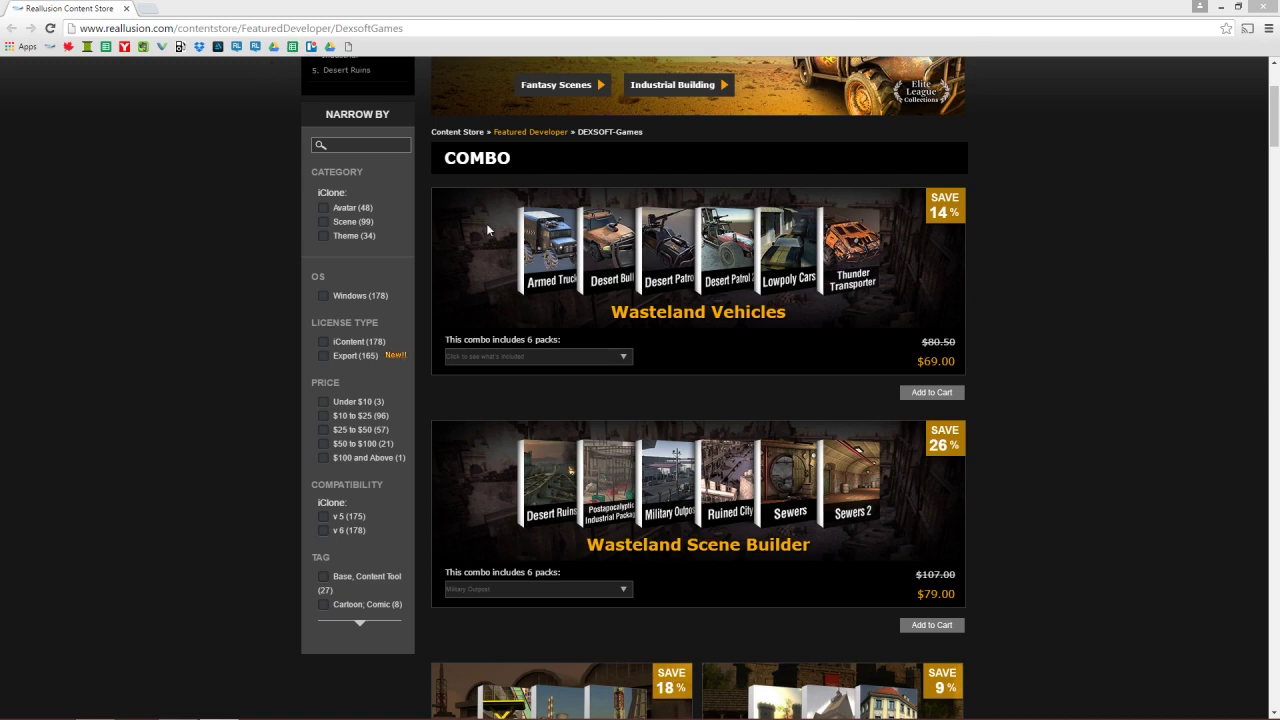
Open the Desert Patrol 2 pack's product page from the Wasteland Vehicles combo's list of included packs
scroll(1062, 315, "up", 3)
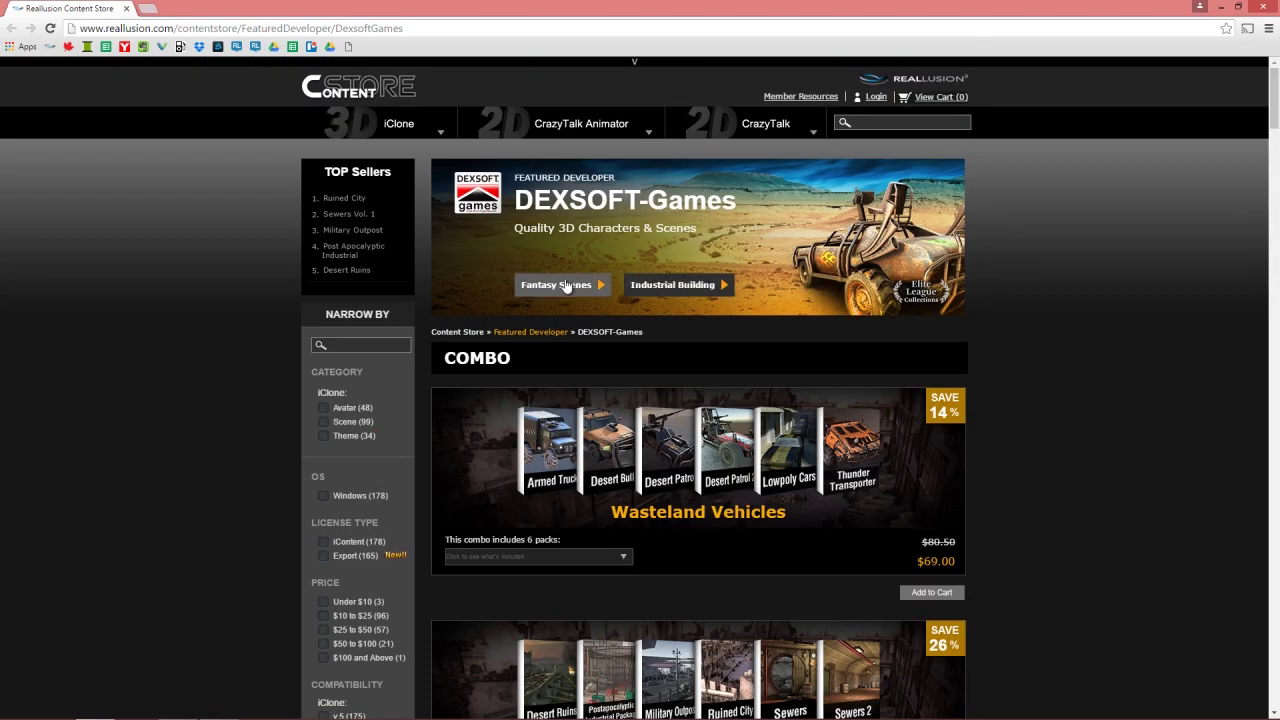
scroll(1090, 420, "down", 3)
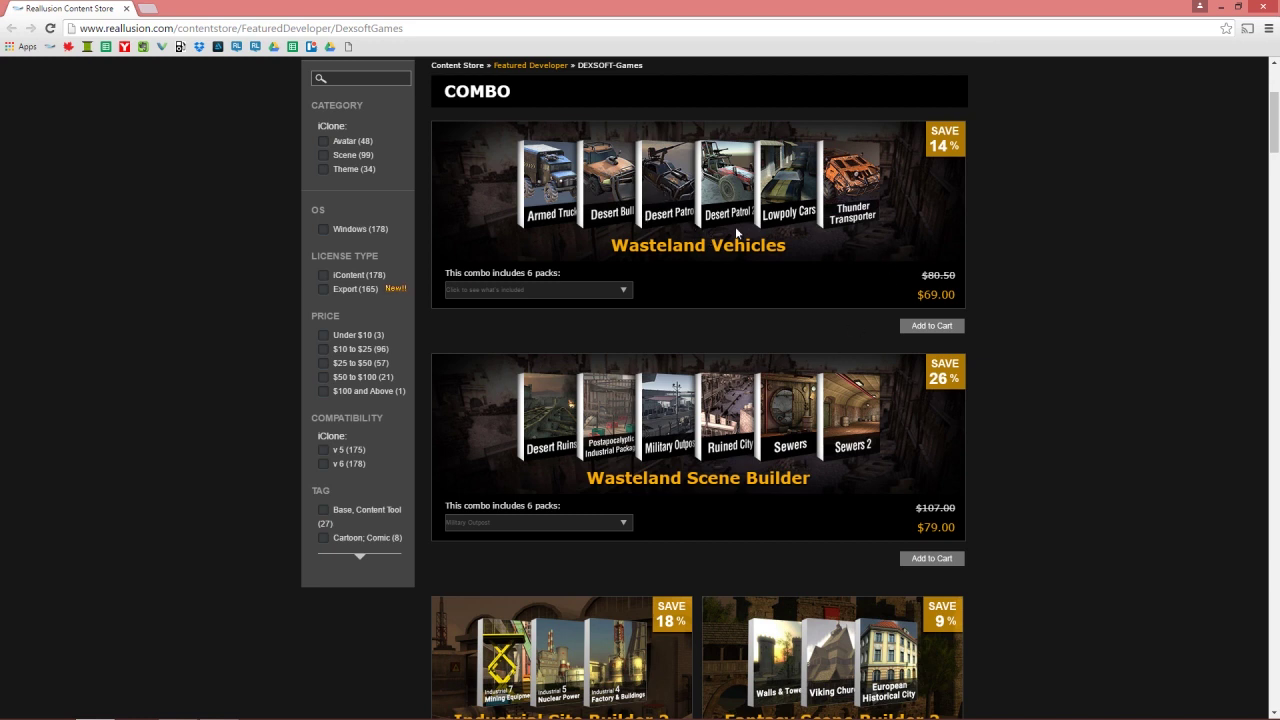
left_click(621, 291)
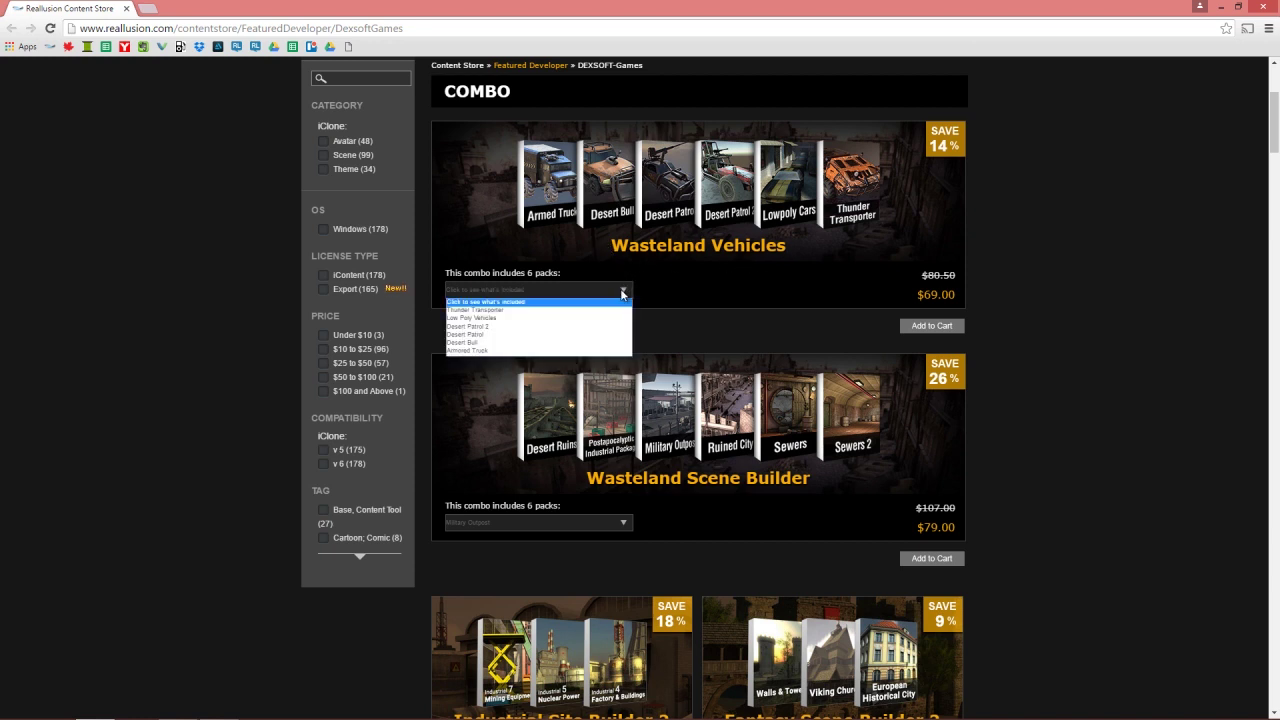
left_click(475, 326)
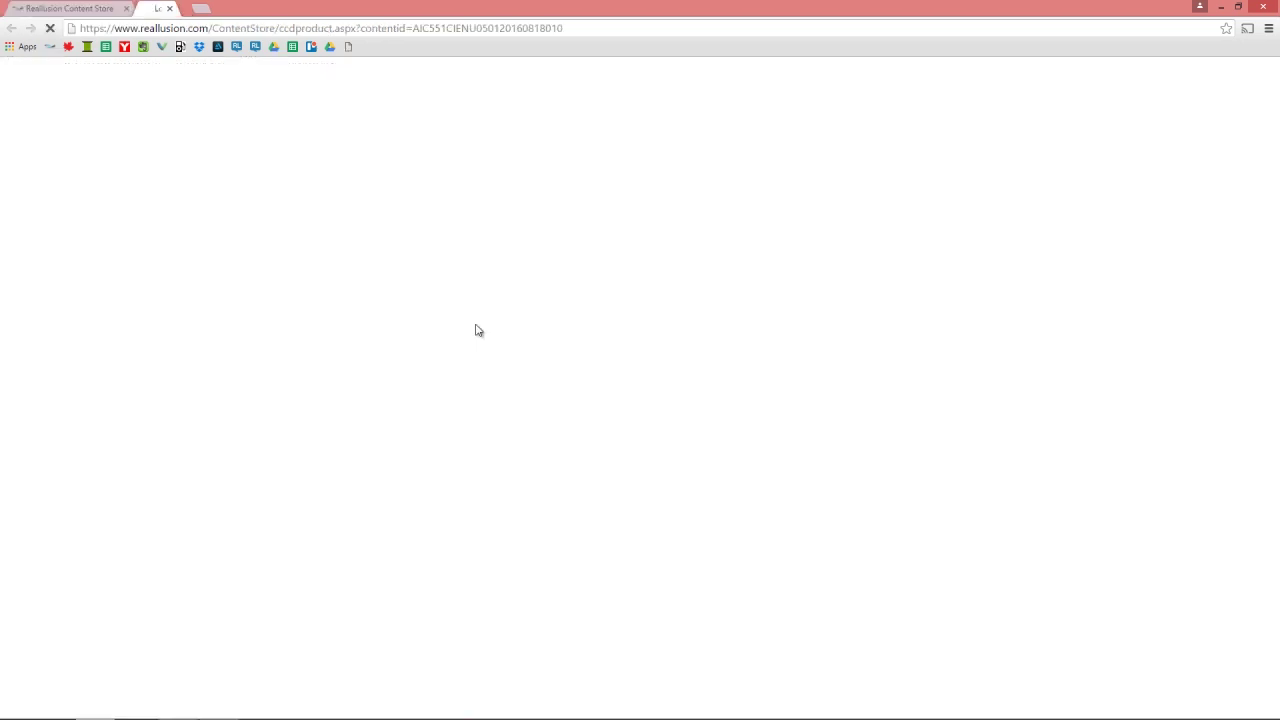
Review the Desert Patrol 2 product page, including preview pictures 03 and 05 and its video preview
scroll(934, 357, "down", 6)
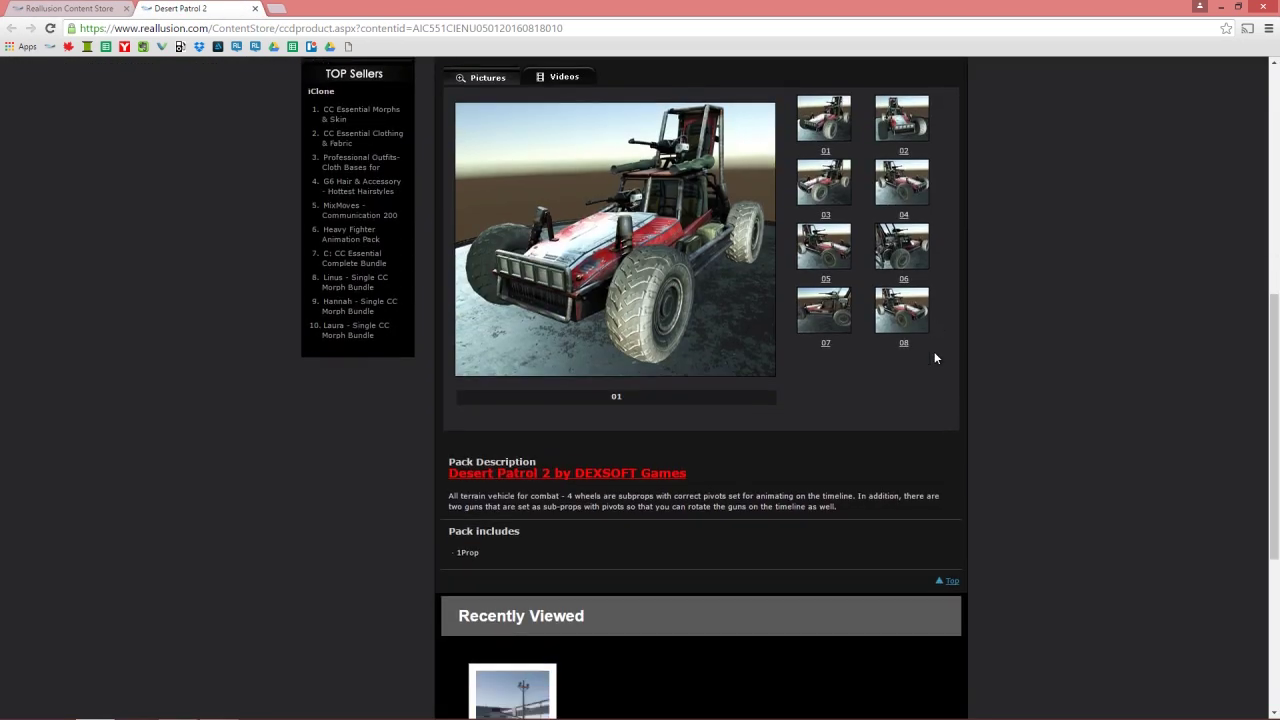
scroll(934, 357, "up", 2)
scroll(934, 351, "up", 2)
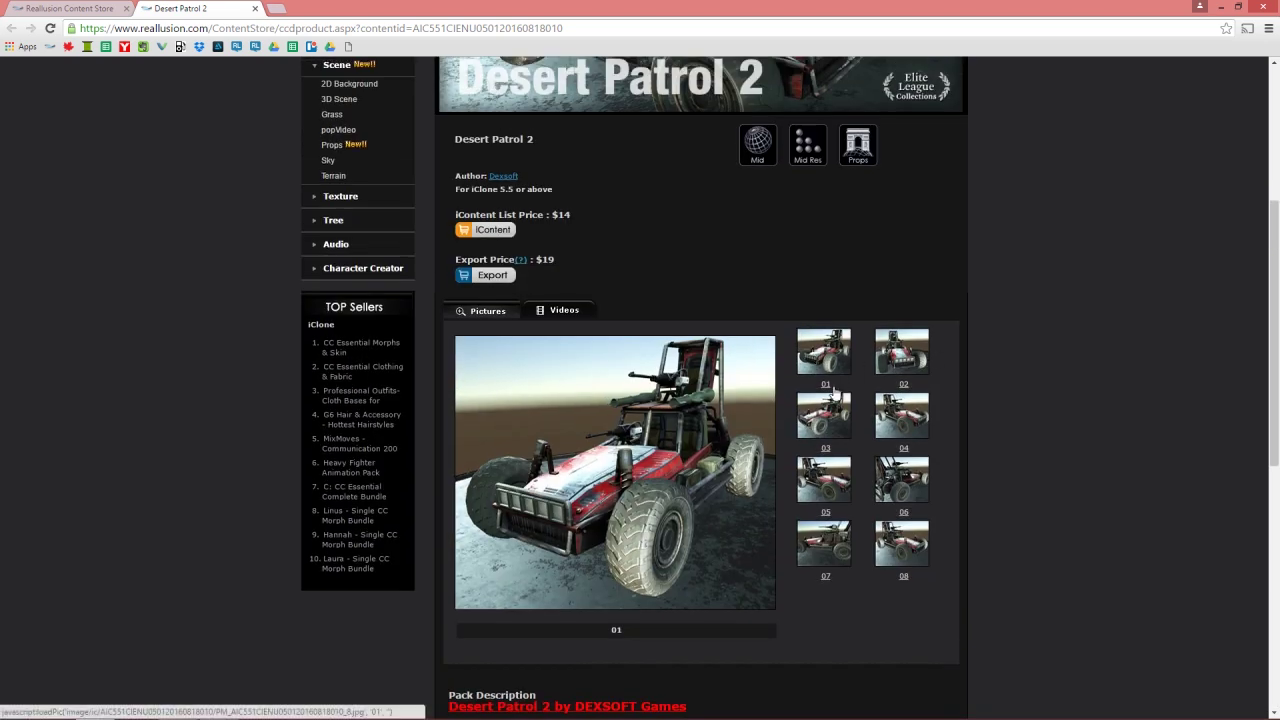
left_click(828, 418)
left_click(824, 478)
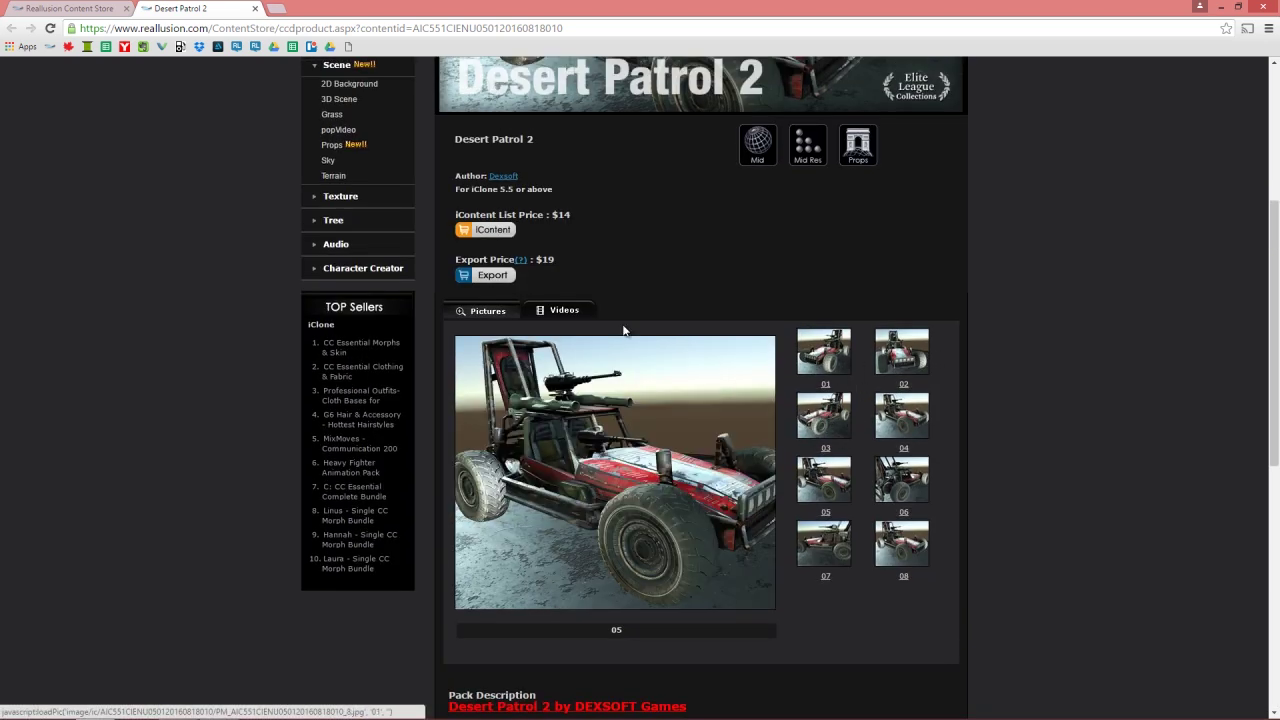
left_click(556, 311)
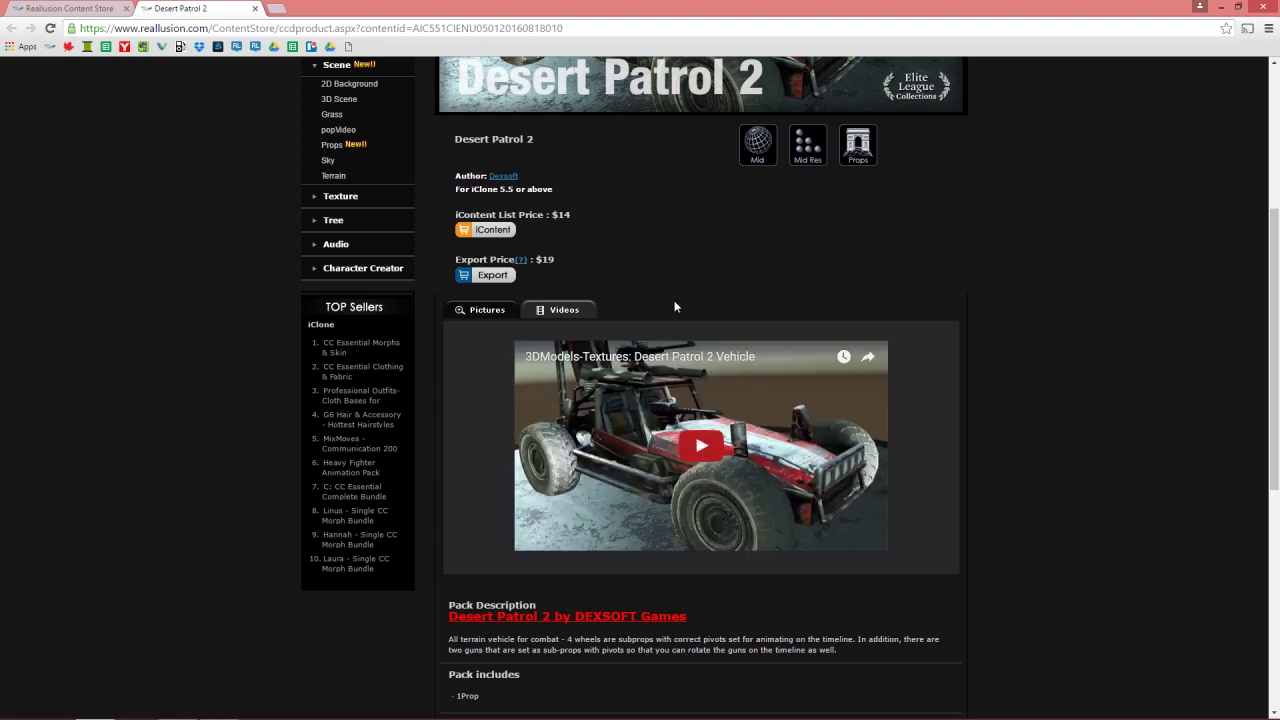
scroll(666, 259, "up", 2)
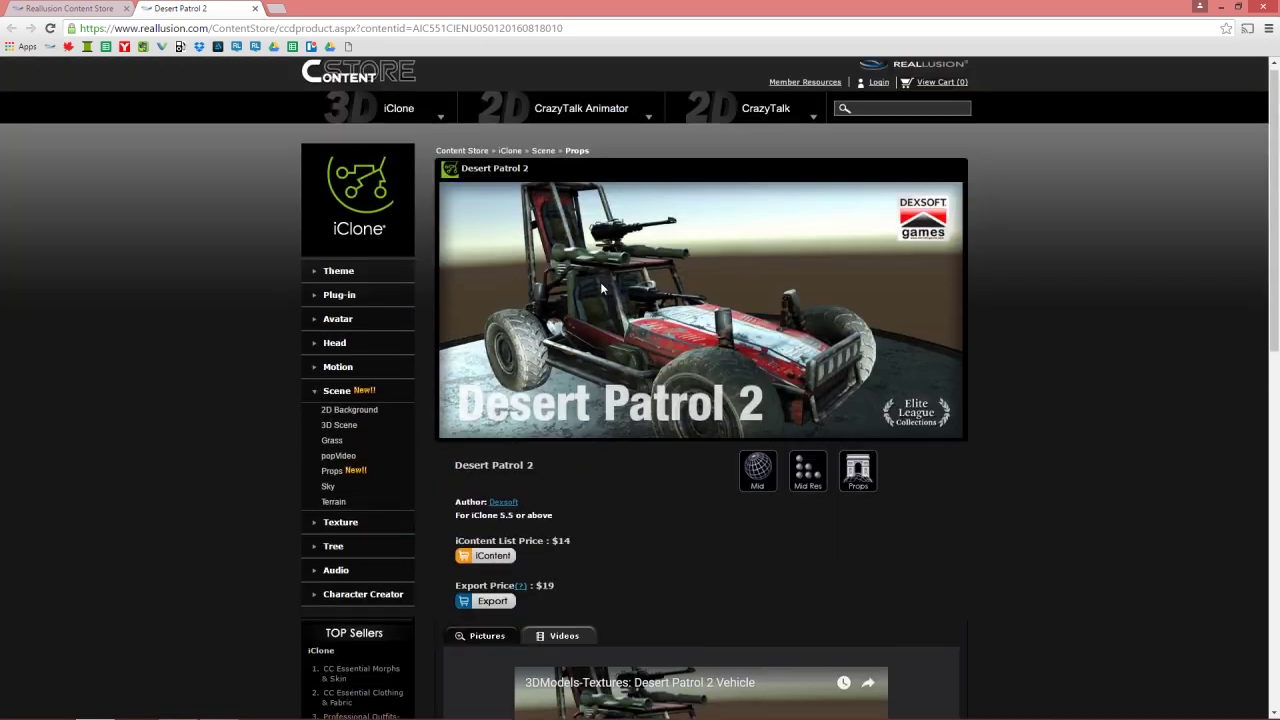
scroll(228, 60, "up", 3)
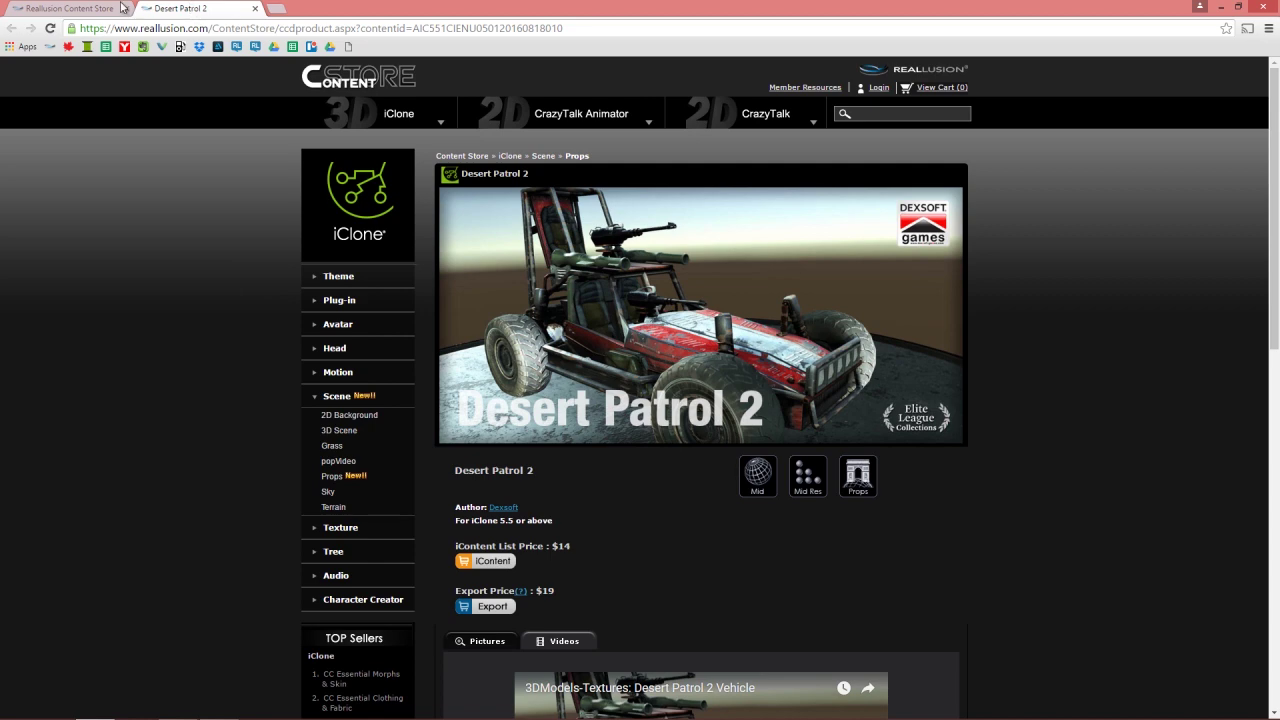
Close the Desert Patrol 2 page and open the Low Poly Vehicles pack from the Wasteland Vehicles combo
left_click(254, 8)
left_click(615, 291)
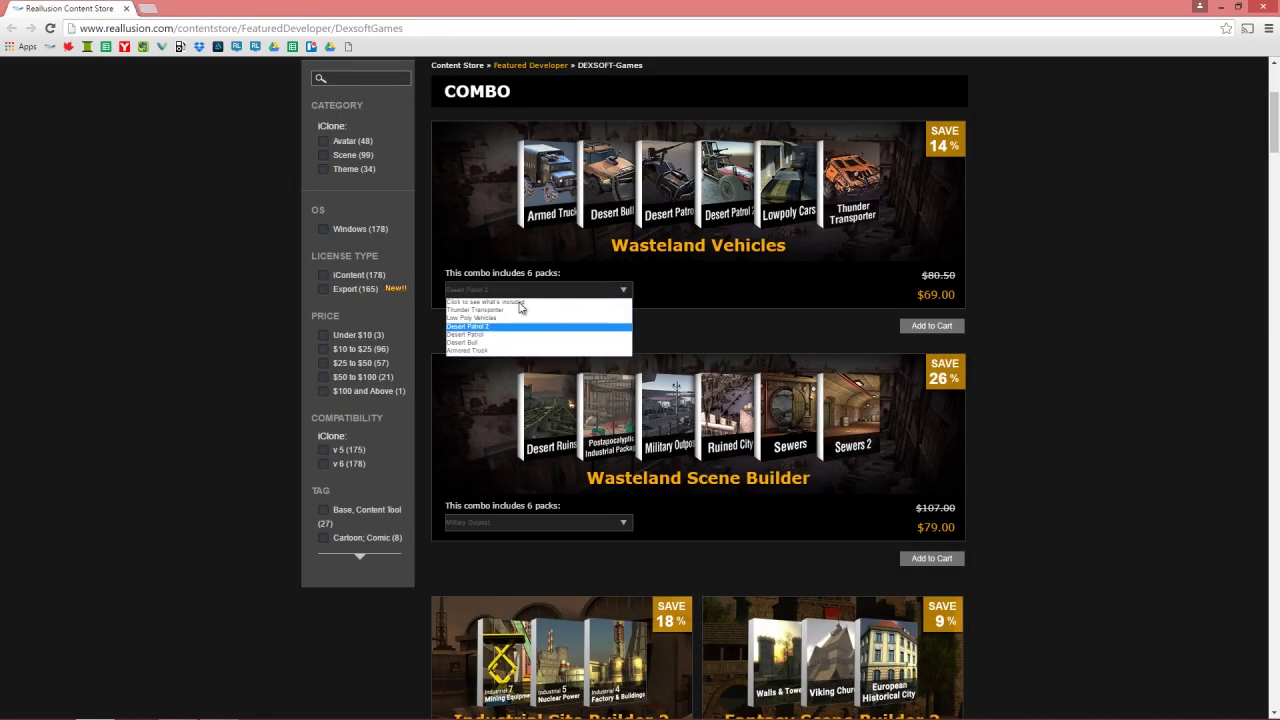
left_click(481, 319)
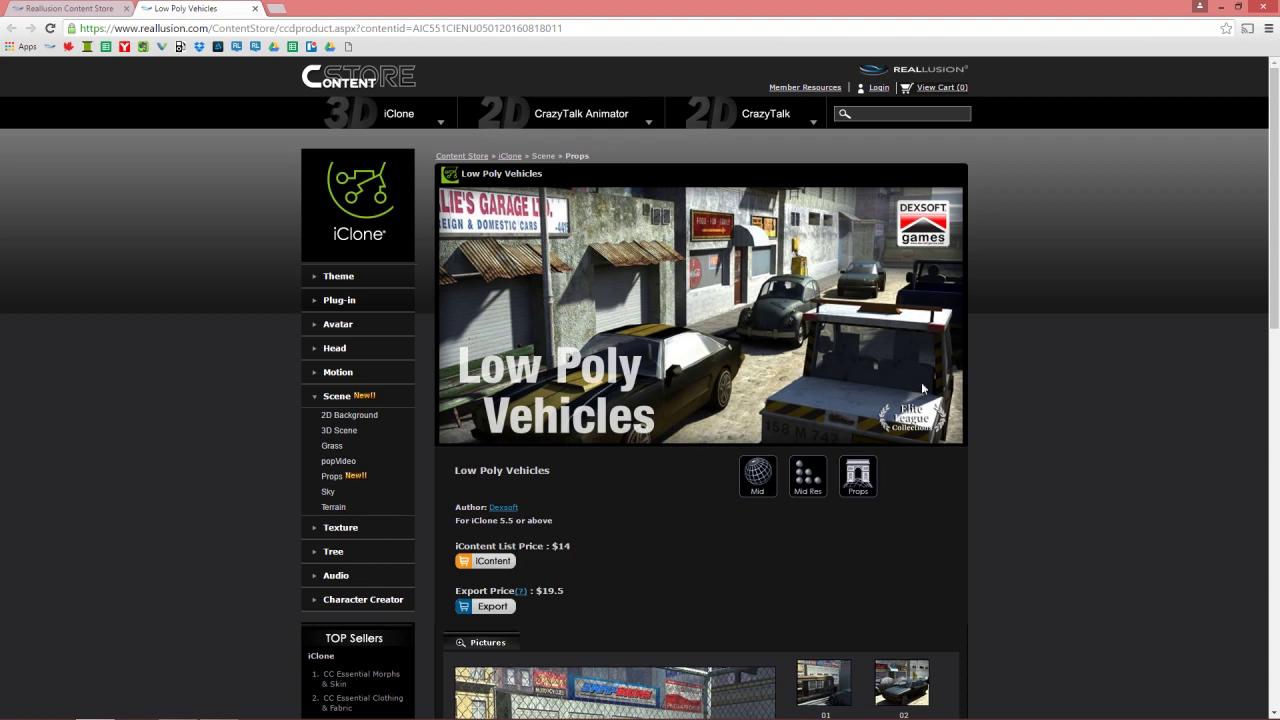
View preview pictures 05, 07, 08 and 06 of the Low Poly Vehicles pack
scroll(954, 400, "down", 3)
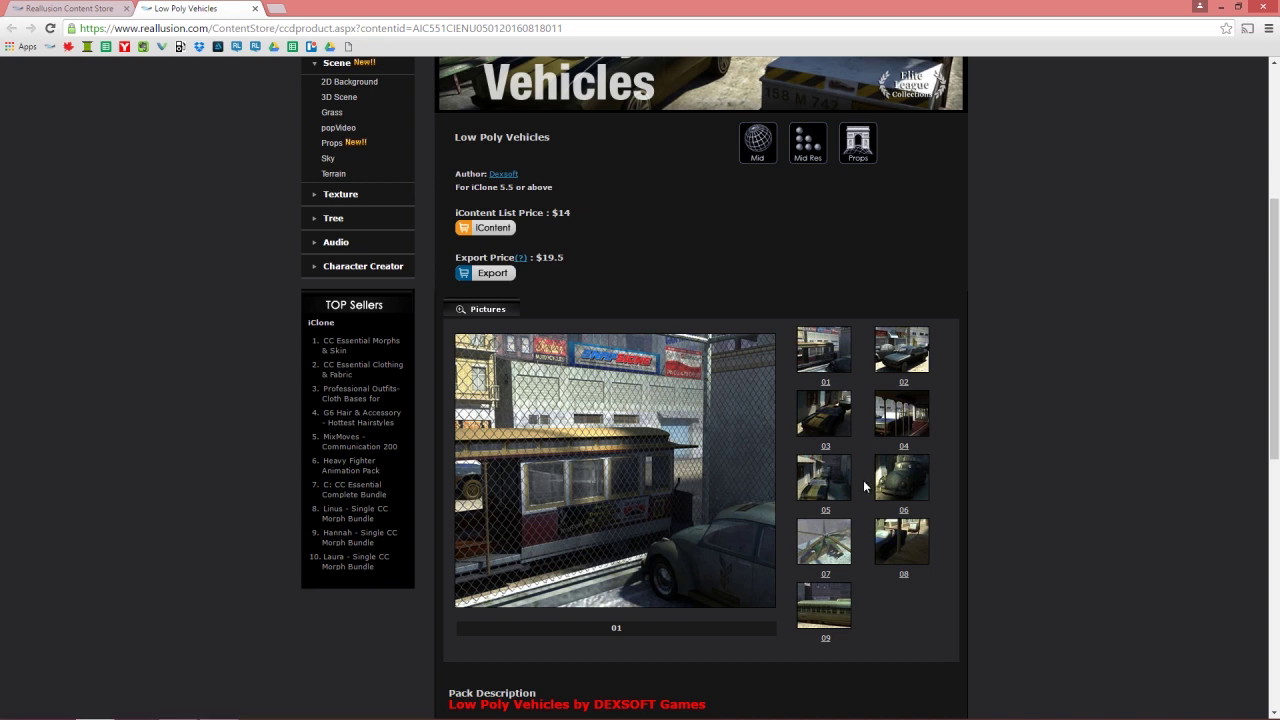
left_click(835, 490)
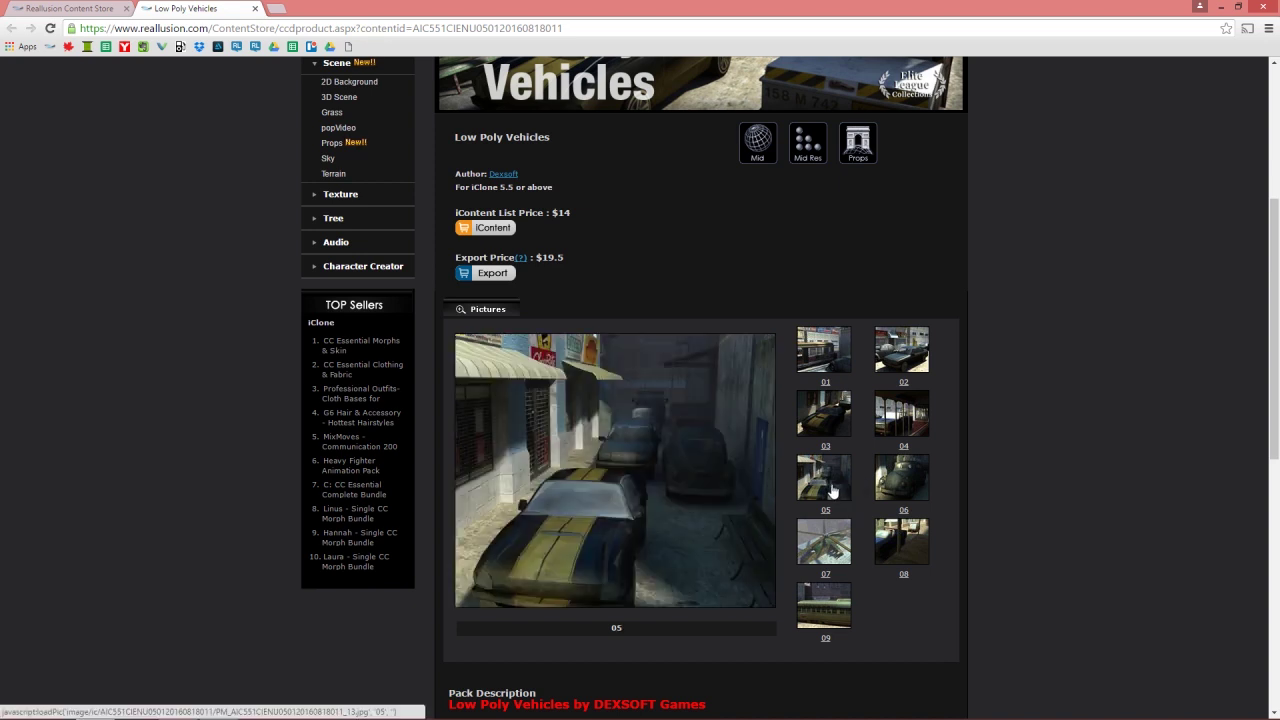
left_click(835, 547)
left_click(903, 550)
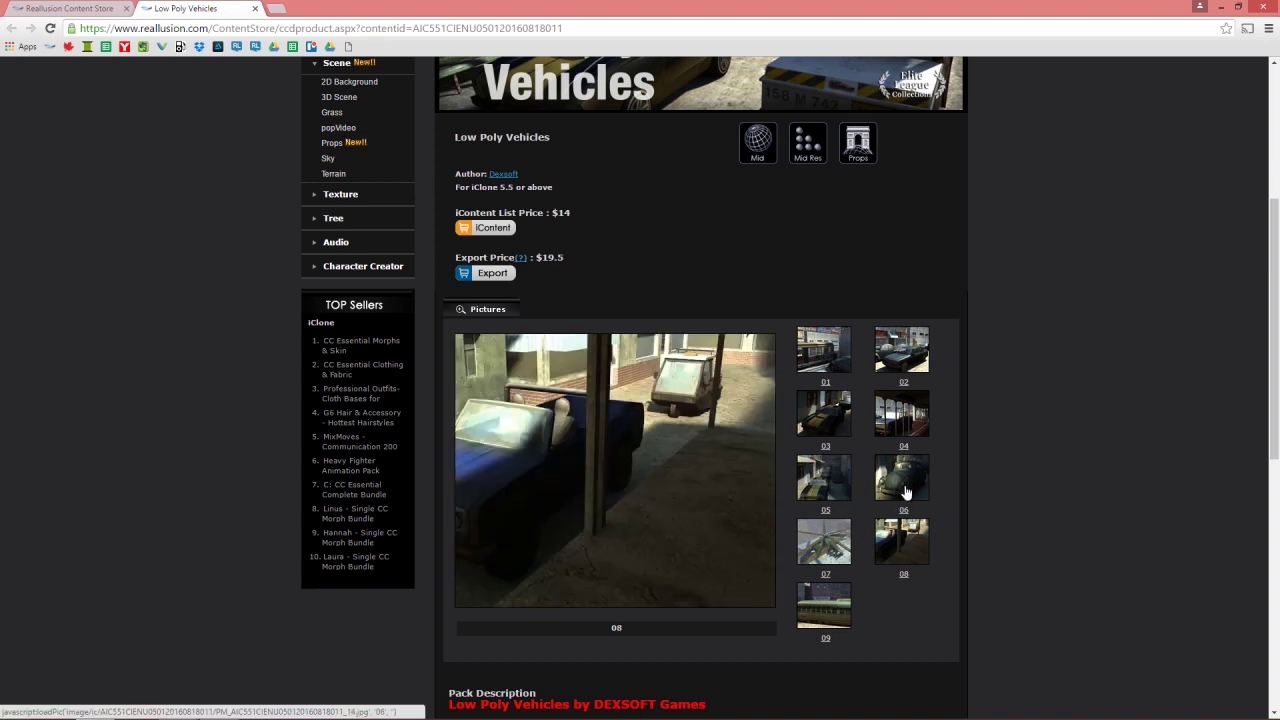
left_click(906, 491)
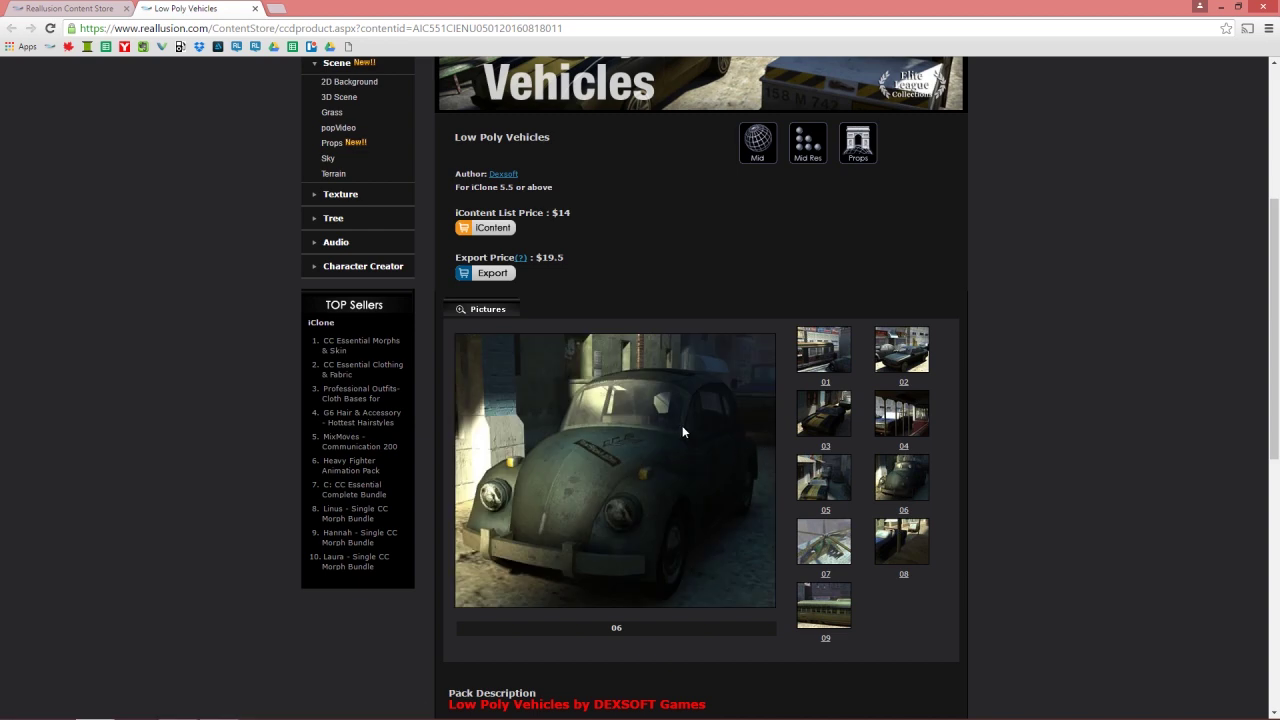
scroll(646, 387, "up", 4)
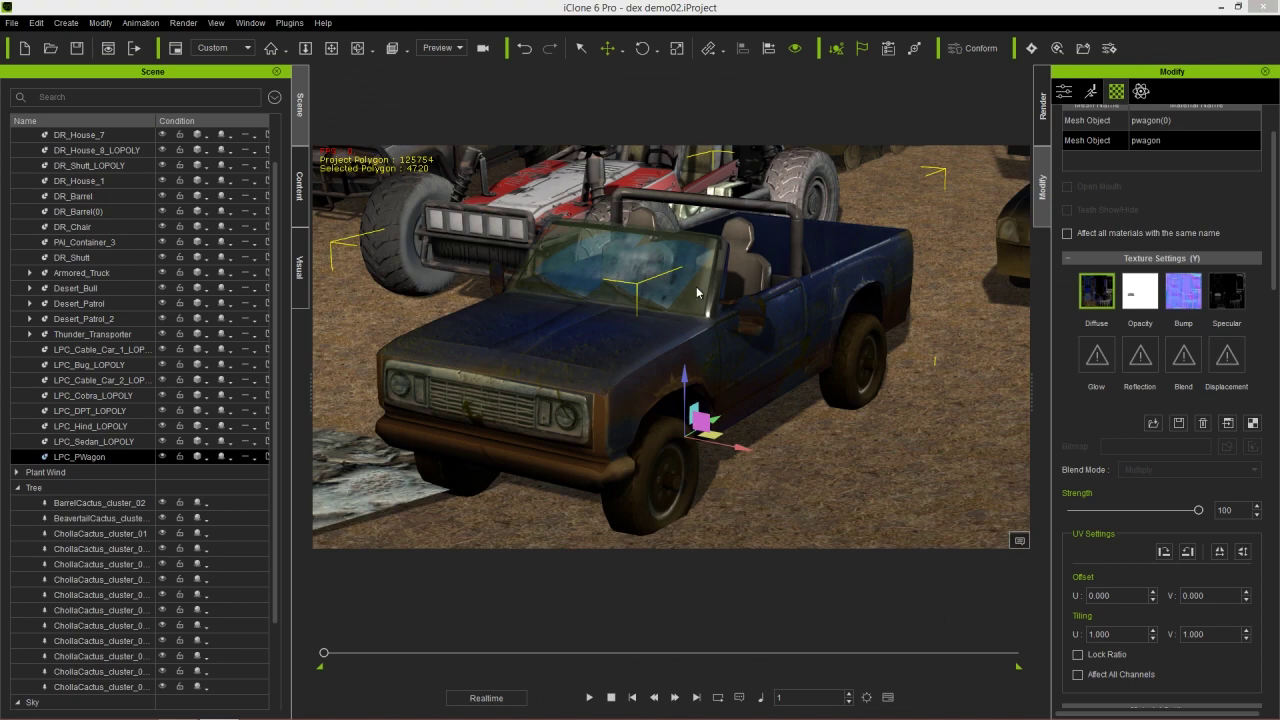
Switch to iClone and examine the whole lineup of vehicles in the desert scene from several angles
scroll(755, 252, "down", 5)
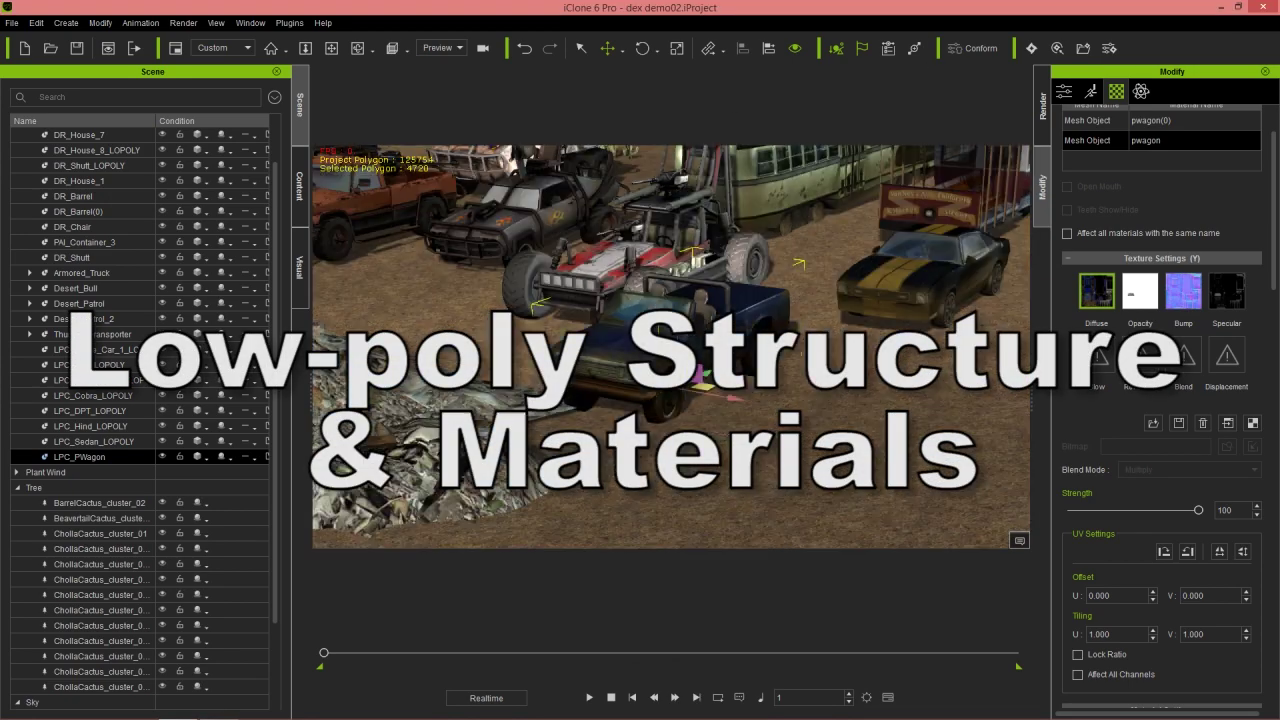
middle_click_drag(755, 254, 762, 283)
middle_click_drag(842, 312, 726, 308)
right_click_drag(768, 311, 566, 275)
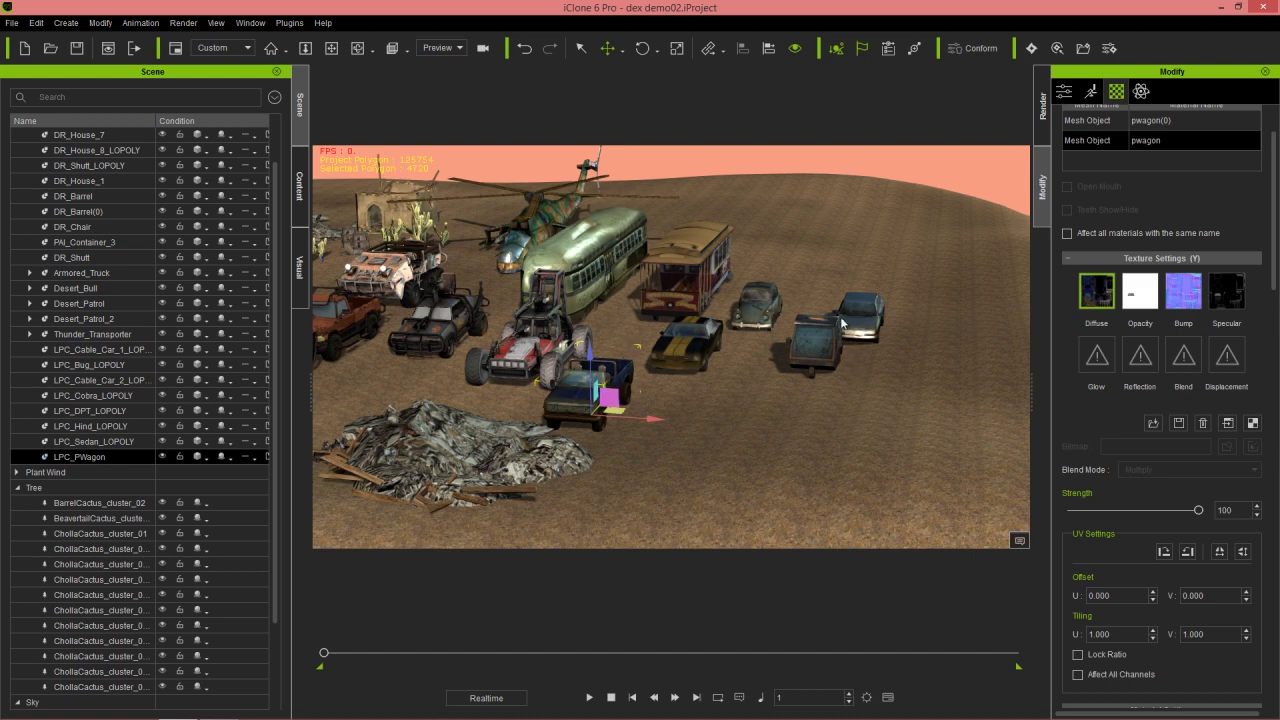
middle_click_drag(497, 379, 672, 390)
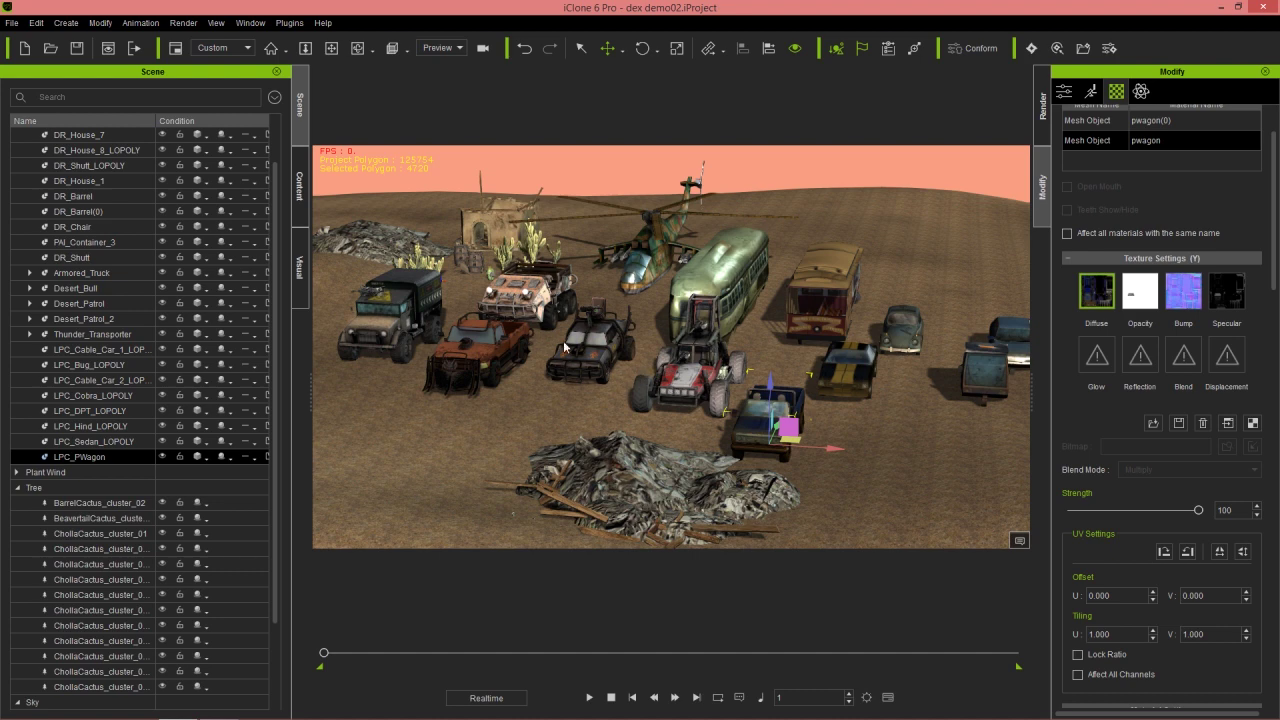
right_click_drag(853, 418, 798, 418)
middle_click_drag(828, 403, 646, 351)
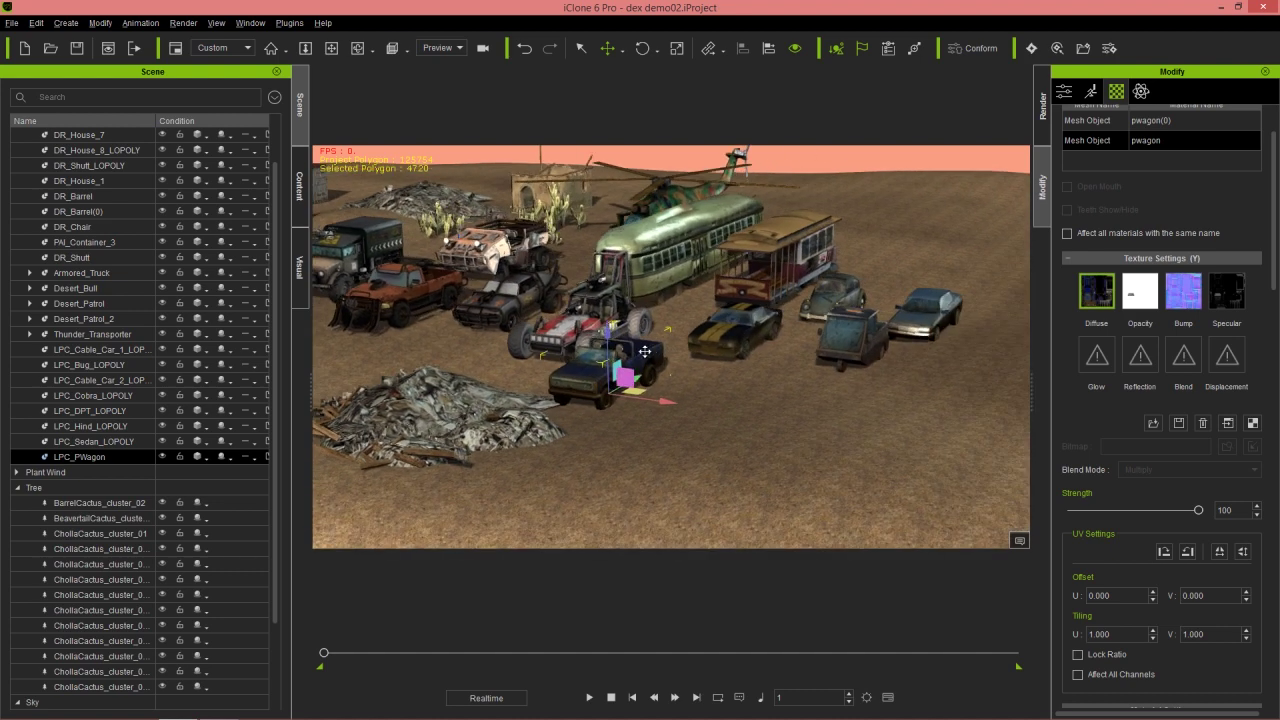
right_click_drag(646, 351, 709, 300)
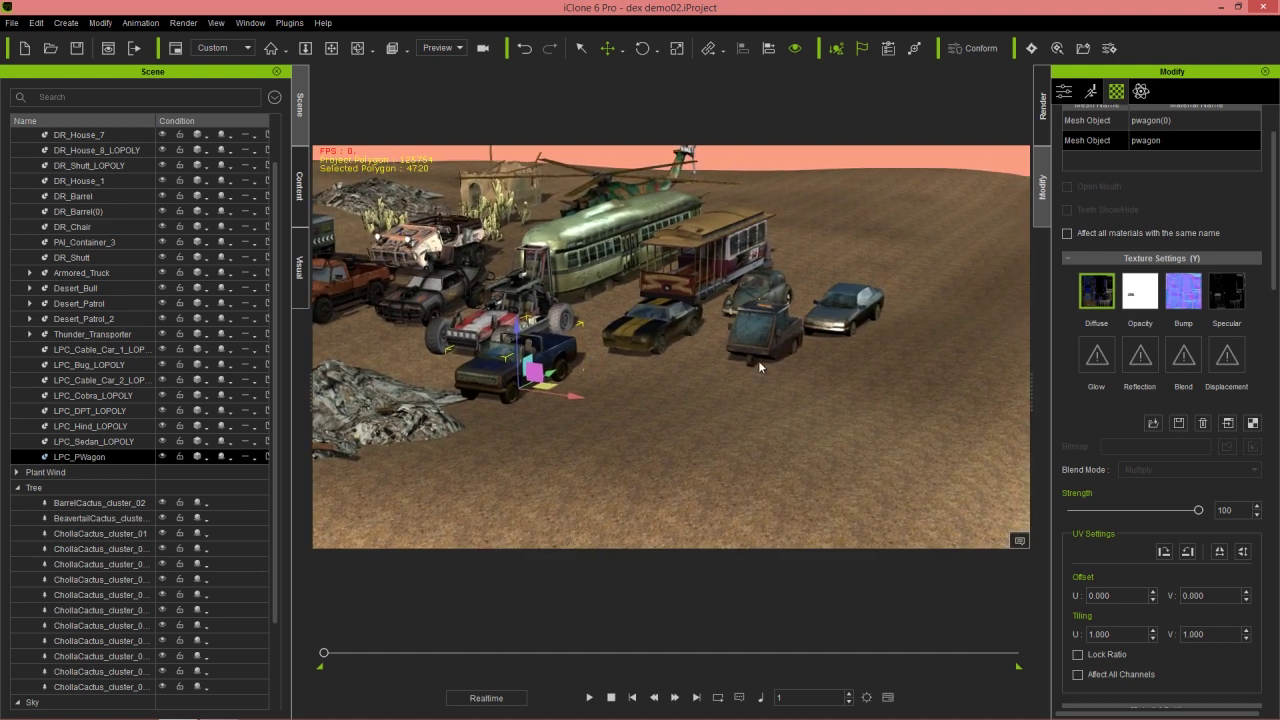
middle_click_drag(721, 377, 737, 405)
scroll(751, 310, "up", 2)
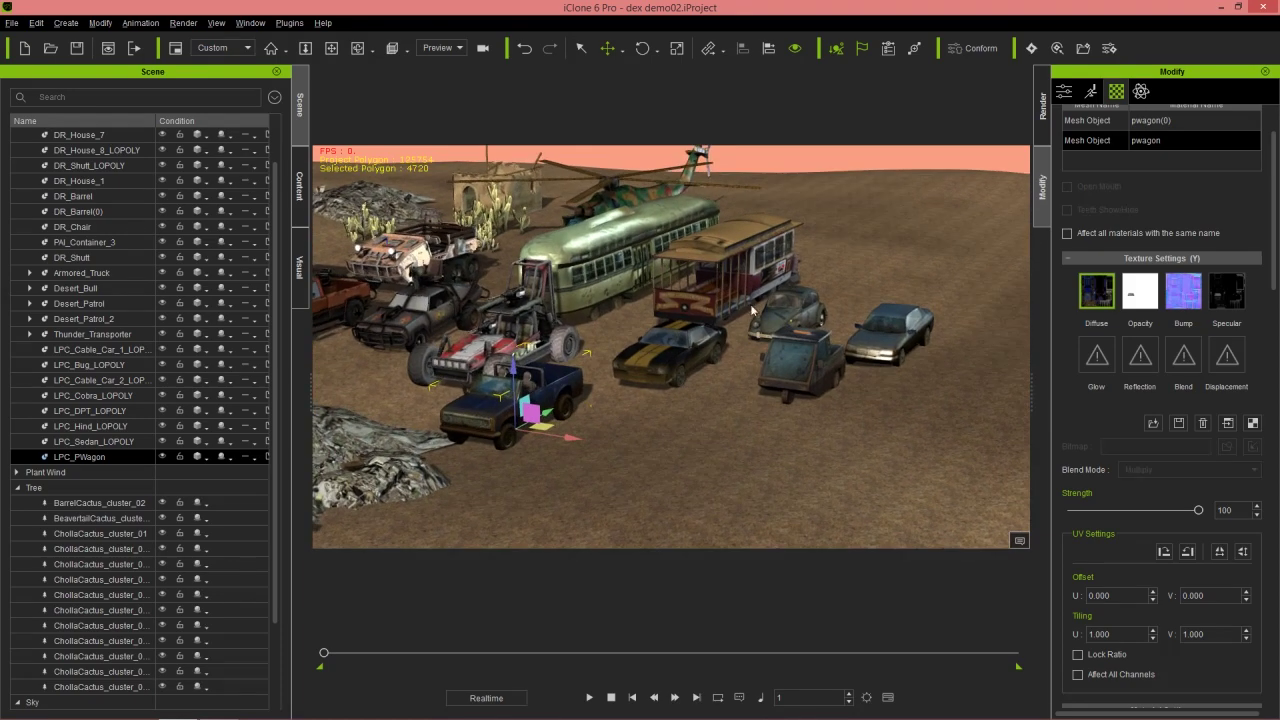
middle_click_drag(660, 398, 781, 336)
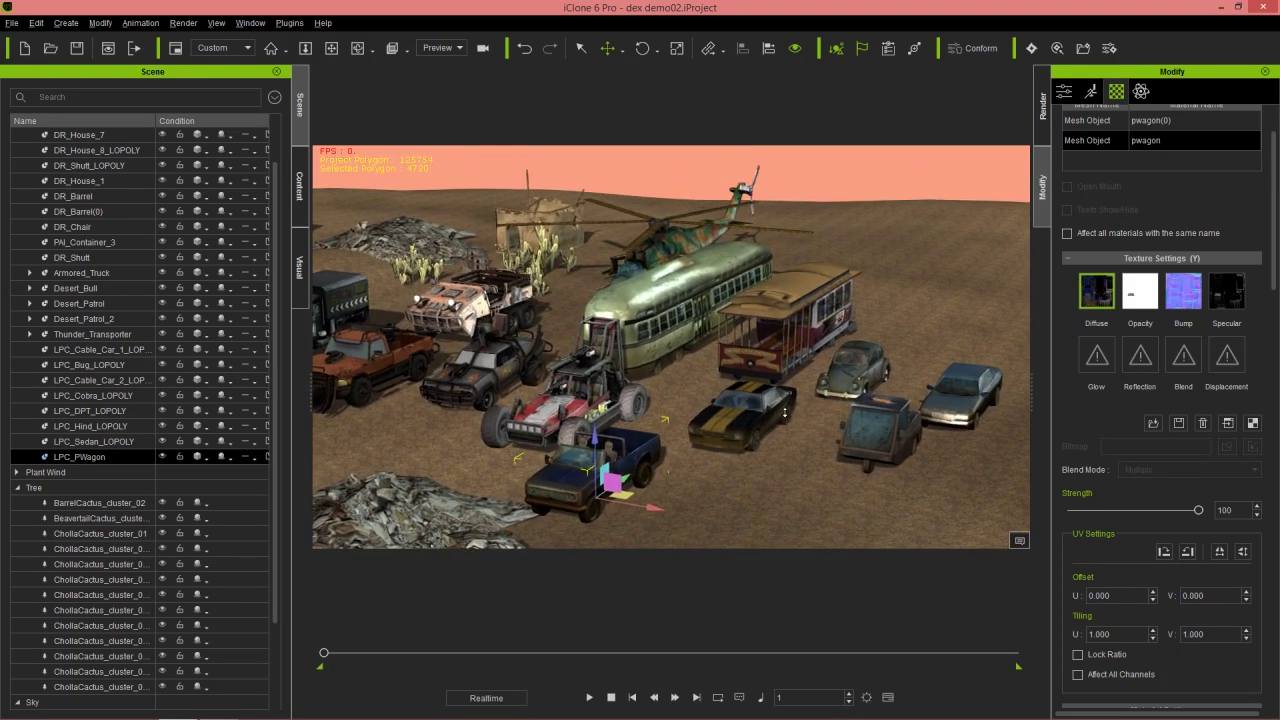
Select the green cable car LPC_Cable_Car_2 and inspect its low-poly structure and textures up close
scroll(781, 334, "up", 4)
middle_click_drag(748, 242, 743, 392)
scroll(743, 392, "up", 5)
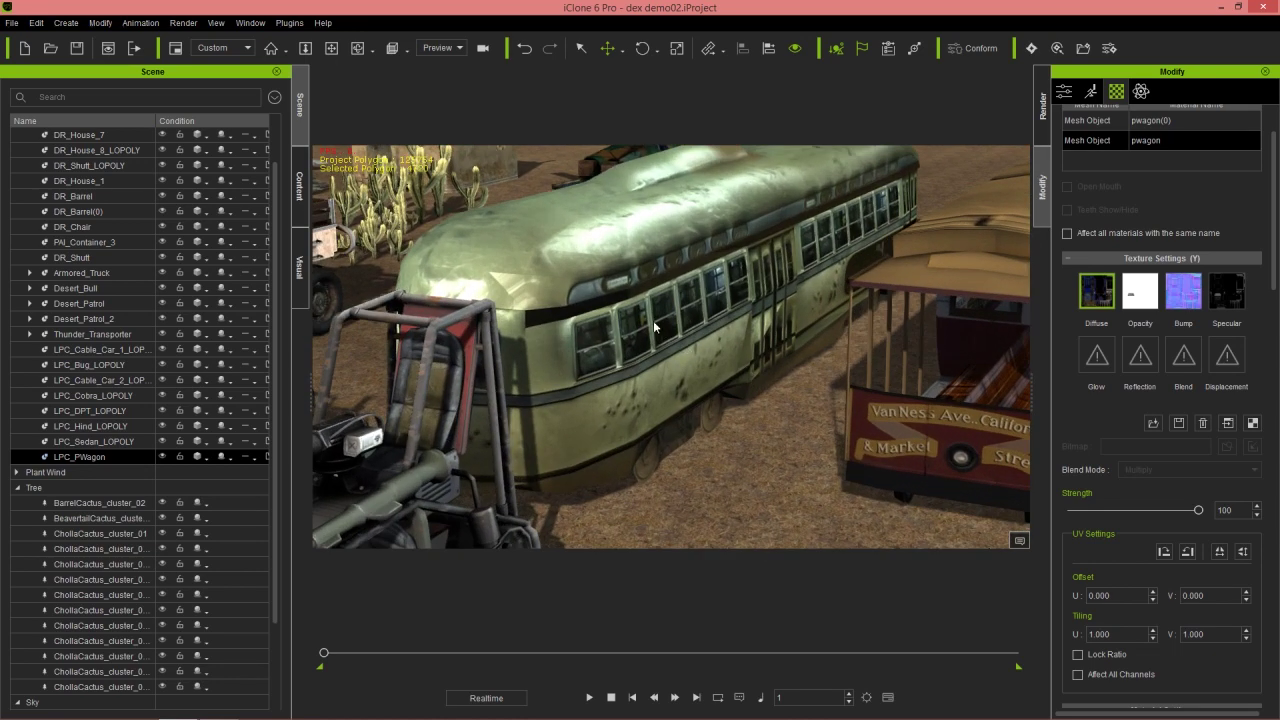
left_click(655, 327)
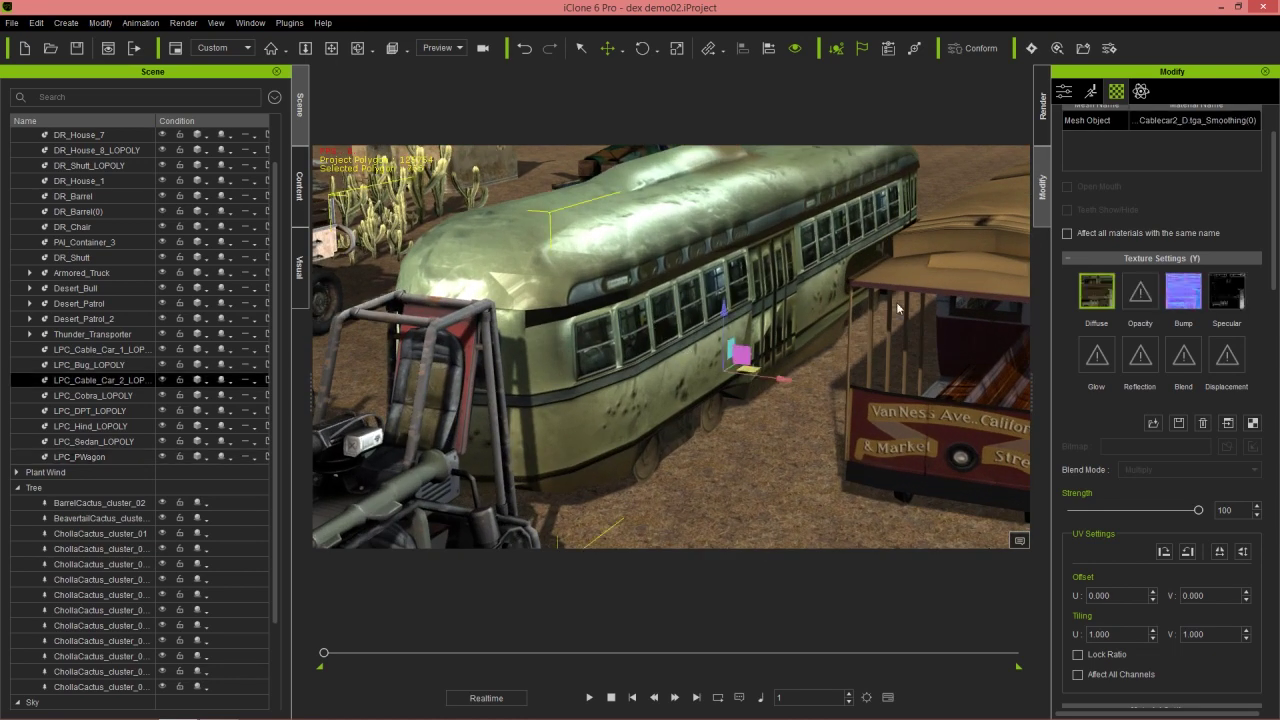
middle_click_drag(518, 225, 513, 292)
middle_click_drag(468, 194, 424, 197)
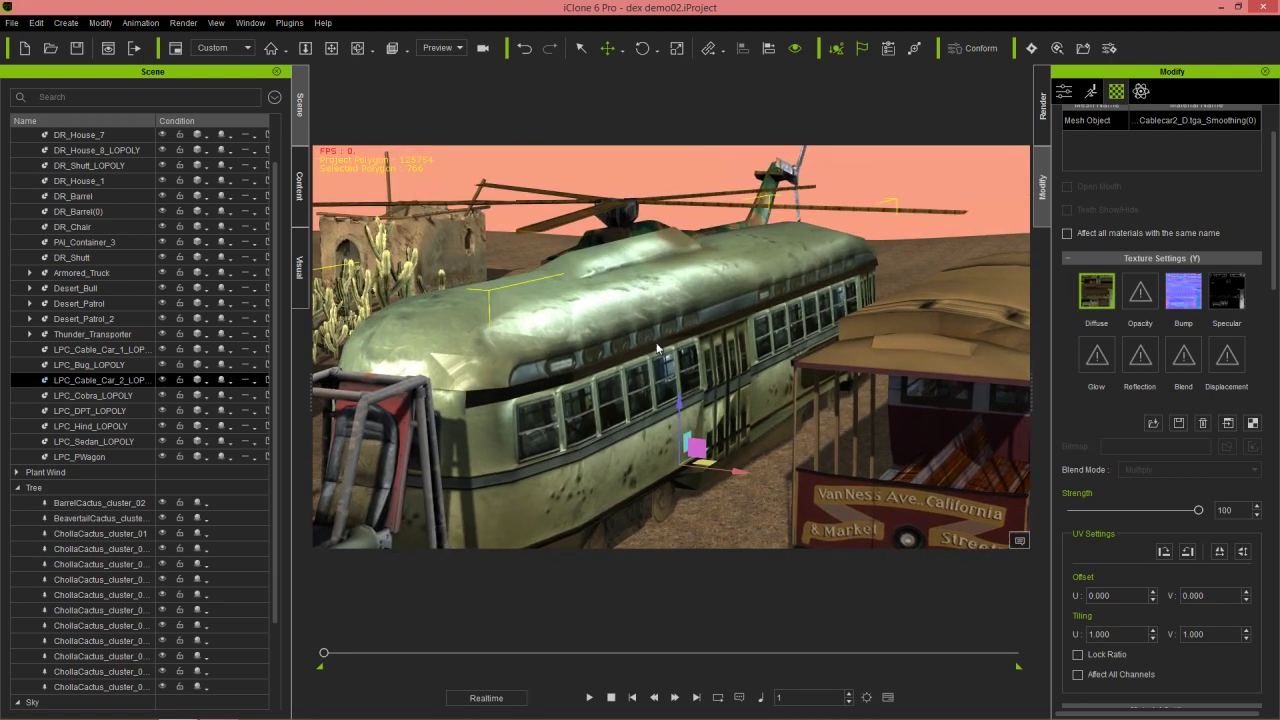
Select the red open-sided cable car LPC_Cable_Car_1 and inspect its model and textures
right_click_drag(666, 400, 833, 362)
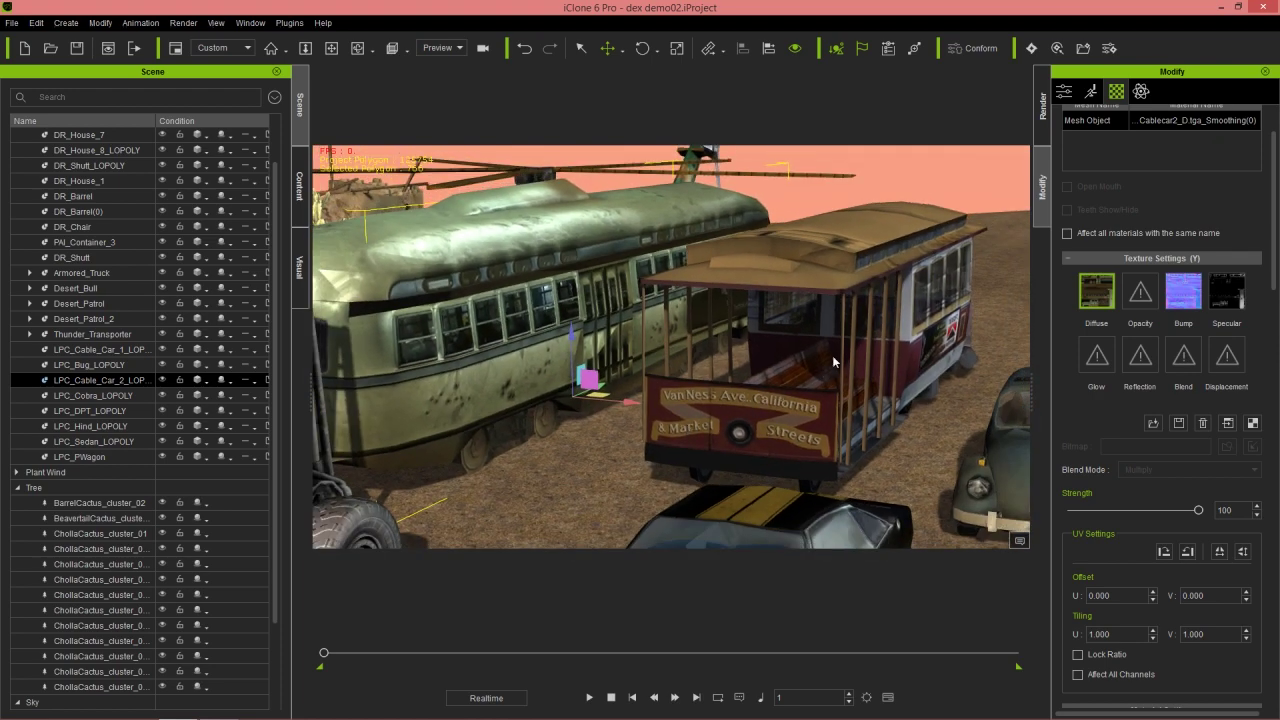
left_click(889, 311)
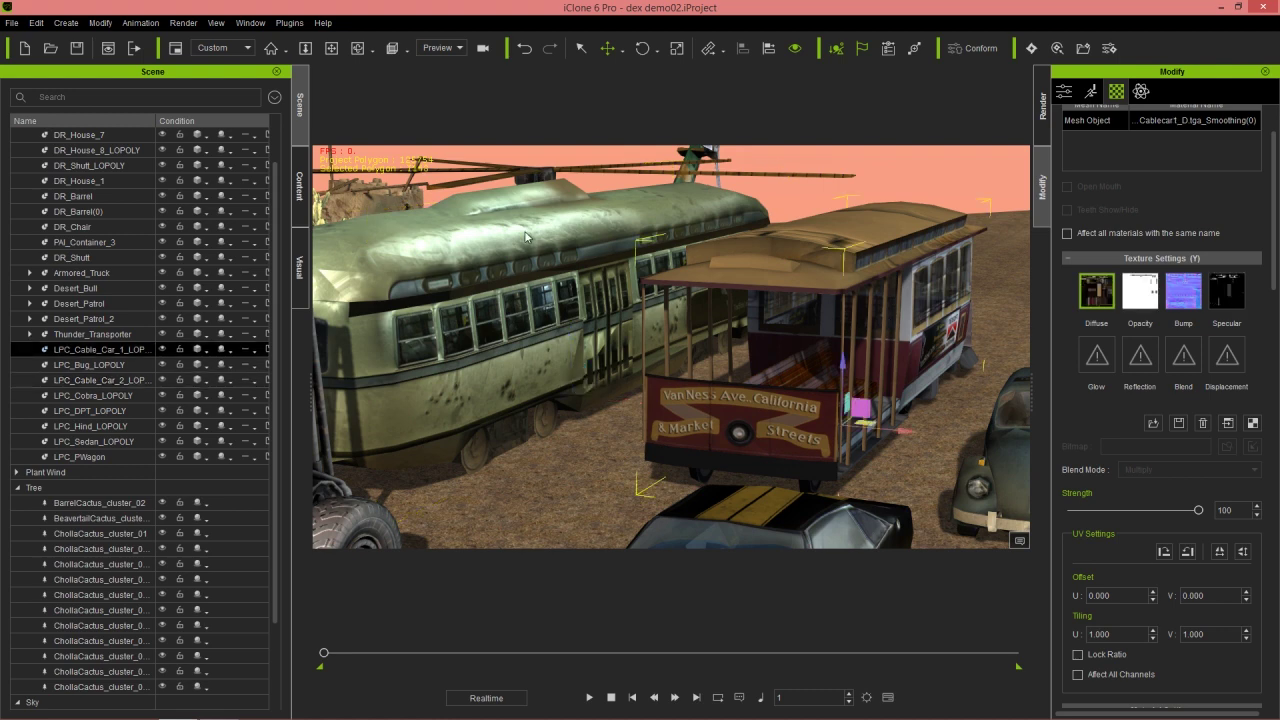
middle_click_drag(680, 359, 717, 321)
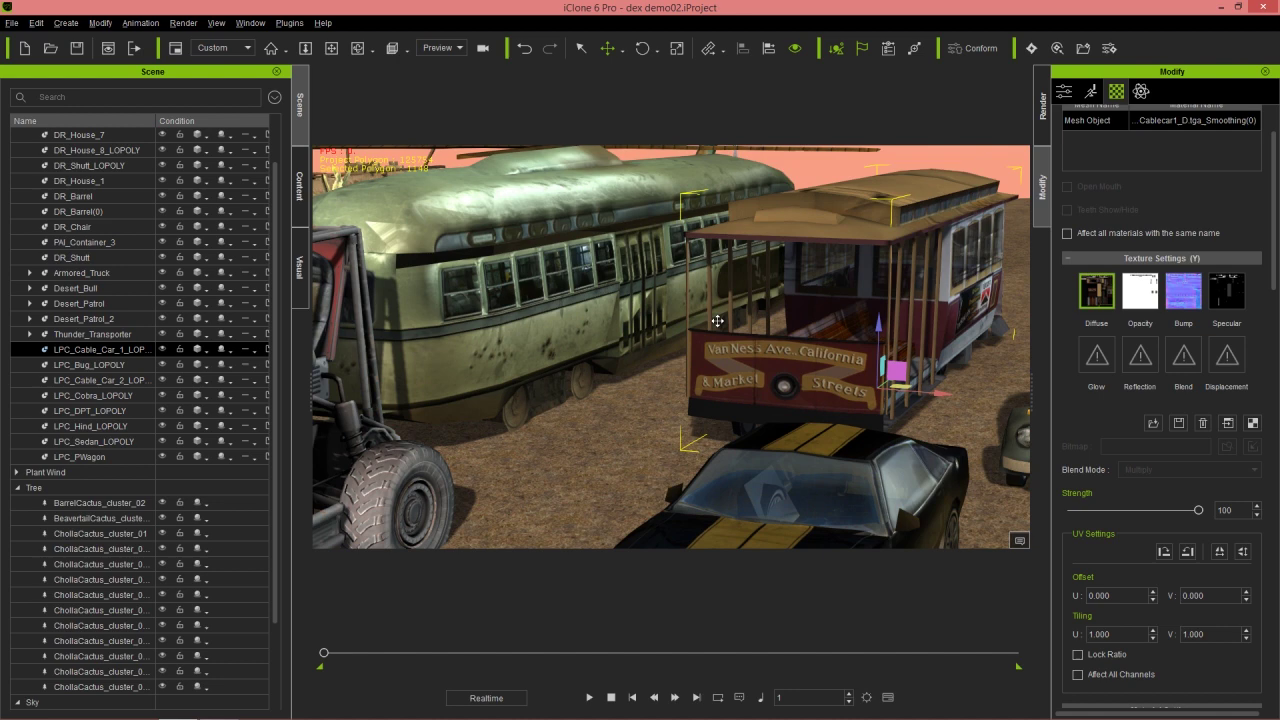
scroll(730, 345, "down", 2)
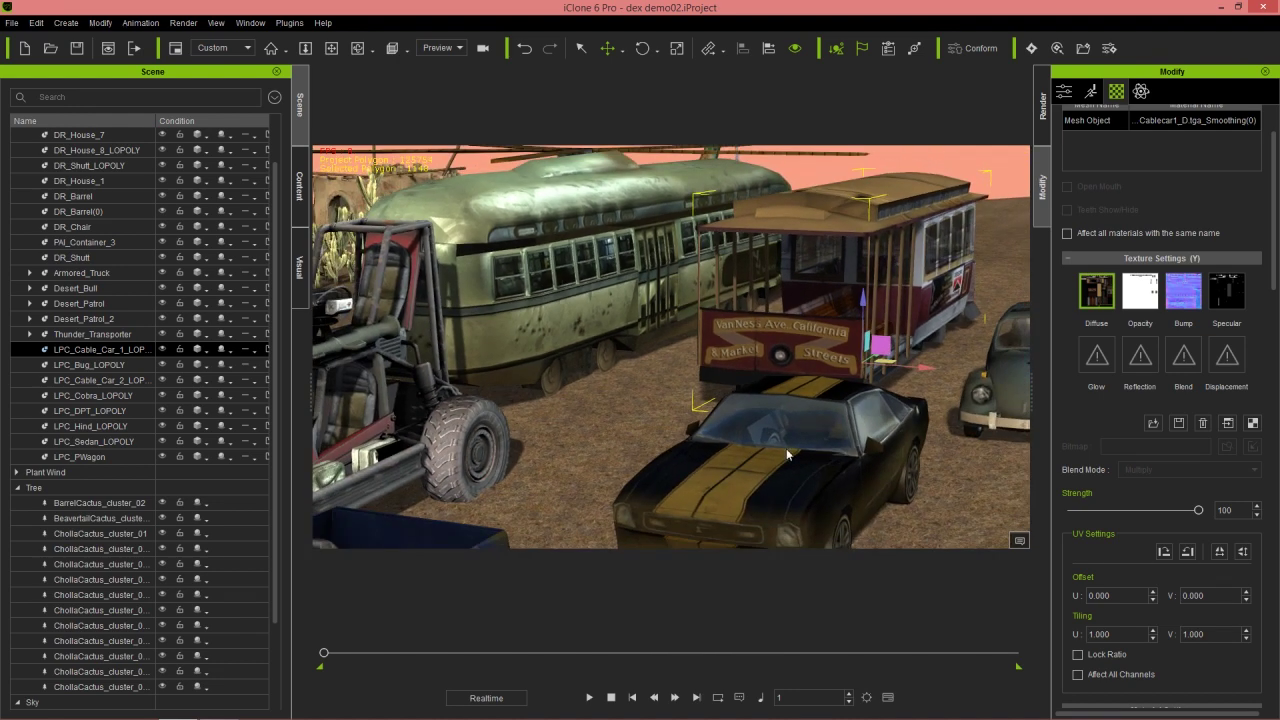
Select the black LPC_Cobra car with gold stripes and inspect it and its surroundings from different angles
left_click(787, 447)
middle_click_drag(511, 225, 506, 289)
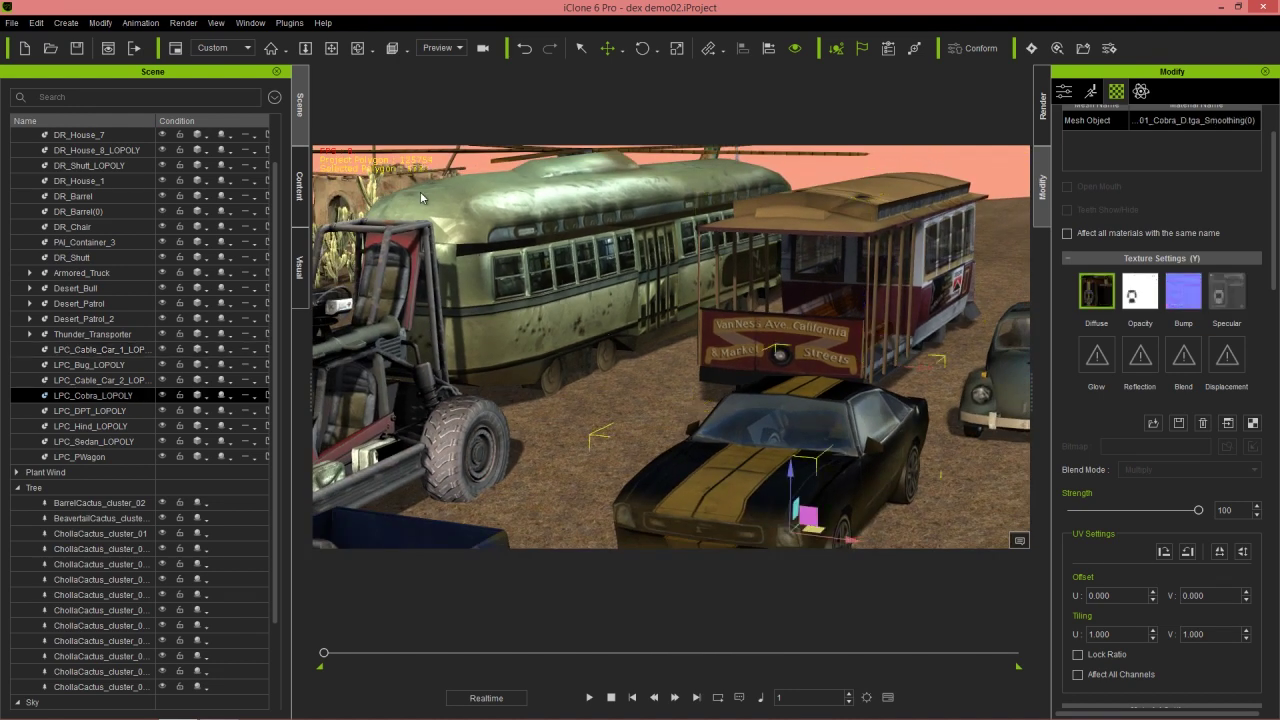
right_click_drag(505, 289, 492, 258)
middle_click_drag(458, 204, 429, 188)
right_click_drag(429, 188, 429, 207)
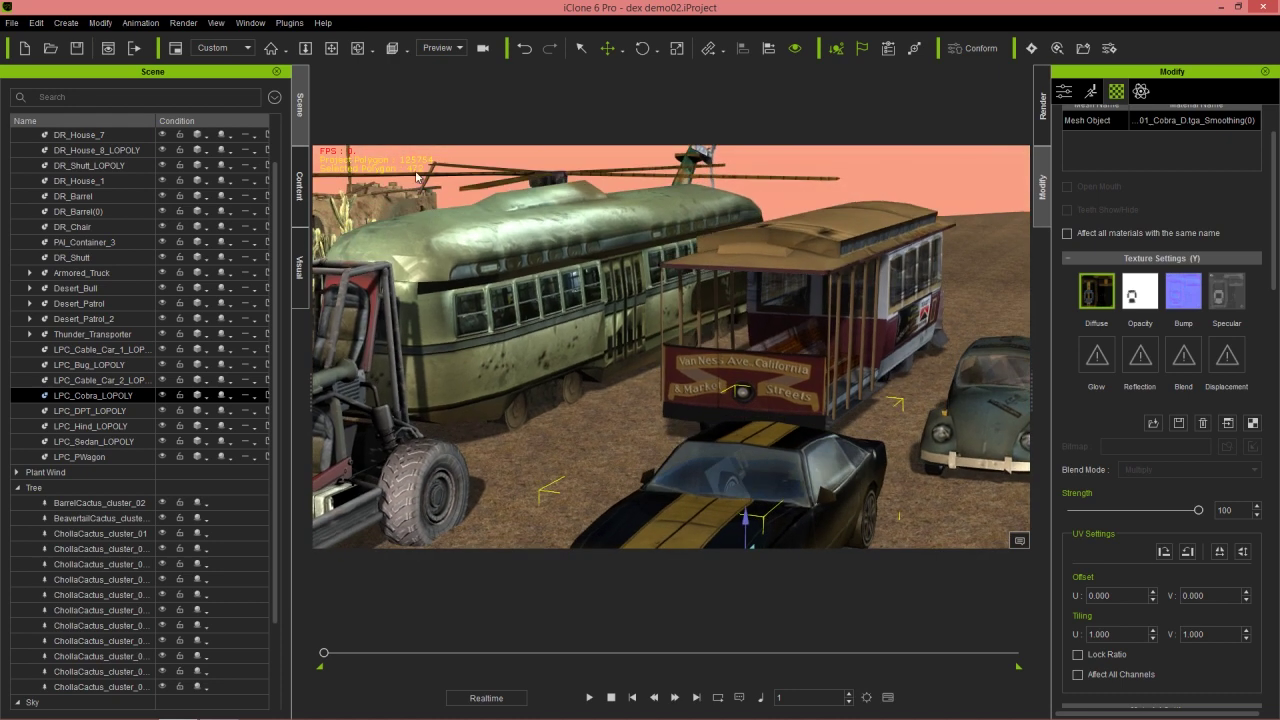
scroll(549, 314, "down", 3)
middle_click_drag(686, 446, 690, 406)
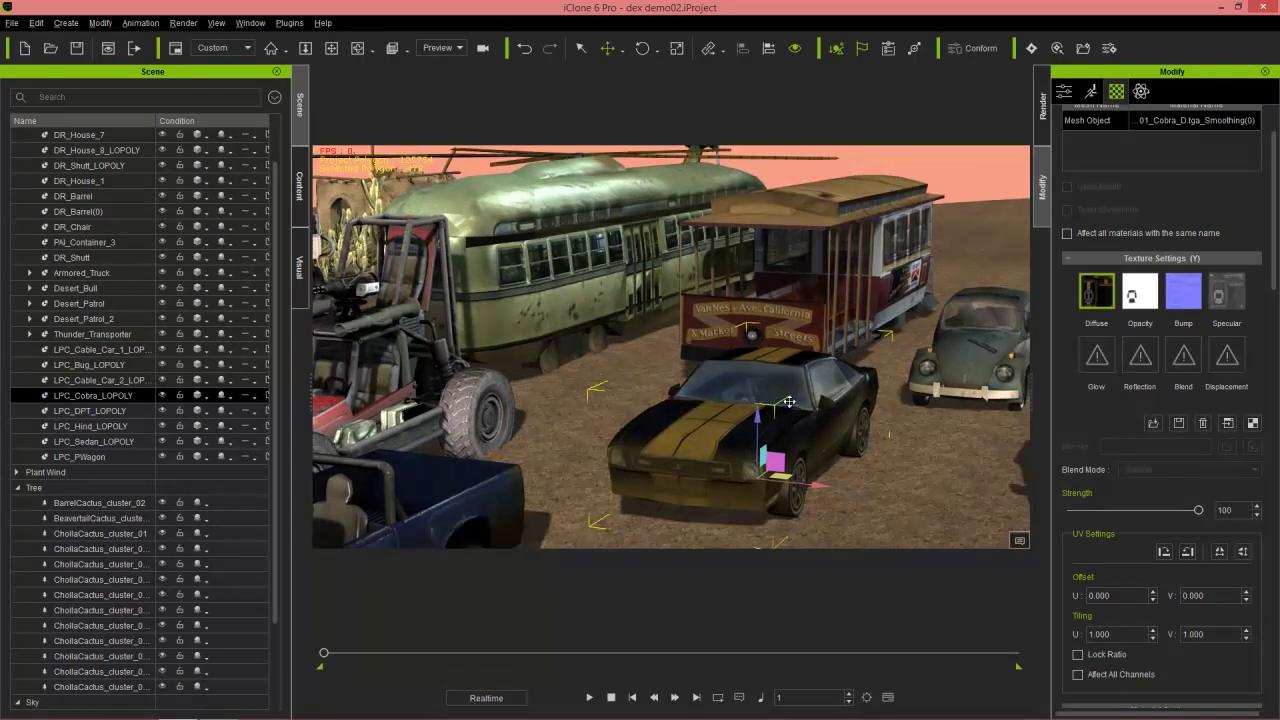
middle_click_drag(789, 401, 726, 357)
right_click_drag(717, 328, 722, 375)
middle_click_drag(789, 386, 667, 356)
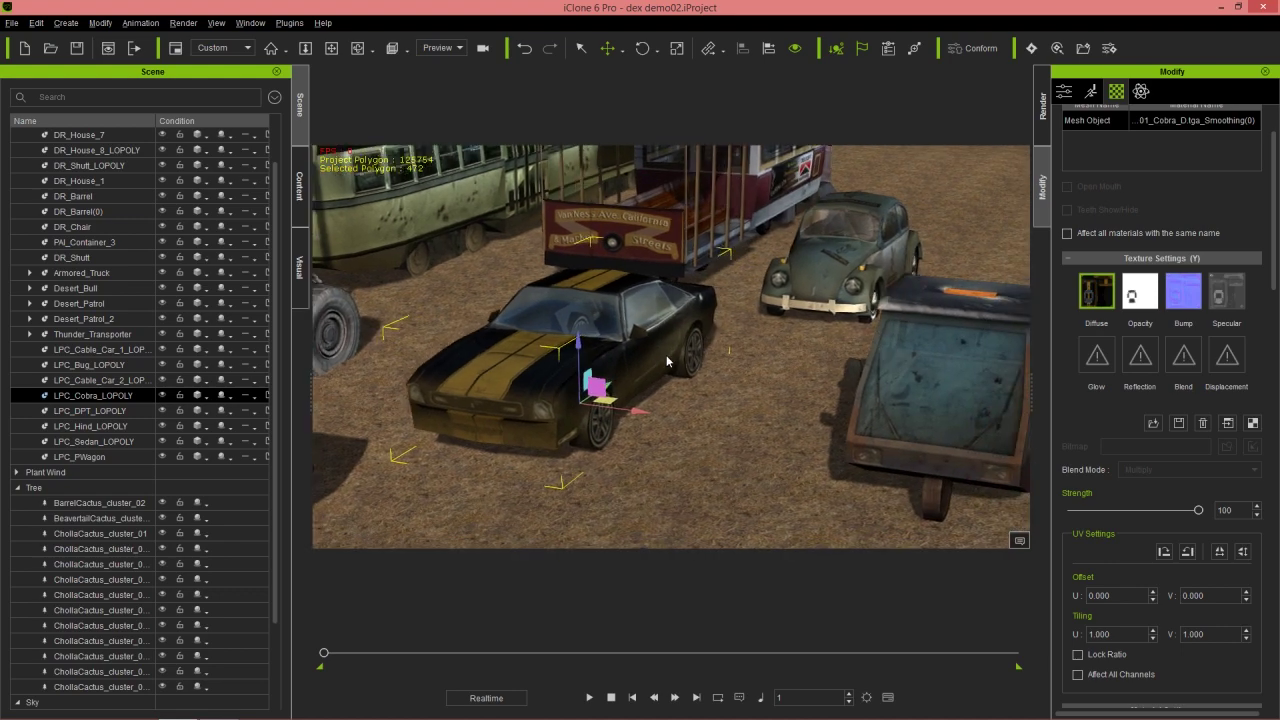
Select the blue open-top LPC_PWagon beside the Cobra and inspect its model and textures
right_click_drag(667, 361, 796, 362)
middle_click_drag(694, 356, 759, 341)
scroll(731, 290, "down", 2)
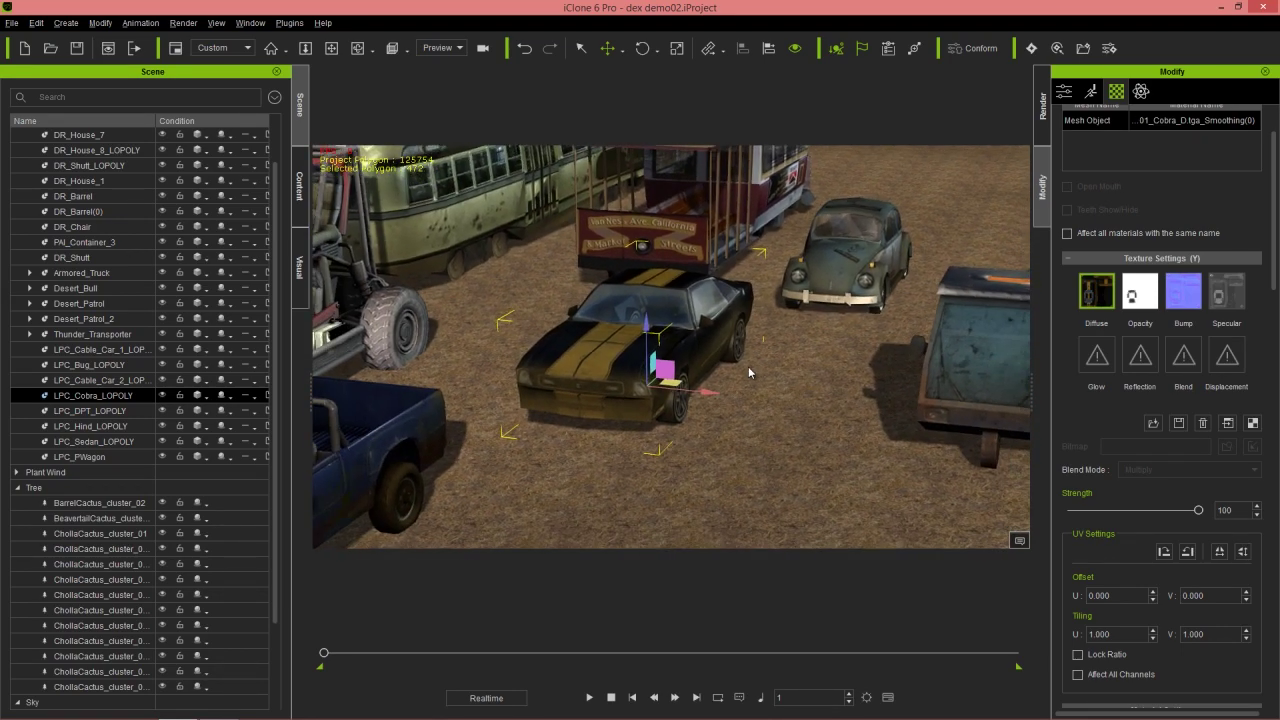
right_click_drag(711, 297, 733, 437)
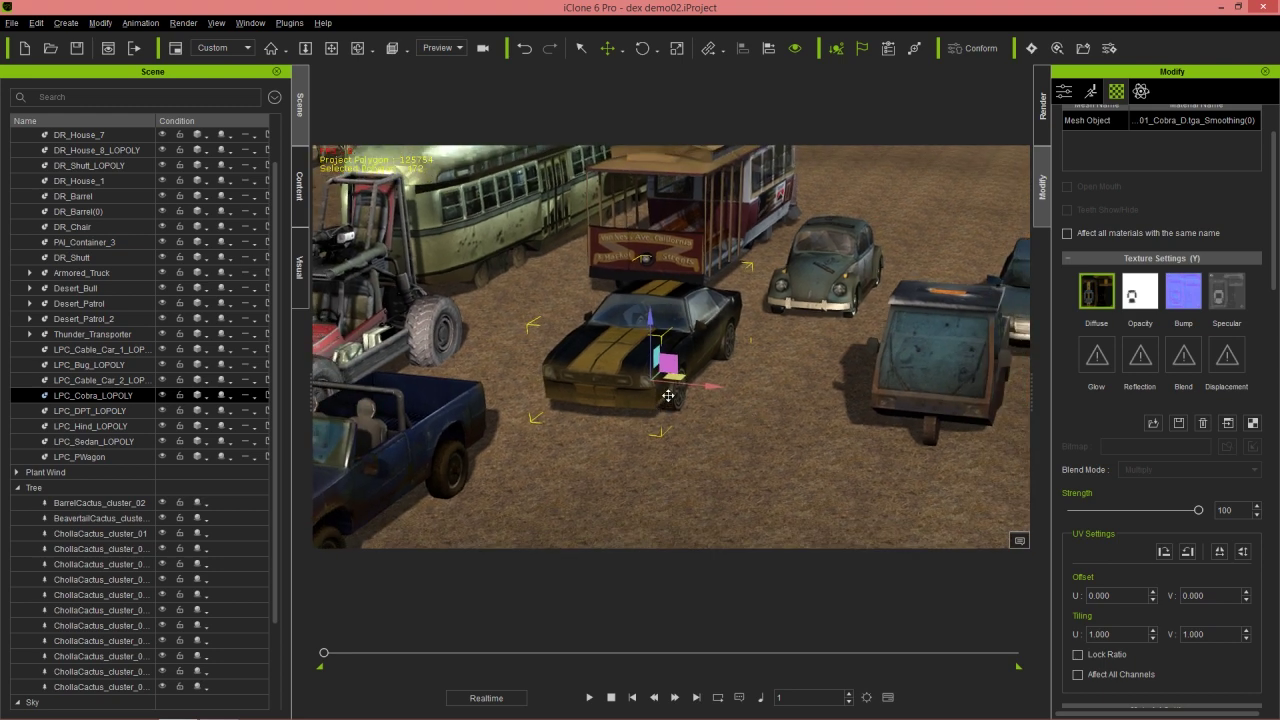
right_click_drag(667, 396, 682, 369)
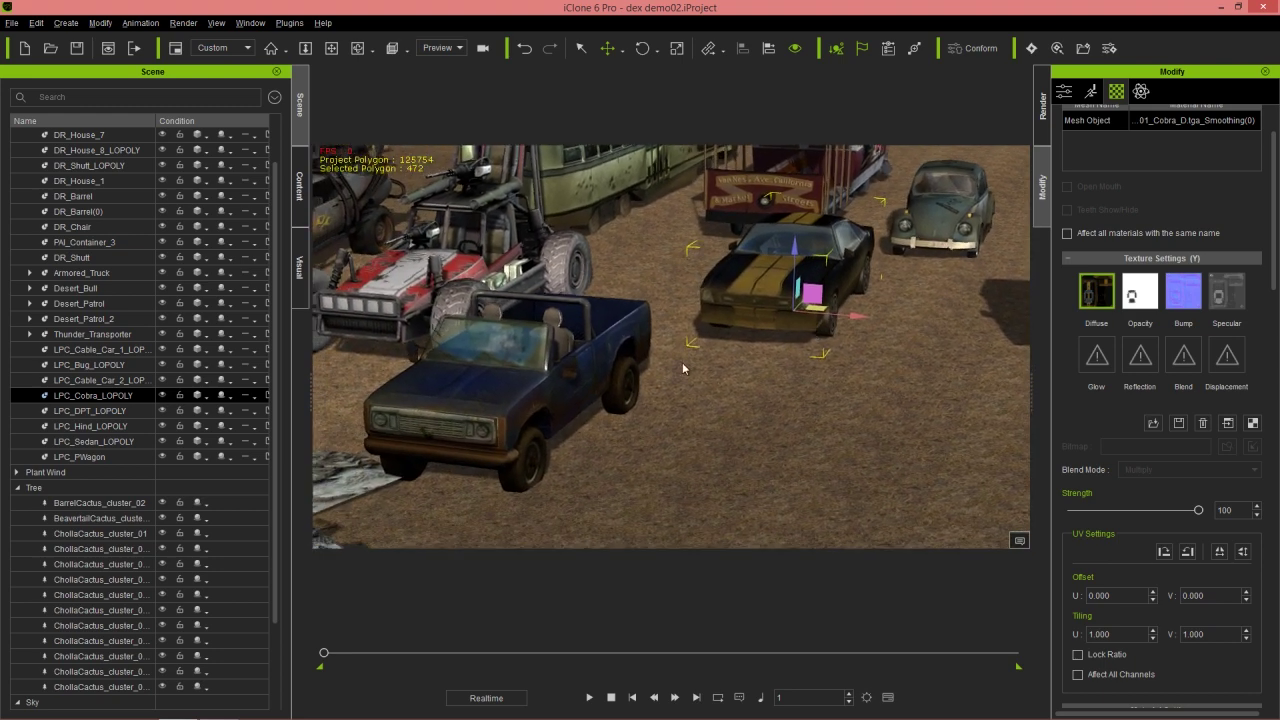
left_click(520, 380)
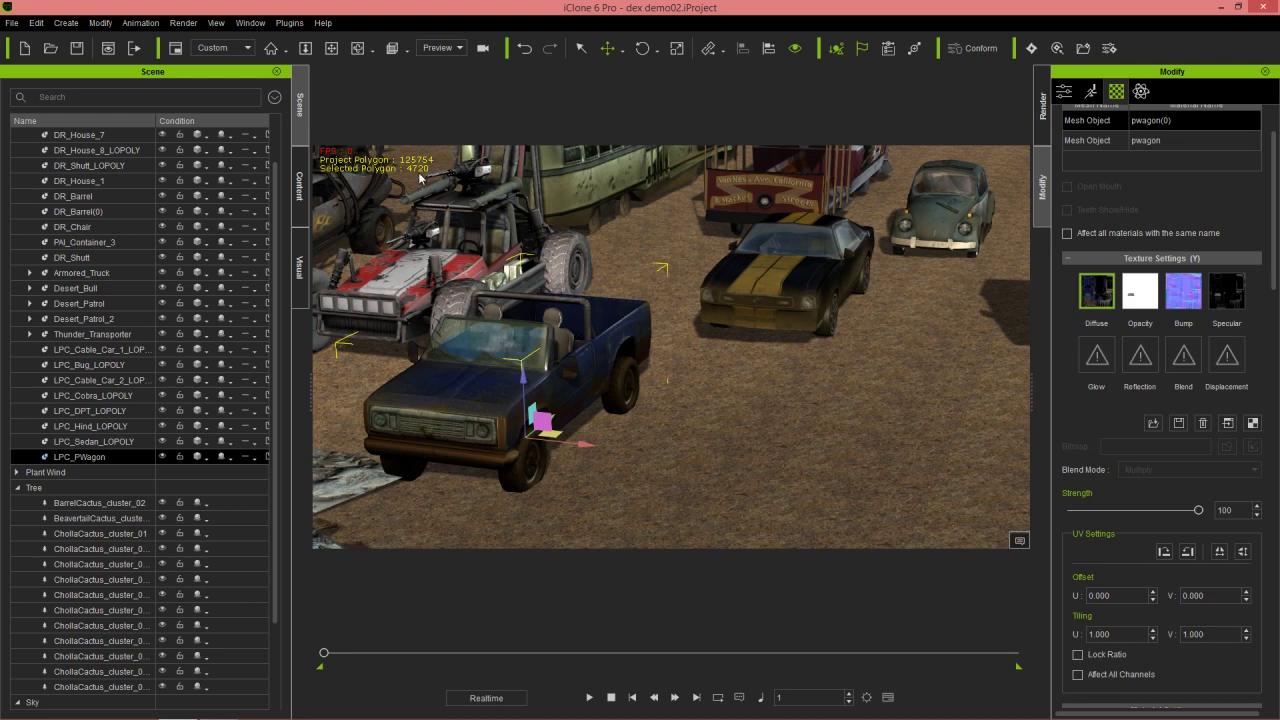
scroll(576, 413, "up", 5)
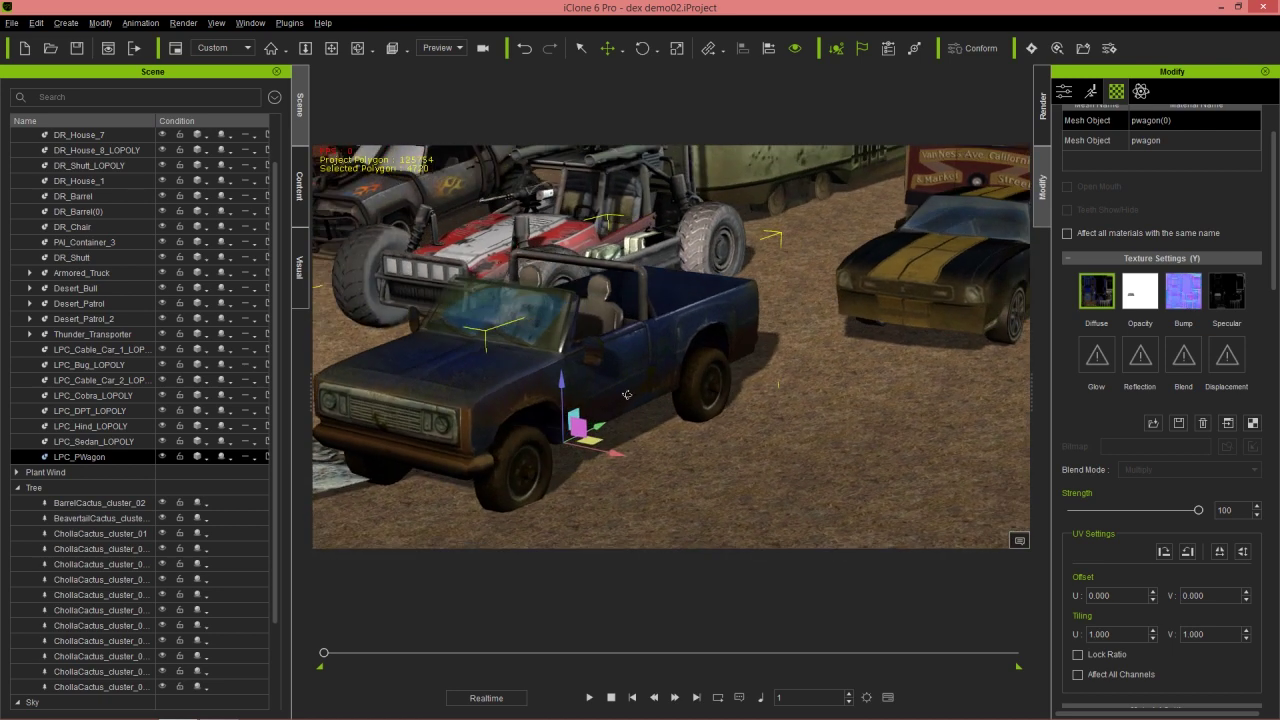
right_click_drag(627, 394, 652, 428)
middle_click_drag(655, 363, 637, 329)
scroll(661, 377, "down", 2)
middle_click_drag(742, 398, 716, 363)
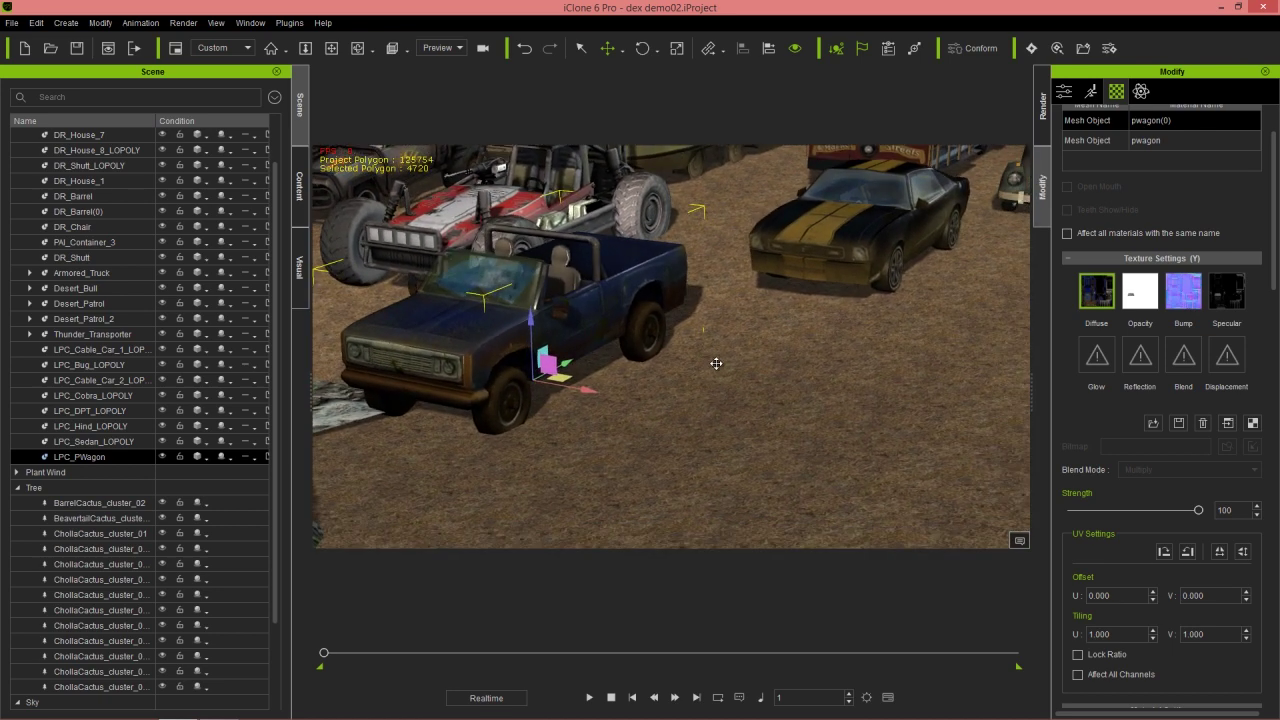
Browse the props in the Dexsoft Low_Poly_Vehicles folder of the content library
left_click(304, 198)
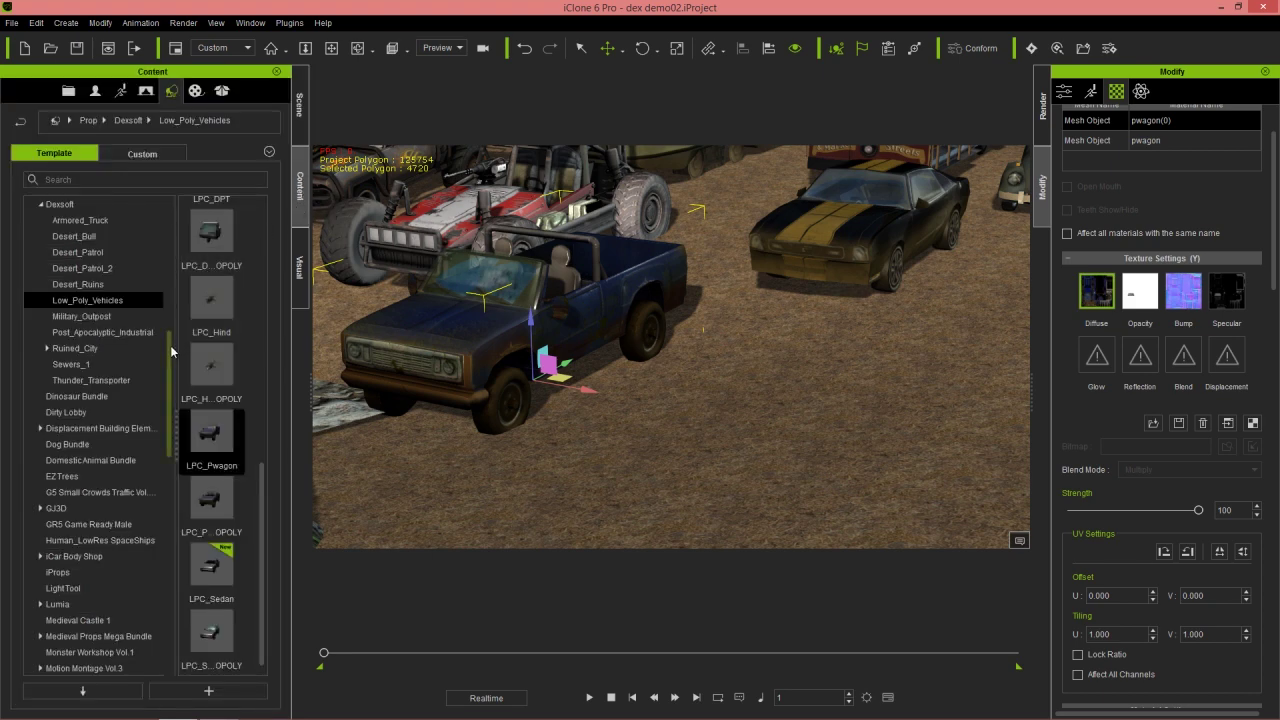
scroll(170, 350, "up", 3)
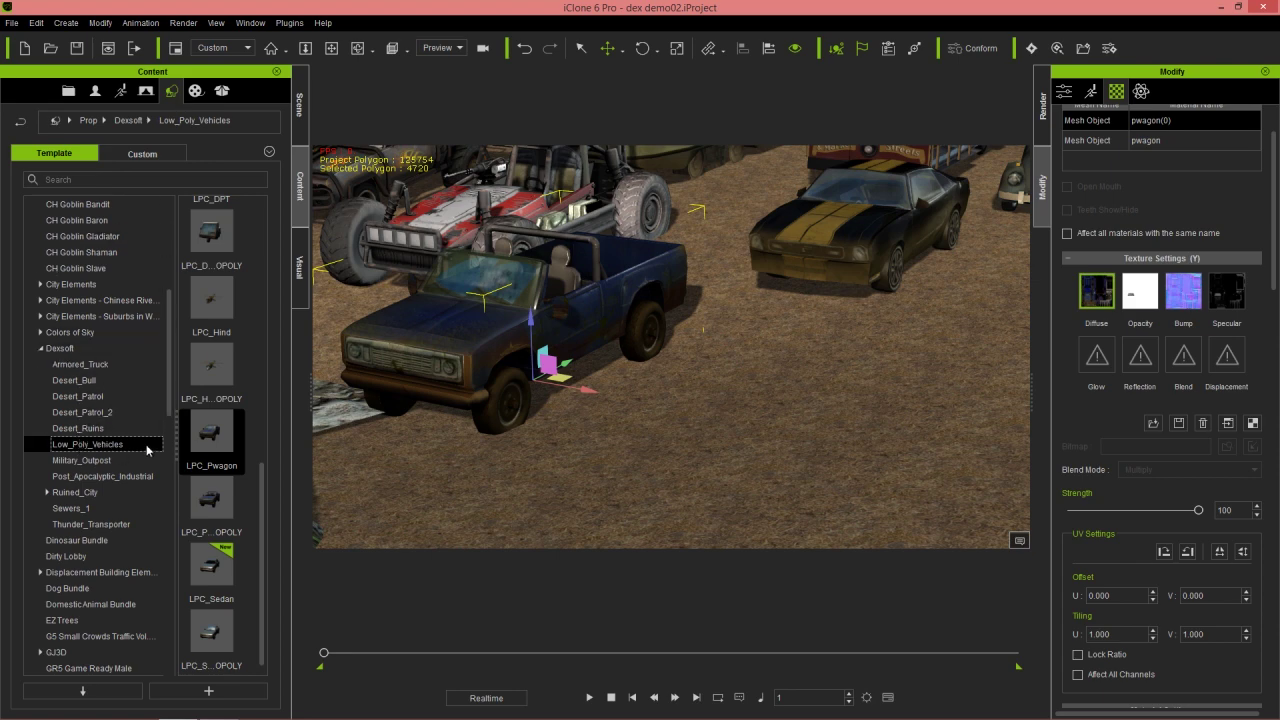
left_click_drag(260, 476, 276, 222)
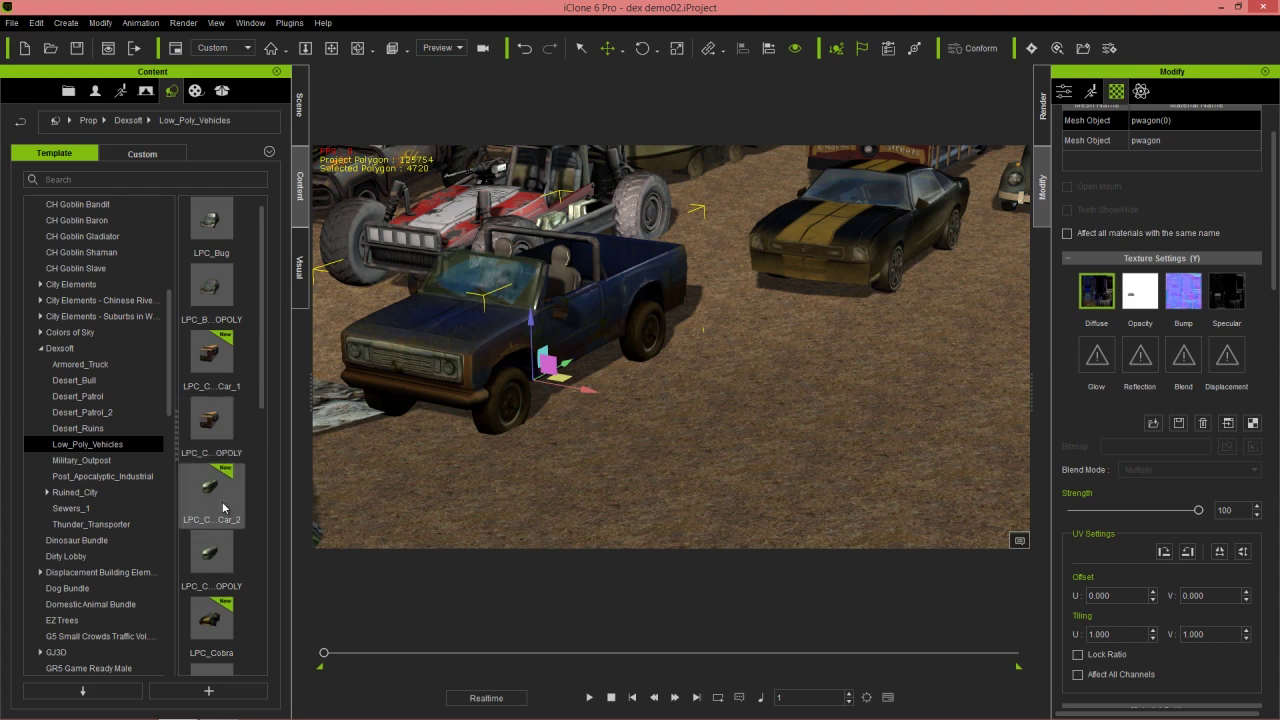
left_click_drag(263, 400, 265, 603)
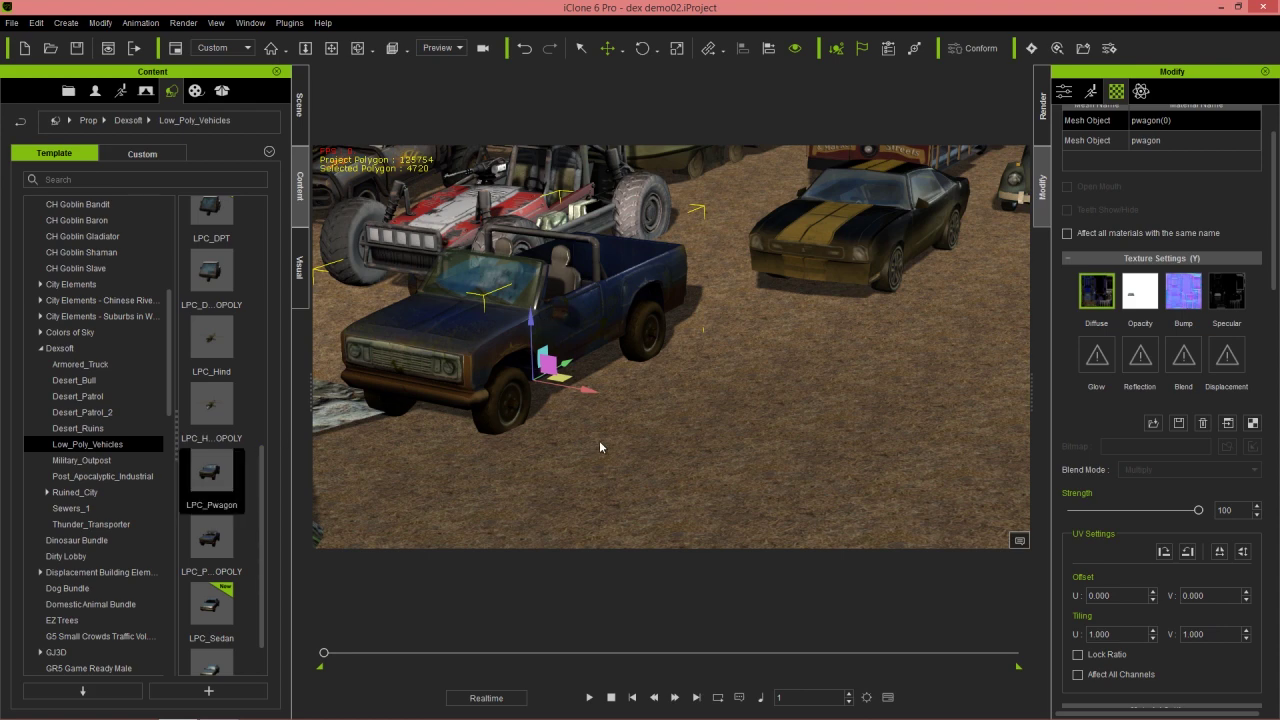
Add the LOPOLY version of the LPC_PWagon prop beside the blue wagon in the scene for comparison
mouse_move(599, 450)
middle_mouse_down()
mouse_move(617, 412)
mouse_move(595, 427)
middle_mouse_up()
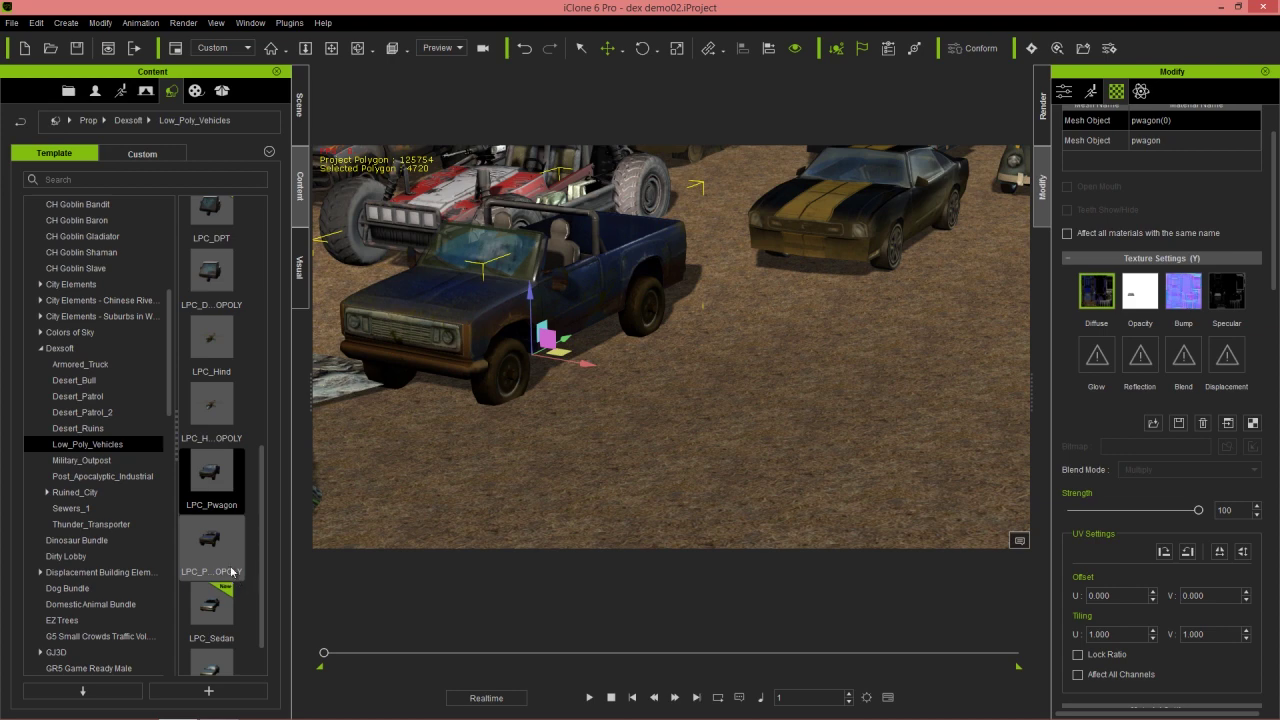
left_click_drag(201, 548, 727, 414)
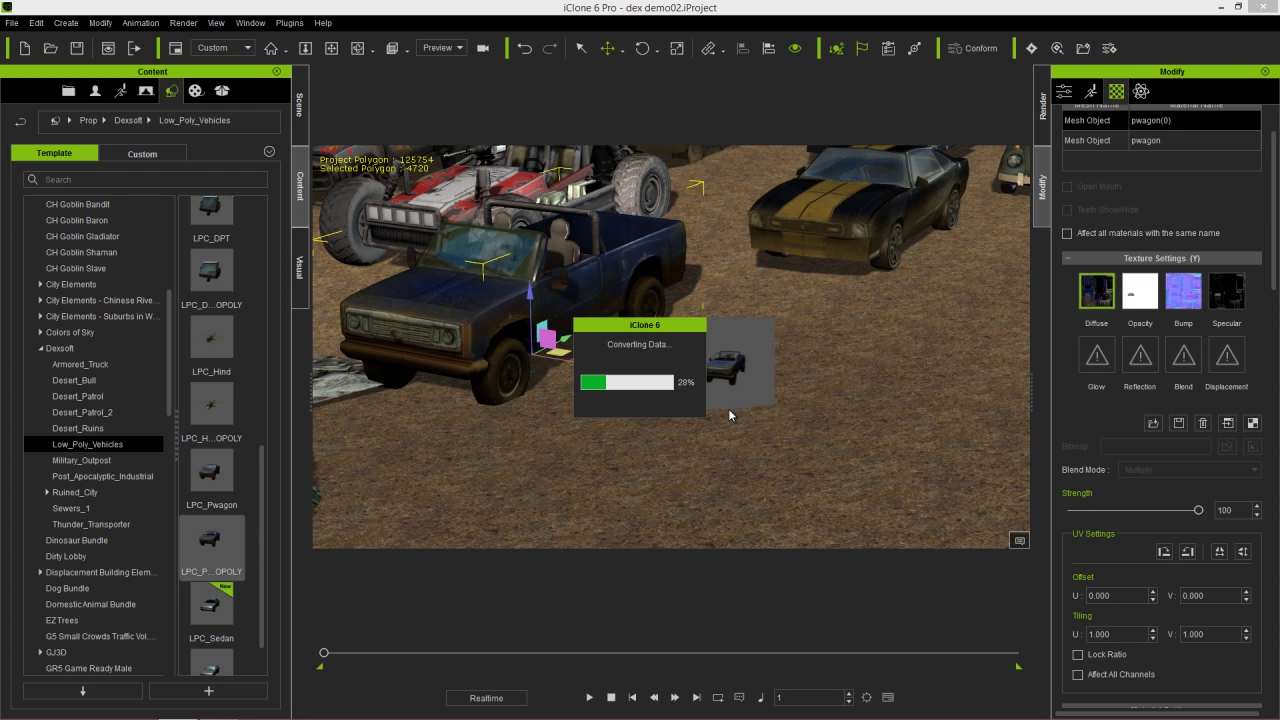
right_click_drag(764, 425, 738, 432)
right_click_drag(727, 345, 611, 409)
right_click_drag(741, 374, 961, 335)
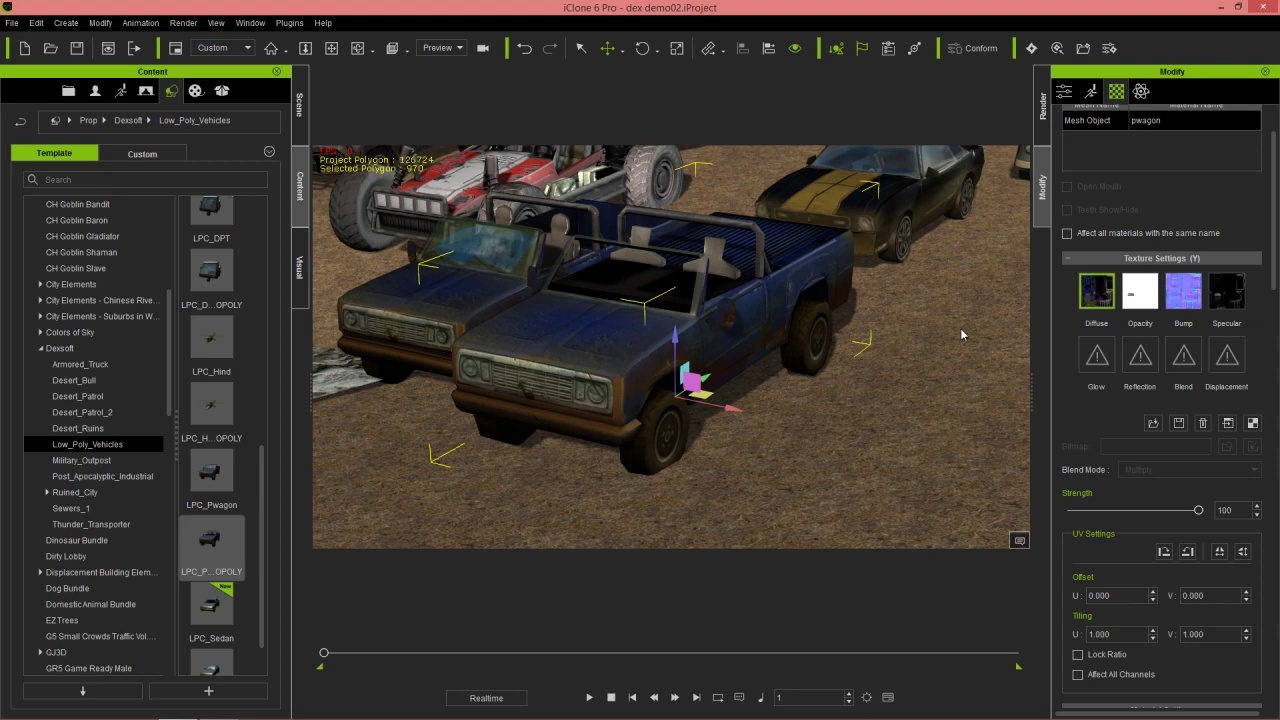
Enable 2-sided rendering for the added low-poly wagon's material
right_click(1273, 205)
left_click(1267, 240)
left_click_drag(1274, 196, 1275, 237)
scroll(1275, 243, "down", 10)
left_click(1067, 387)
Compare the added low-poly wagon with the original wagon and delete the added one from the scene
right_click_drag(790, 332, 744, 364)
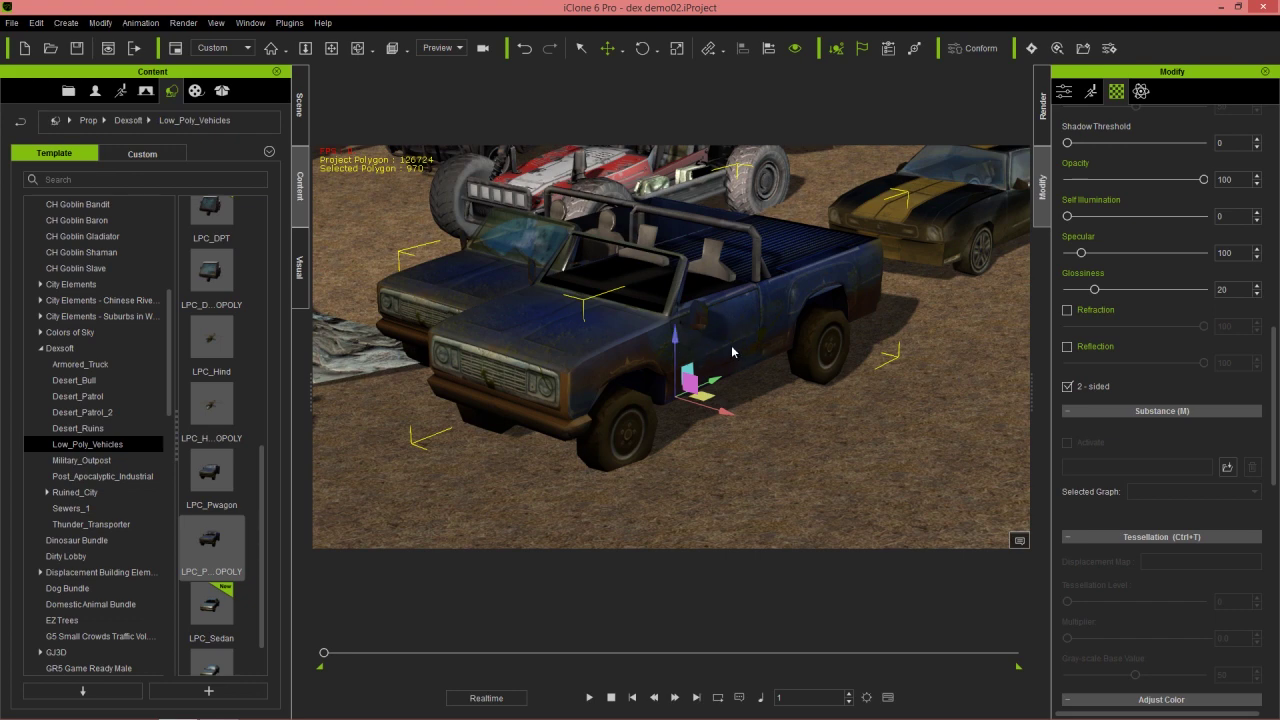
right_click_drag(649, 361, 545, 377)
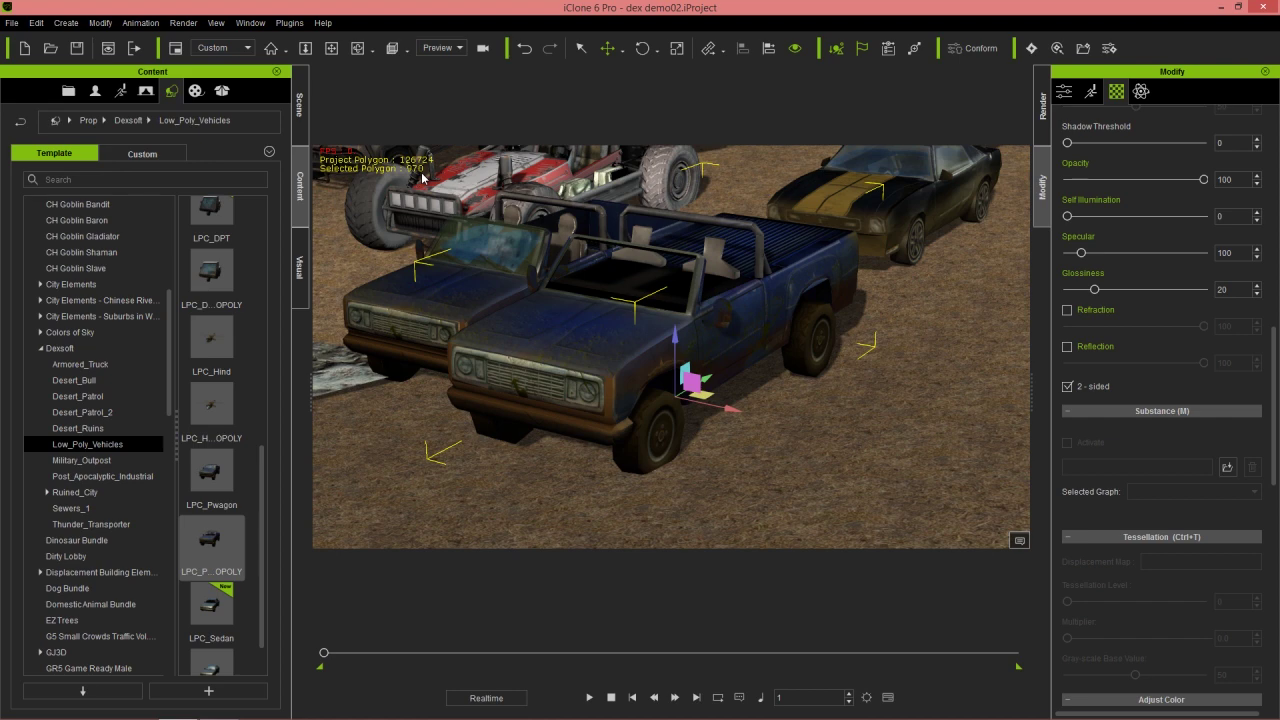
key("Delete")
Select the black LPC_Cobra_LOPOLY car with gold stripes and show its material settings
middle_click_drag(728, 245, 647, 318)
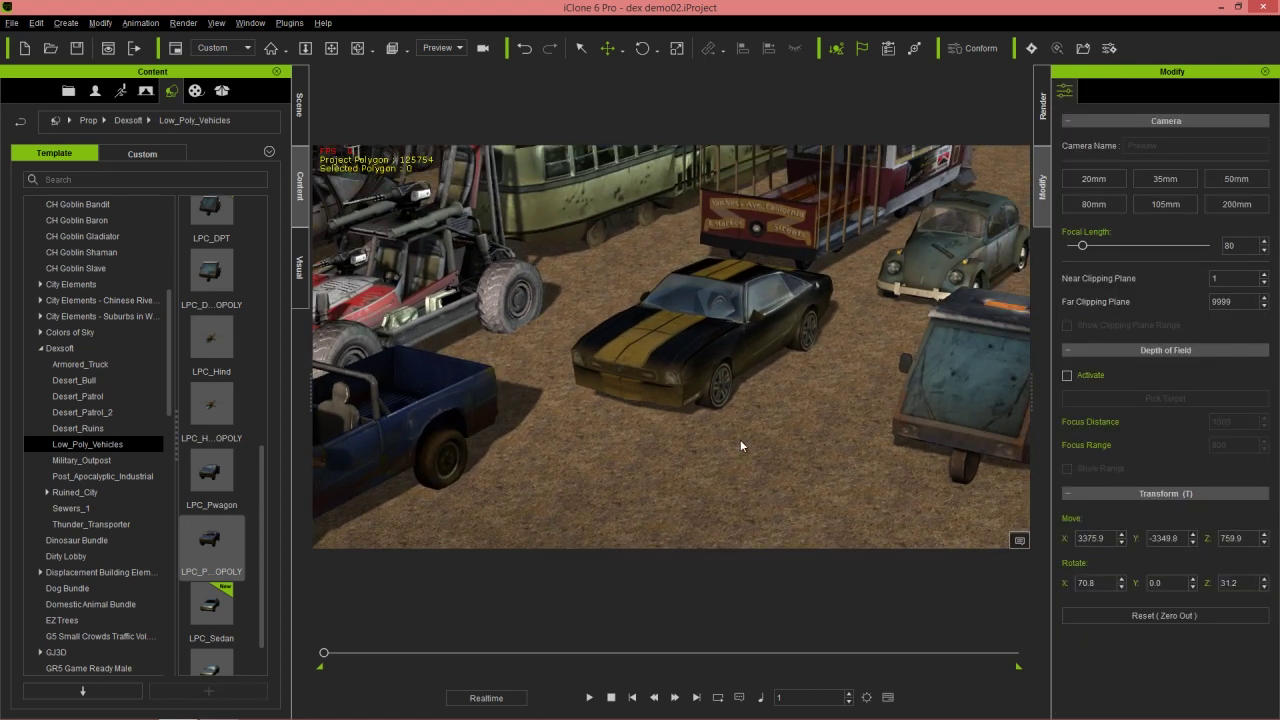
scroll(721, 317, "up", 5)
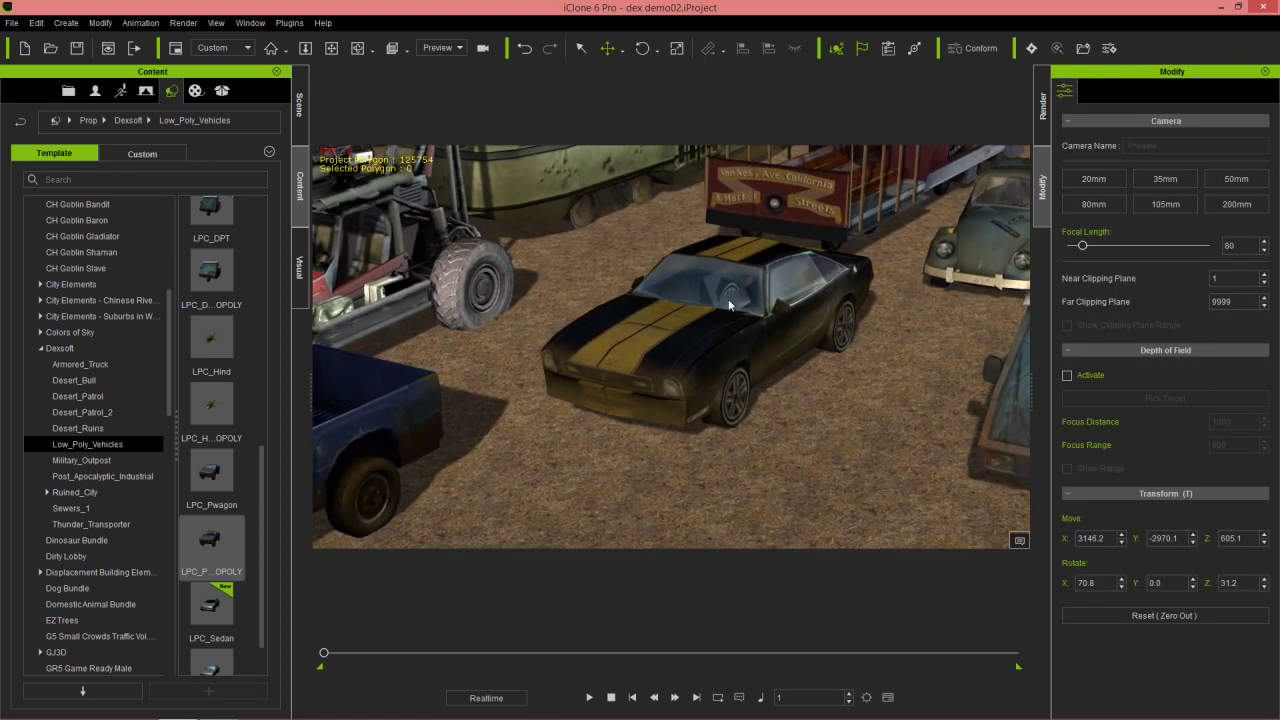
left_click(730, 312)
middle_click_drag(781, 362, 754, 353)
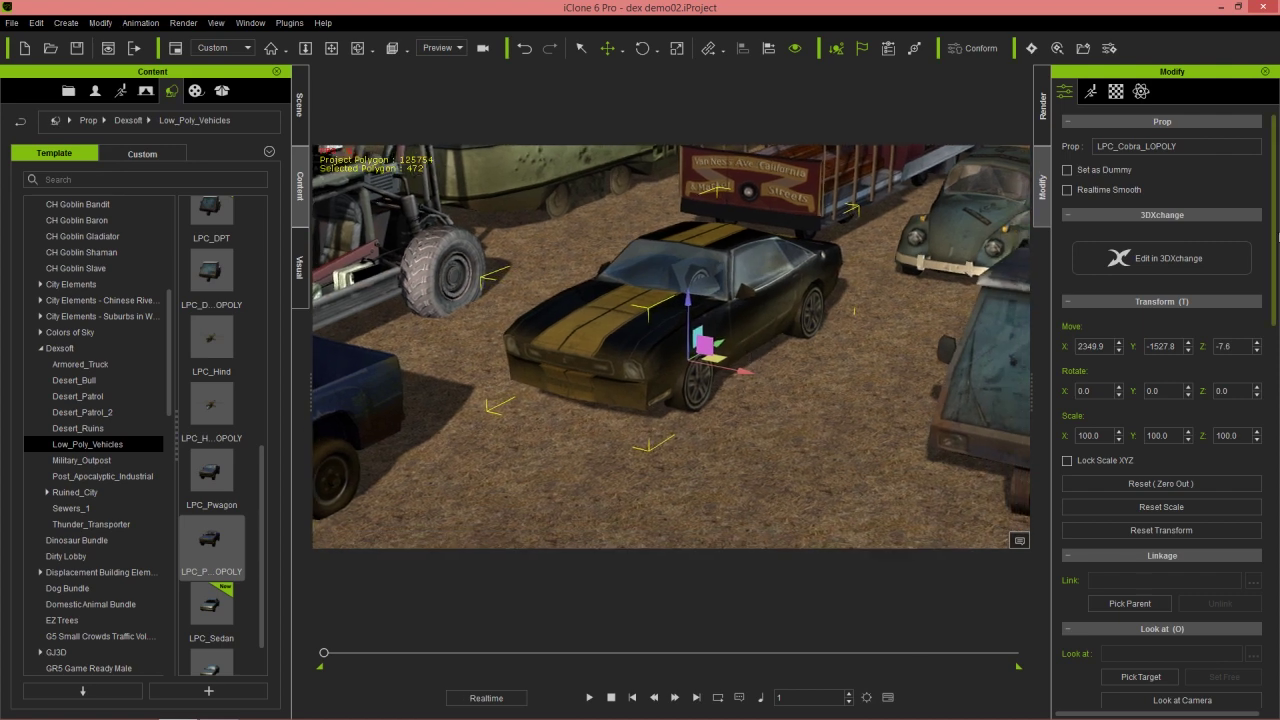
left_click(1127, 95)
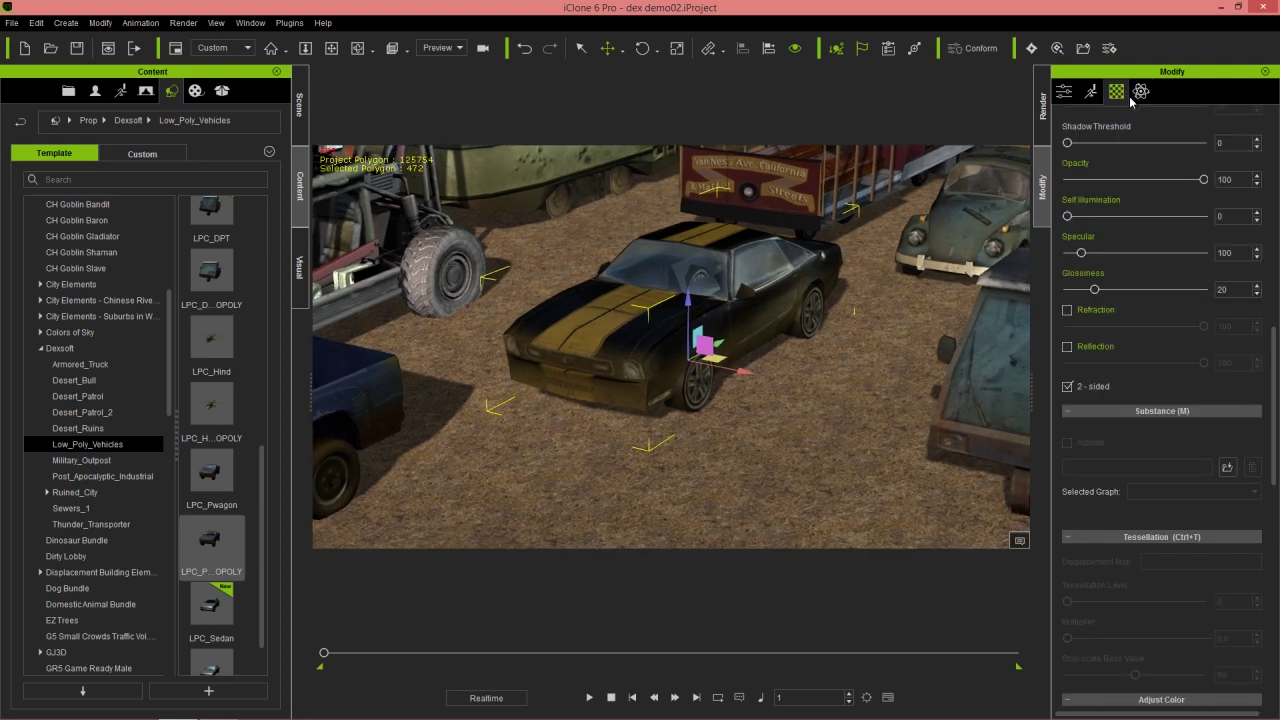
Turn off 2-sided for the Cobra's material, inspect the windows and interior, and turn 2-sided back on
left_click(1067, 387)
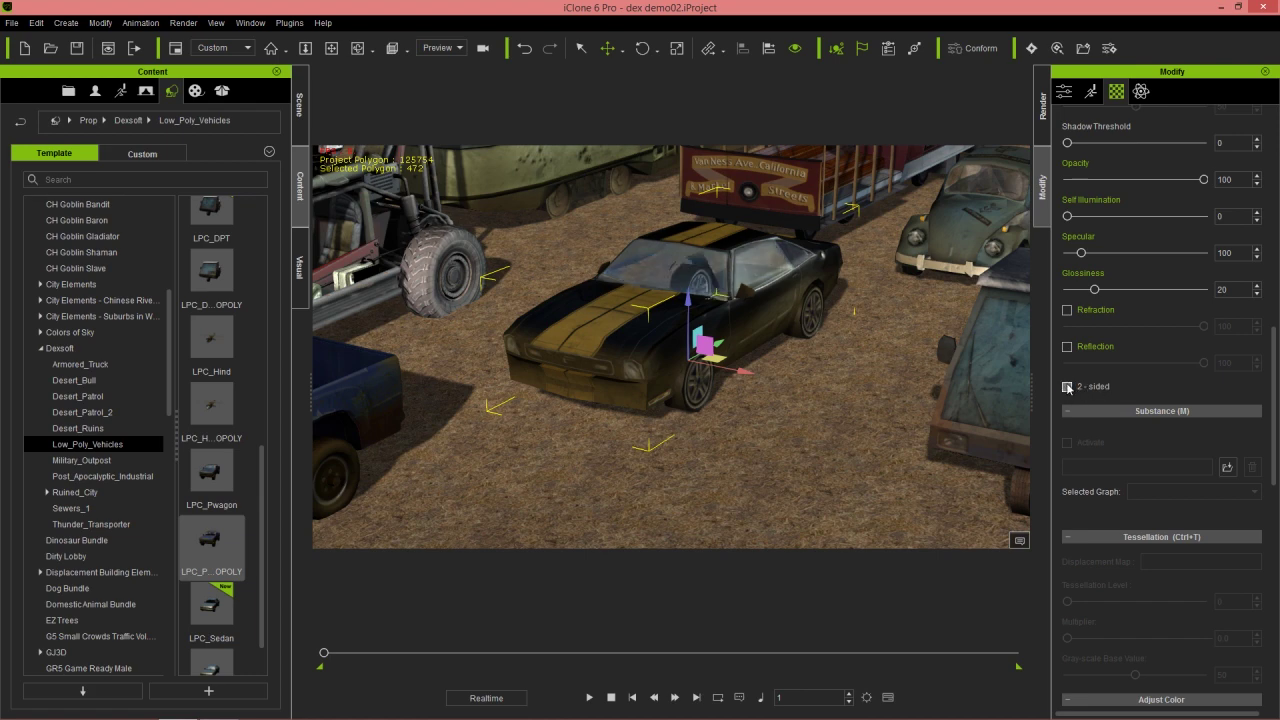
right_click_drag(816, 426, 769, 375)
right_click_drag(708, 298, 790, 398)
scroll(790, 398, "up", 5)
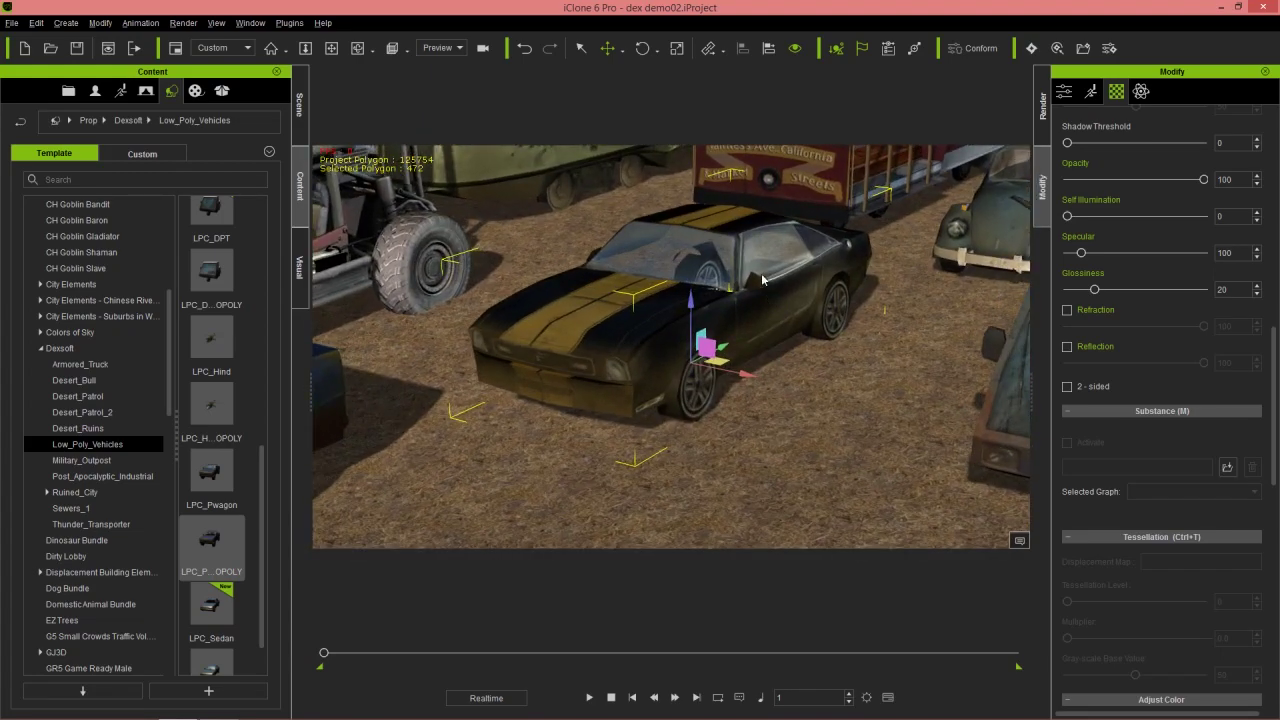
right_click_drag(805, 369, 823, 424)
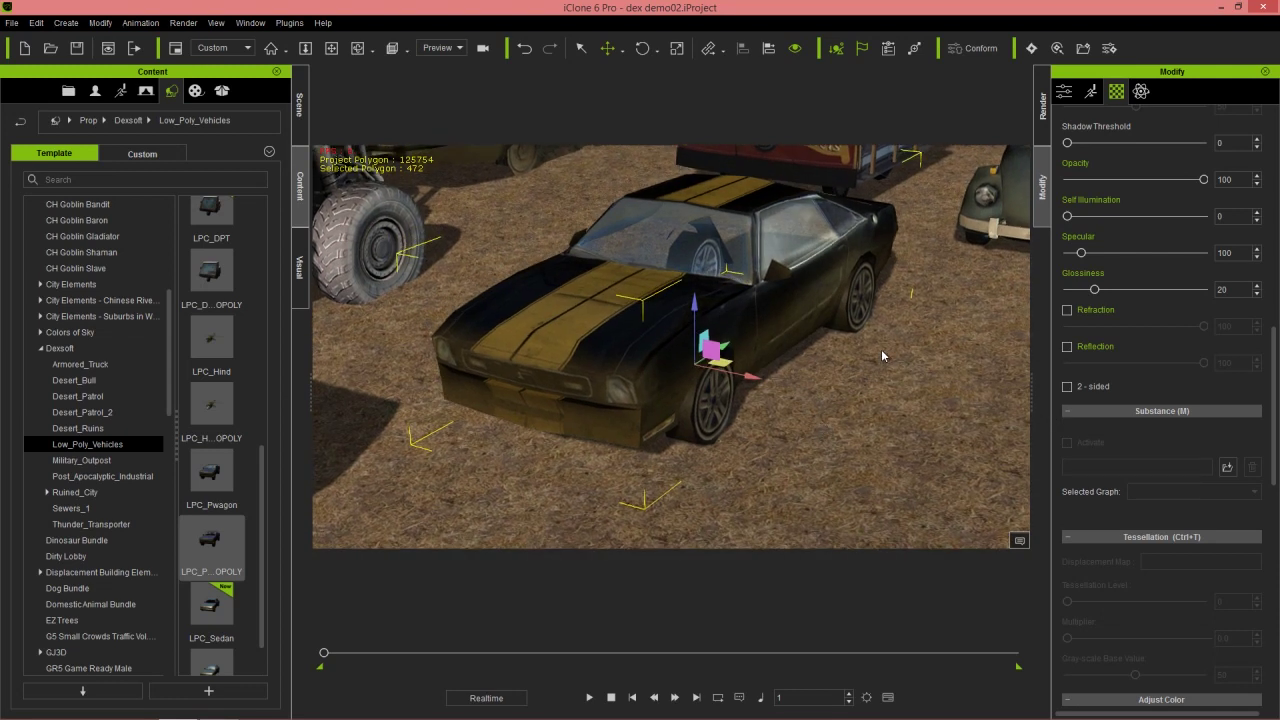
left_click(1067, 387)
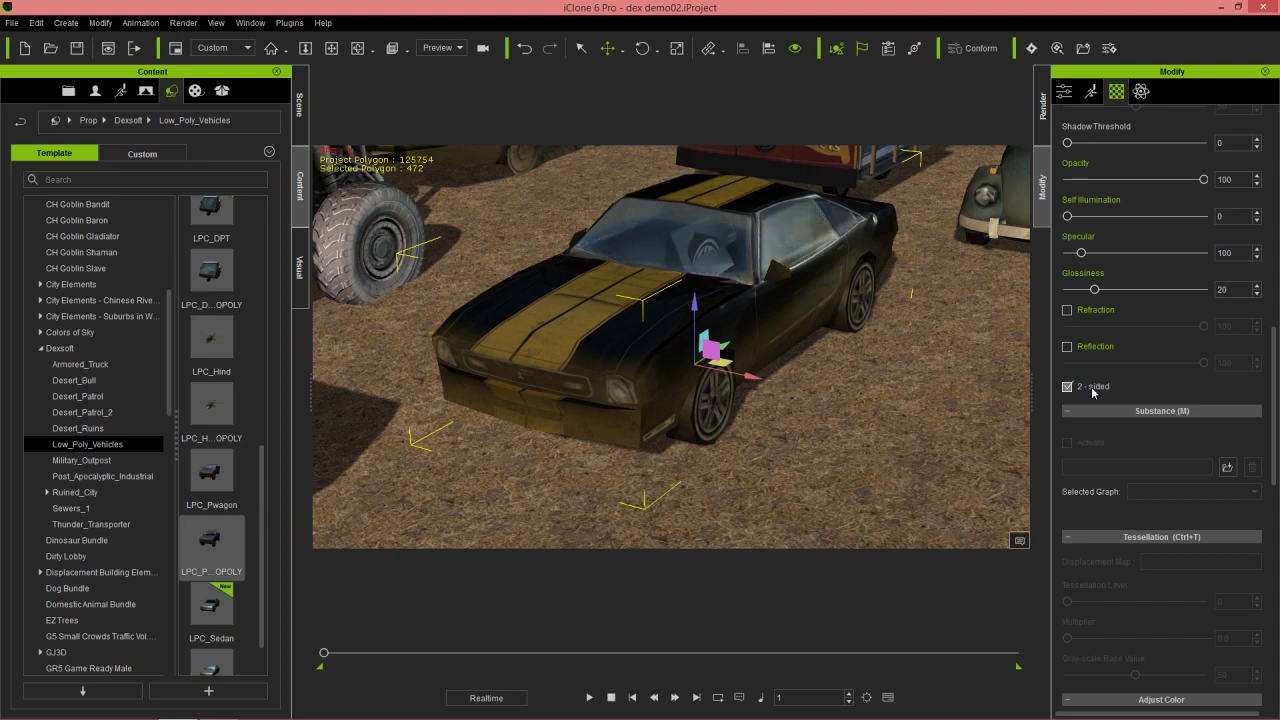
Set the Cobra material's Specular to 176 and Glossiness to 41, and inspect the shine on the car
right_click_drag(823, 397, 801, 354)
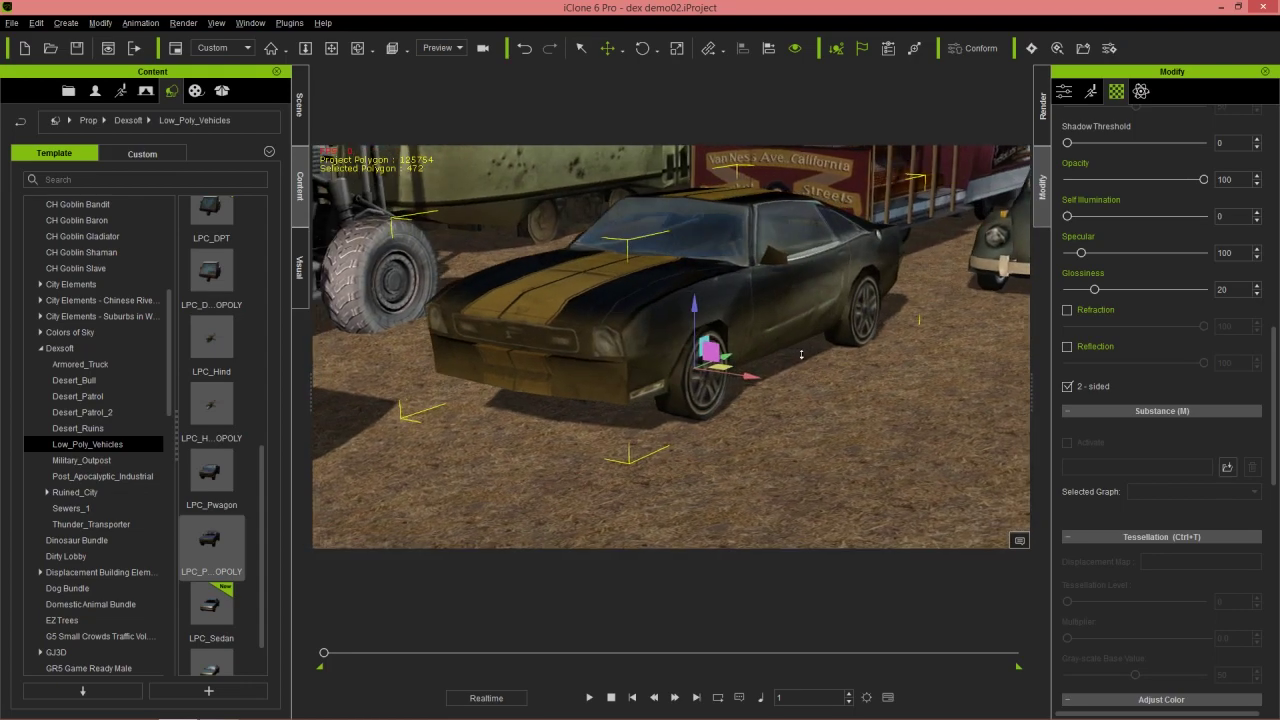
right_click_drag(770, 295, 779, 376)
right_click_drag(760, 314, 800, 368)
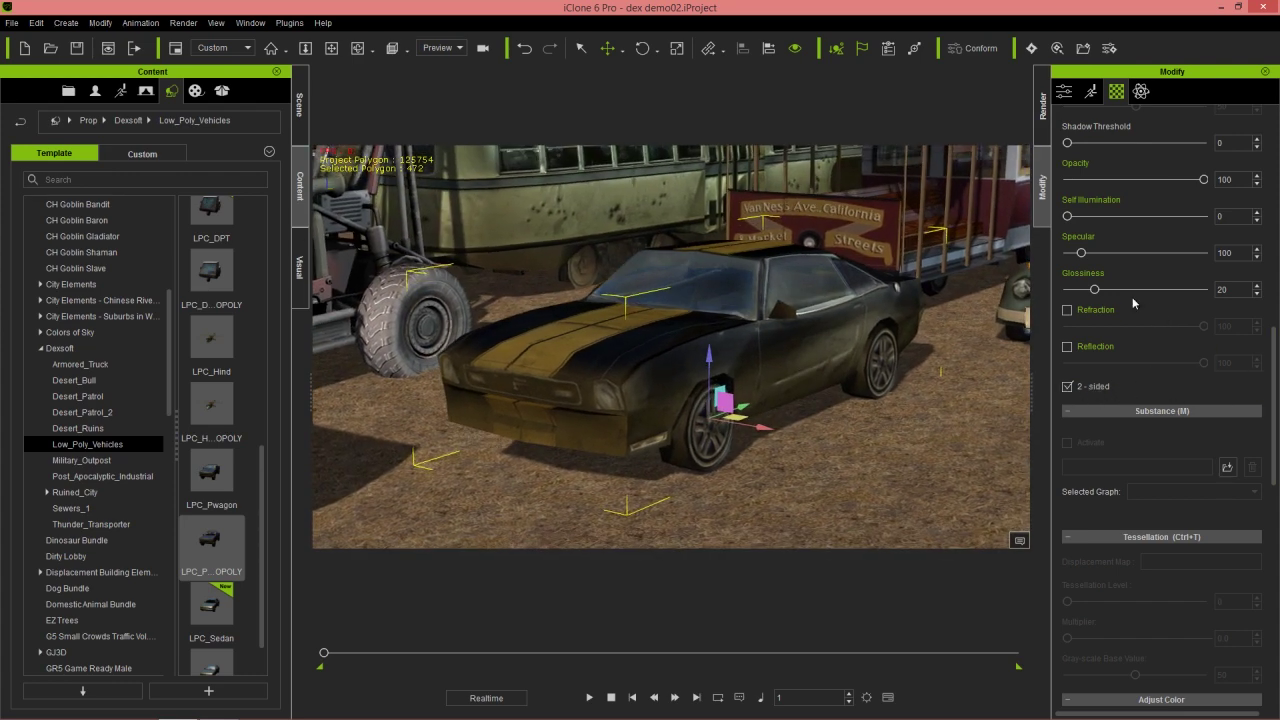
mouse_move(1081, 253)
left_mouse_down()
mouse_move(1096, 256)
mouse_move(1105, 289)
mouse_move(1150, 290)
mouse_move(1124, 290)
left_mouse_up()
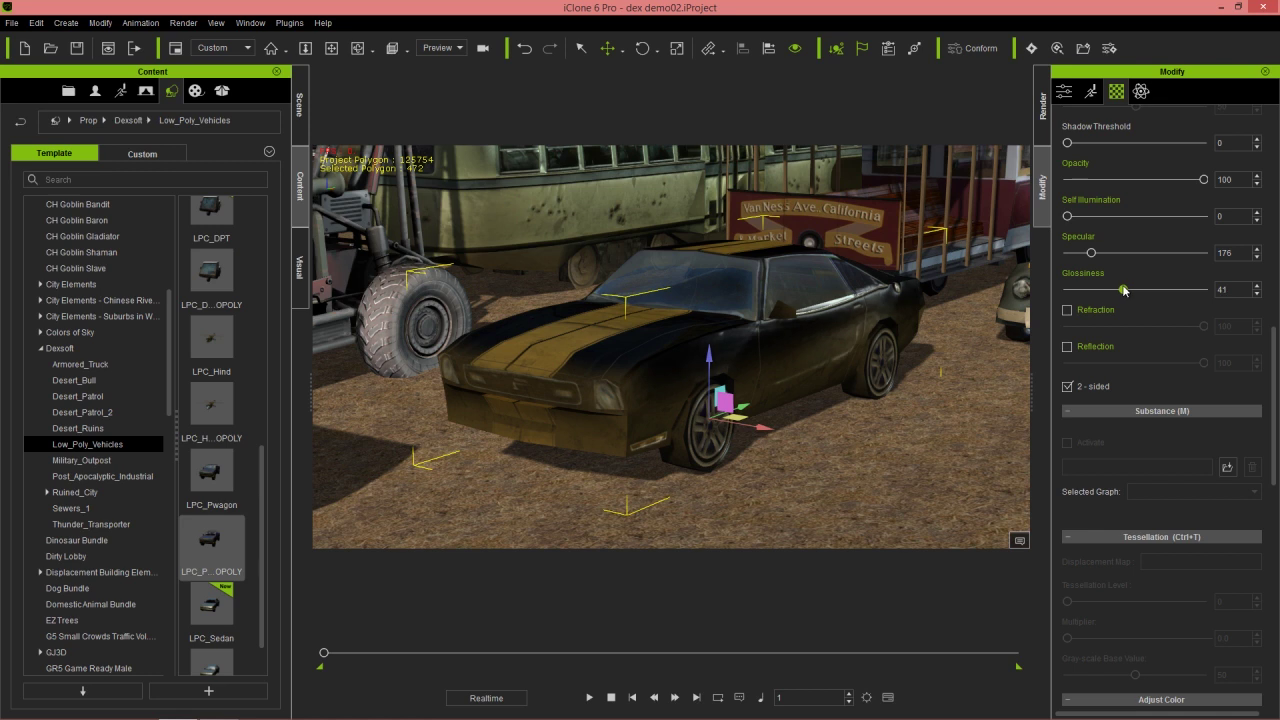
left_click_drag(1271, 376, 1273, 175)
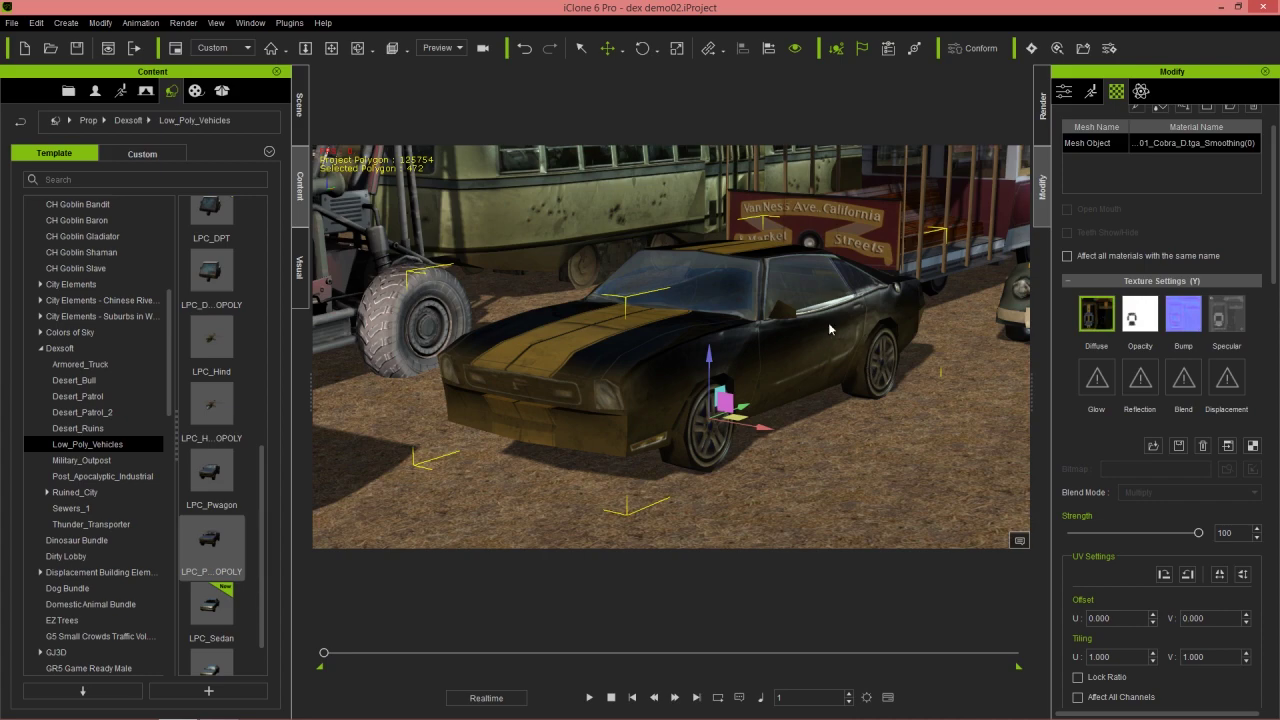
middle_click_drag(814, 437, 763, 410)
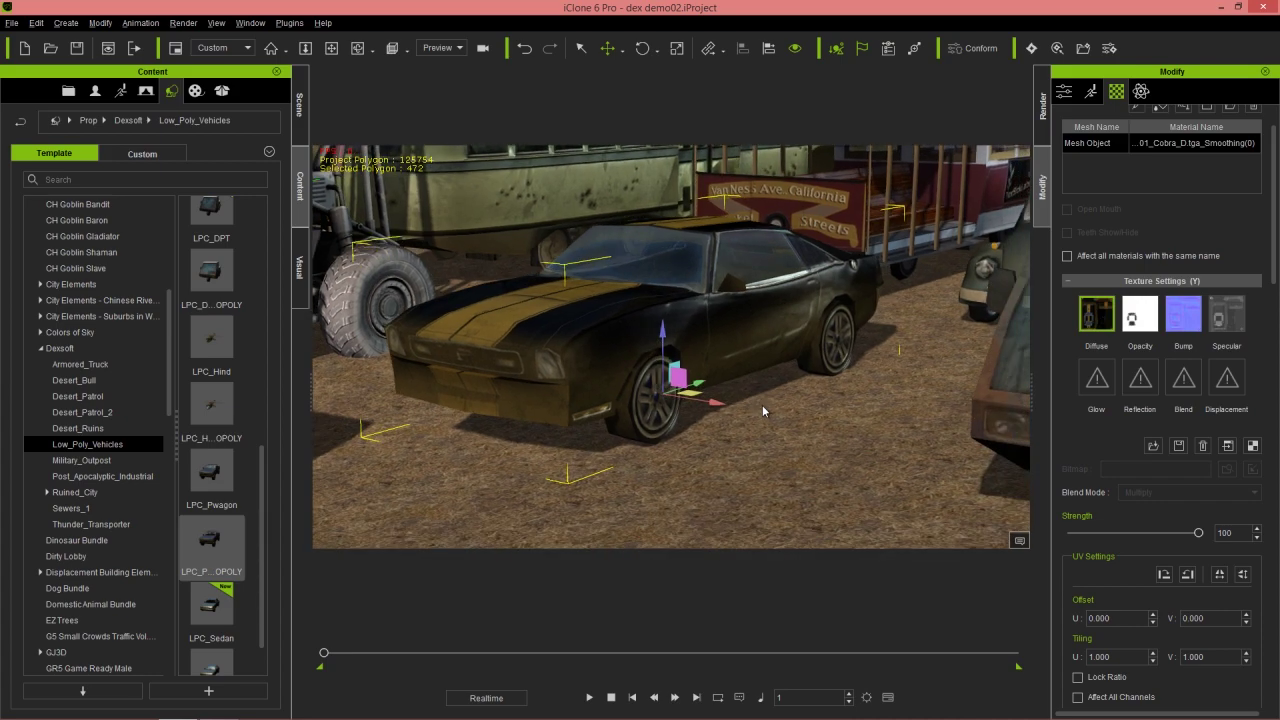
scroll(790, 305, "down", 5)
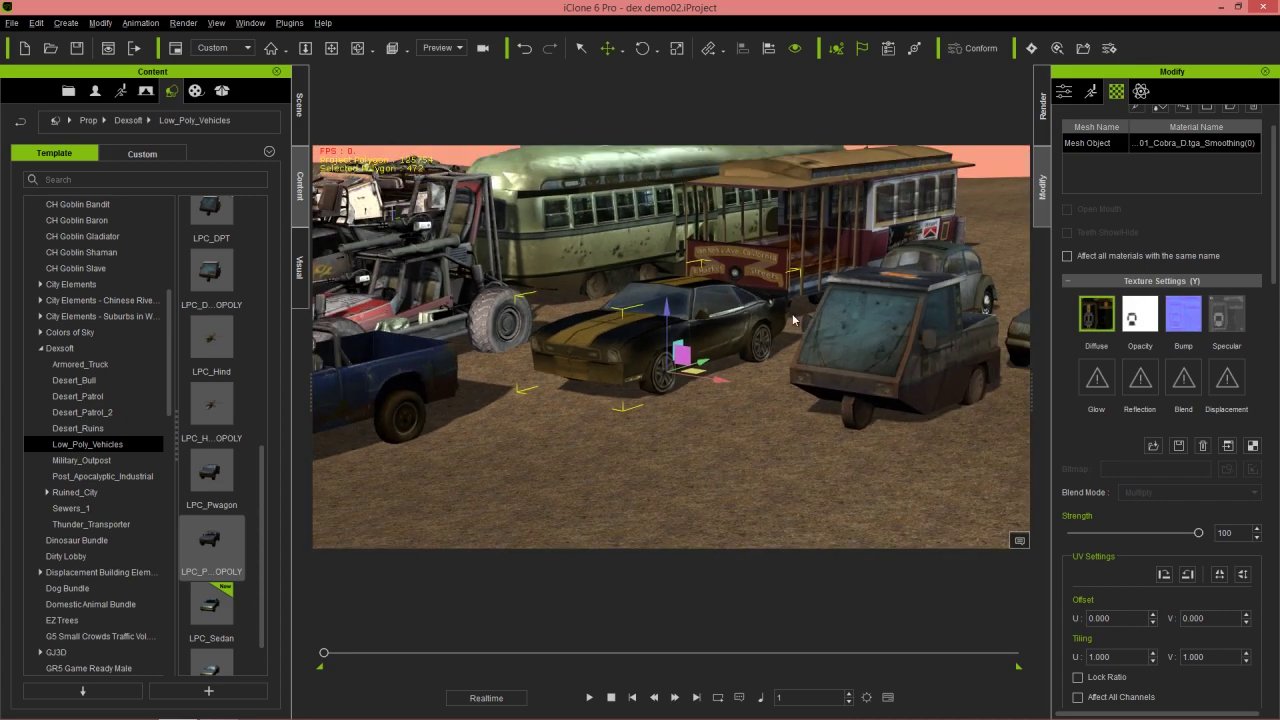
right_click_drag(824, 389, 827, 431)
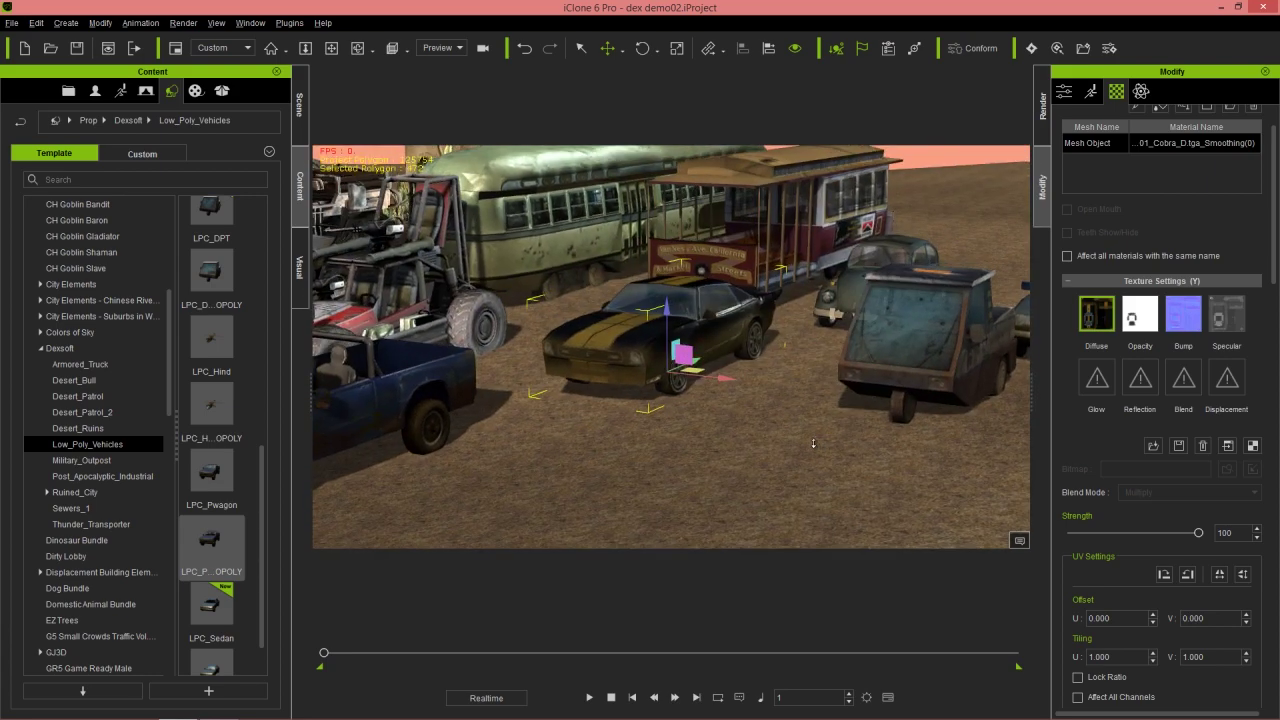
scroll(813, 442, "up", 5)
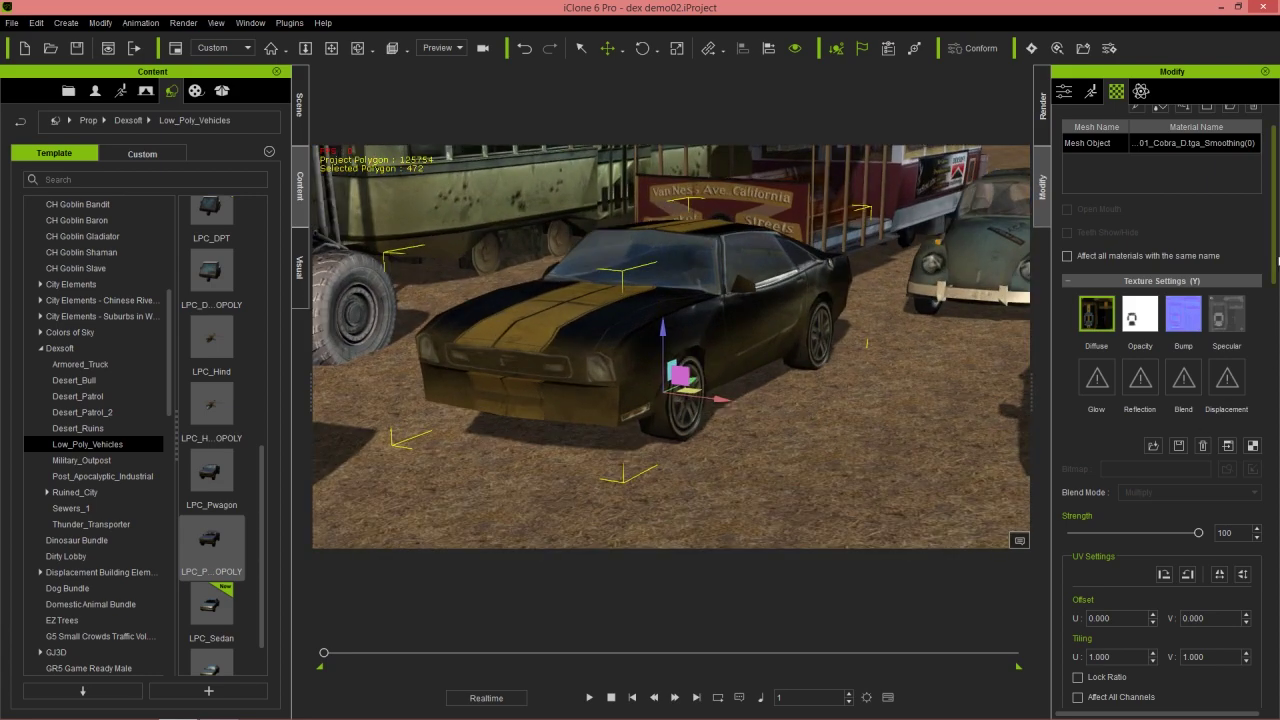
Try Magenta–Green color balance values of 35 and -18 on the Cobra's texture and reset the value to 0
left_click_drag(1277, 258, 1275, 588)
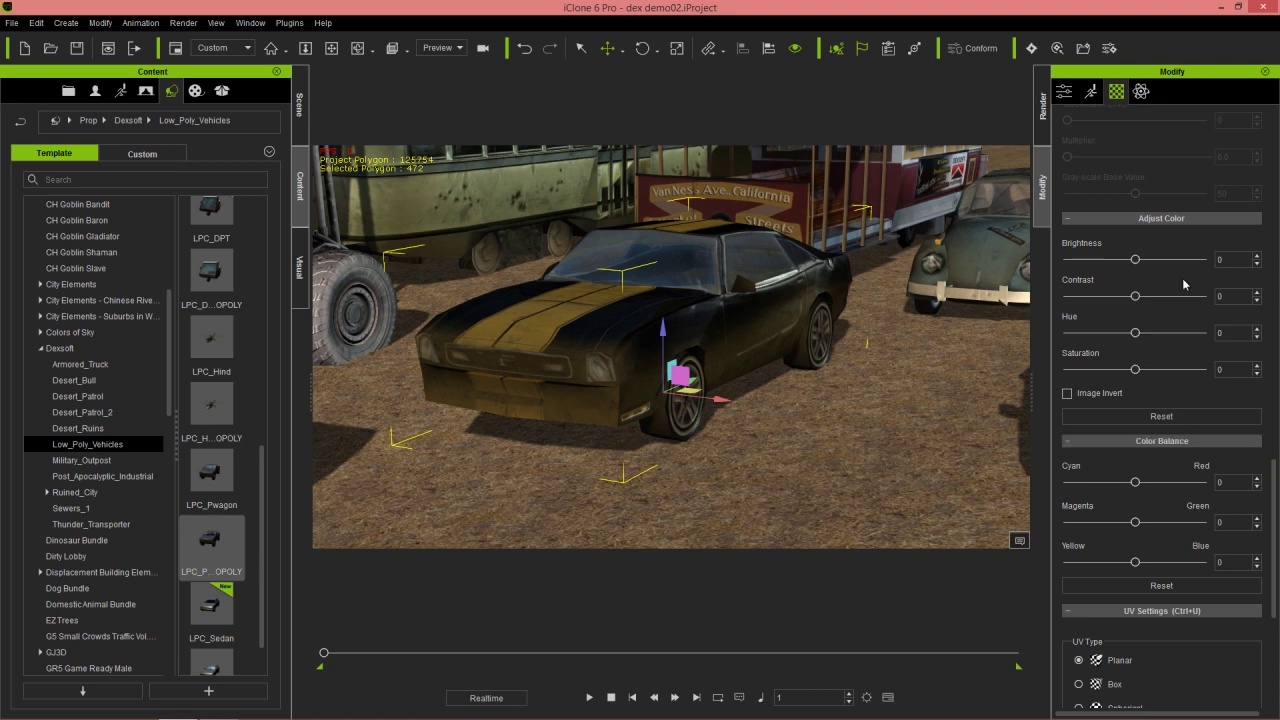
left_click_drag(1135, 522, 1156, 521)
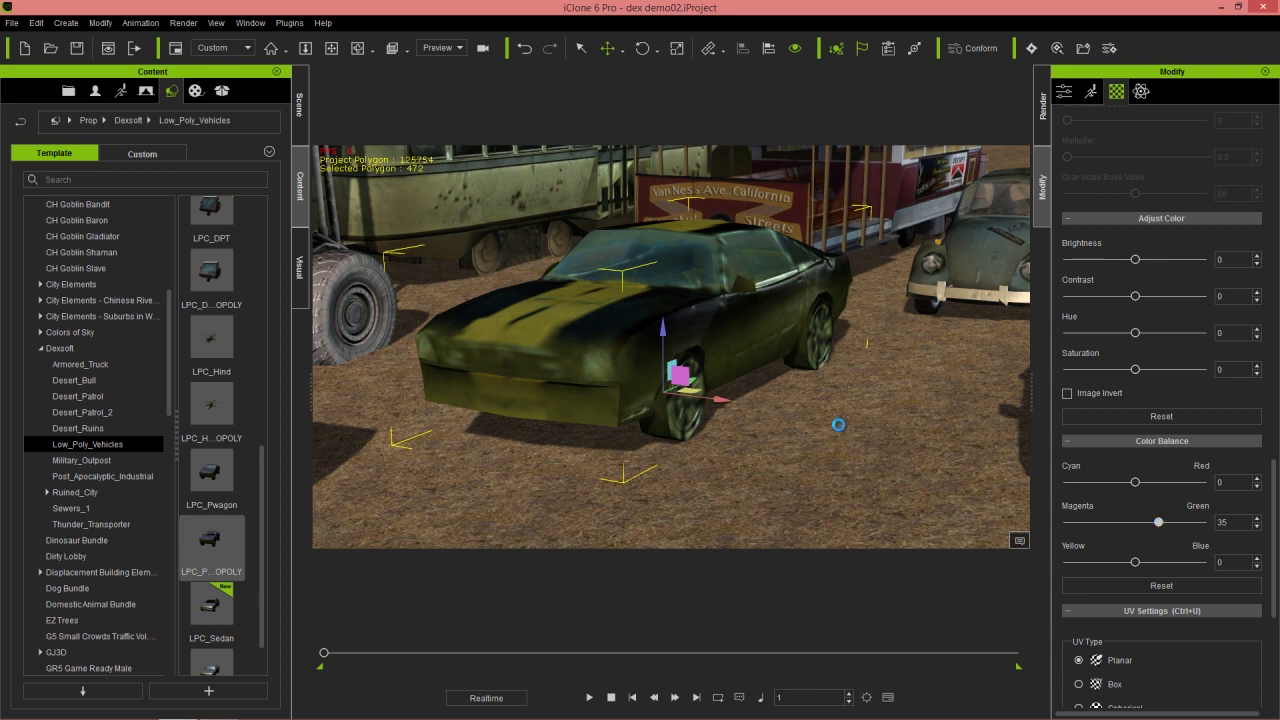
left_click_drag(1157, 523, 1124, 523)
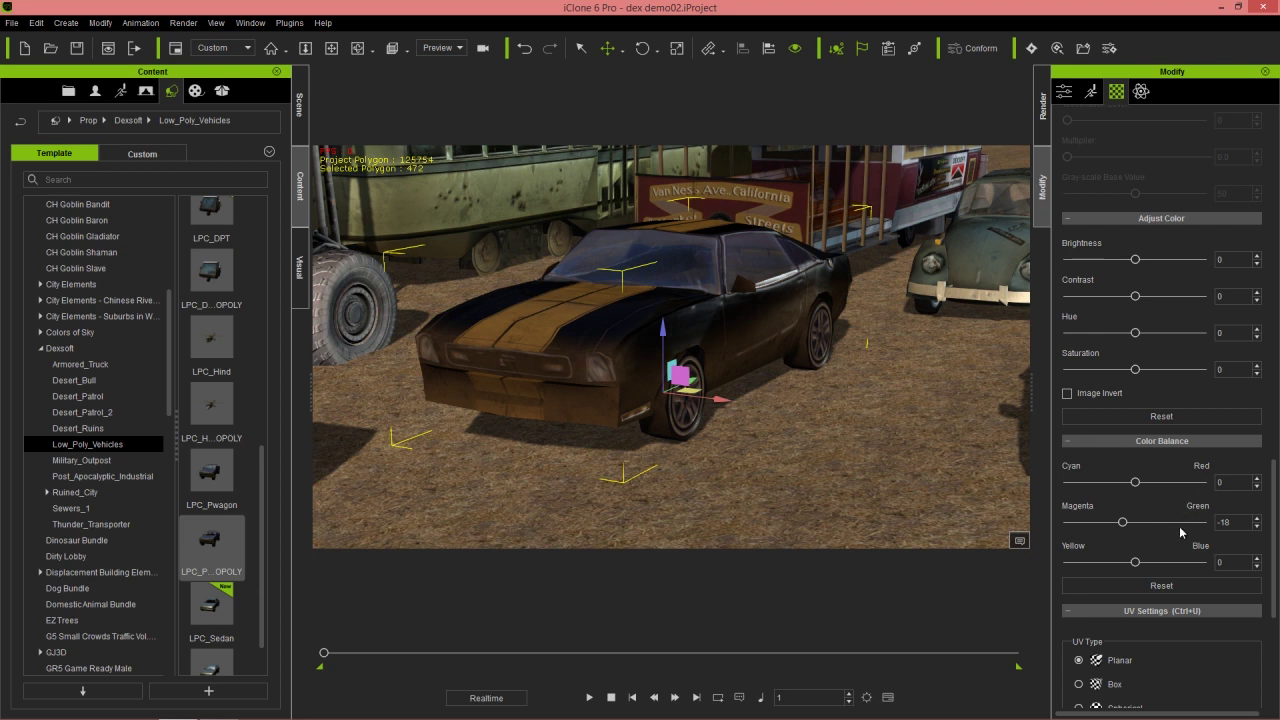
left_click_drag(1244, 527, 1208, 527)
type("0")
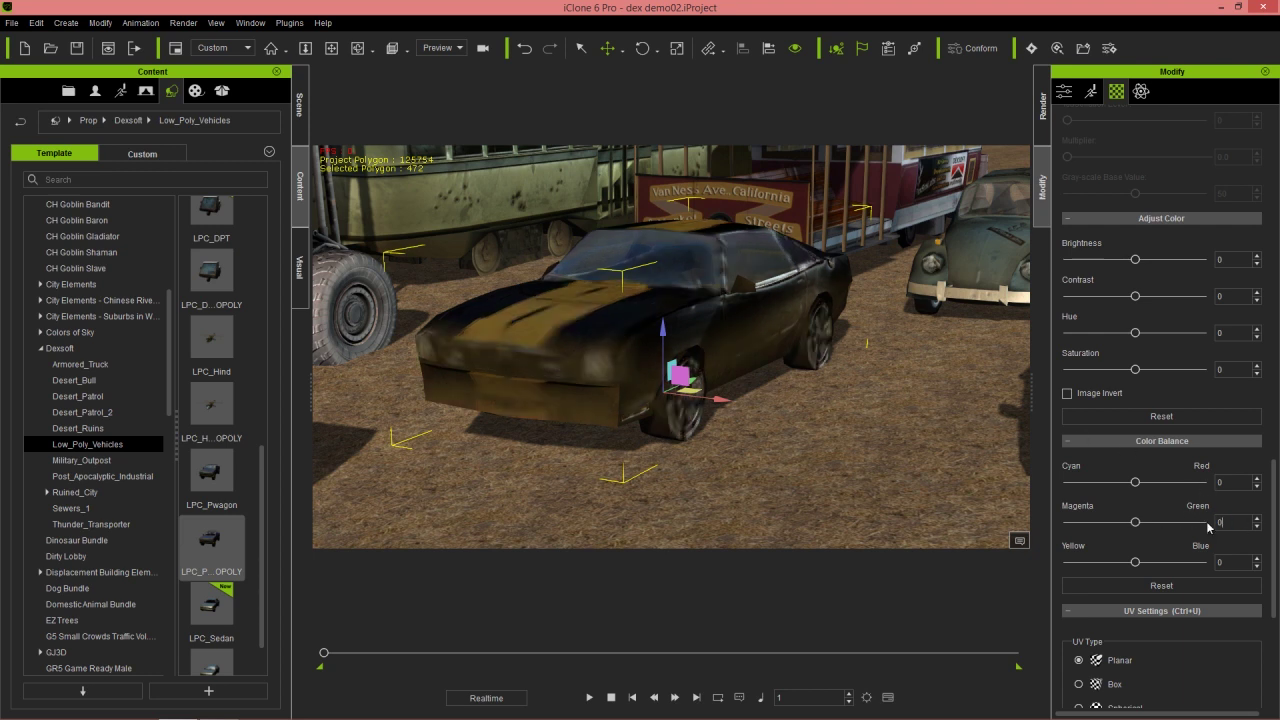
Set the Cobra texture's Hue to 3 and Contrast to 22, and inspect the car
left_click_drag(1272, 512, 1275, 472)
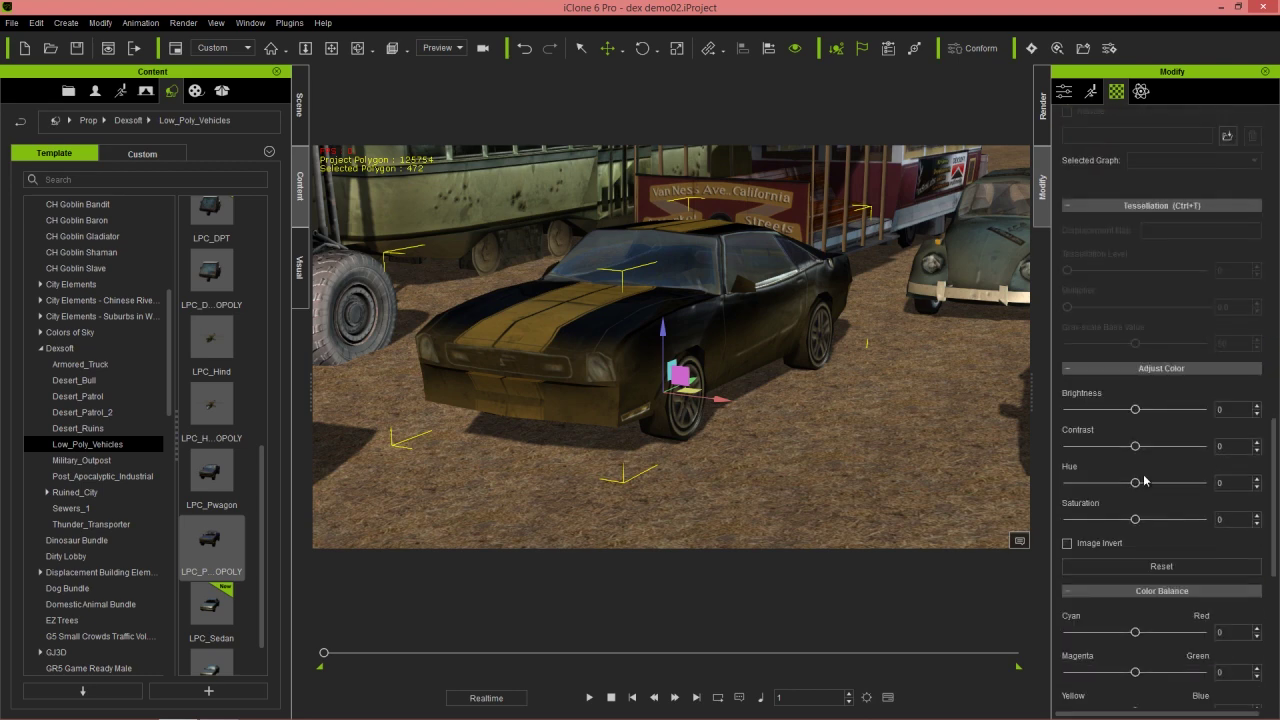
mouse_move(1137, 486)
left_mouse_down()
mouse_move(1120, 488)
mouse_move(1157, 486)
mouse_move(1138, 489)
left_mouse_up()
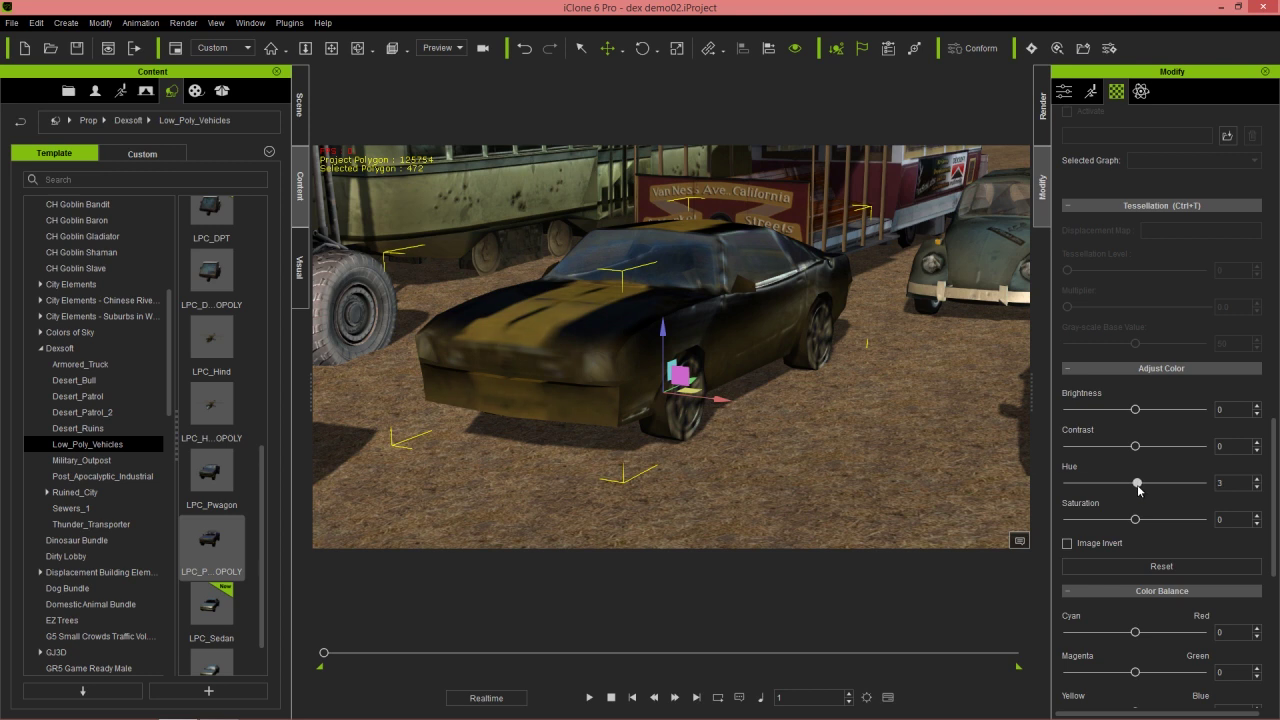
left_click(1135, 446)
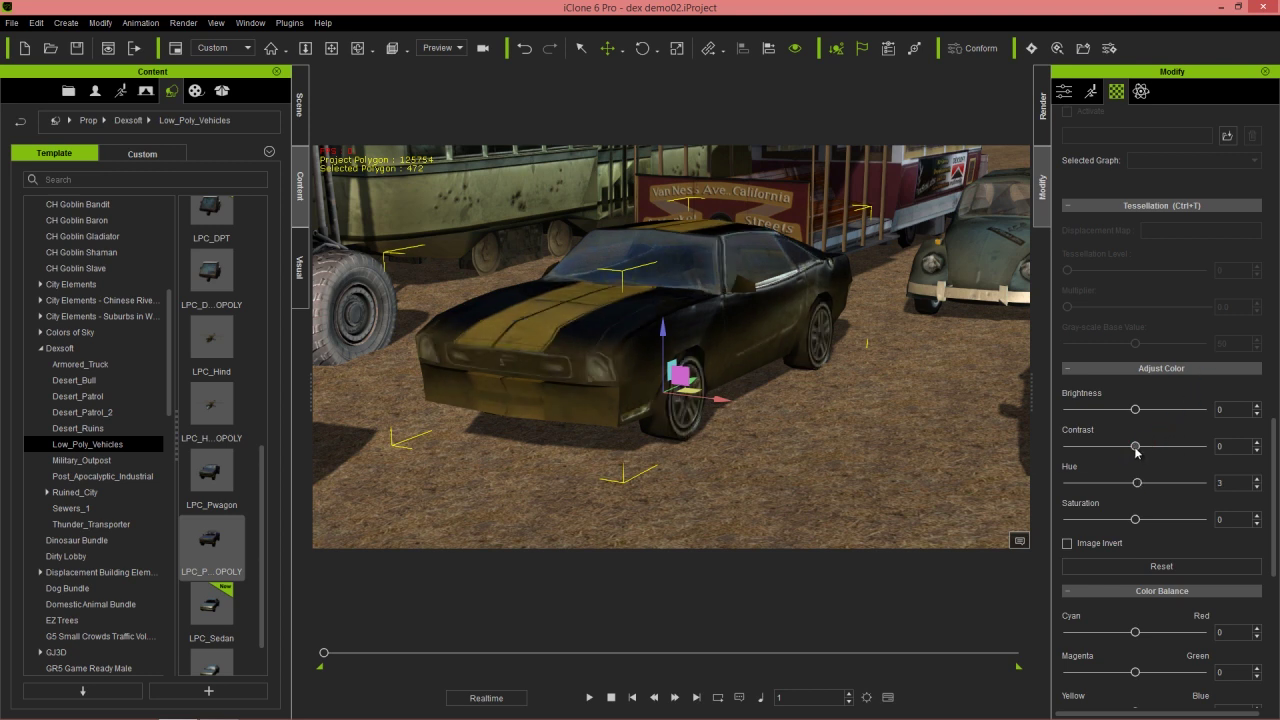
left_click_drag(1135, 450, 1149, 449)
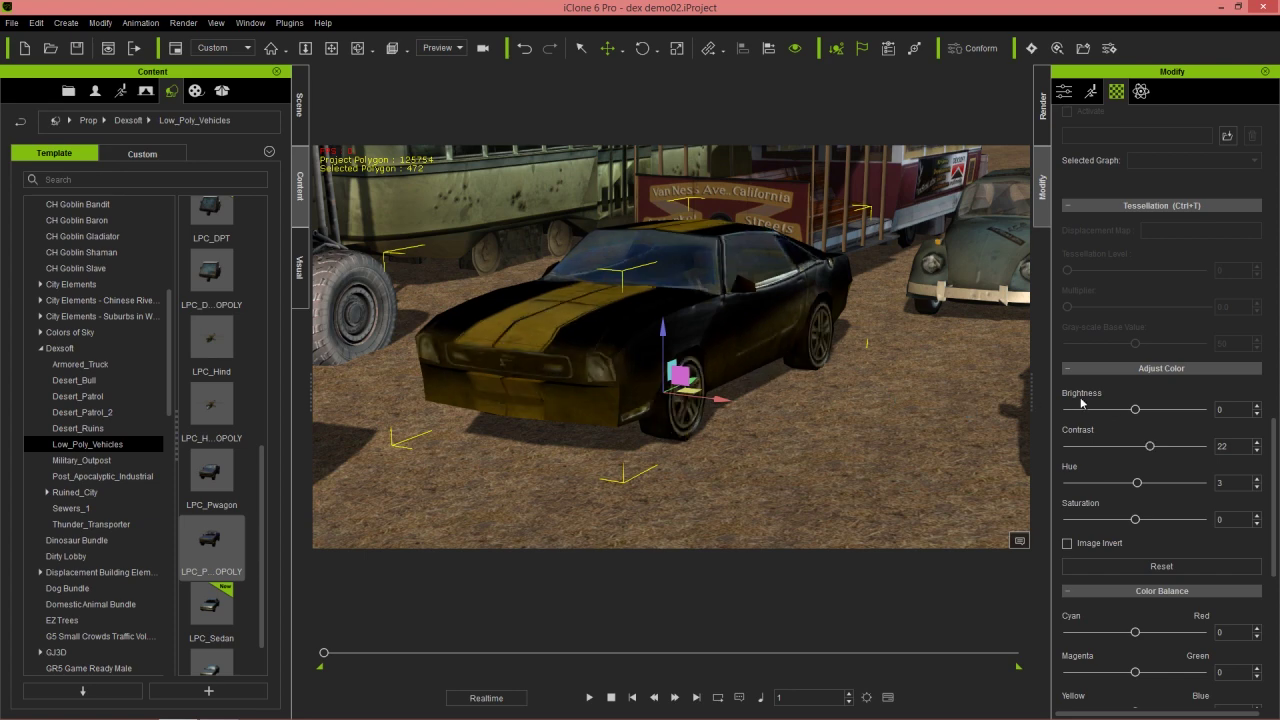
mouse_move(901, 389)
middle_mouse_down()
mouse_move(700, 388)
mouse_move(913, 382)
middle_mouse_up()
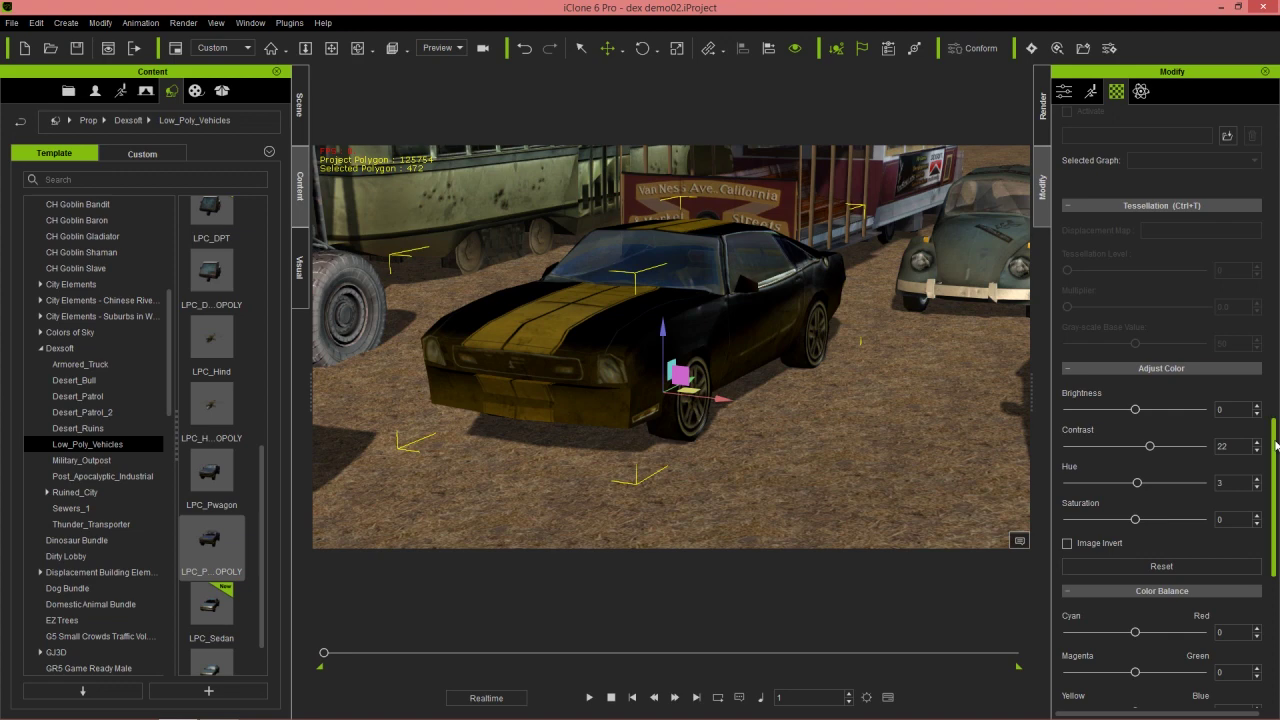
Set the Cobra material's Ambient Color to dark grey (20, 20, 20) and inspect the car's shading
scroll(1273, 440, "up", 5)
scroll(1273, 440, "up", 2)
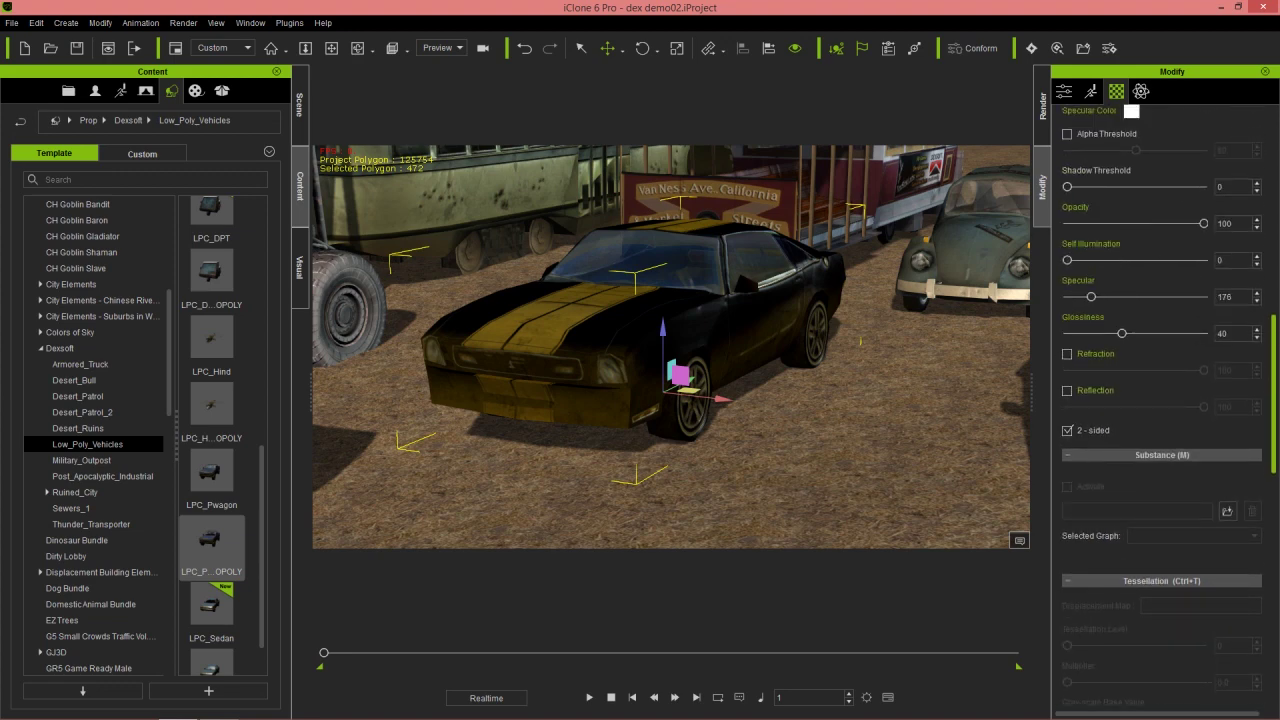
scroll(1233, 310, "up", 4)
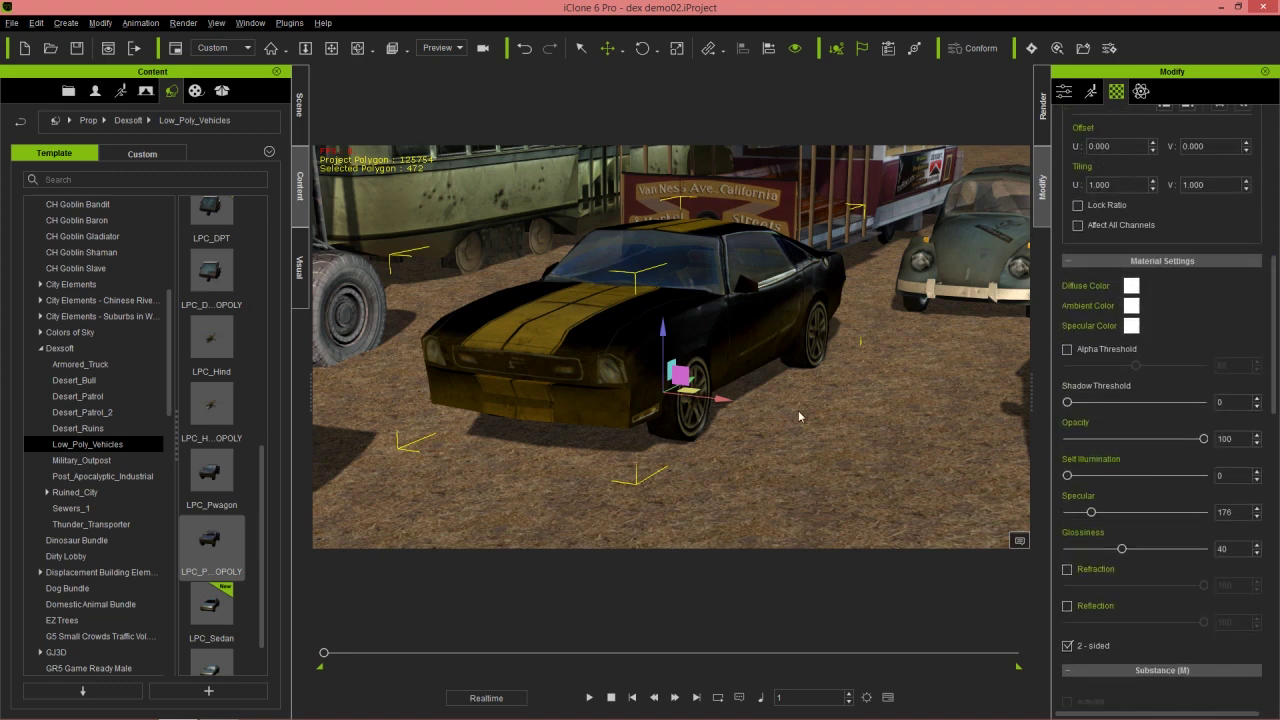
scroll(798, 414, "up", 3)
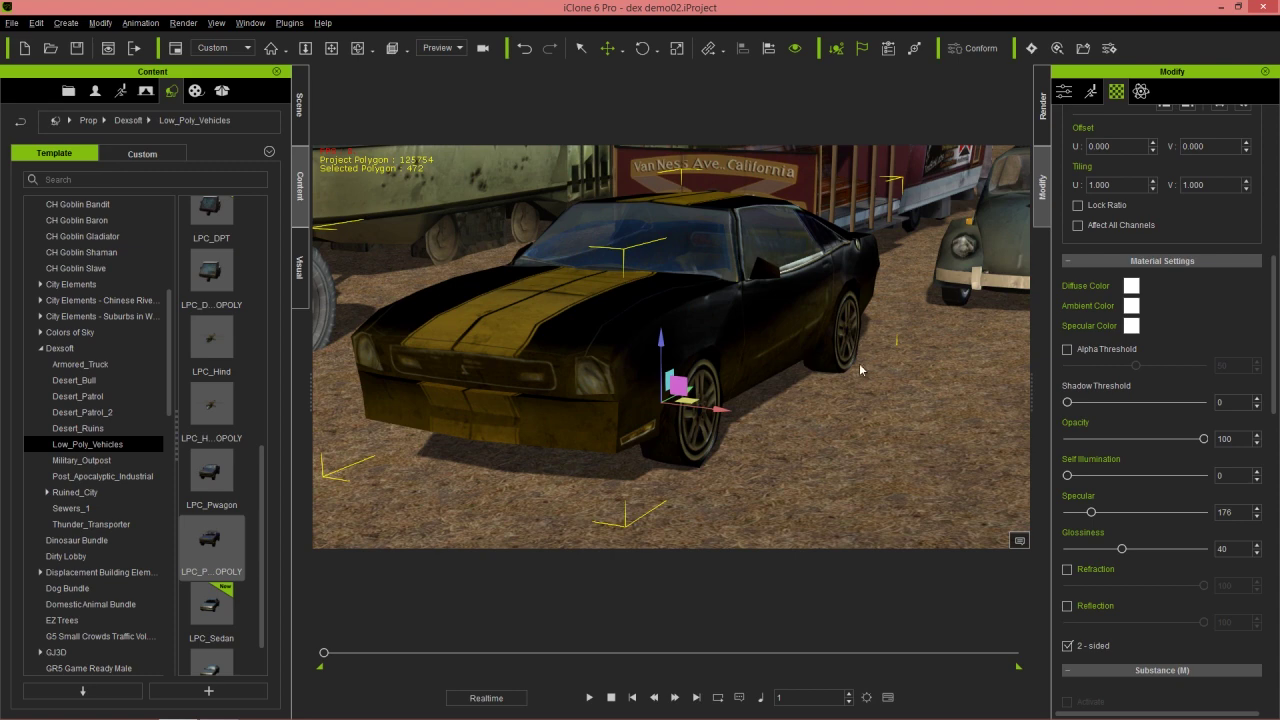
scroll(859, 369, "up", 2)
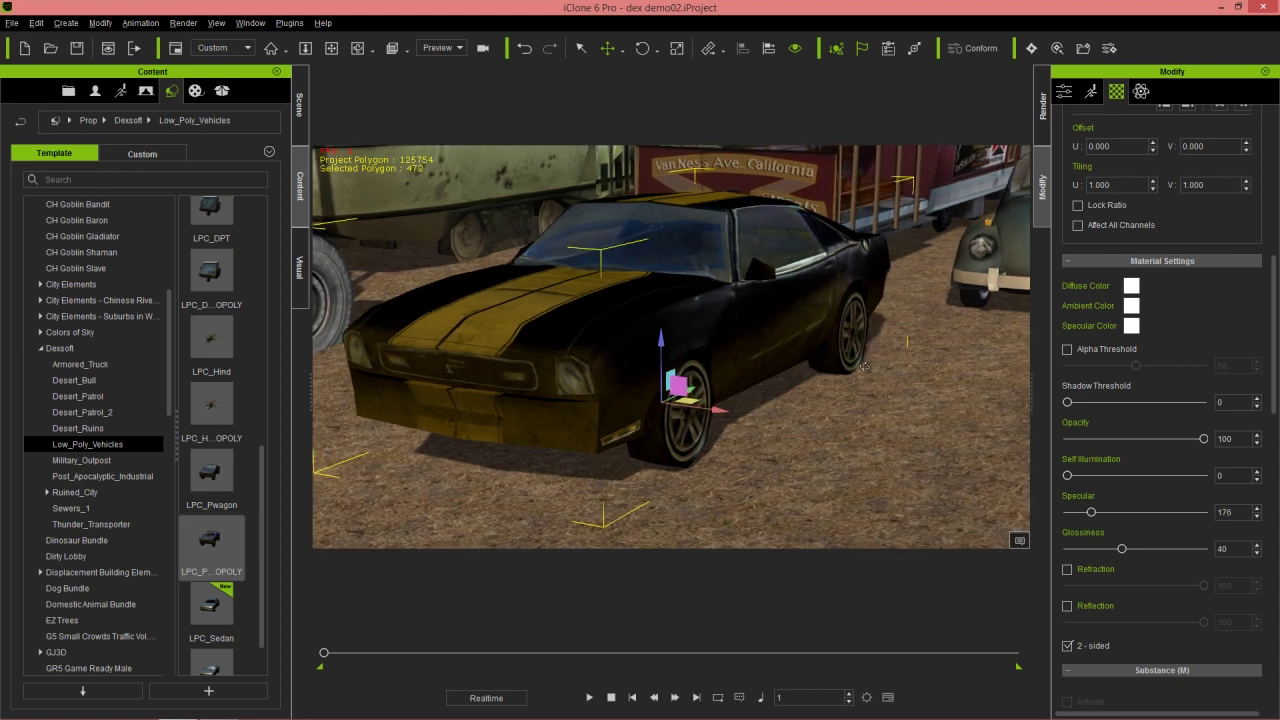
left_click(1131, 306)
left_click_drag(383, 301, 380, 318)
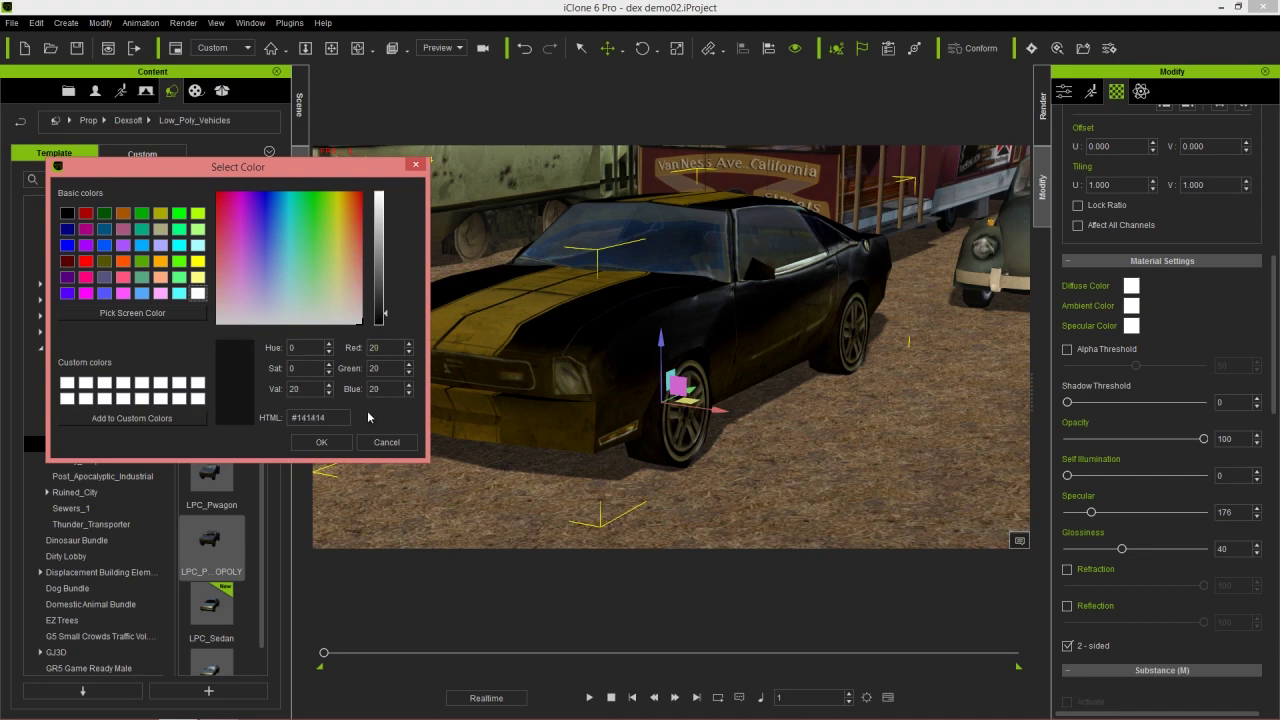
left_click(321, 442)
mouse_move(805, 378)
right_mouse_down()
mouse_move(885, 370)
mouse_move(828, 374)
right_mouse_up()
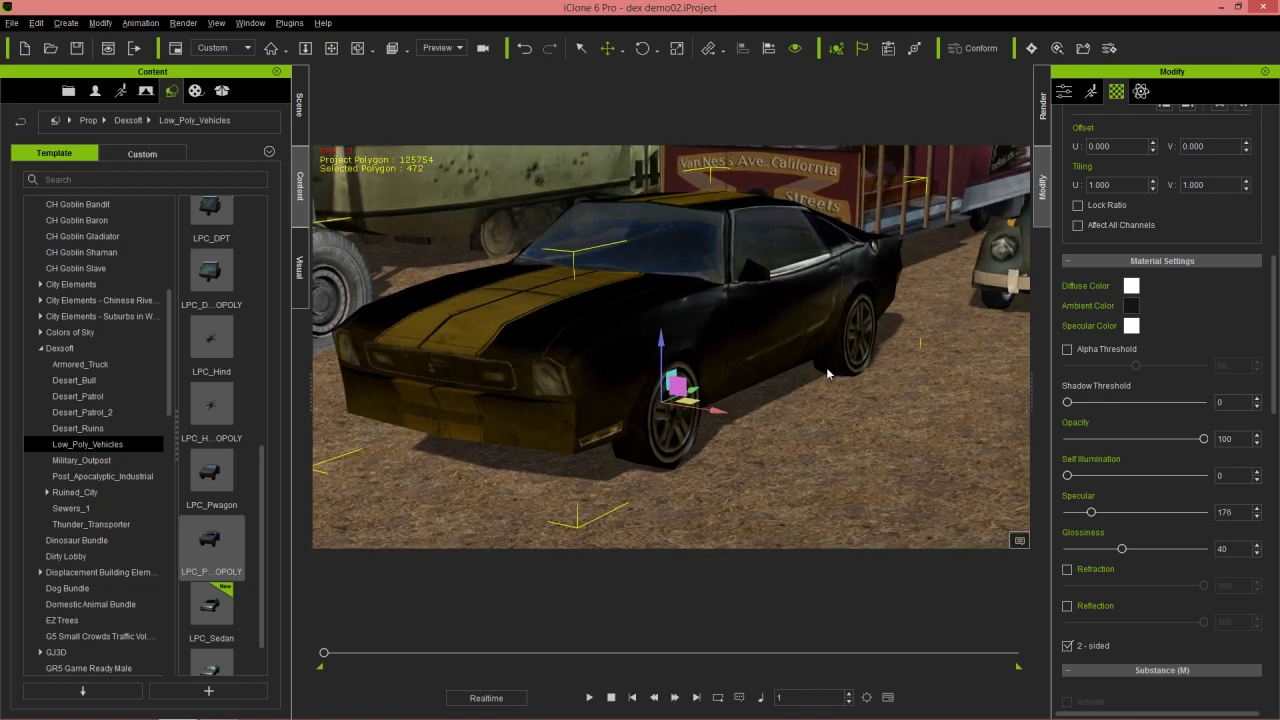
Compare the Cobra with the surrounding vehicles and review its material and color adjustment settings
scroll(870, 340, "down", 5)
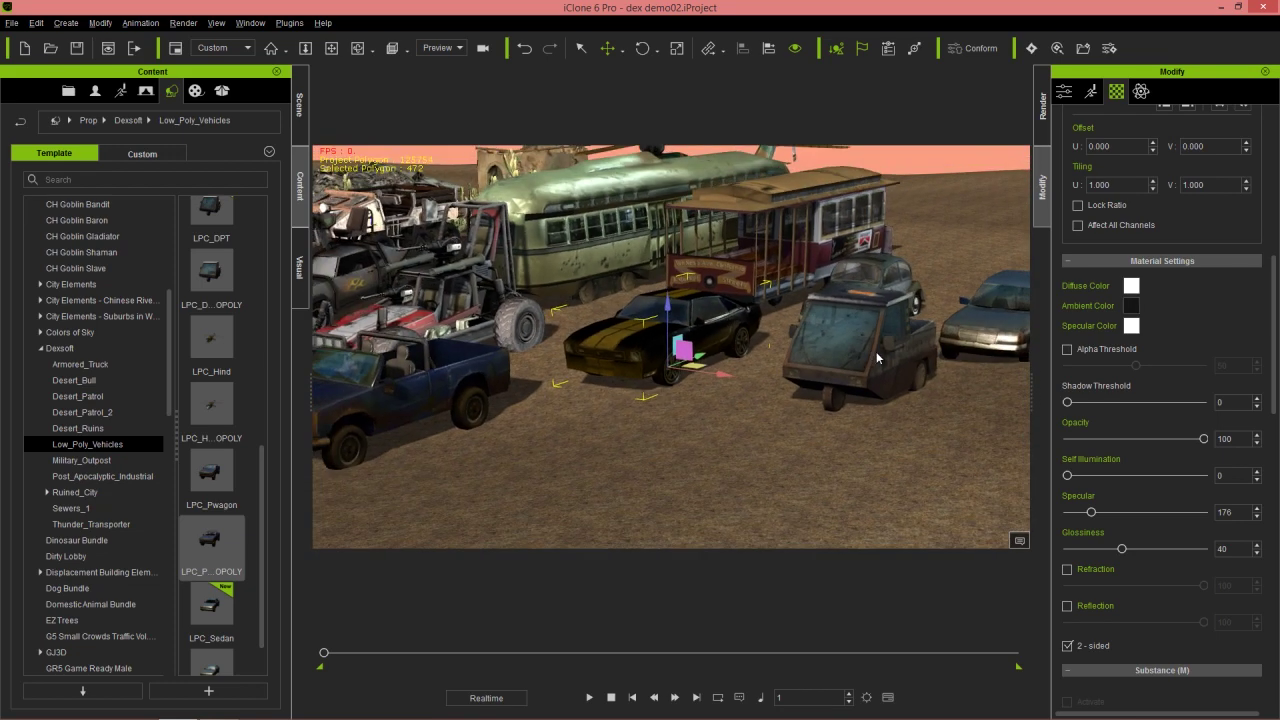
middle_click_drag(778, 390, 841, 348)
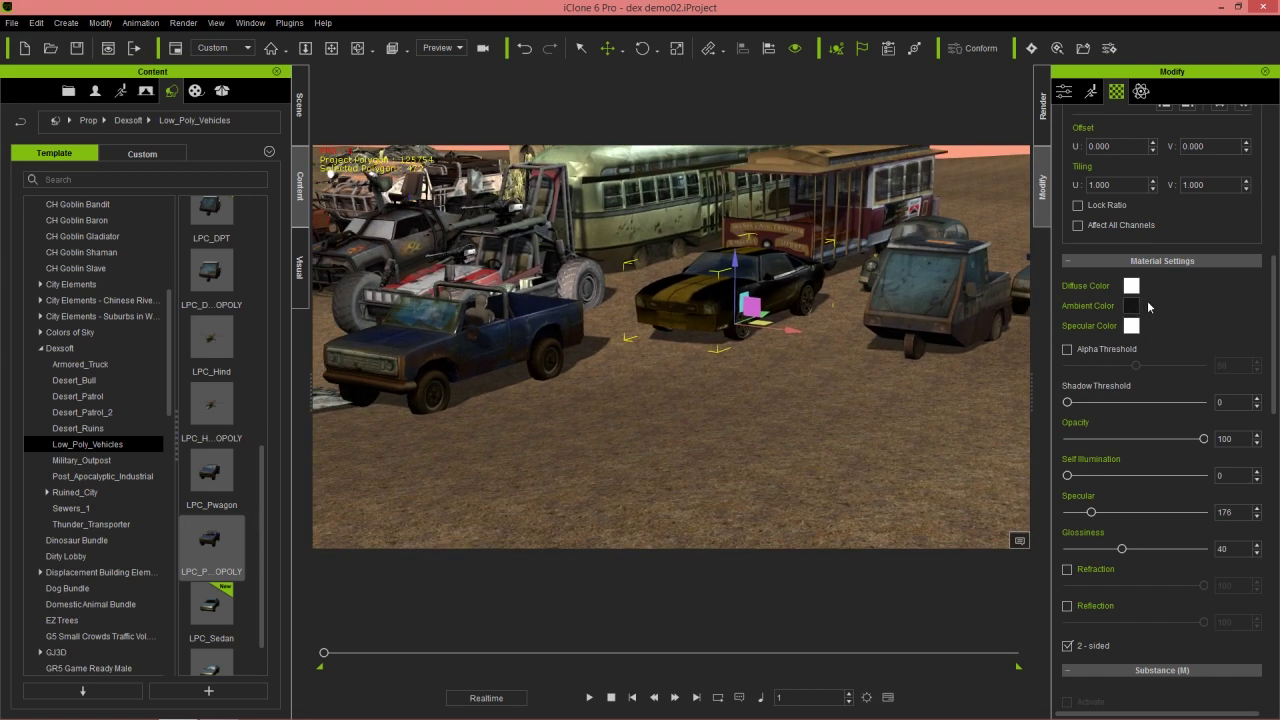
left_click_drag(1275, 397, 1277, 623)
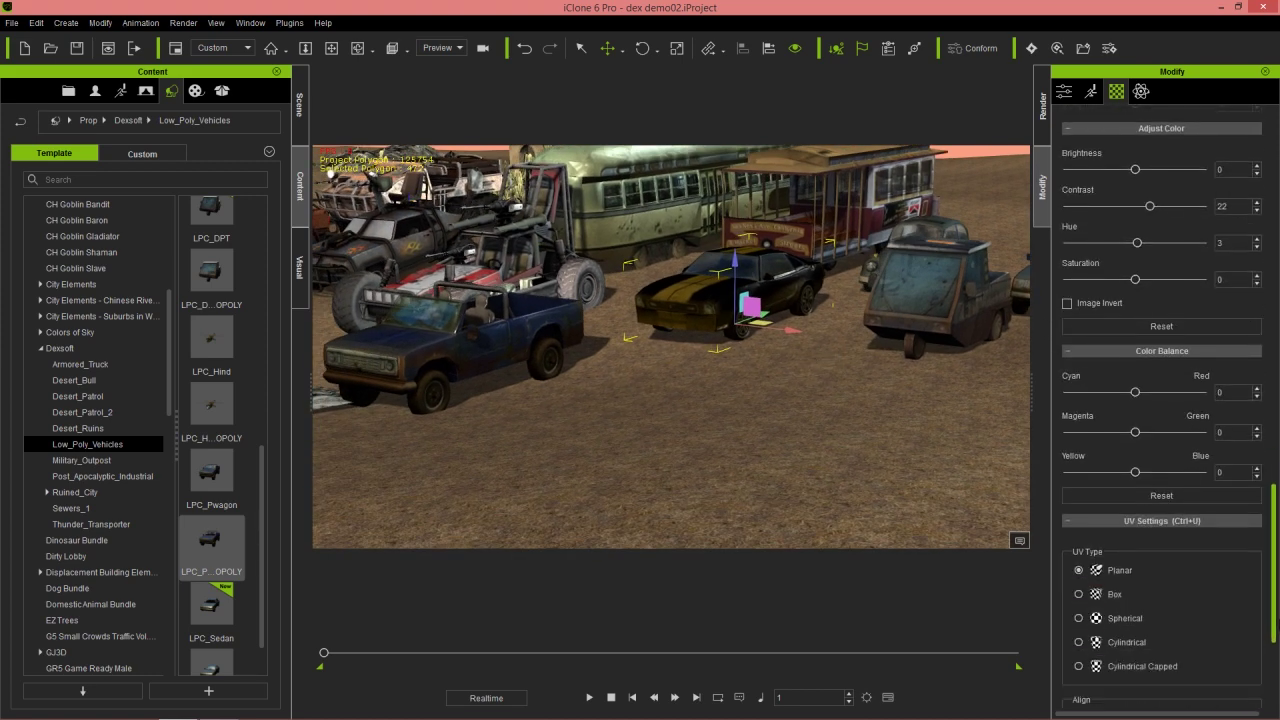
scroll(1246, 420, "up", 10)
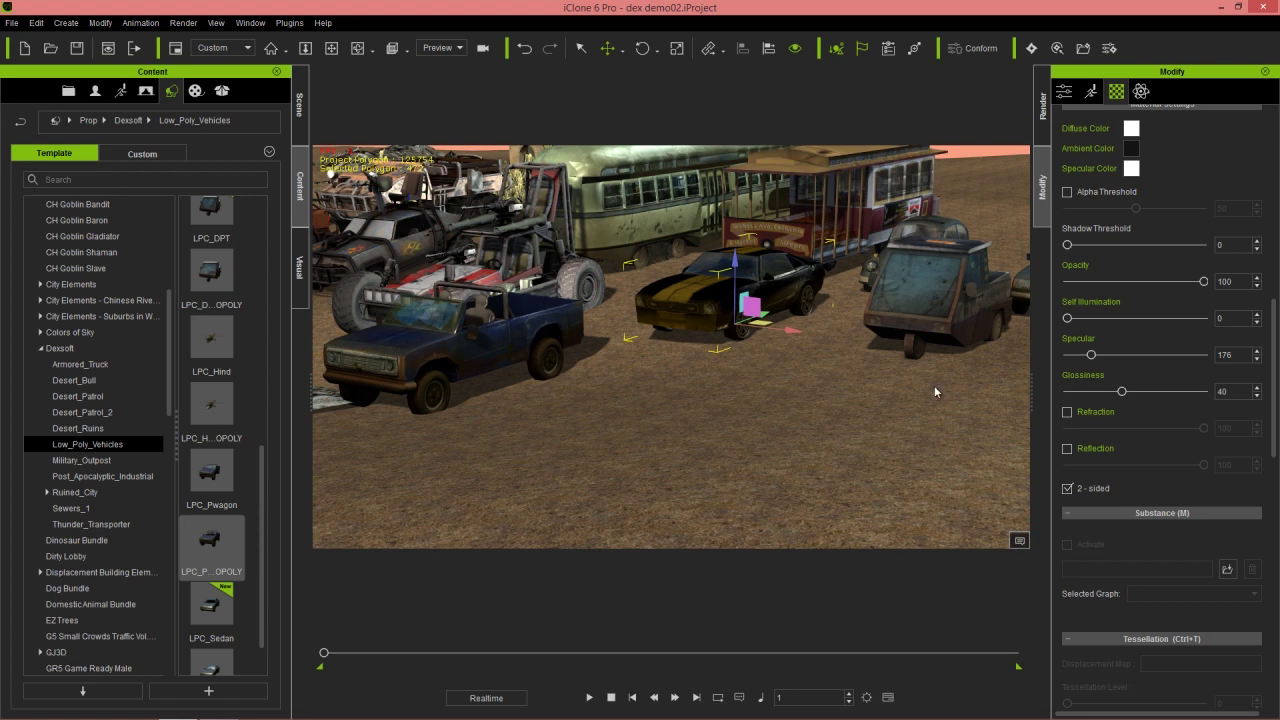
middle_click_drag(837, 376, 752, 443)
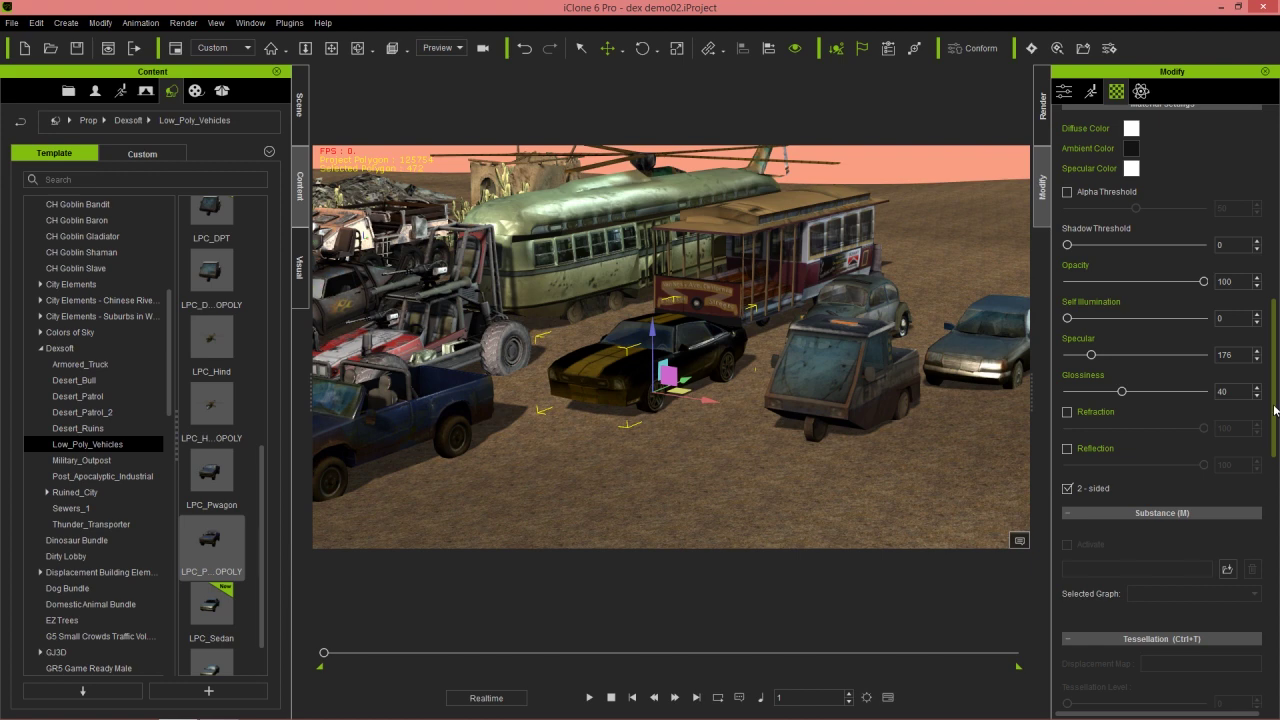
left_click_drag(1274, 410, 1270, 561)
scroll(1276, 514, "up", 8)
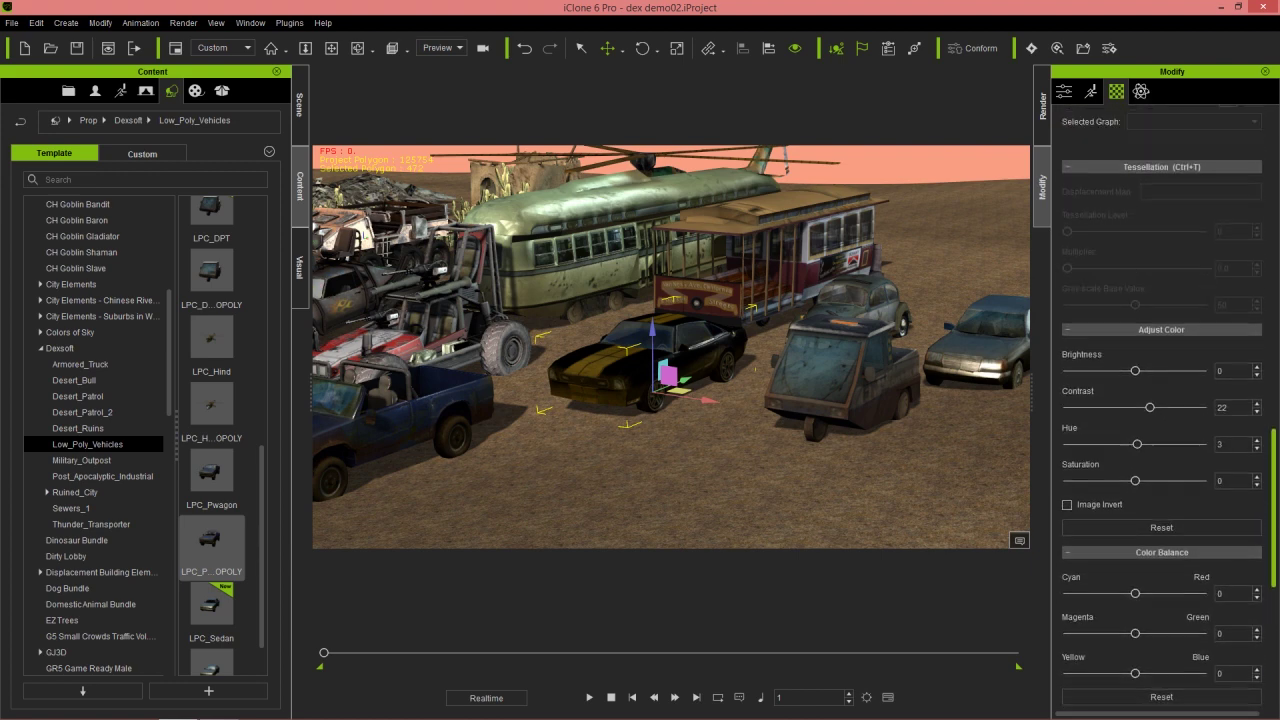
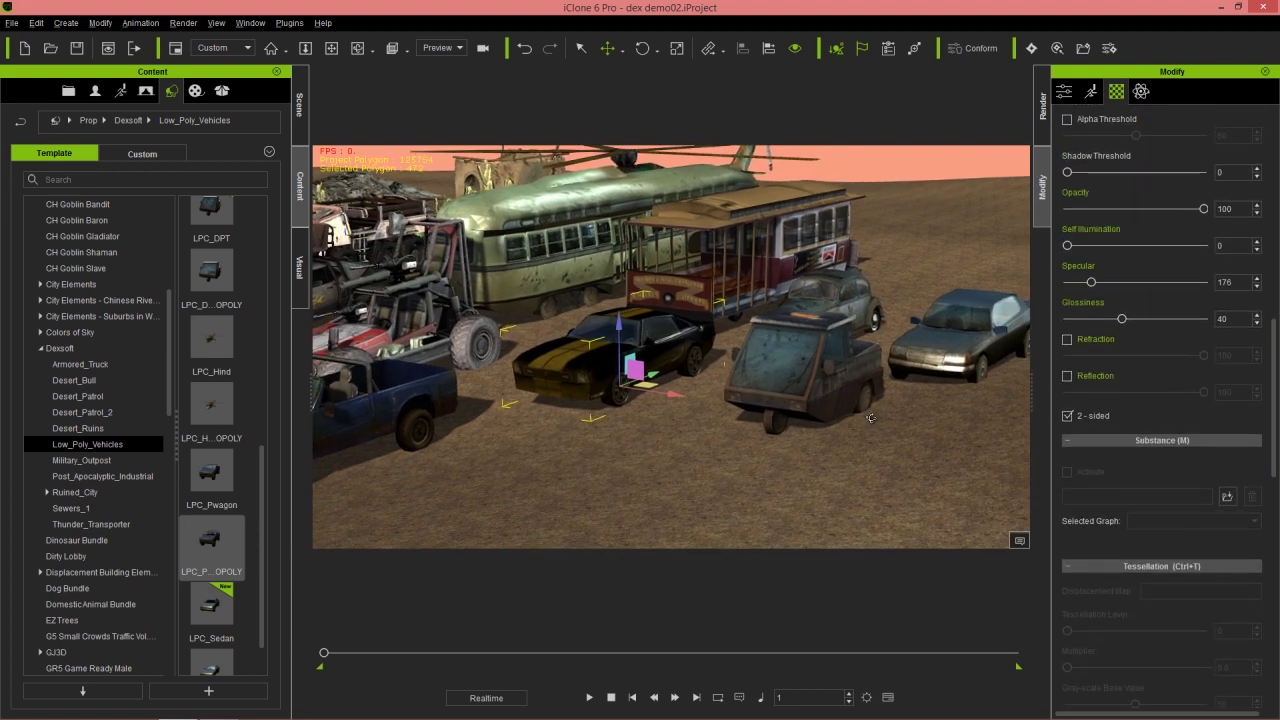
Select the grey-green Beetle with the TexSickLabs decals, inspect it up close and find its texture settings
middle_click_drag(904, 422, 777, 395)
right_click_drag(777, 395, 808, 428)
scroll(836, 438, "up", 5)
middle_click_drag(832, 350, 688, 437)
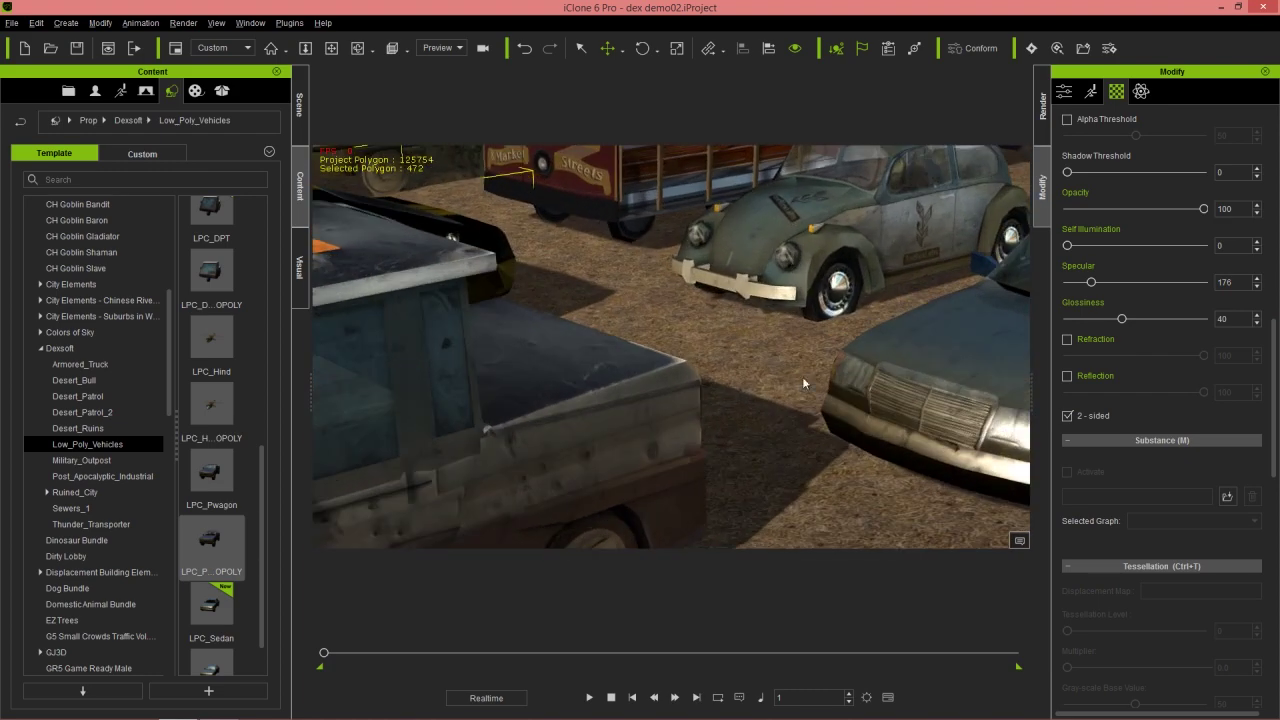
right_click_drag(688, 437, 694, 490)
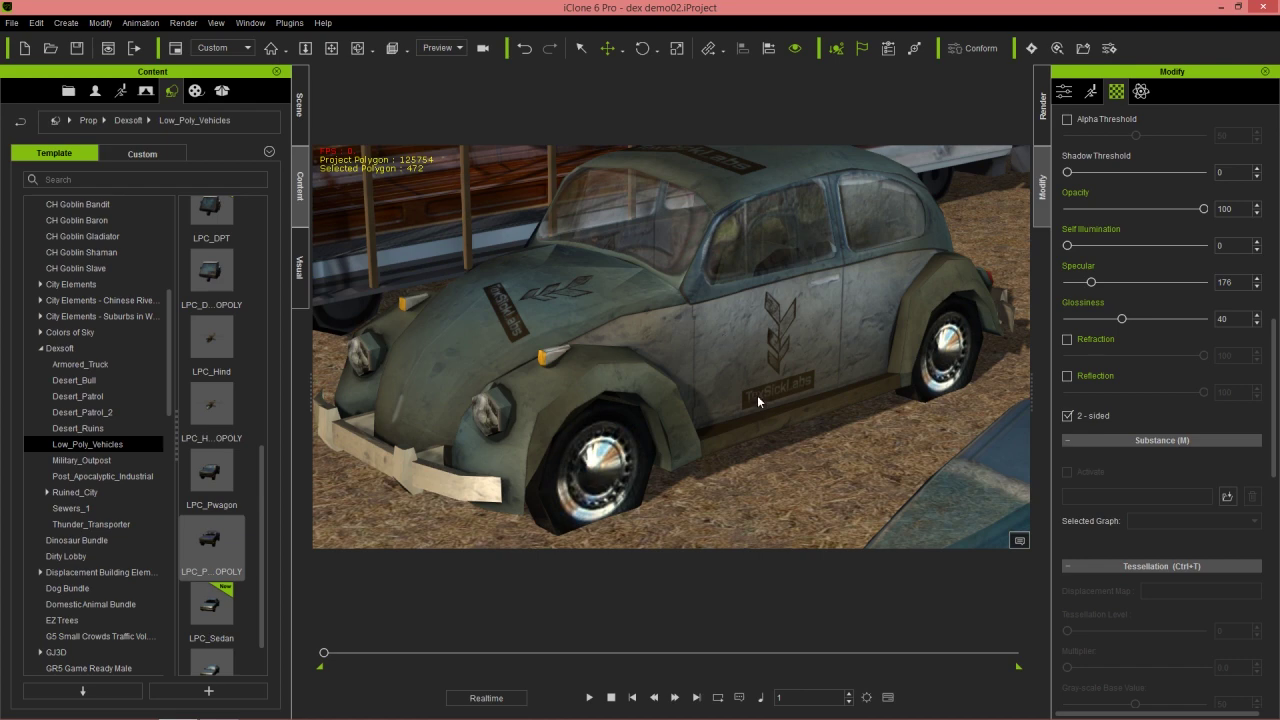
left_click(693, 323)
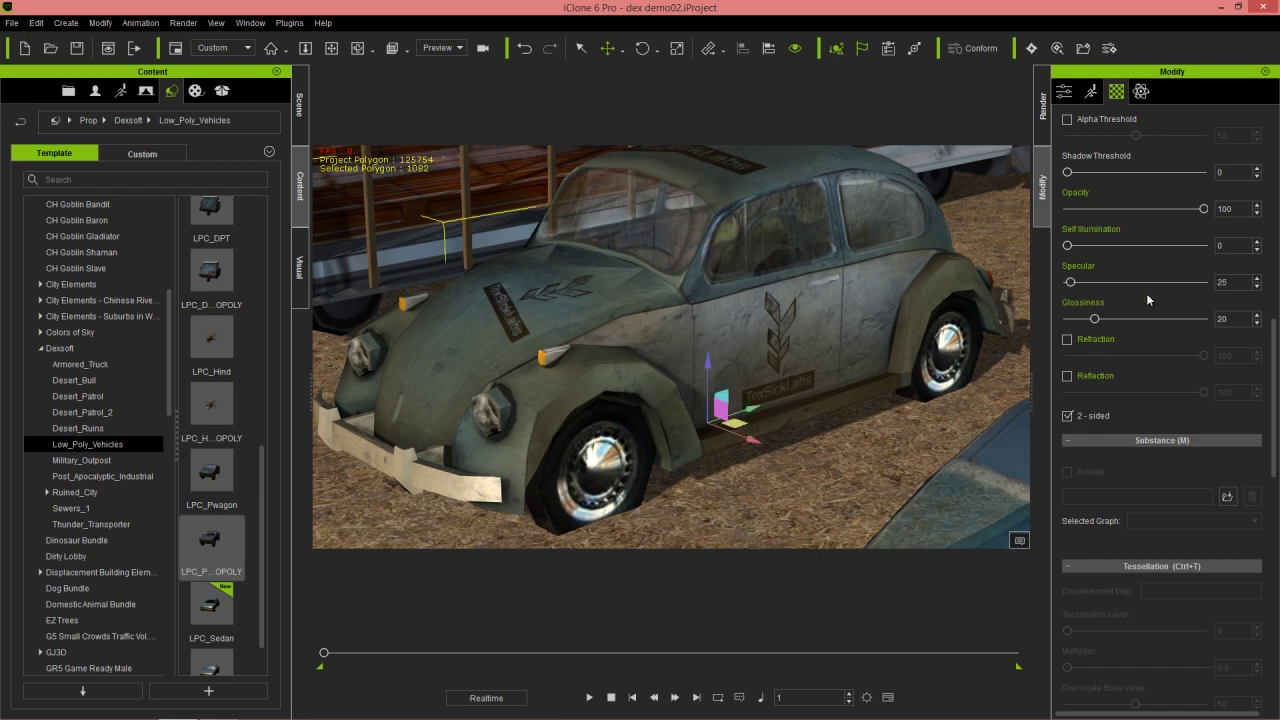
left_click_drag(1272, 372, 1272, 180)
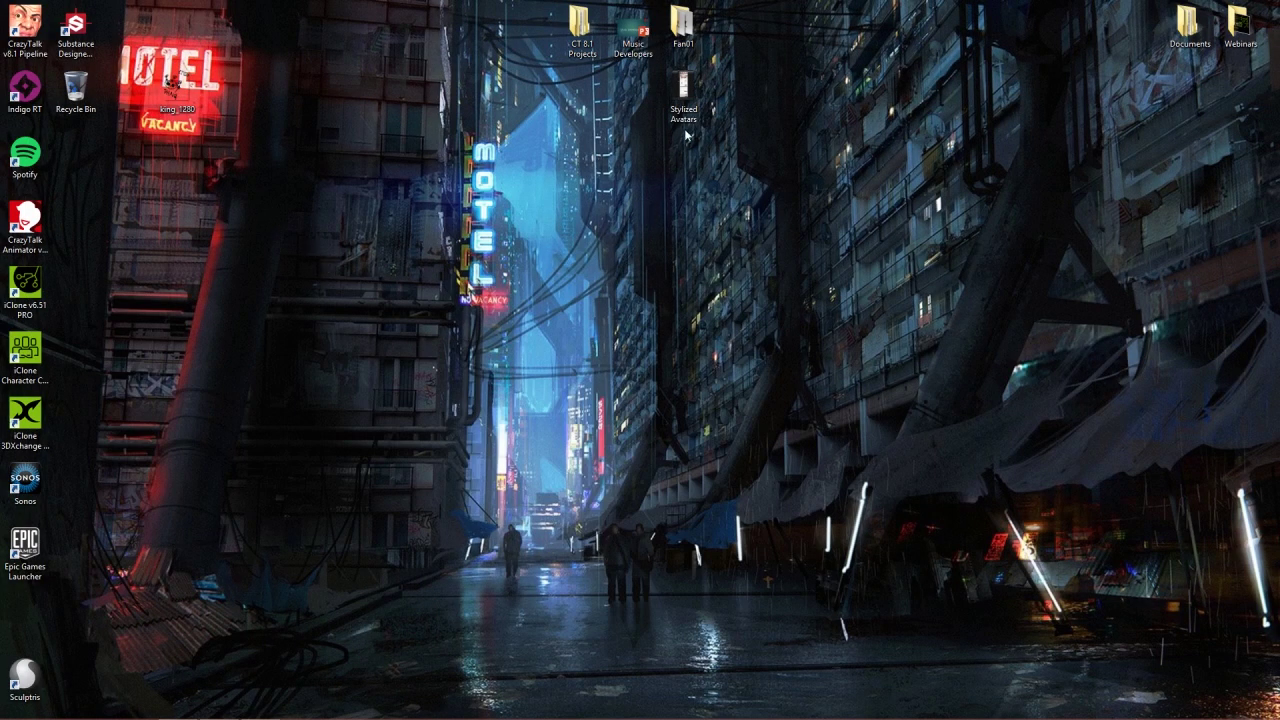
Preview the king_1280 image from the desktop and open it in Adobe Photoshop CC 2015
left_click(181, 84)
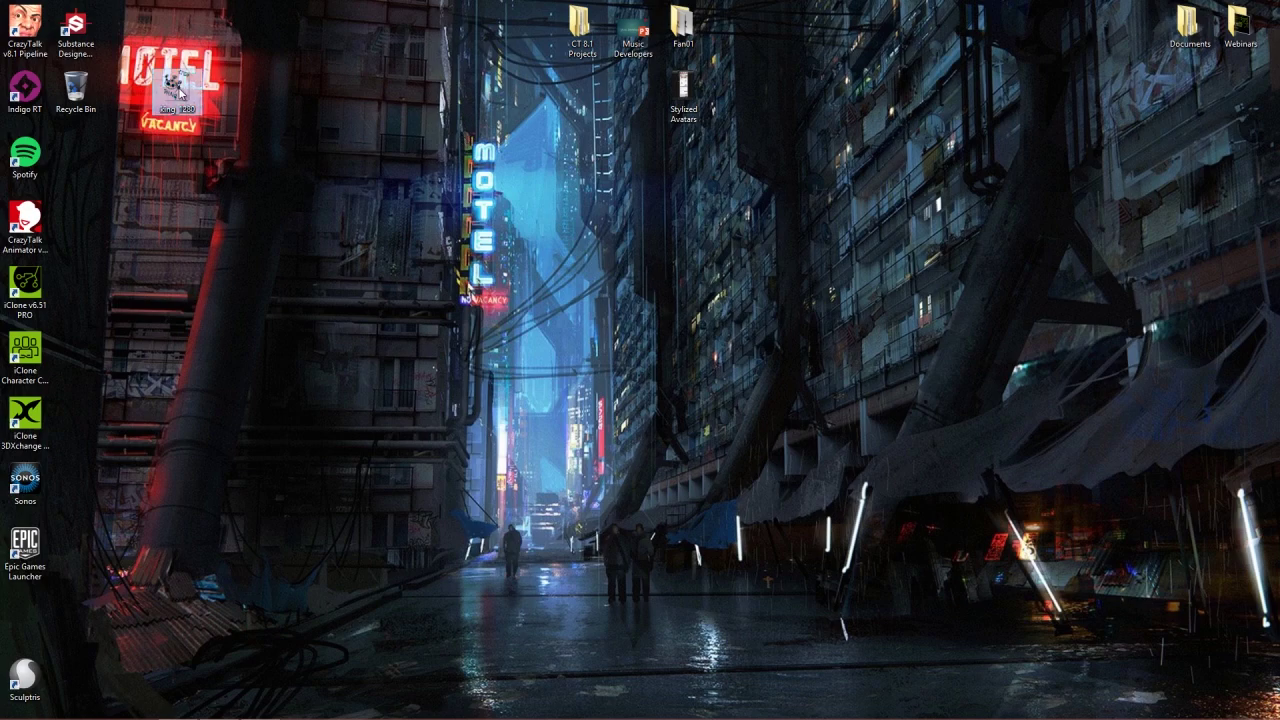
double_click(180, 88)
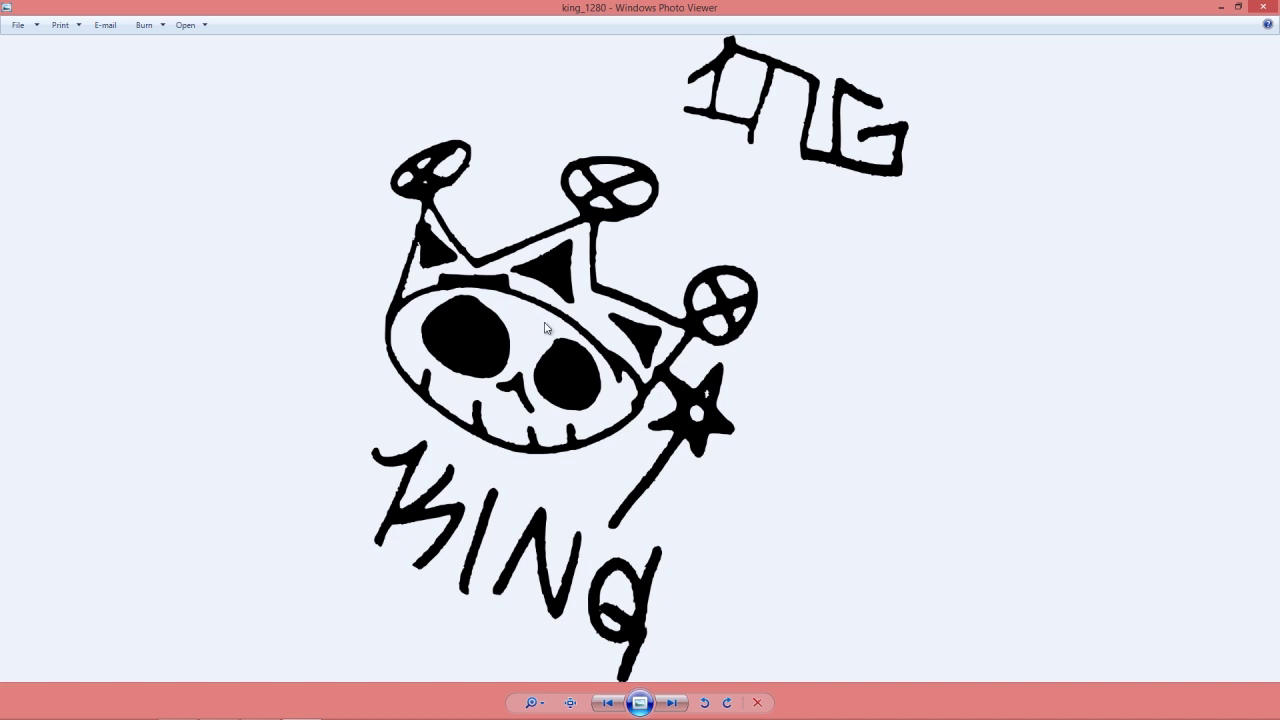
left_click(1272, 8)
right_click(171, 84)
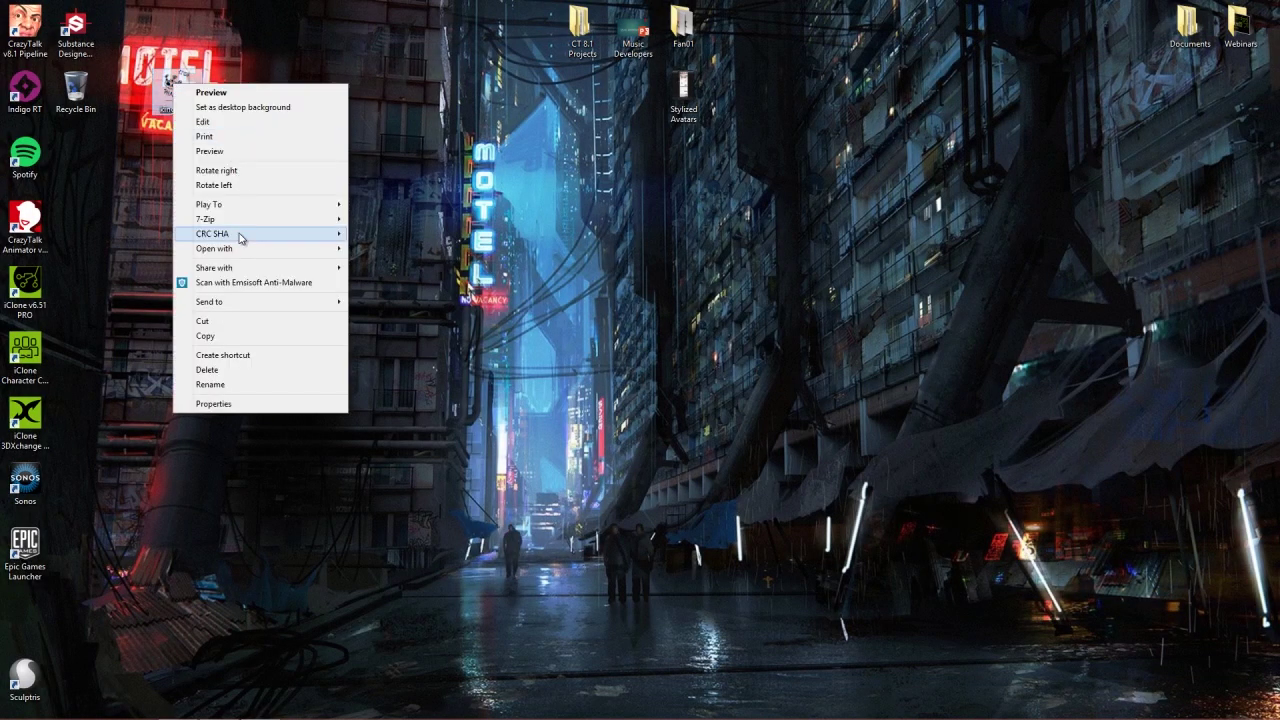
mouse_move(240, 247)
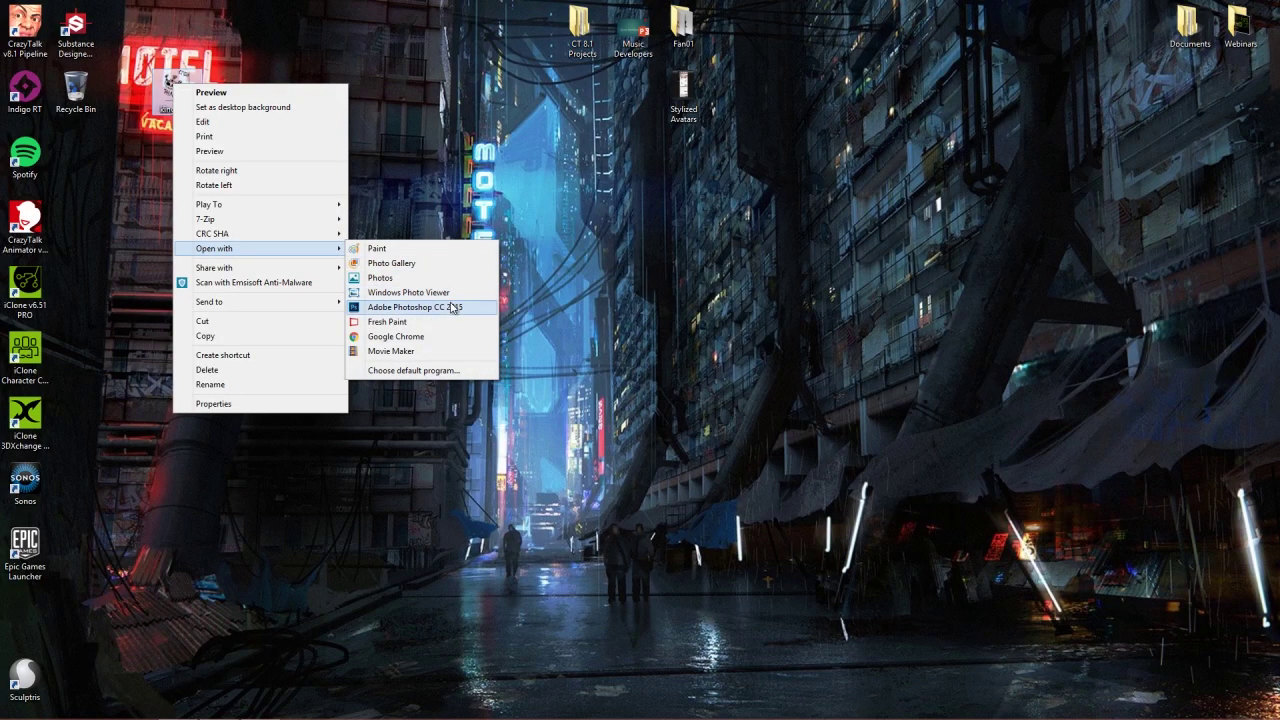
left_click(450, 307)
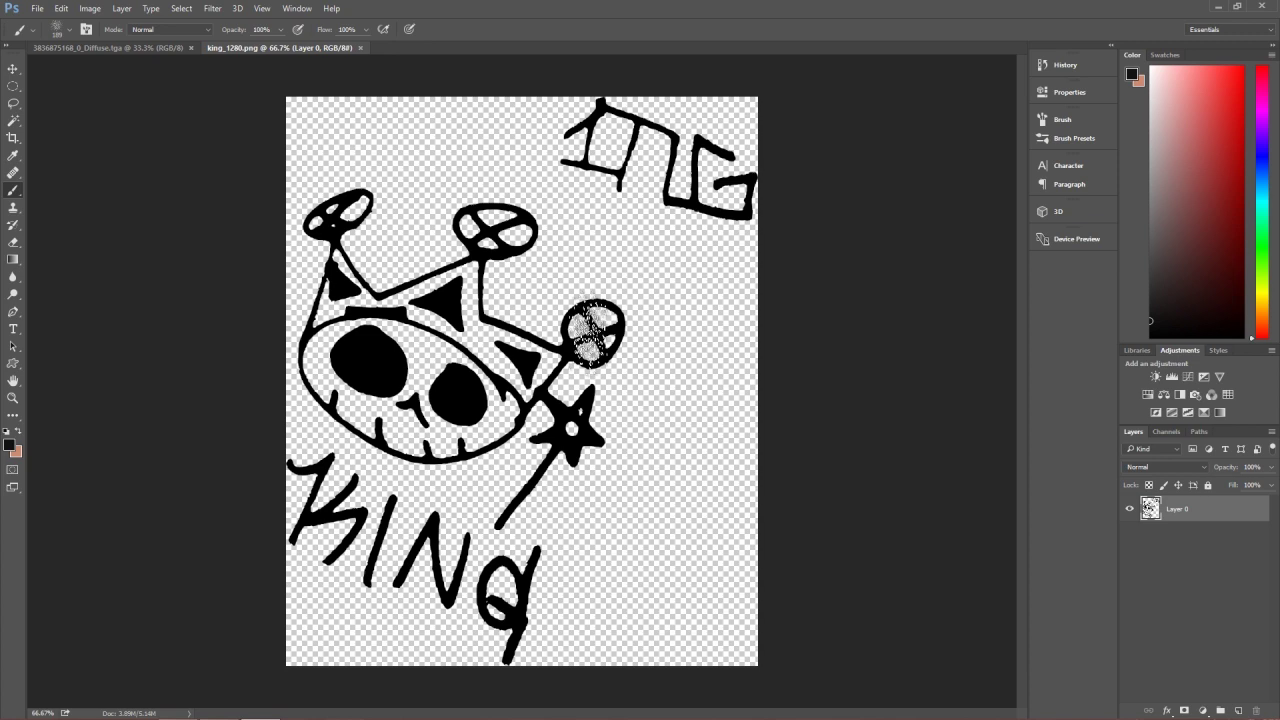
Copy the entire KING skull artwork and paste it into the Beetle's diffuse texture document
key("ctrl+a")
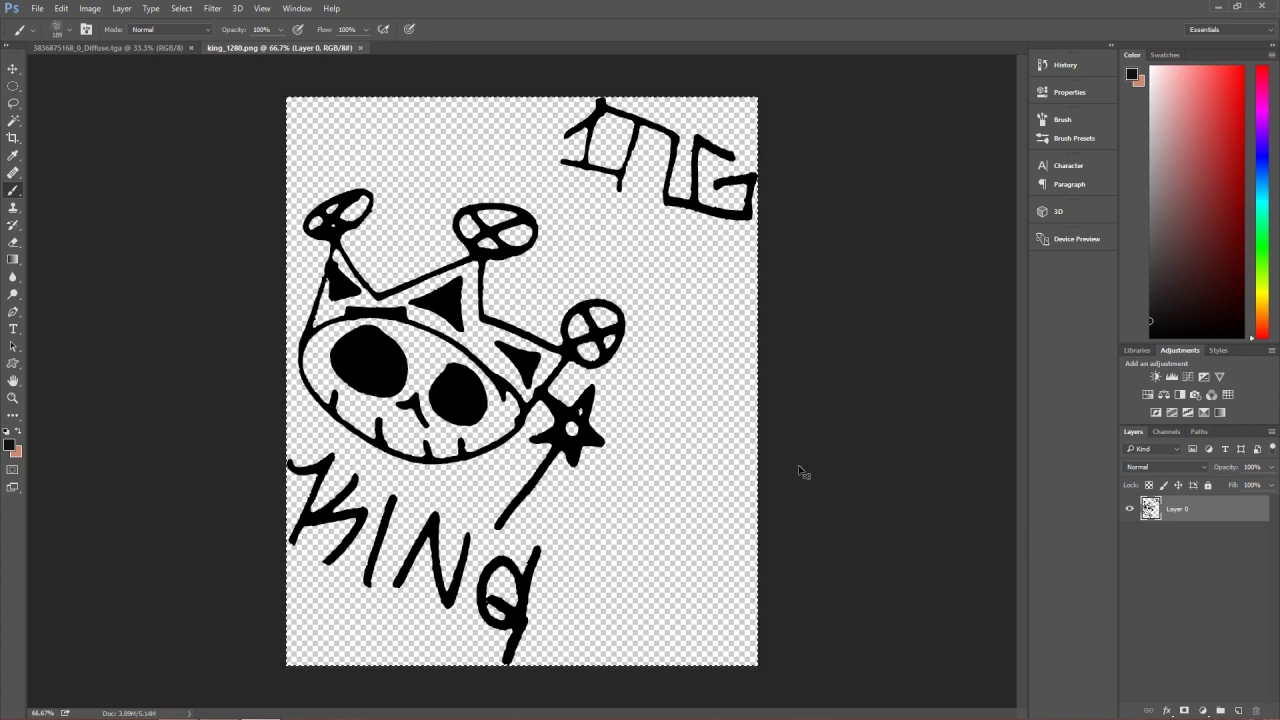
left_click(160, 46)
key("ctrl+v")
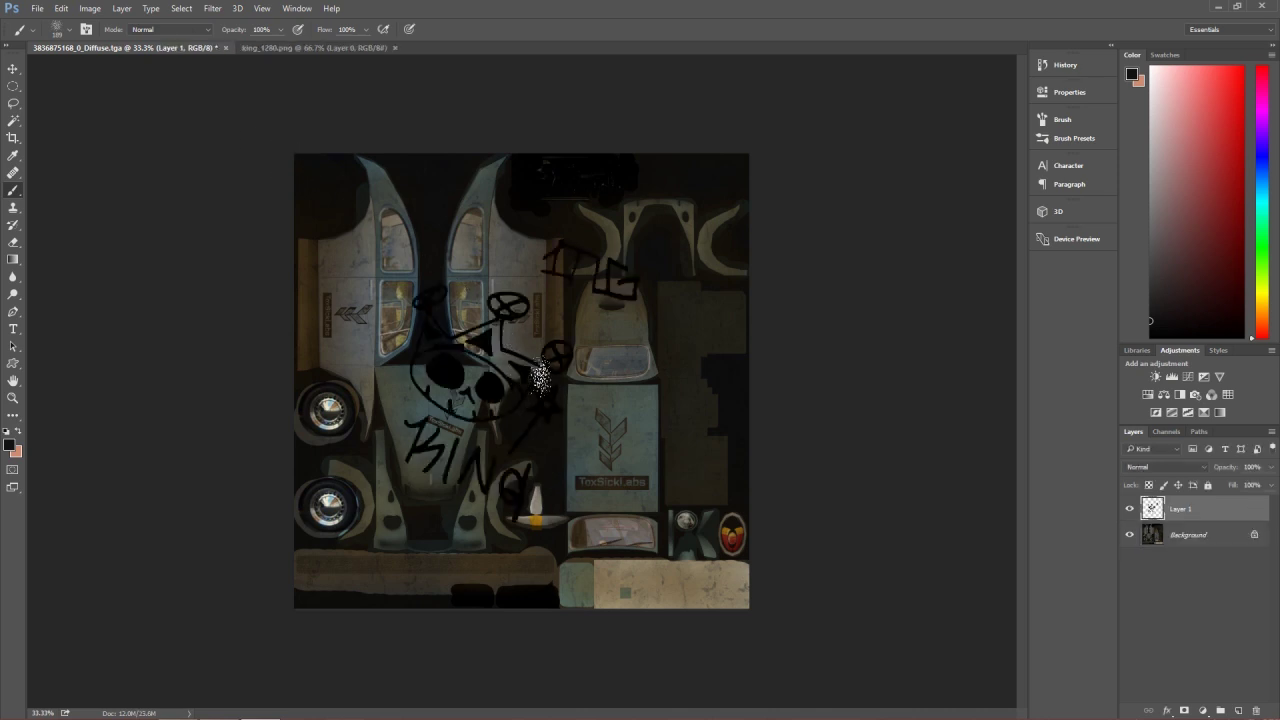
Rotate the KING artwork about 51°, scale it to about 34% by 39%, and place it over the car-side panel with the left-hand logo
key("ctrl+t")
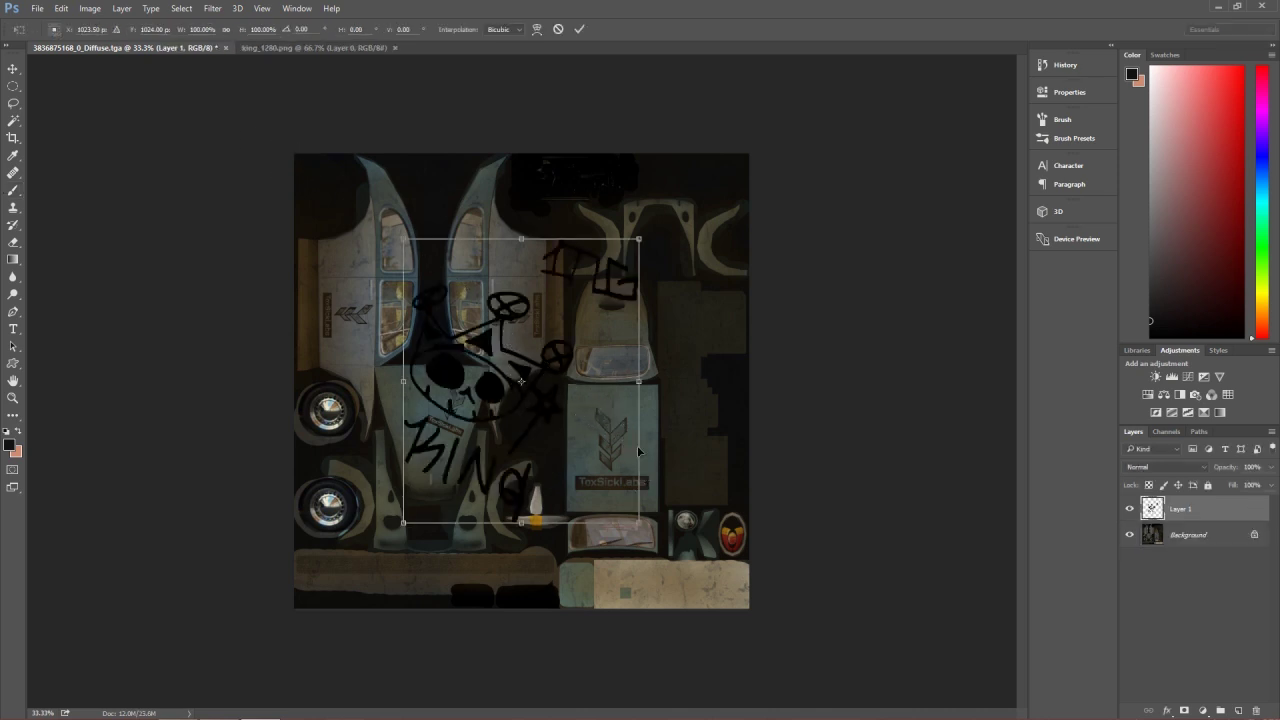
left_click_drag(646, 538, 478, 576)
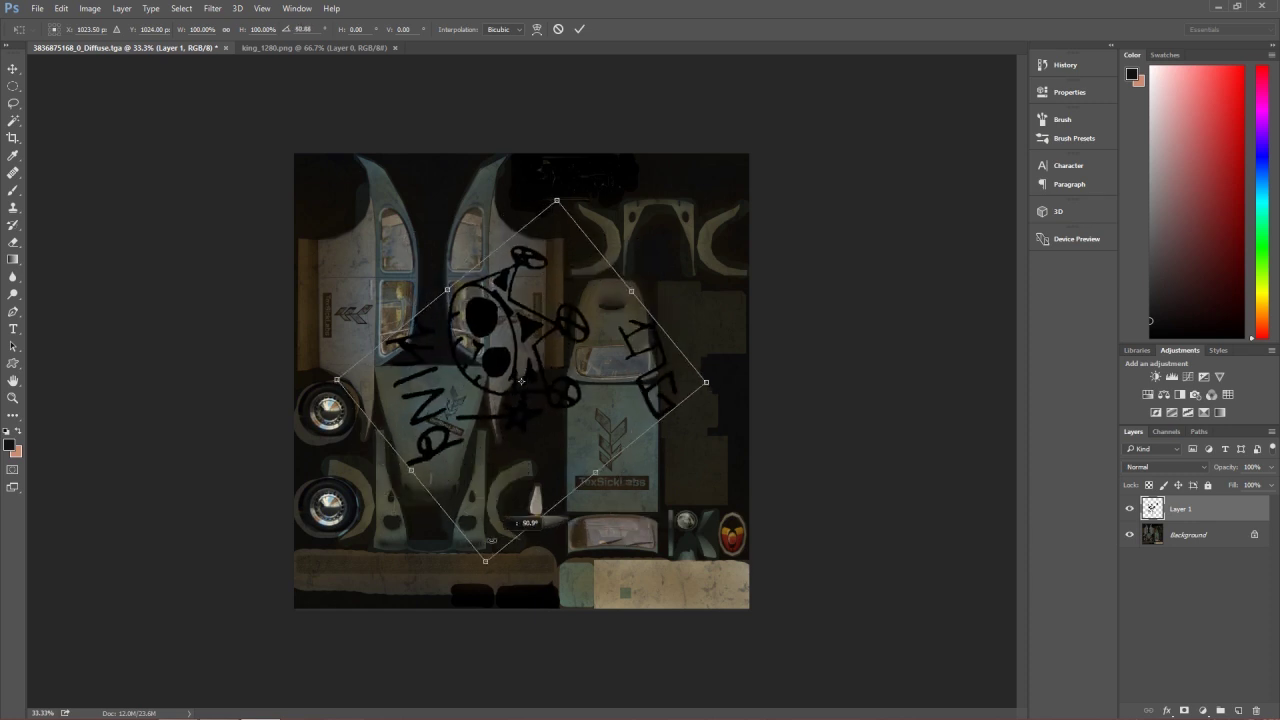
mouse_move(516, 414)
left_mouse_down()
mouse_move(336, 403)
mouse_move(418, 394)
left_mouse_up()
mouse_move(582, 362)
left_mouse_down()
mouse_move(369, 348)
mouse_move(392, 318)
mouse_move(428, 322)
mouse_move(416, 325)
left_mouse_up()
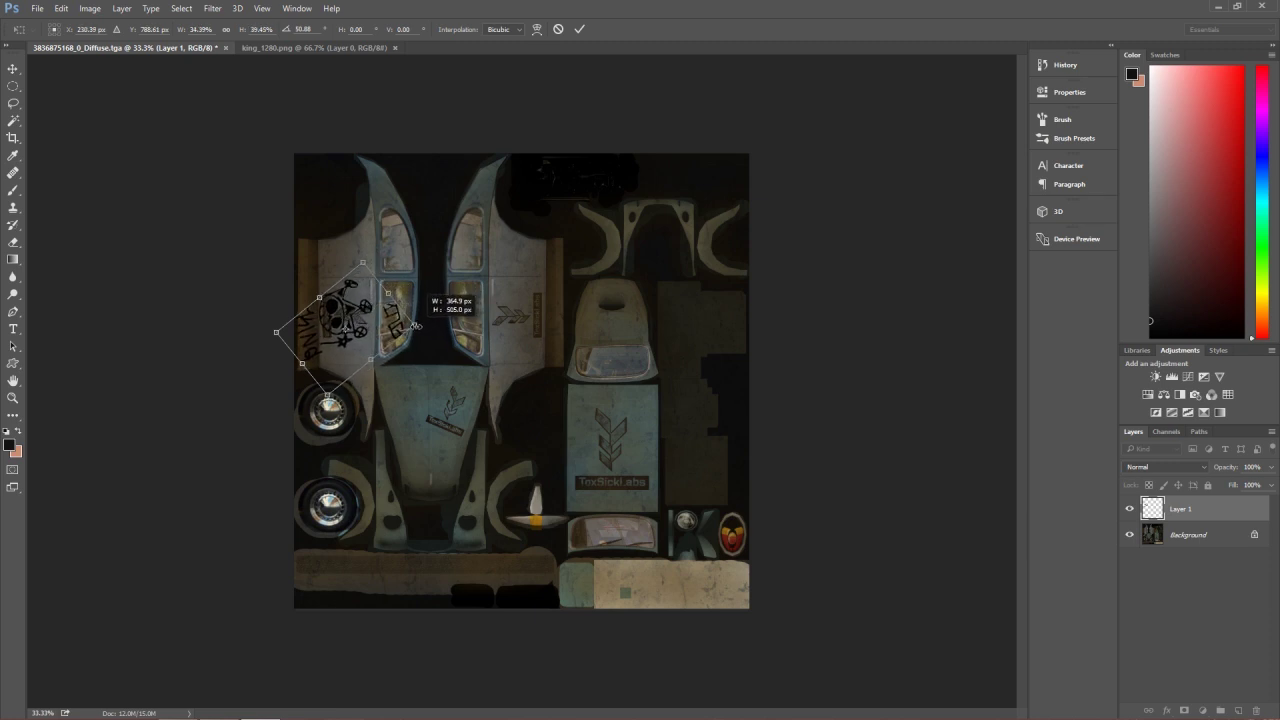
key("Return")
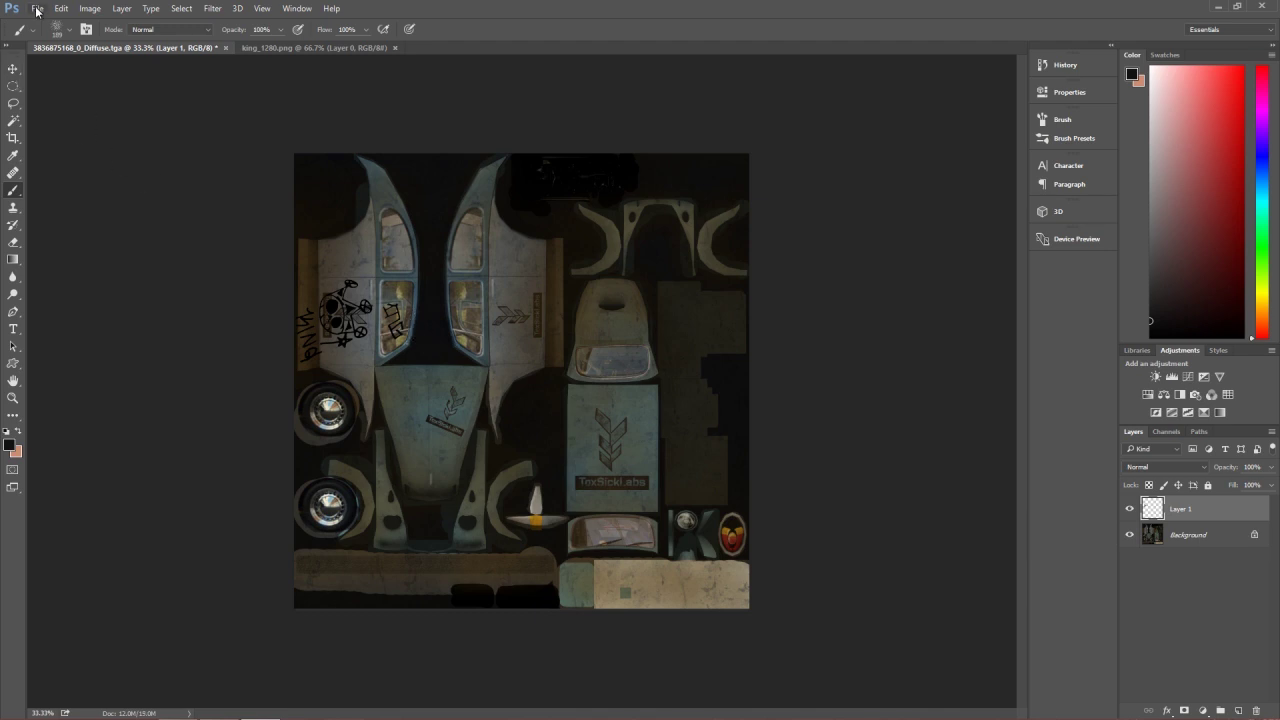
left_click(36, 10)
left_click(86, 157)
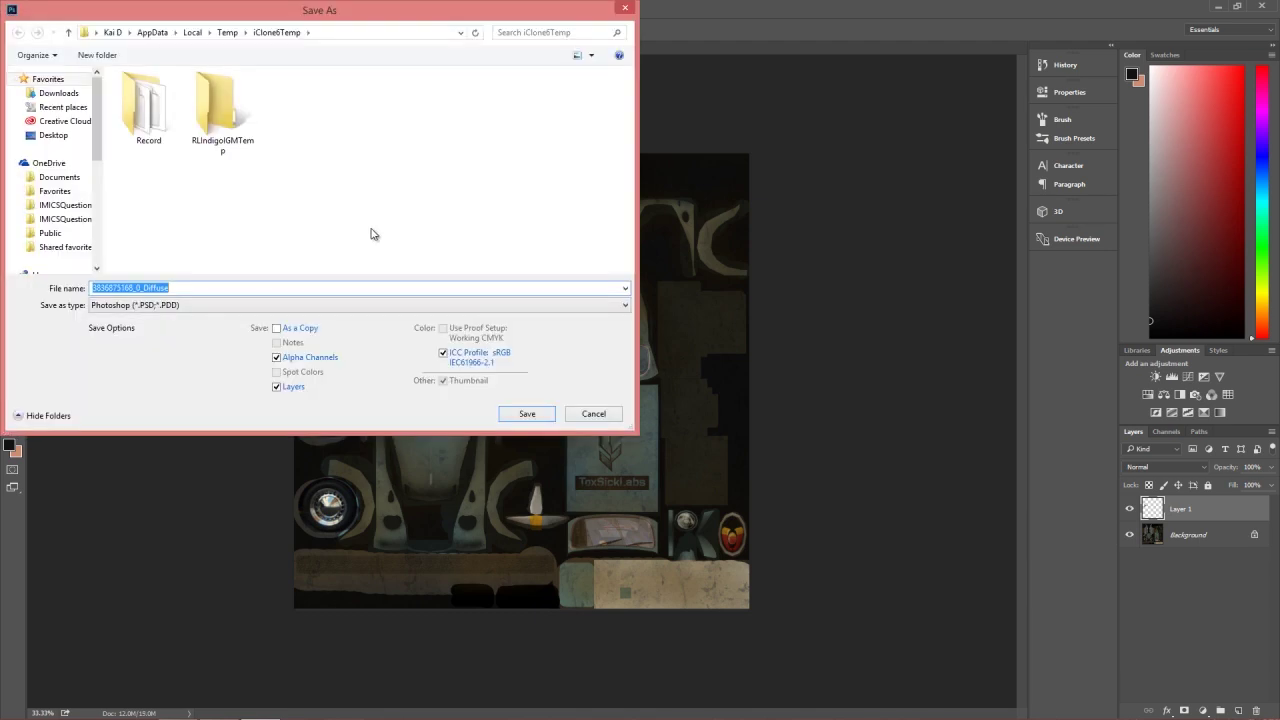
left_click(175, 303)
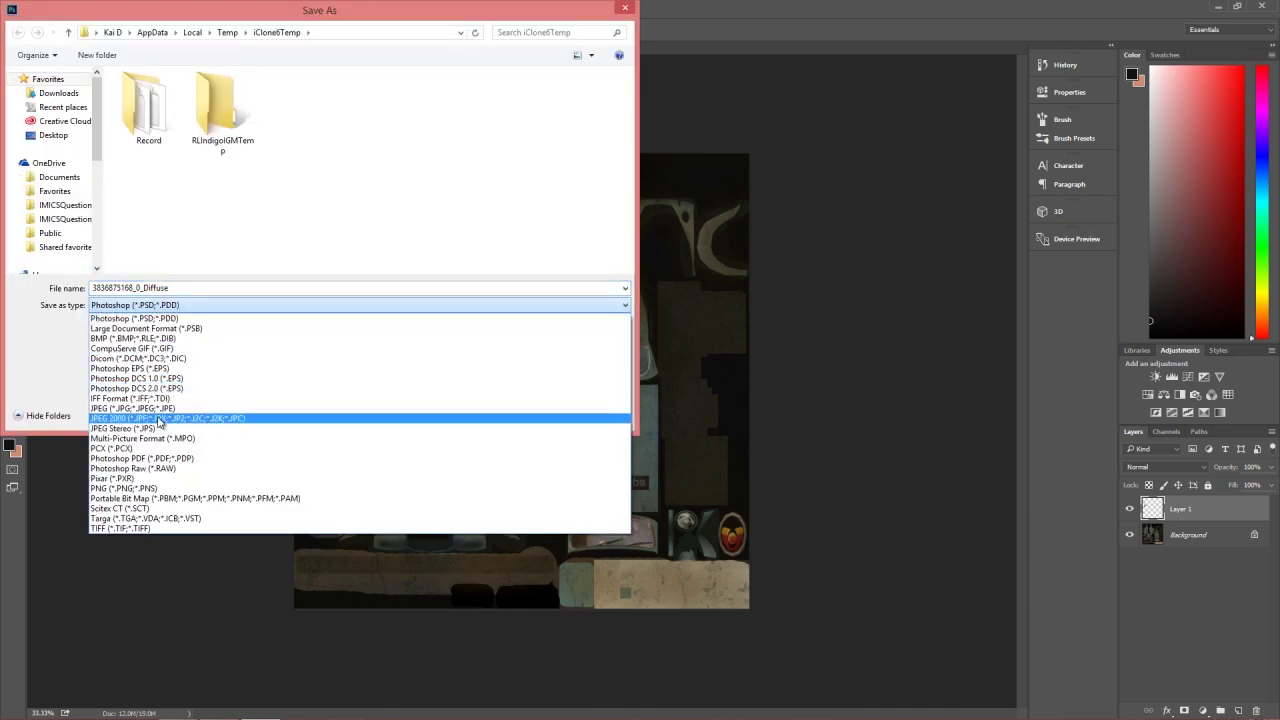
left_click(200, 427)
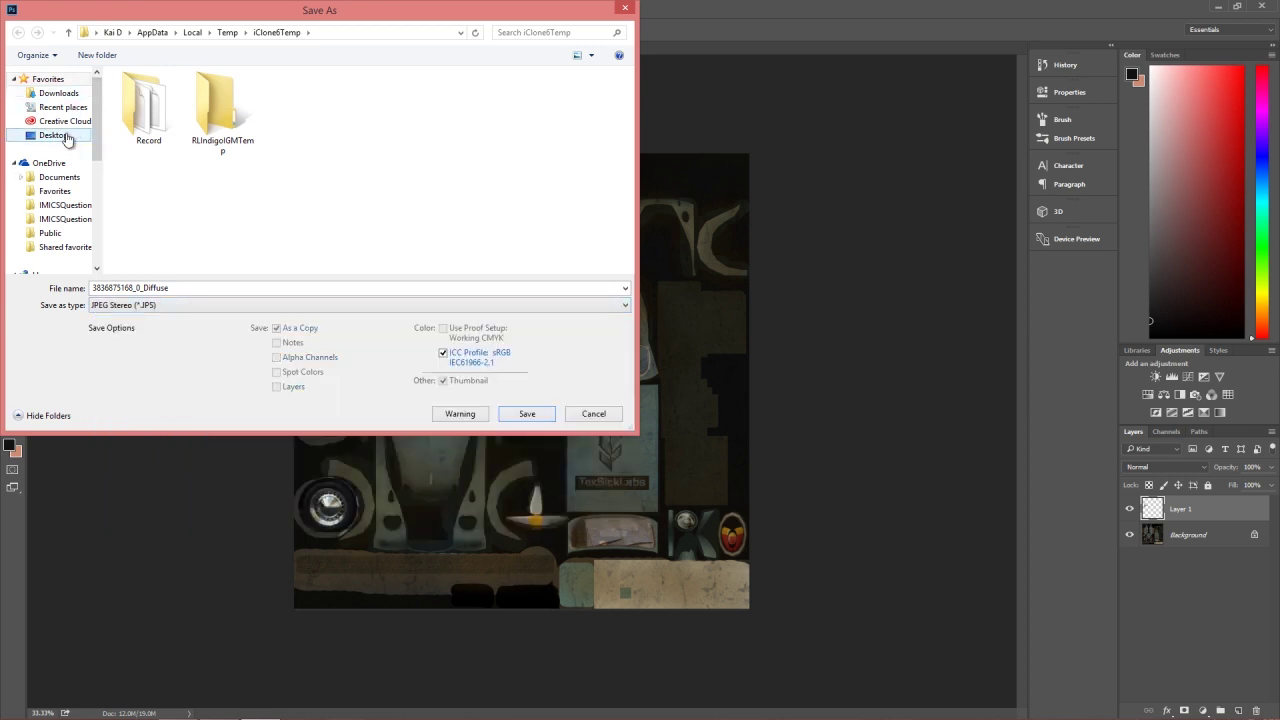
left_click(45, 135)
left_click(527, 413)
left_click(719, 194)
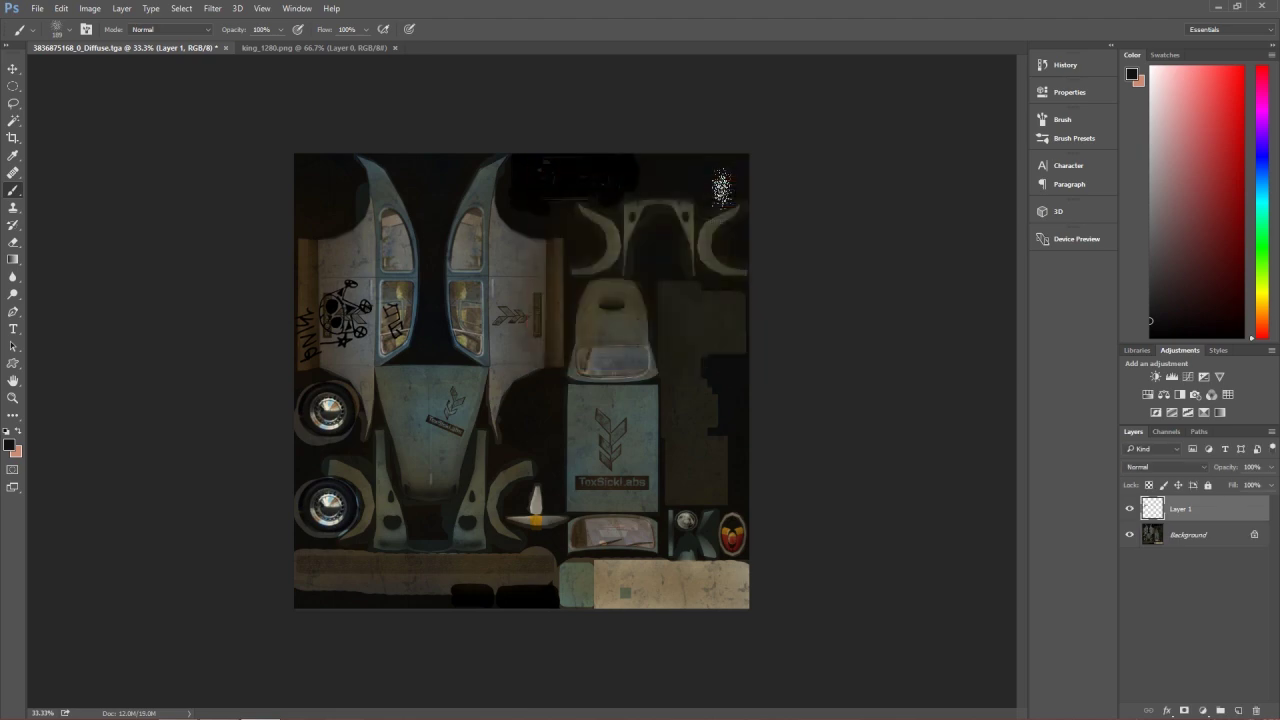
key("alt+Tab")
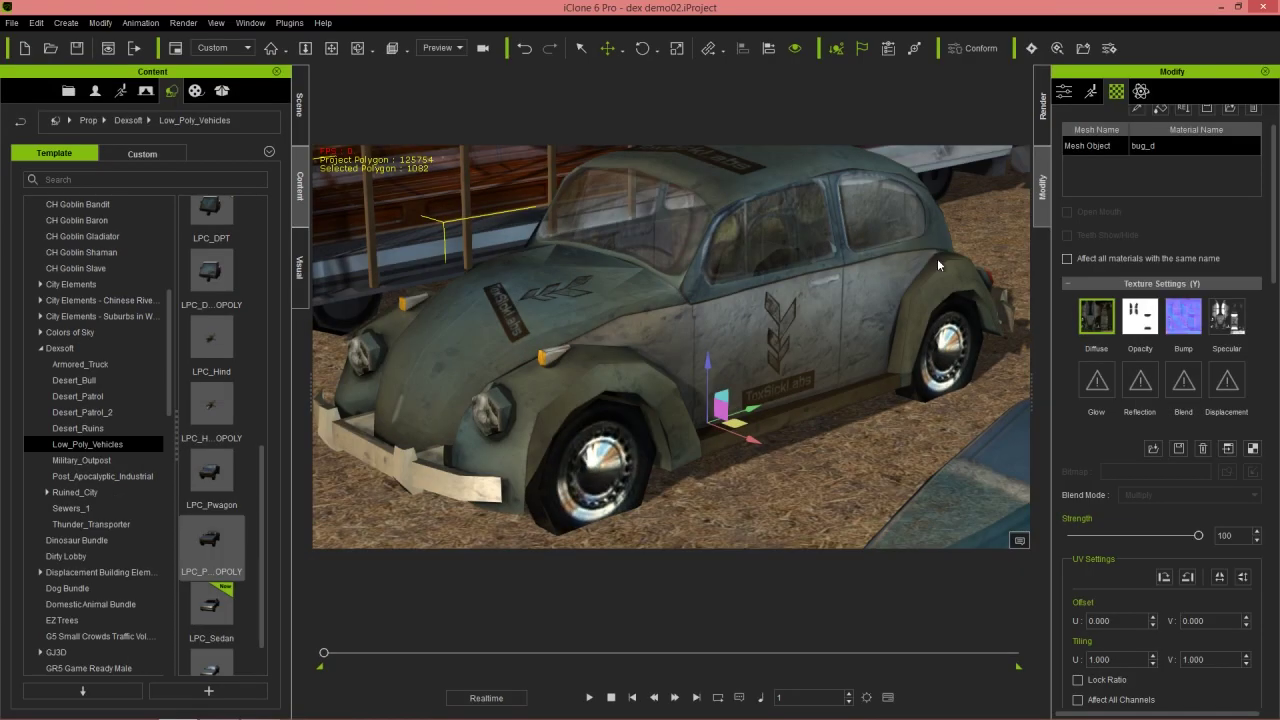
double_click(1096, 318)
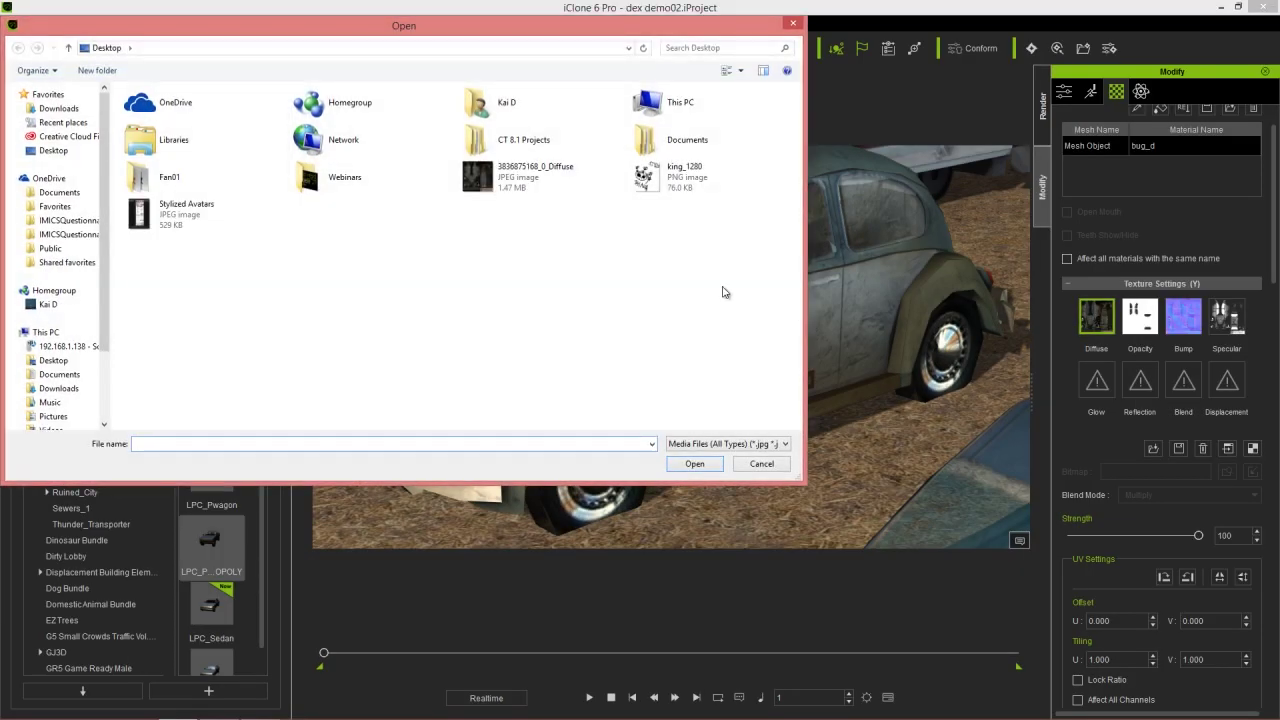
double_click(520, 176)
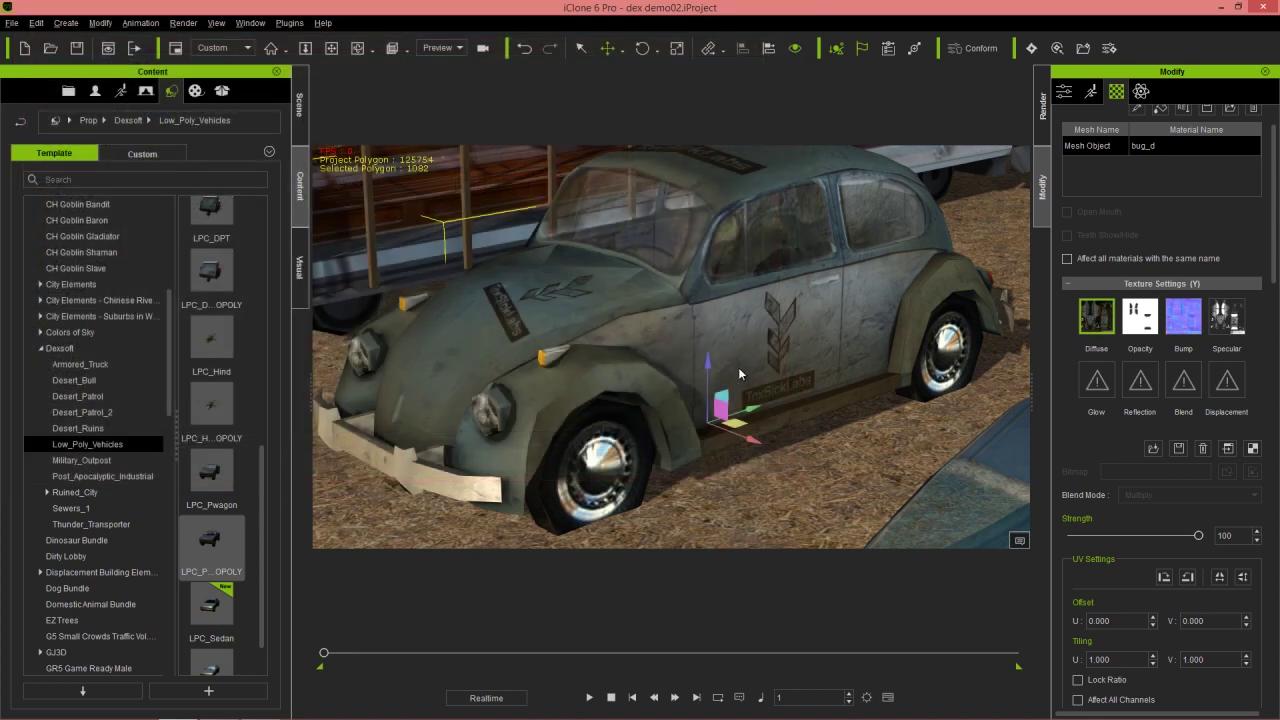
View the Beetle's opposite side, redirect the light onto its door, and inspect the KING graffiti up close
right_click_drag(498, 341, 838, 361, "alt")
right_click_drag(706, 347, 802, 326, "alt")
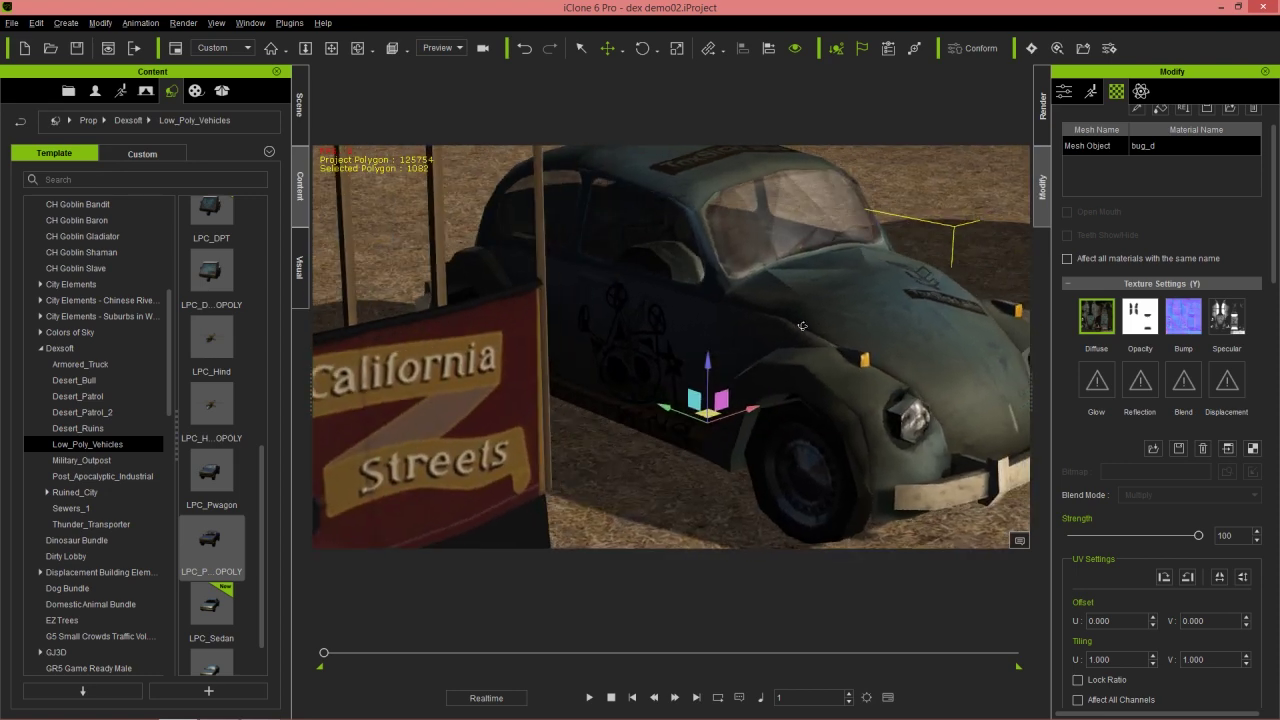
key("l")
left_click_drag(686, 348, 653, 361)
left_click(757, 393)
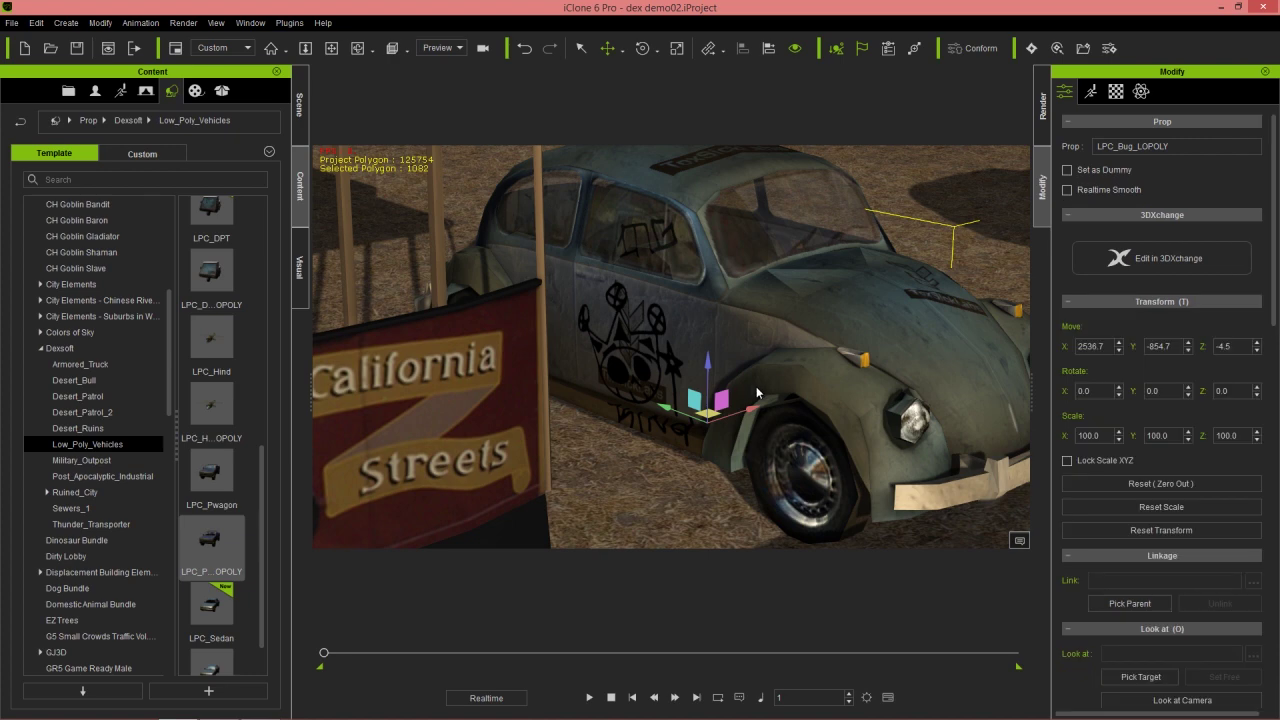
mouse_move(732, 427)
right_mouse_down()
mouse_move(726, 398)
mouse_move(745, 408)
mouse_move(718, 342)
mouse_move(731, 411)
right_mouse_up()
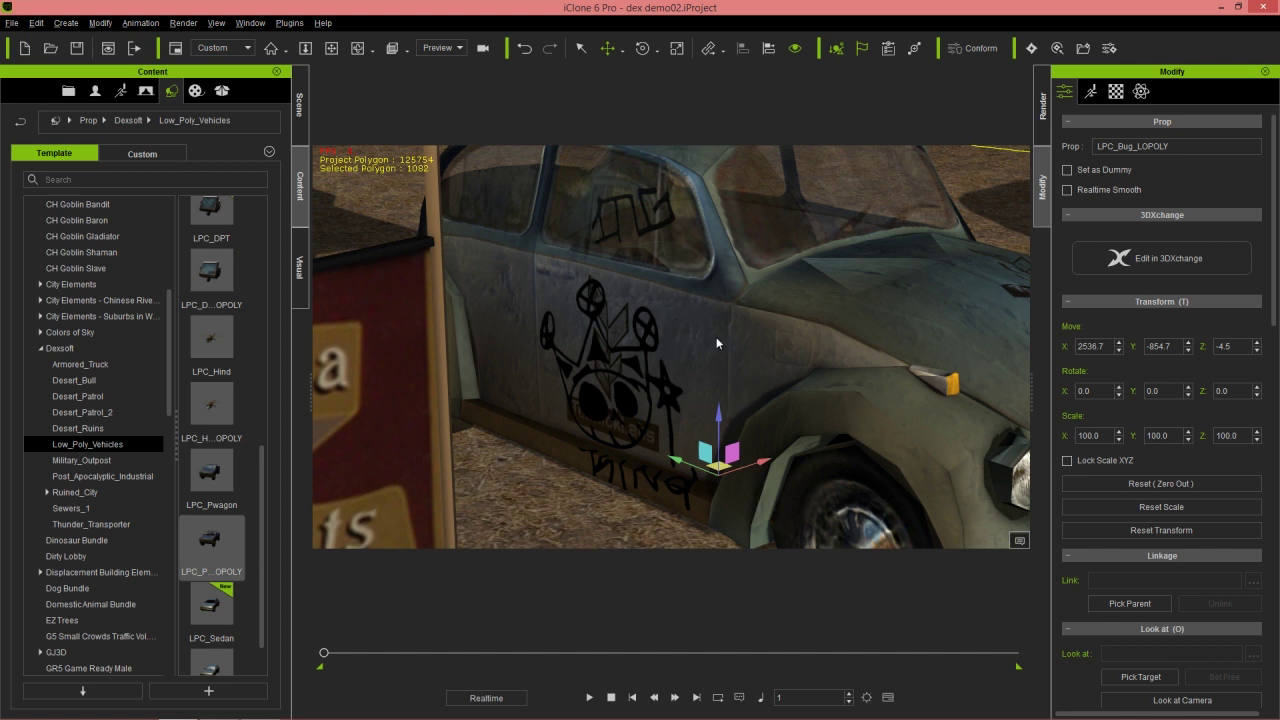
right_click_drag(748, 327, 640, 423)
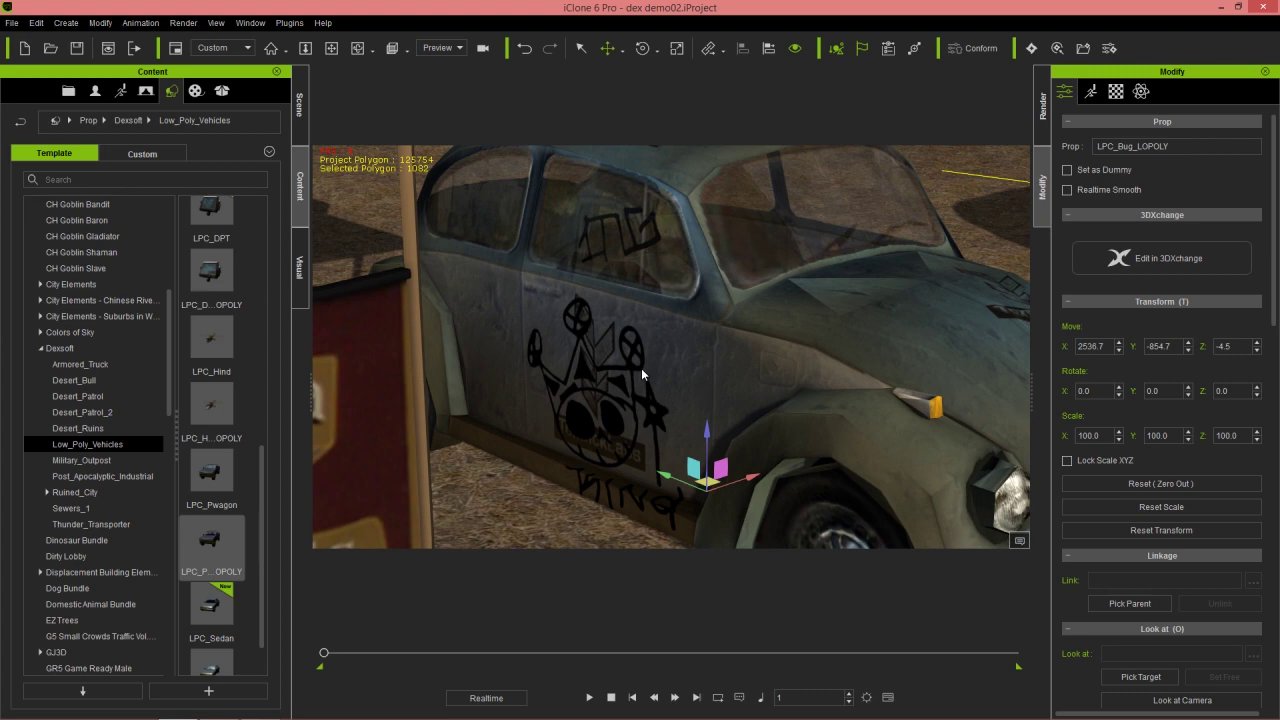
Review the original king_1280 artwork in Photoshop and return to iClone
key("alt+Tab")
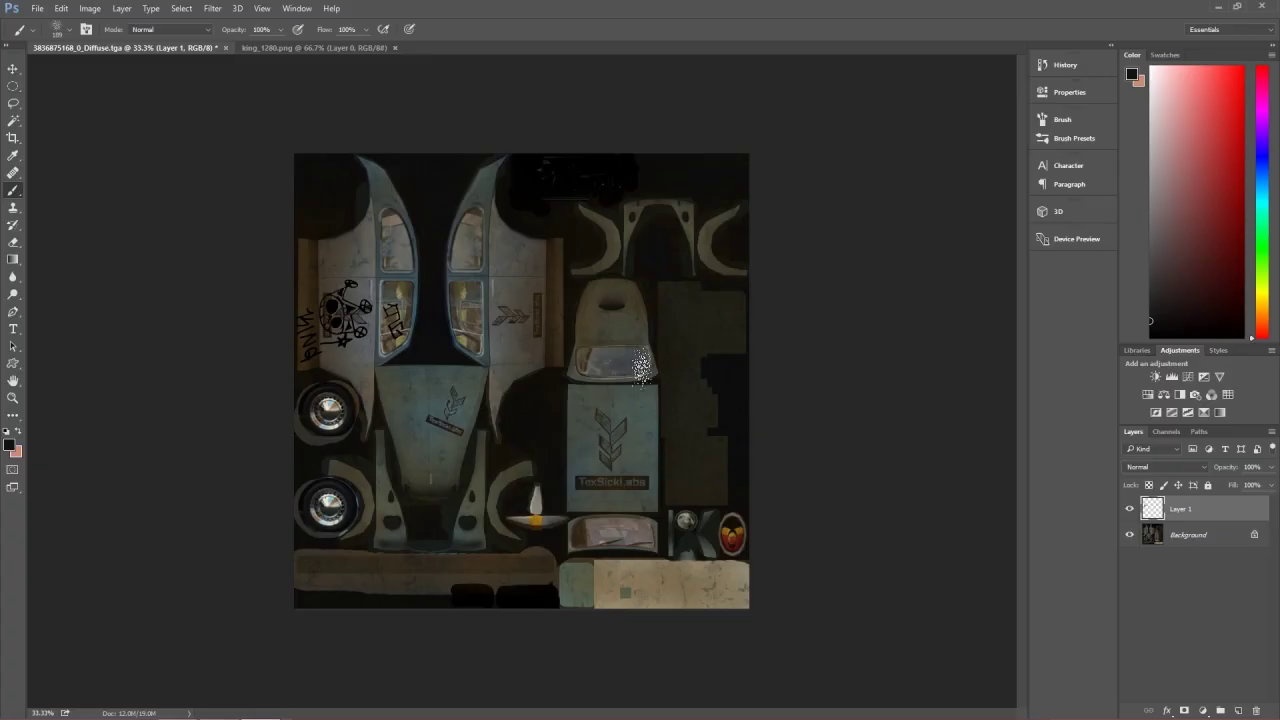
left_click(295, 47)
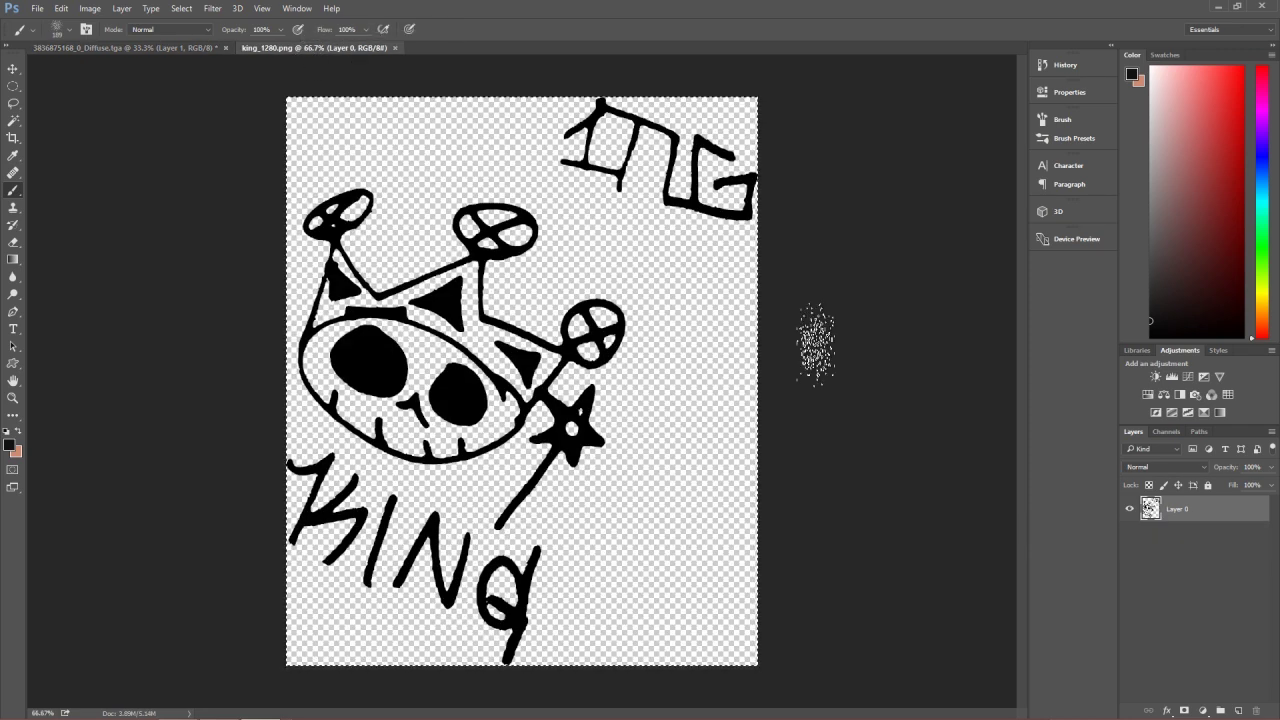
key("alt+Tab")
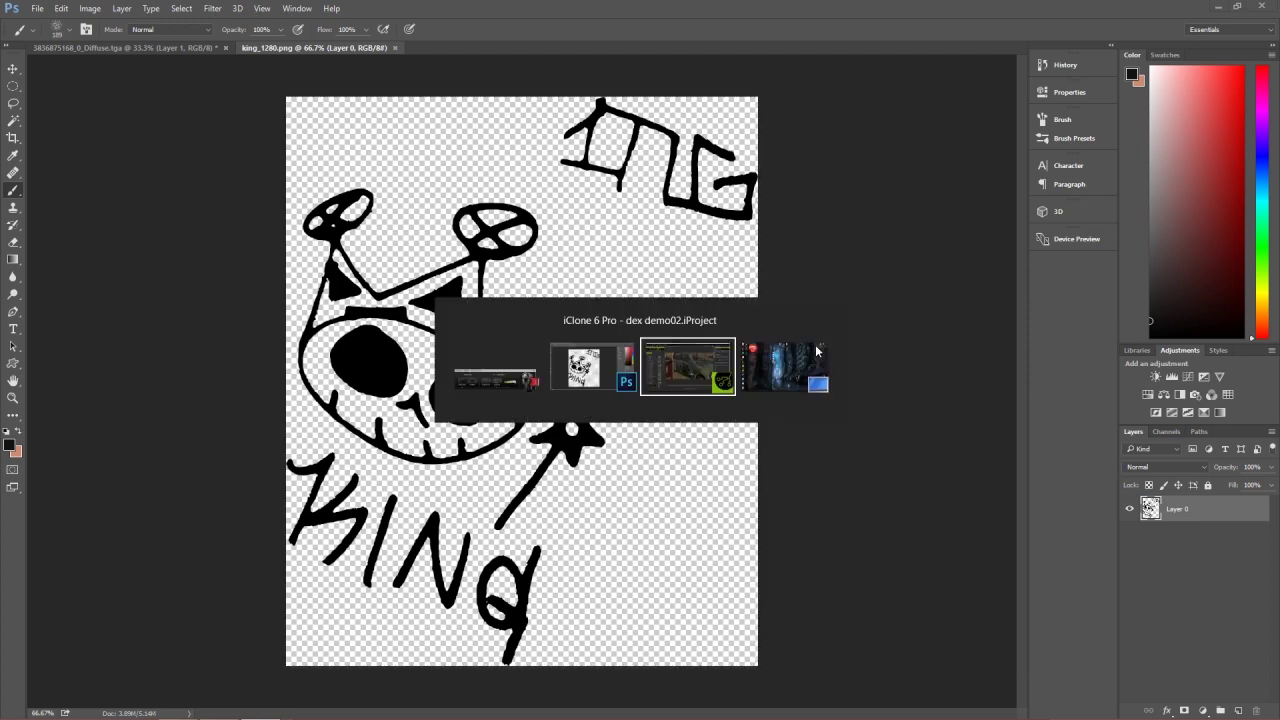
key("alt+Tab")
key("alt+Tab")
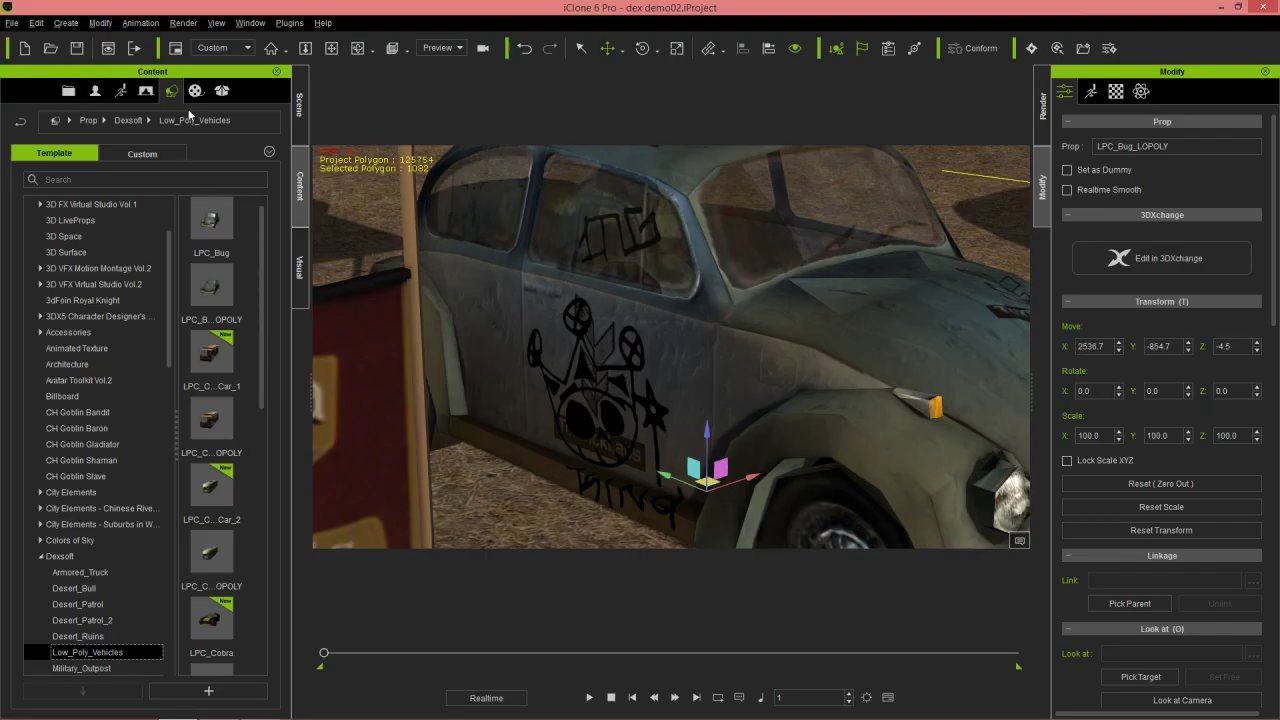
Locate the file of the Blend_01 image from the media library's Blend textures and open it in Photoshop
left_click(195, 92)
left_click(79, 220)
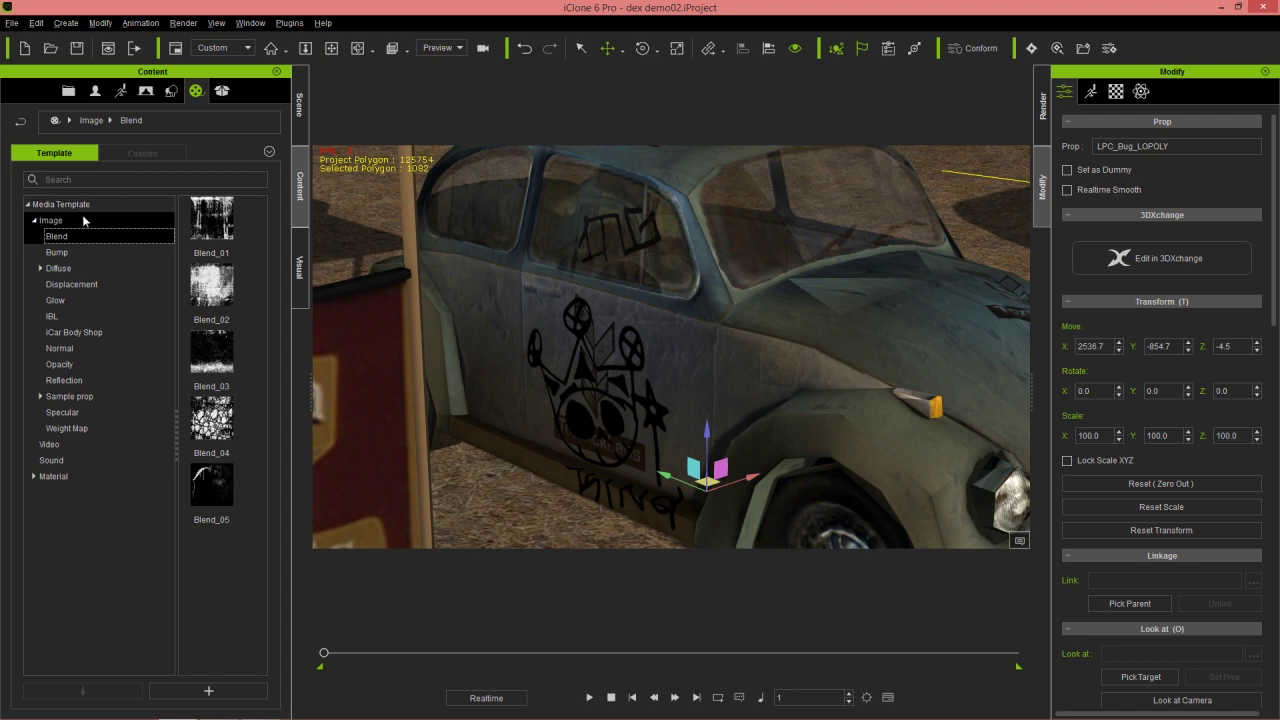
left_click(70, 234)
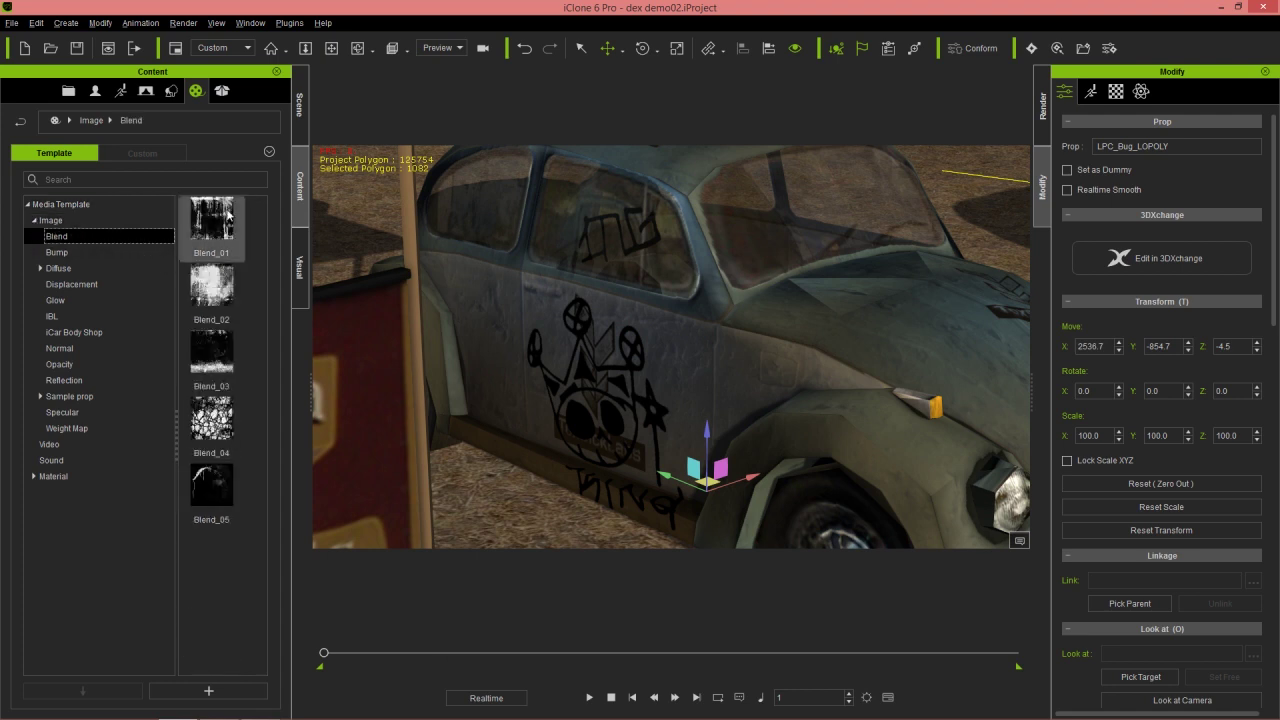
right_click(215, 226)
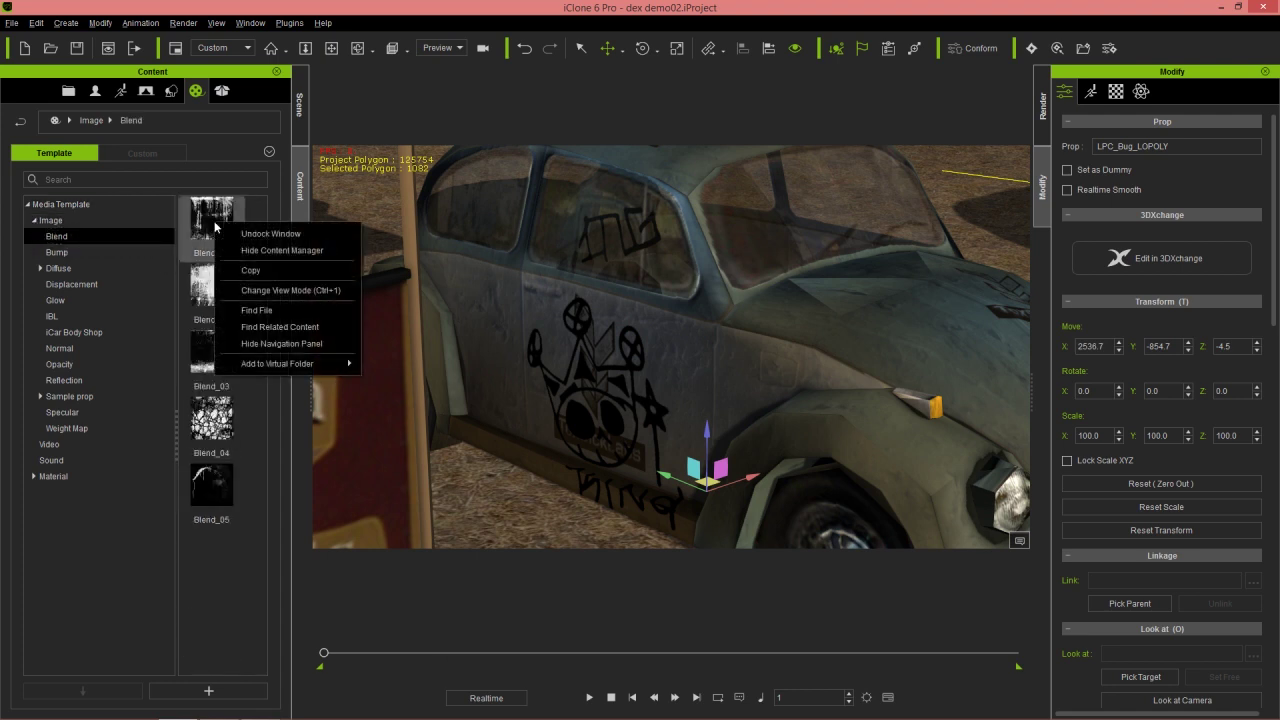
left_click(268, 311)
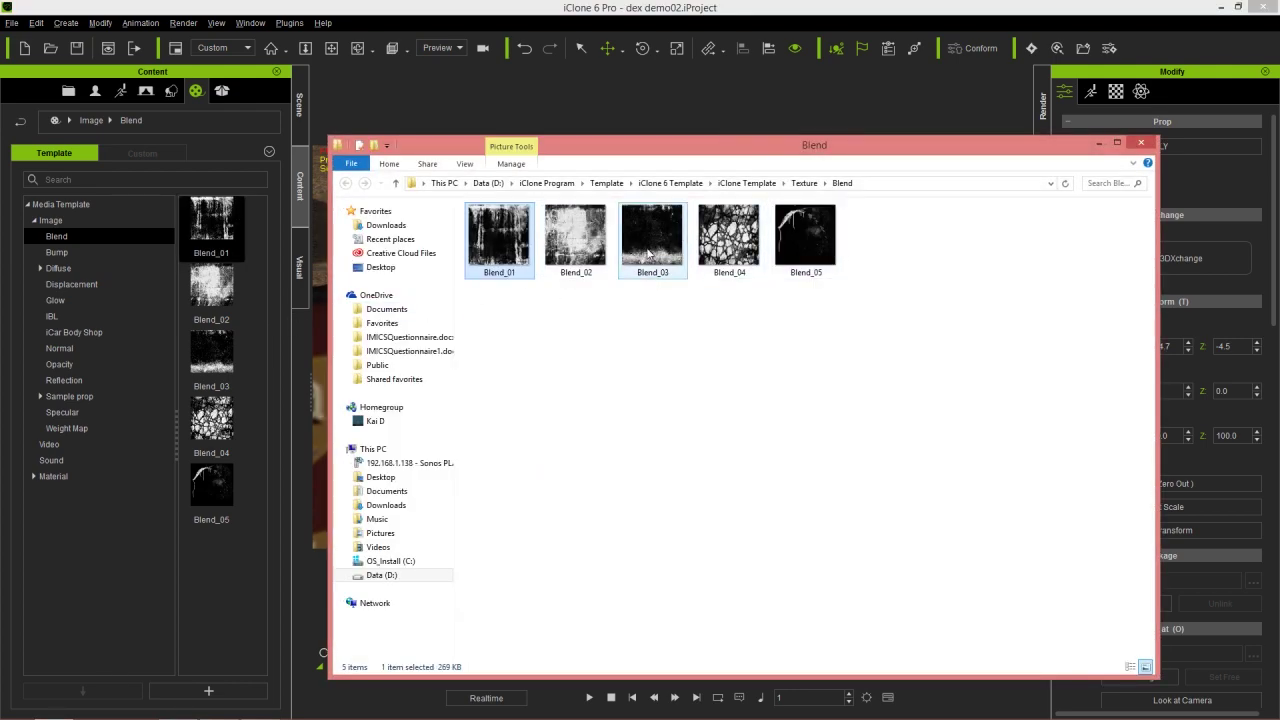
right_click(490, 238)
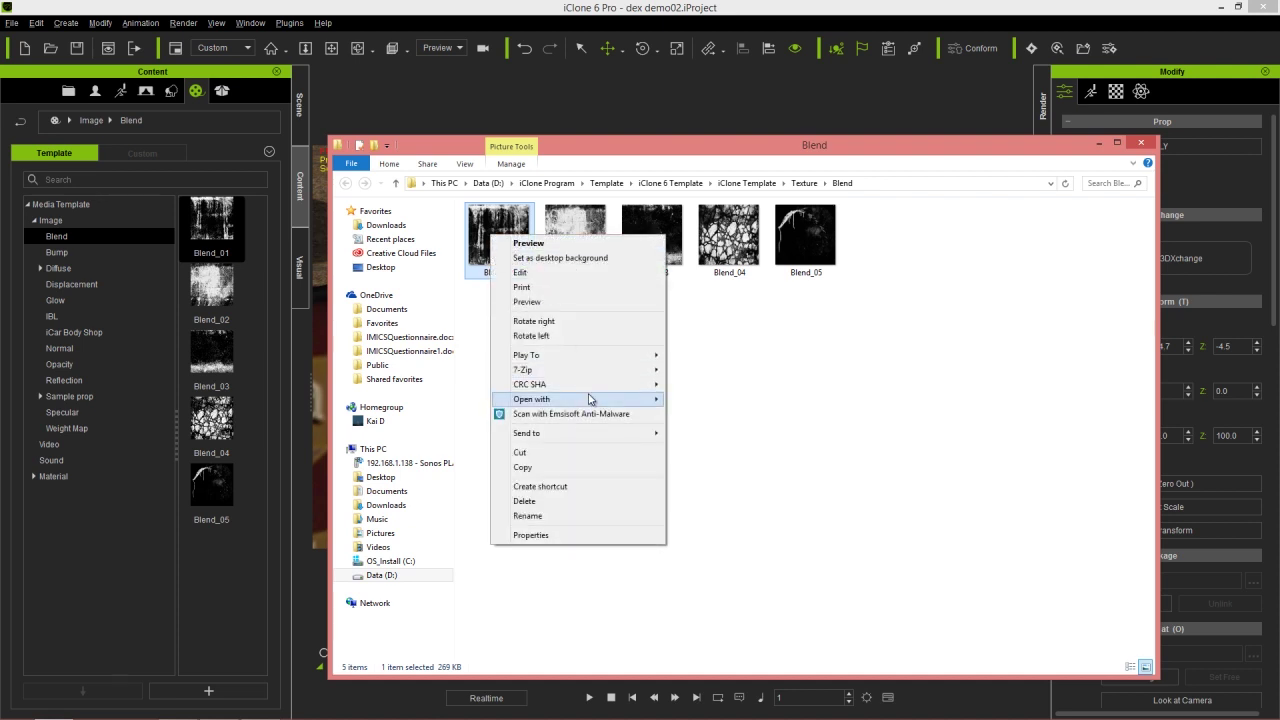
mouse_move(590, 399)
left_click(714, 400)
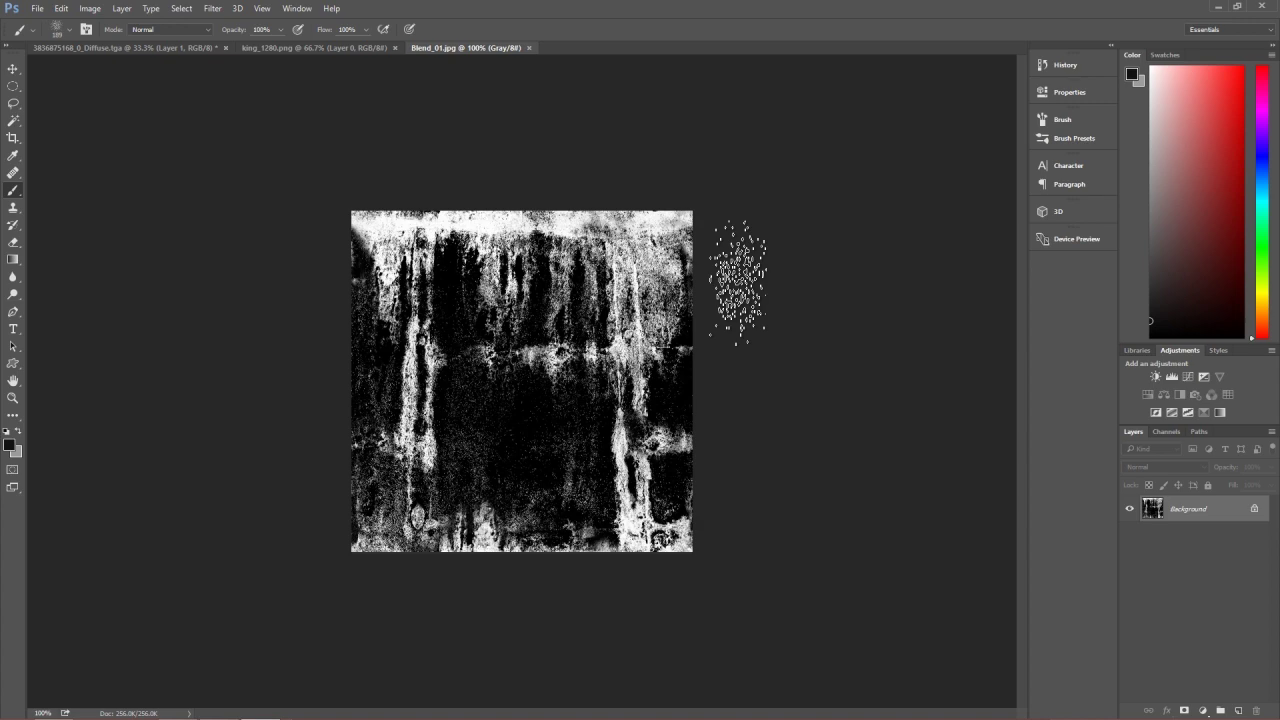
Select the white grunge areas of the Blend_01 image with the Magic Wand
scroll(675, 340, "up", 5, "alt")
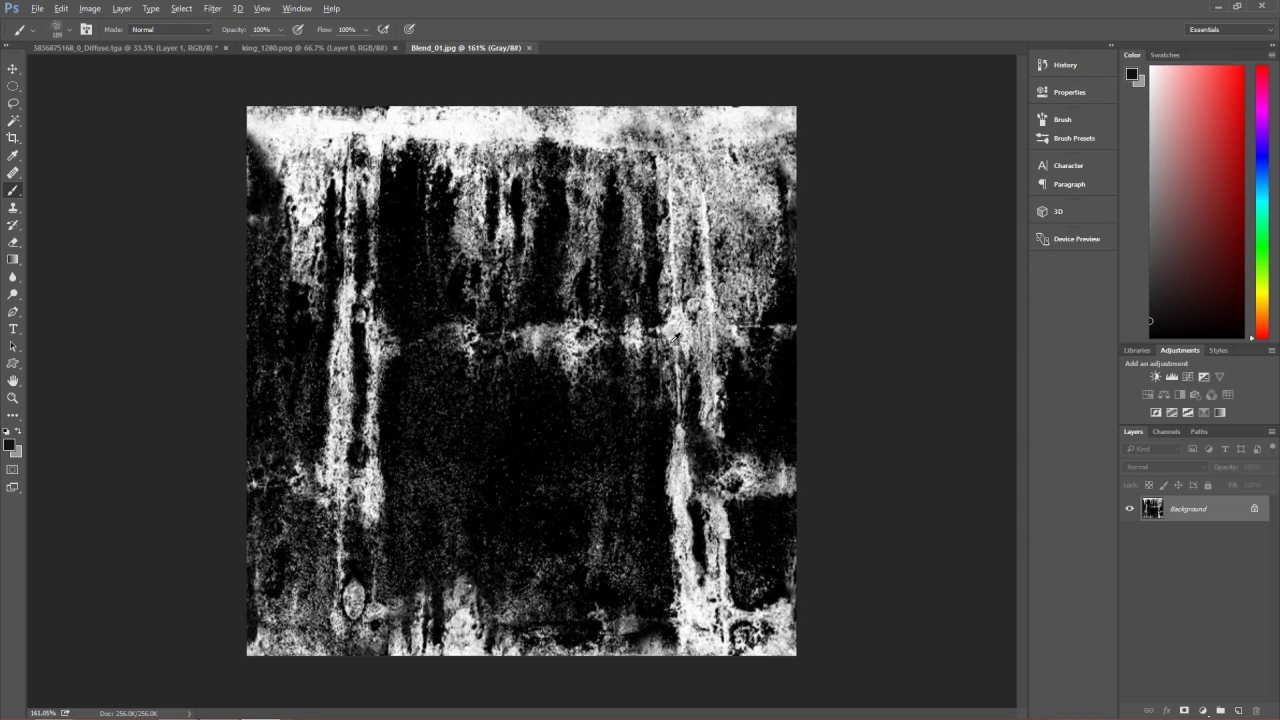
left_click(13, 122)
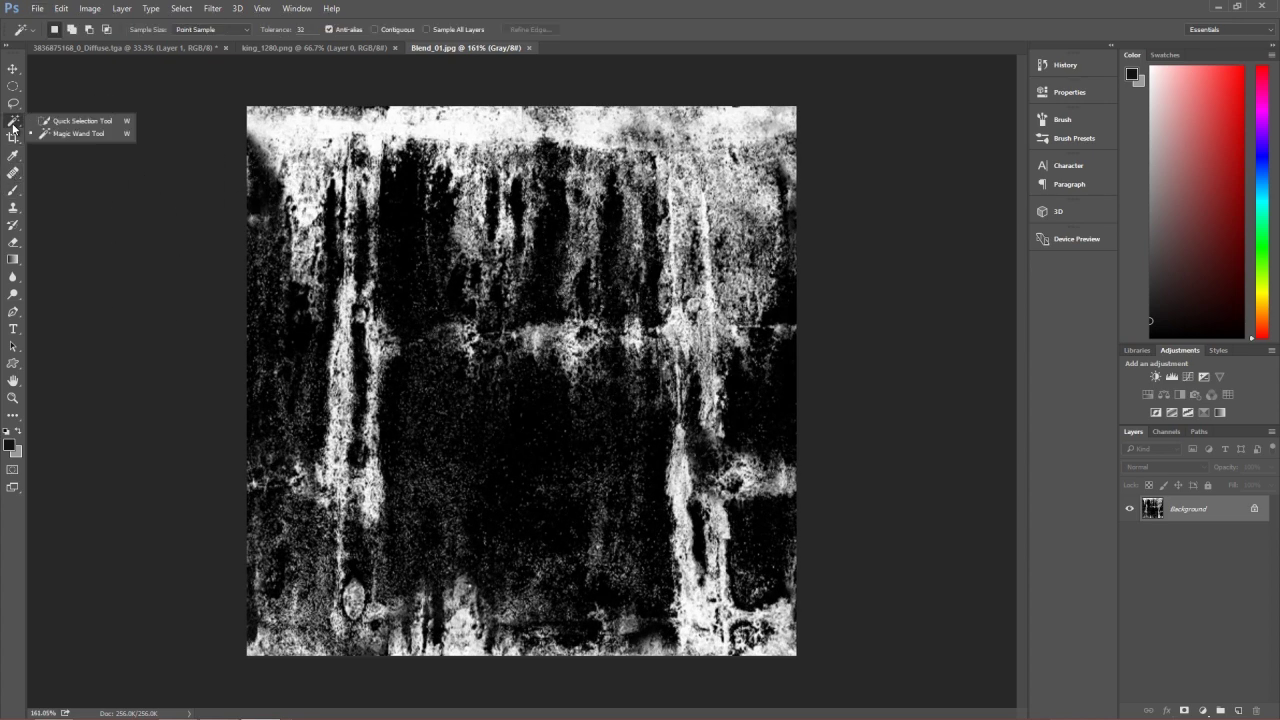
left_click(78, 133)
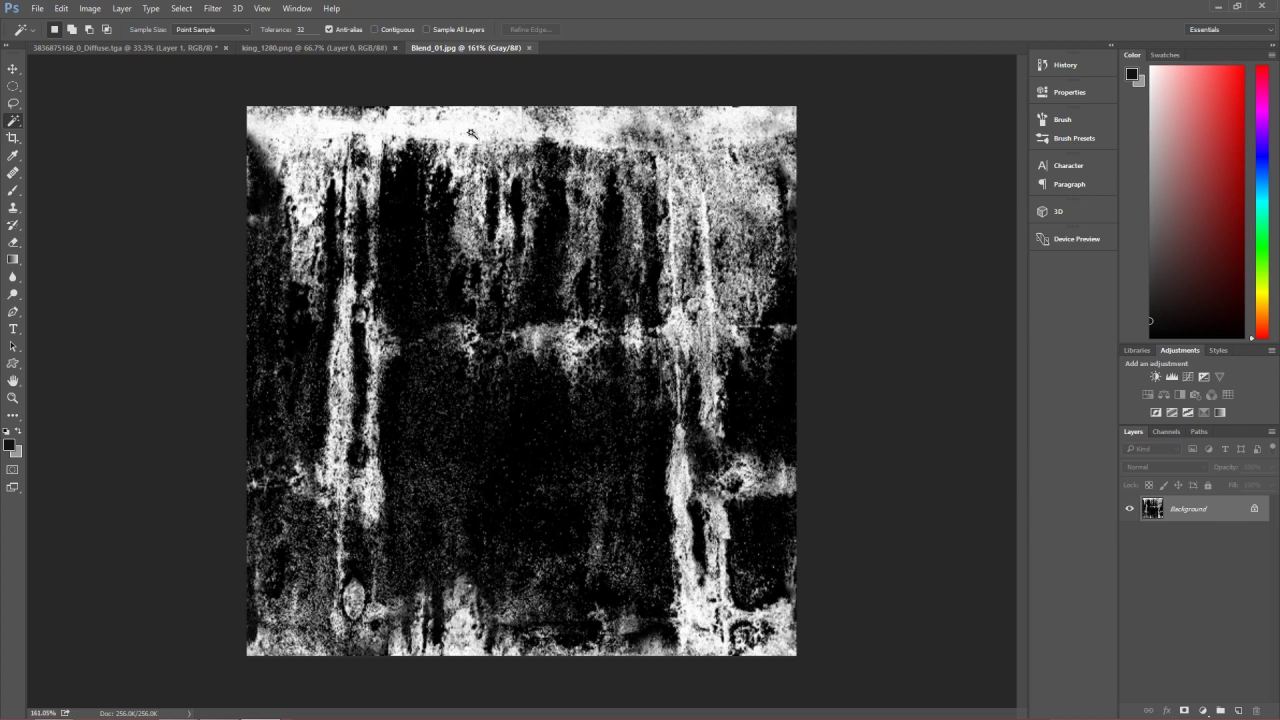
left_click(470, 133)
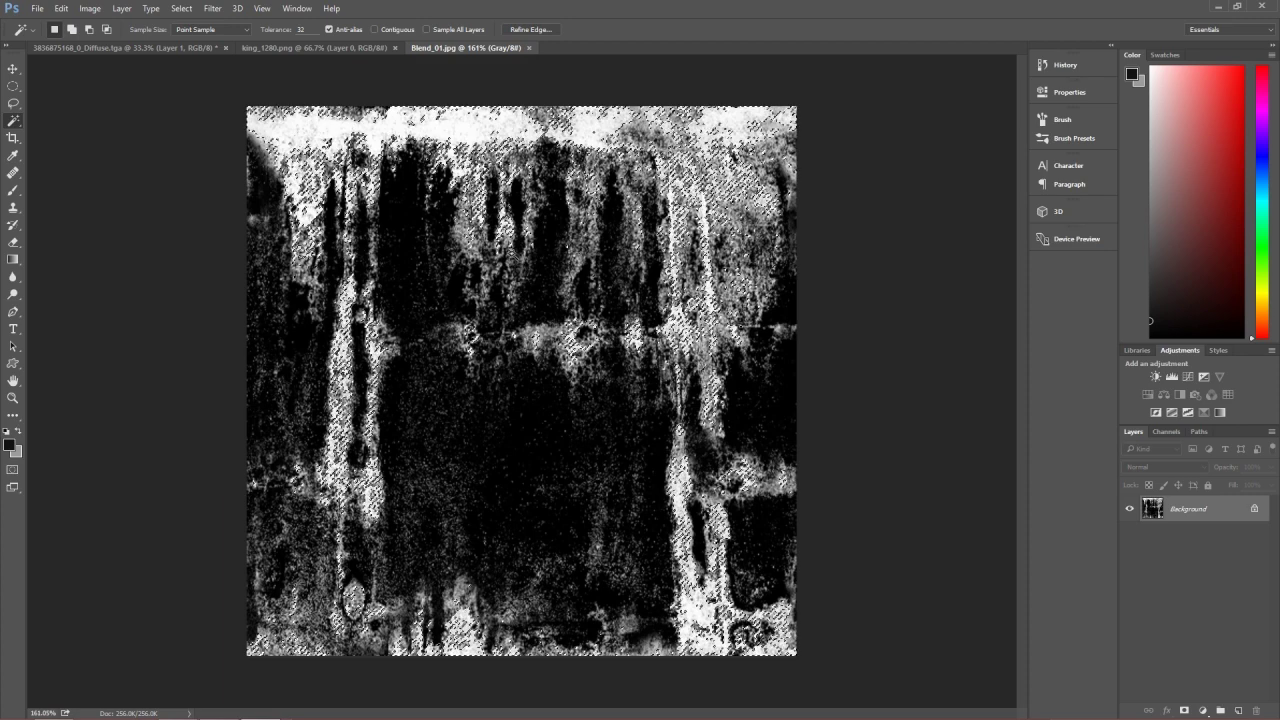
Place the white grunge on a new layer in king_1280 and stretch it to about 207% by 250% to cover the whole canvas
left_click(339, 48)
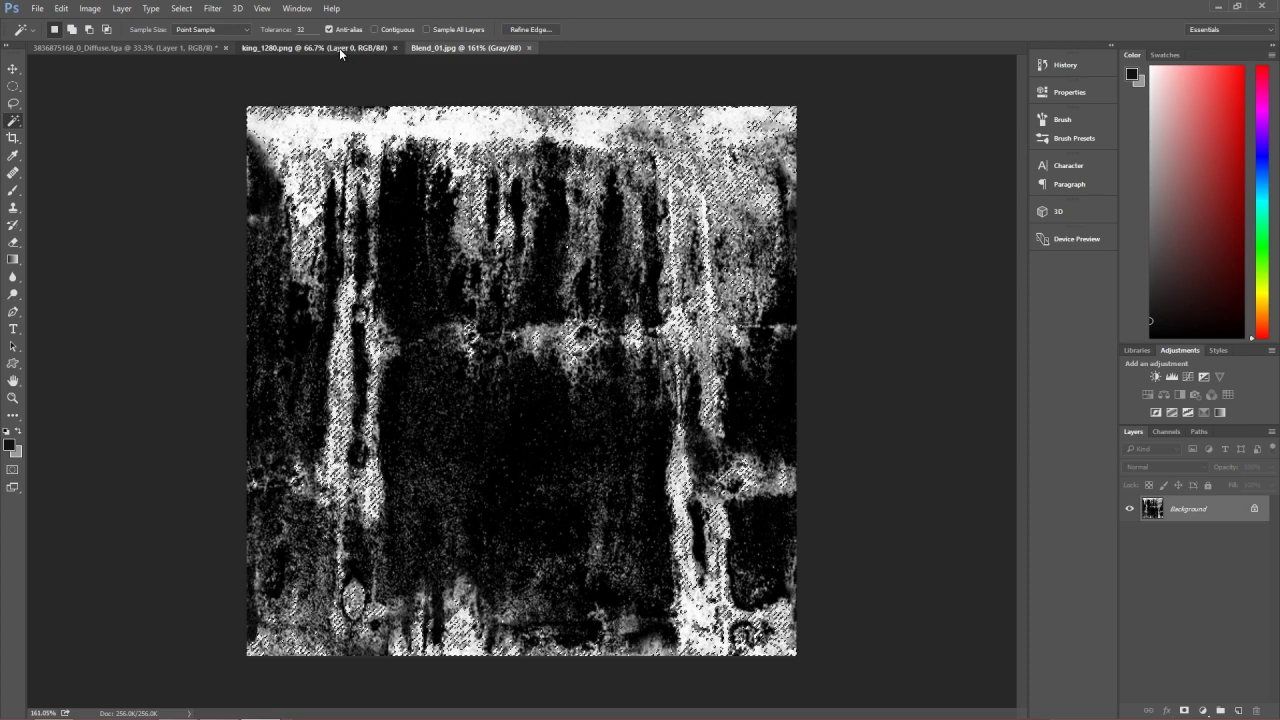
key("ctrl+j")
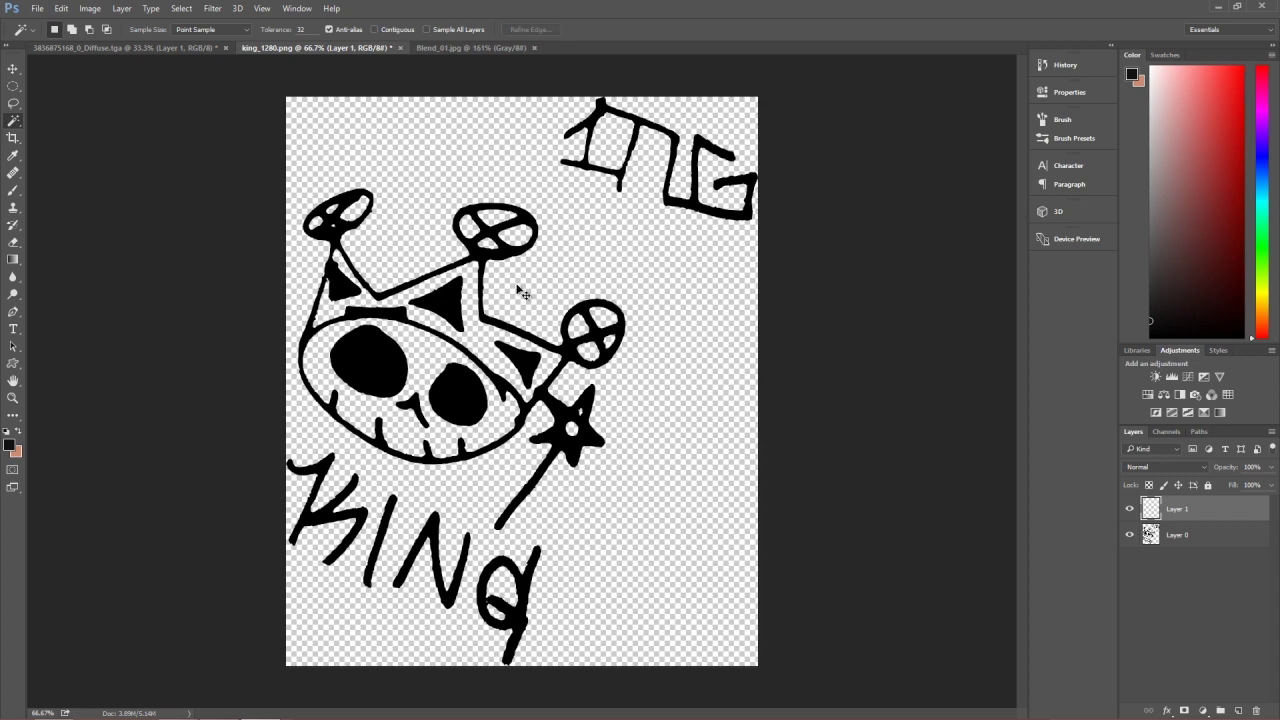
key("ctrl+t")
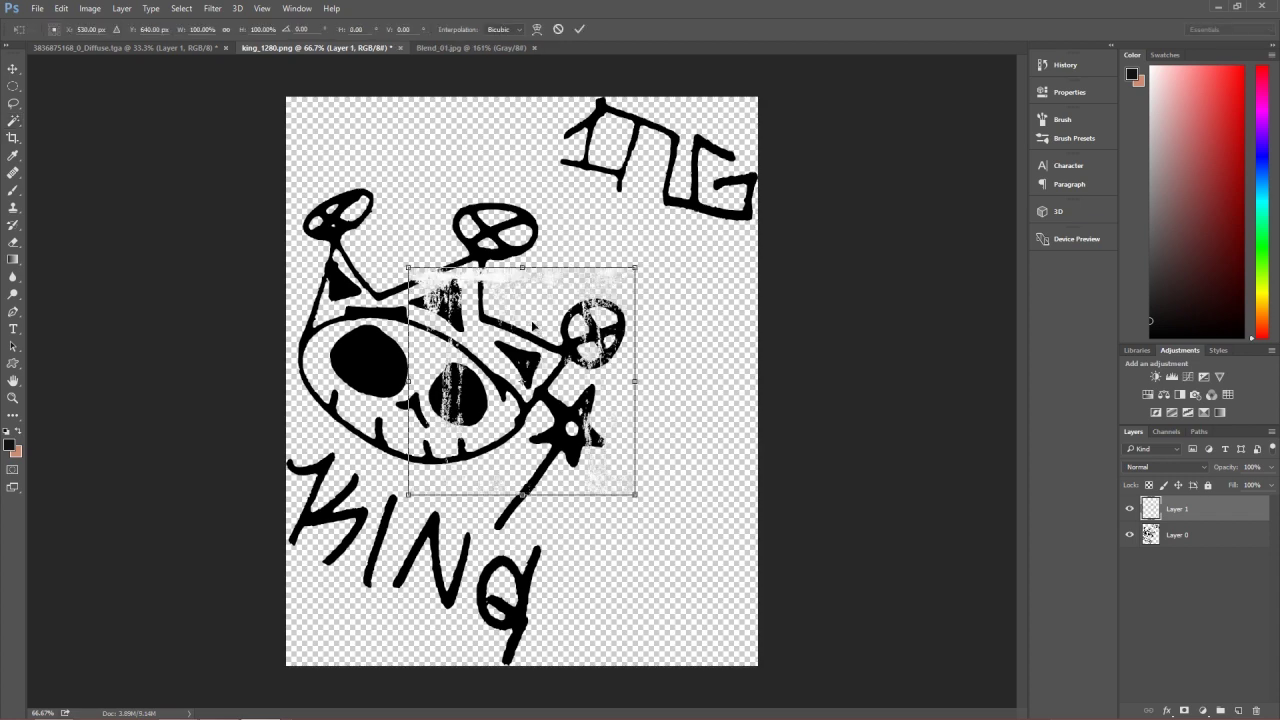
left_click_drag(560, 338, 441, 168)
left_click_drag(515, 325, 765, 671)
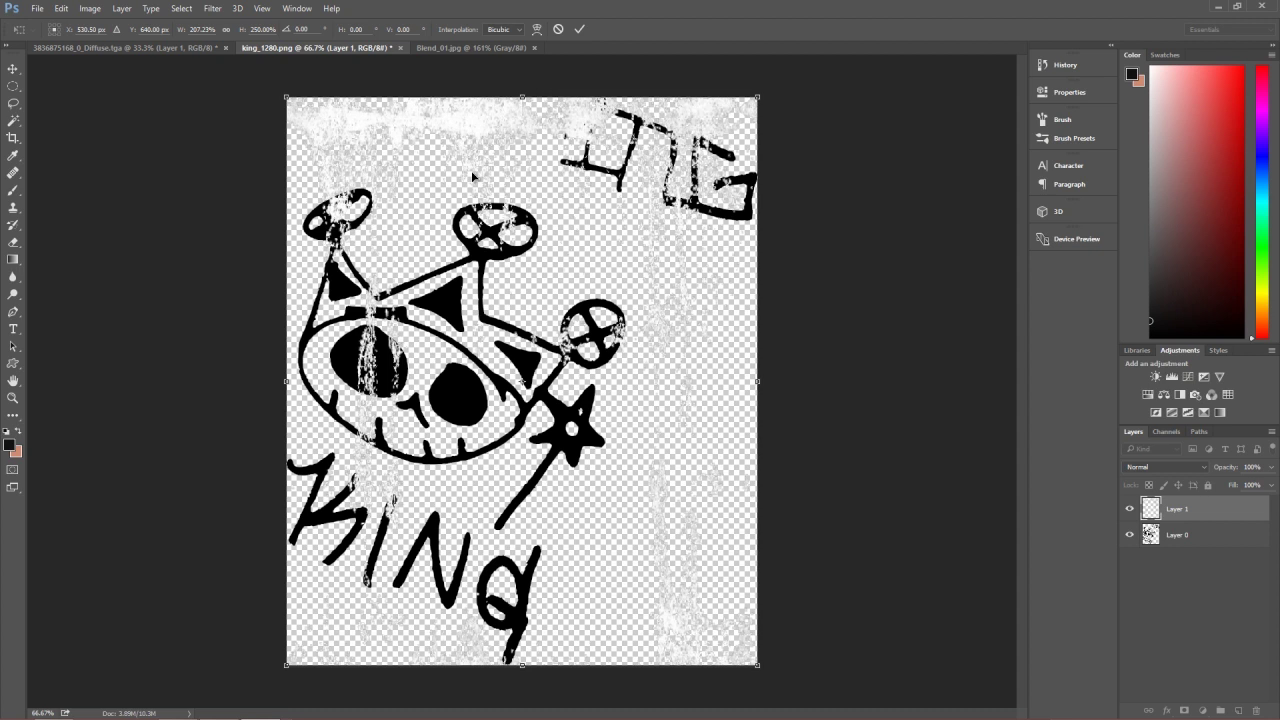
key("w")
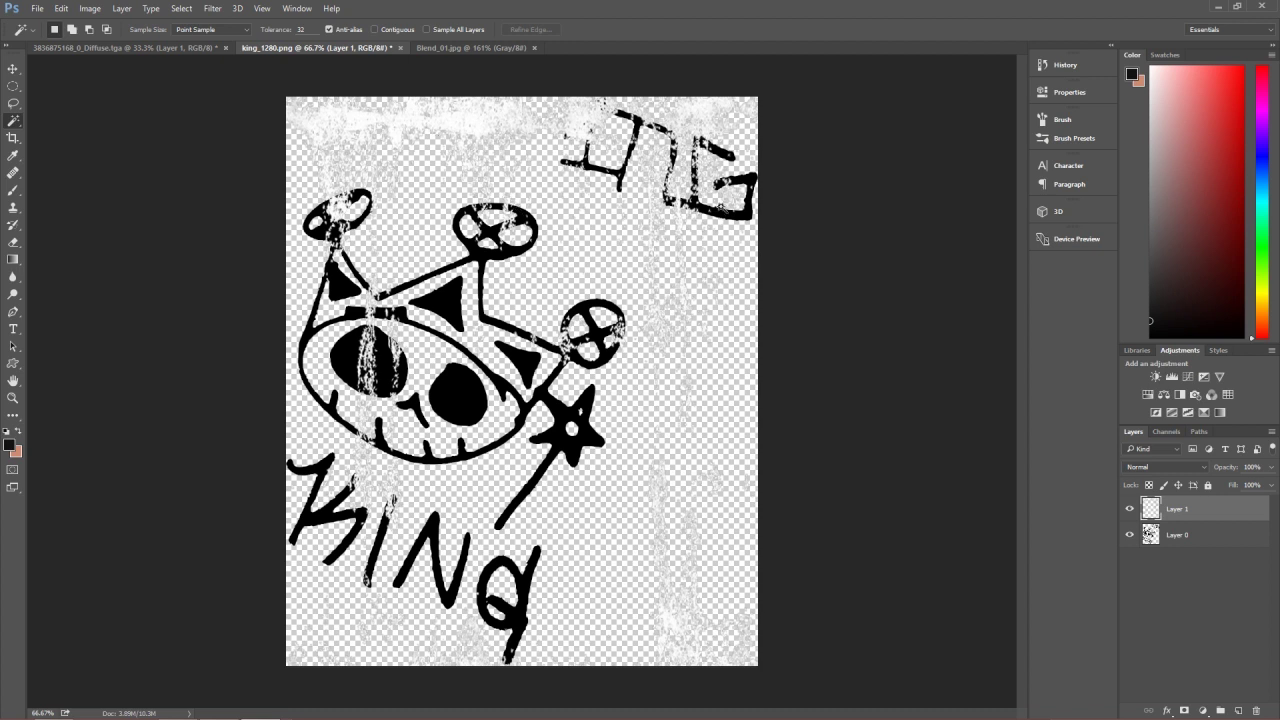
Add a layer mask to Layer 0, load the Layer 1 grunge as a selection and hide Layer 1
left_click(1183, 536)
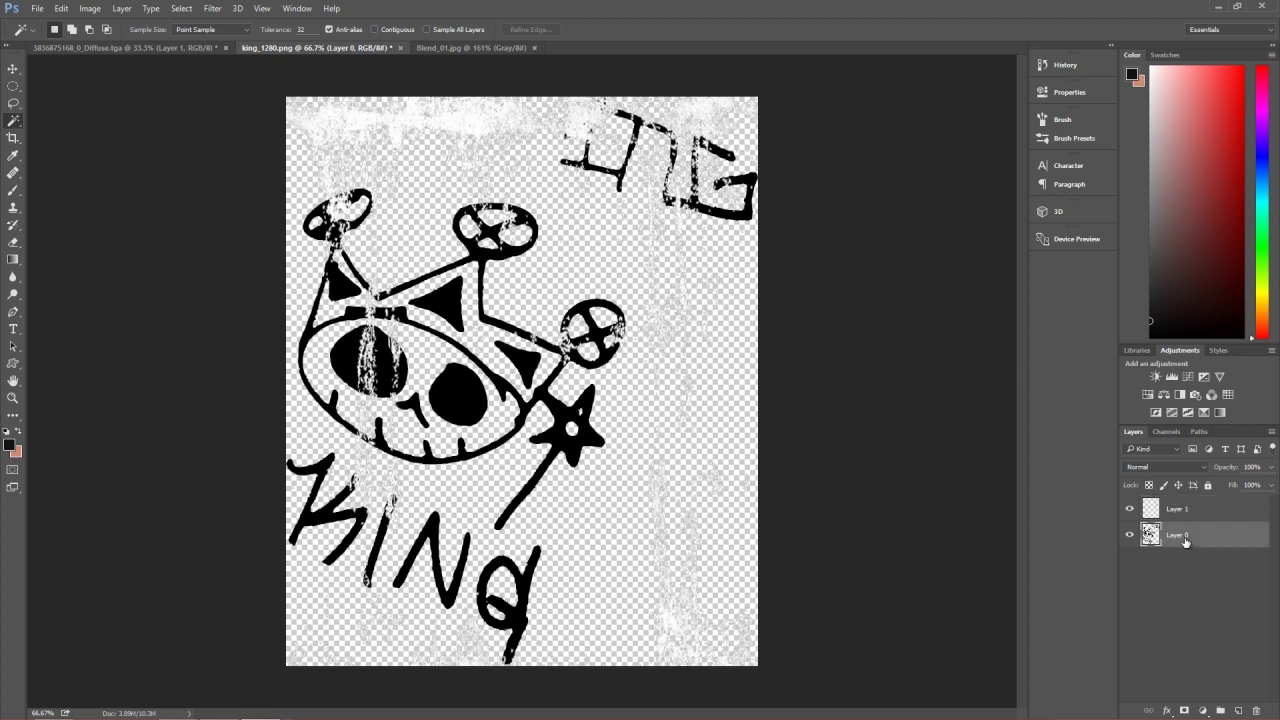
left_click(1184, 710)
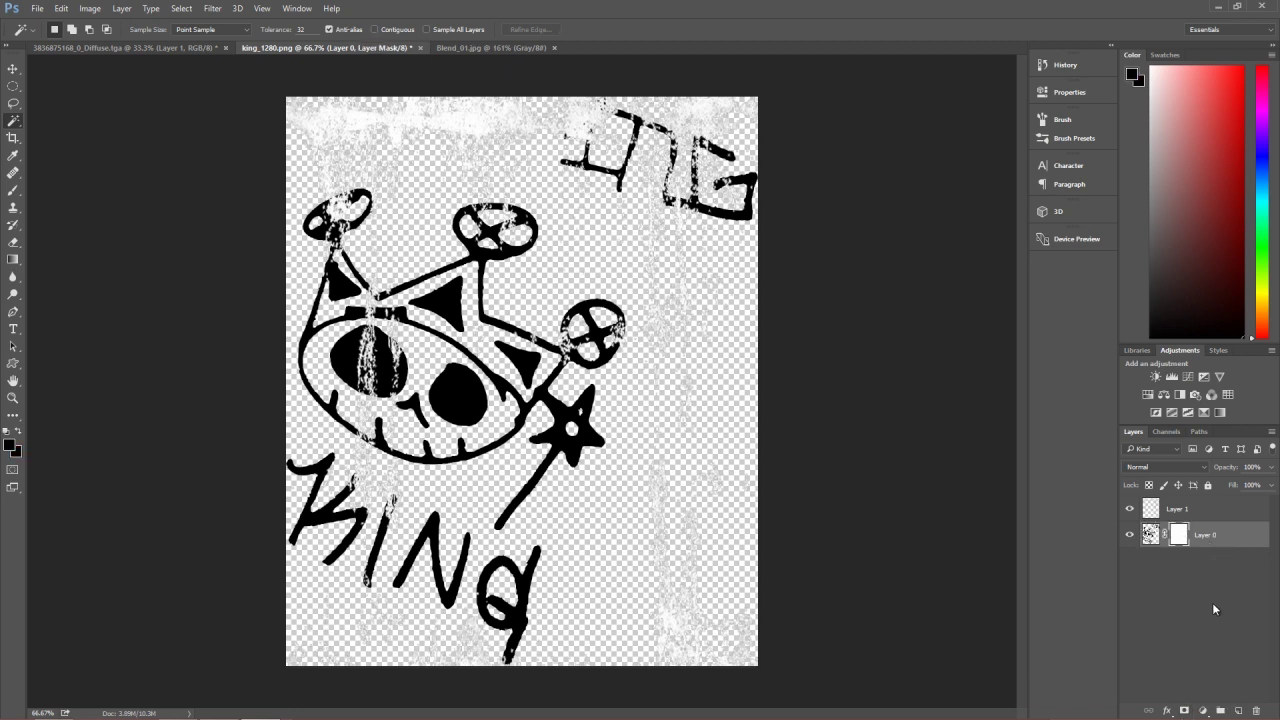
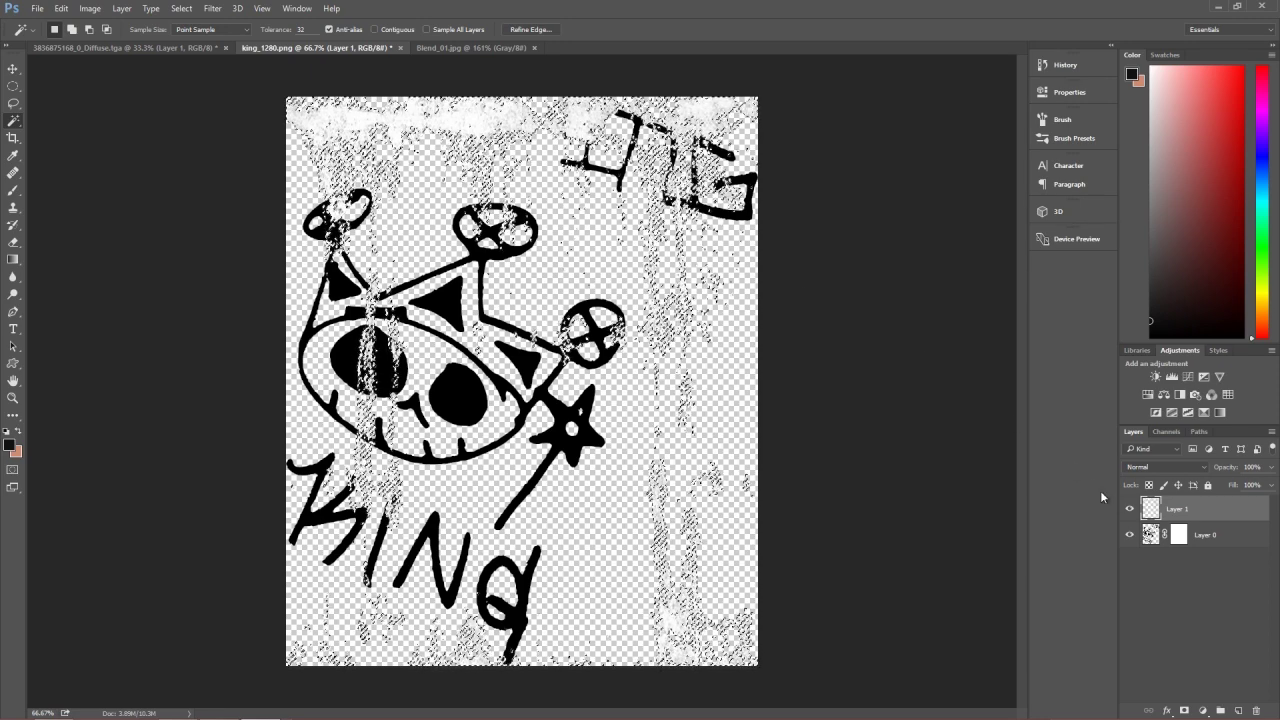
left_click(1130, 511)
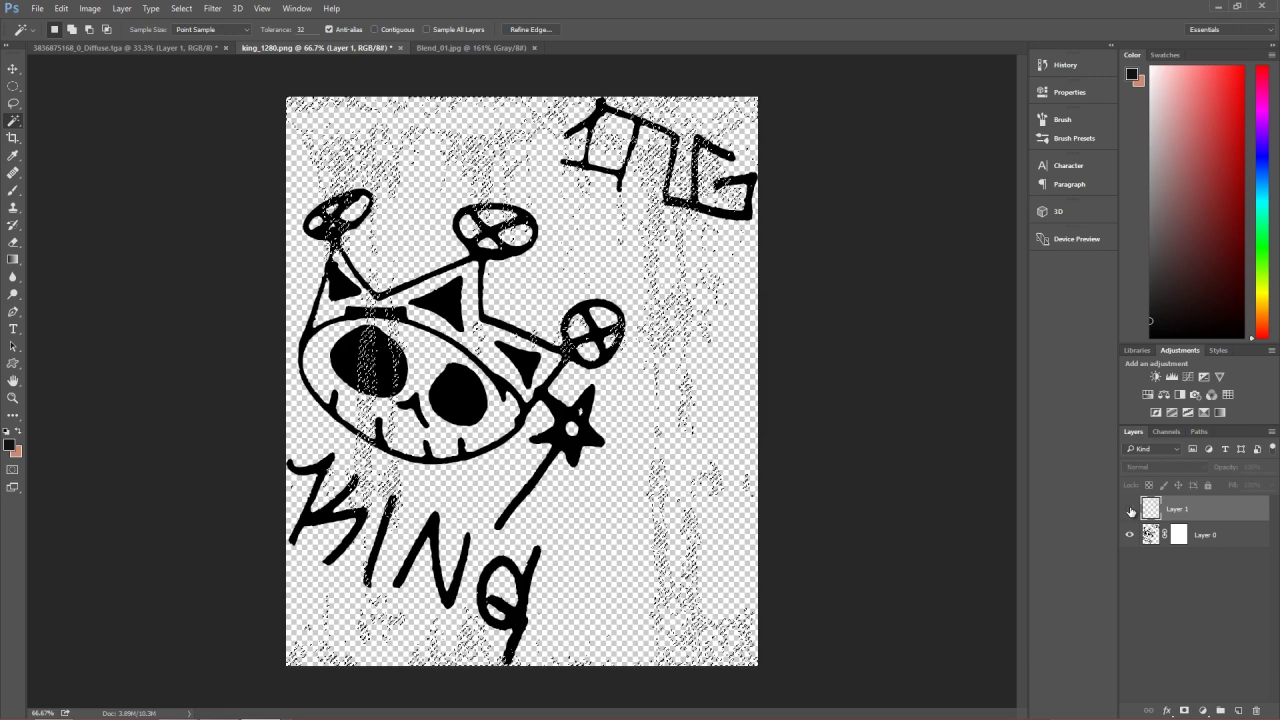
left_click(1179, 535)
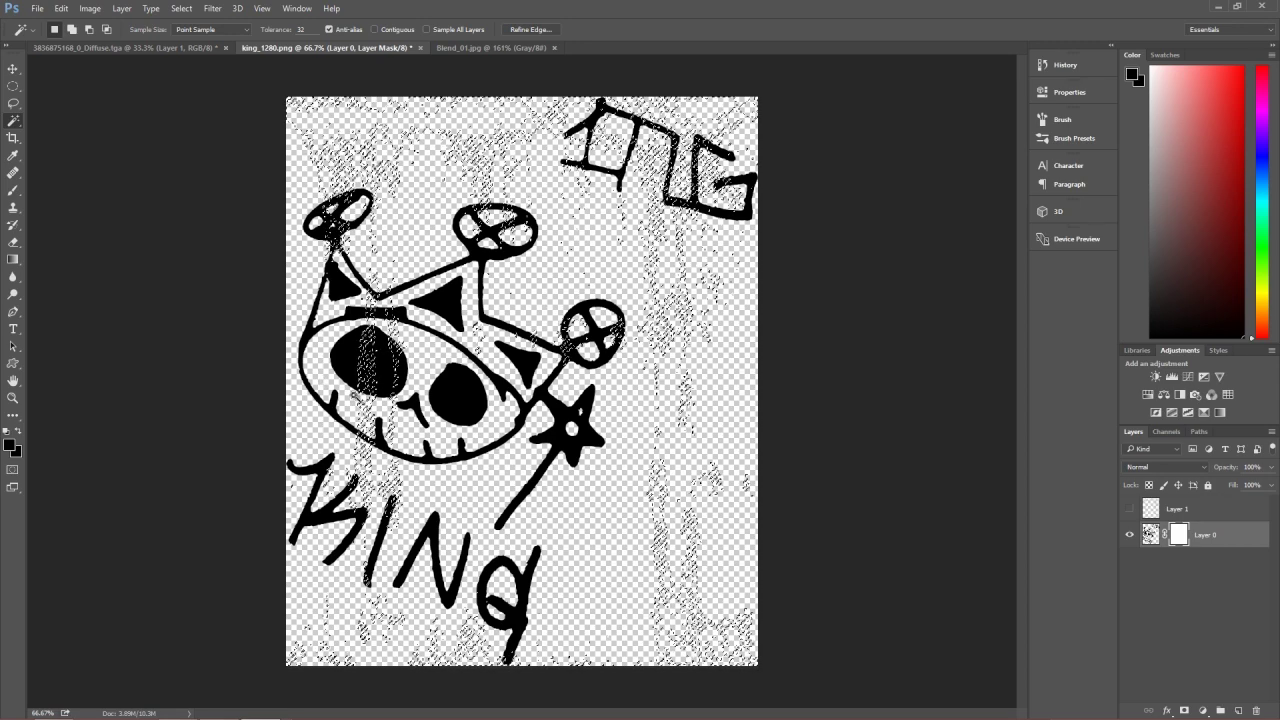
Set up a hard round 189 px brush with black as the foreground color for painting on the Layer 0 mask
left_click(8, 449)
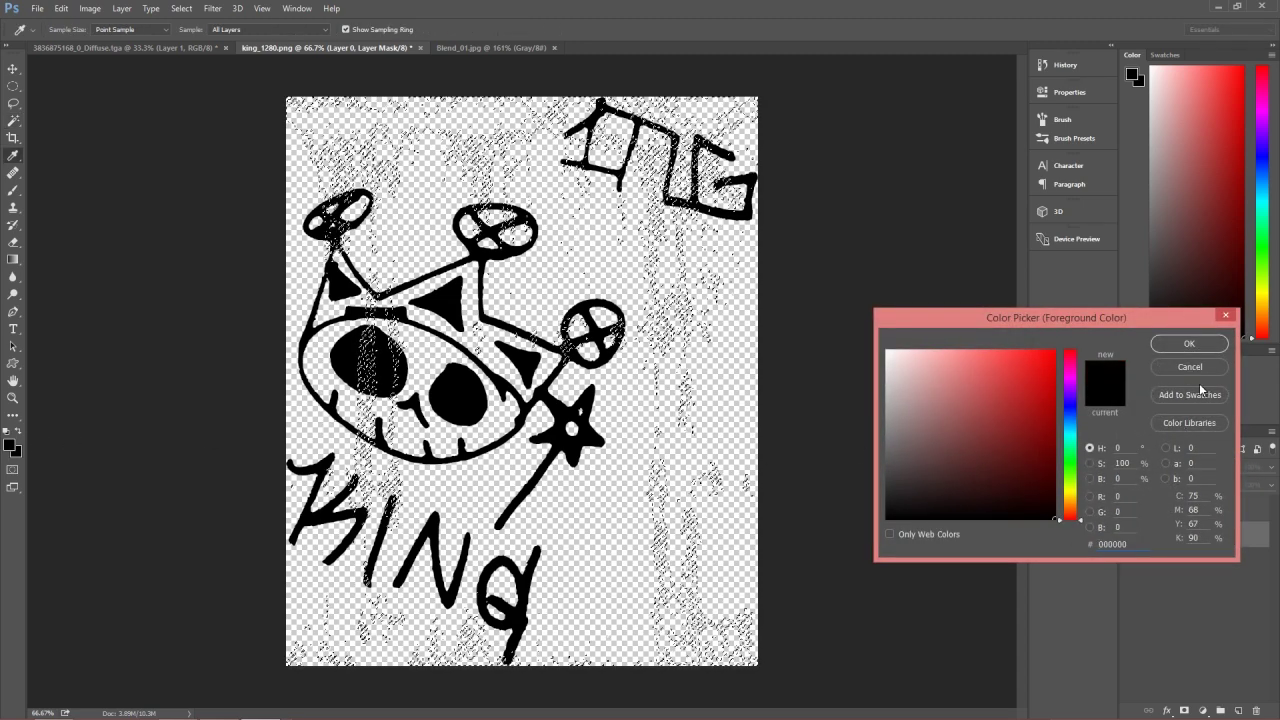
left_click(1210, 345)
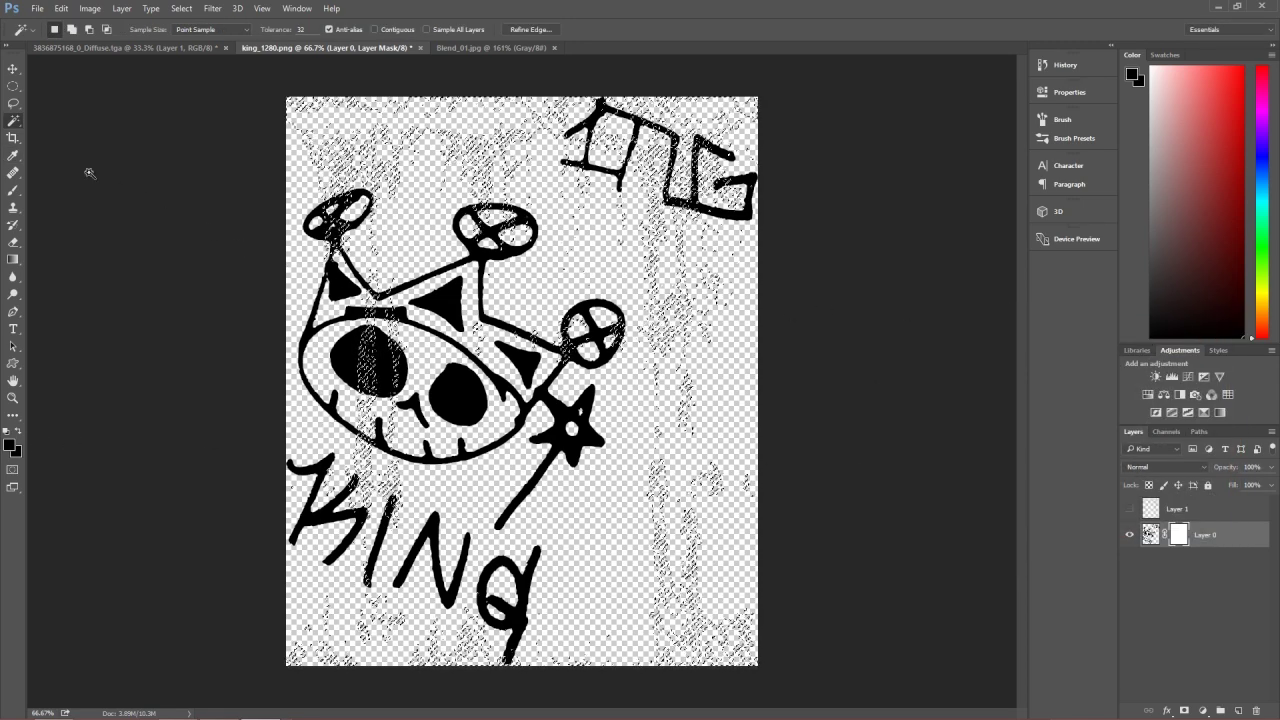
left_click(13, 190)
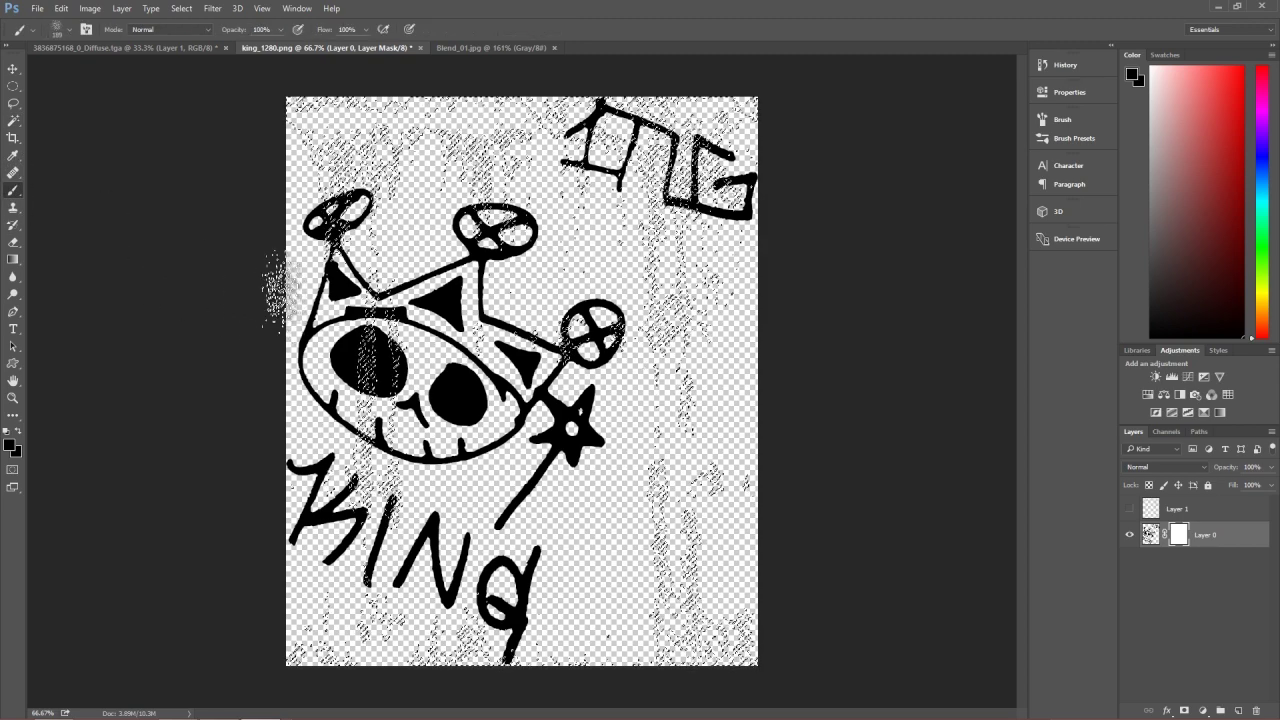
left_click(69, 33)
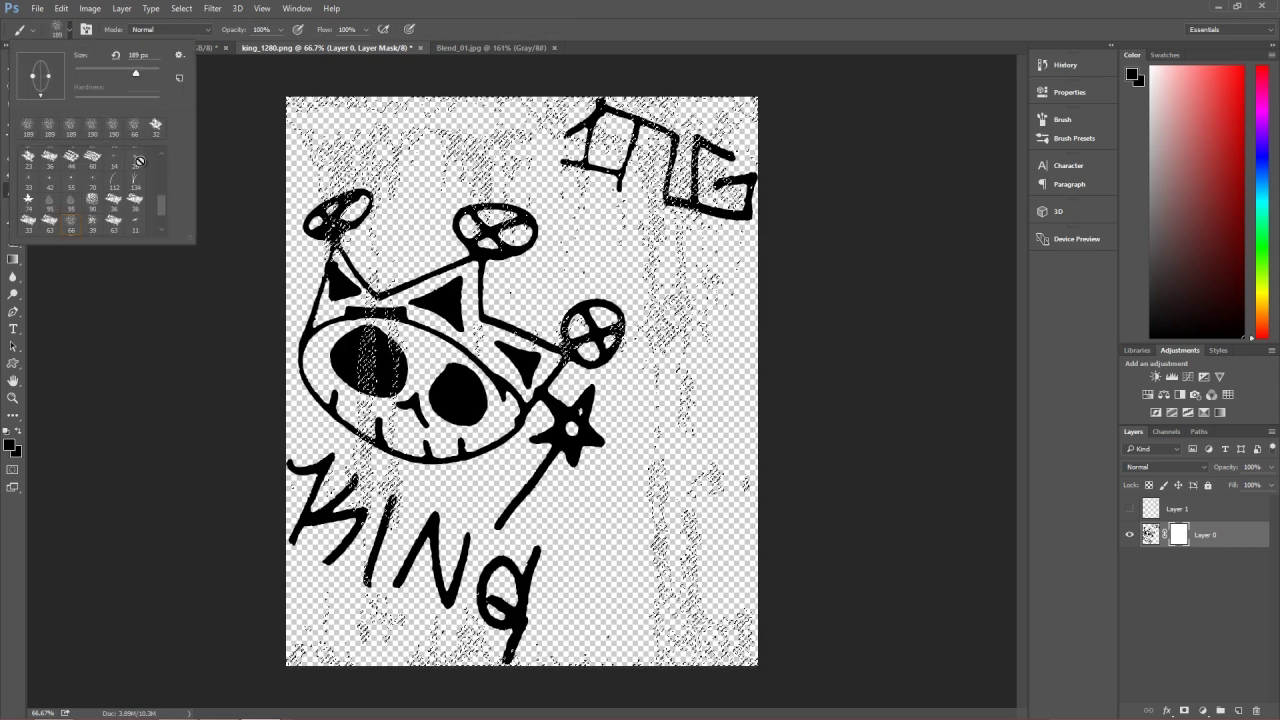
left_click_drag(166, 213, 166, 162)
left_click(140, 165)
Paint black on the Layer 0 mask through the grunge selection, over the crown, face and lettering, to wear the artwork away
left_click_drag(334, 207, 339, 227)
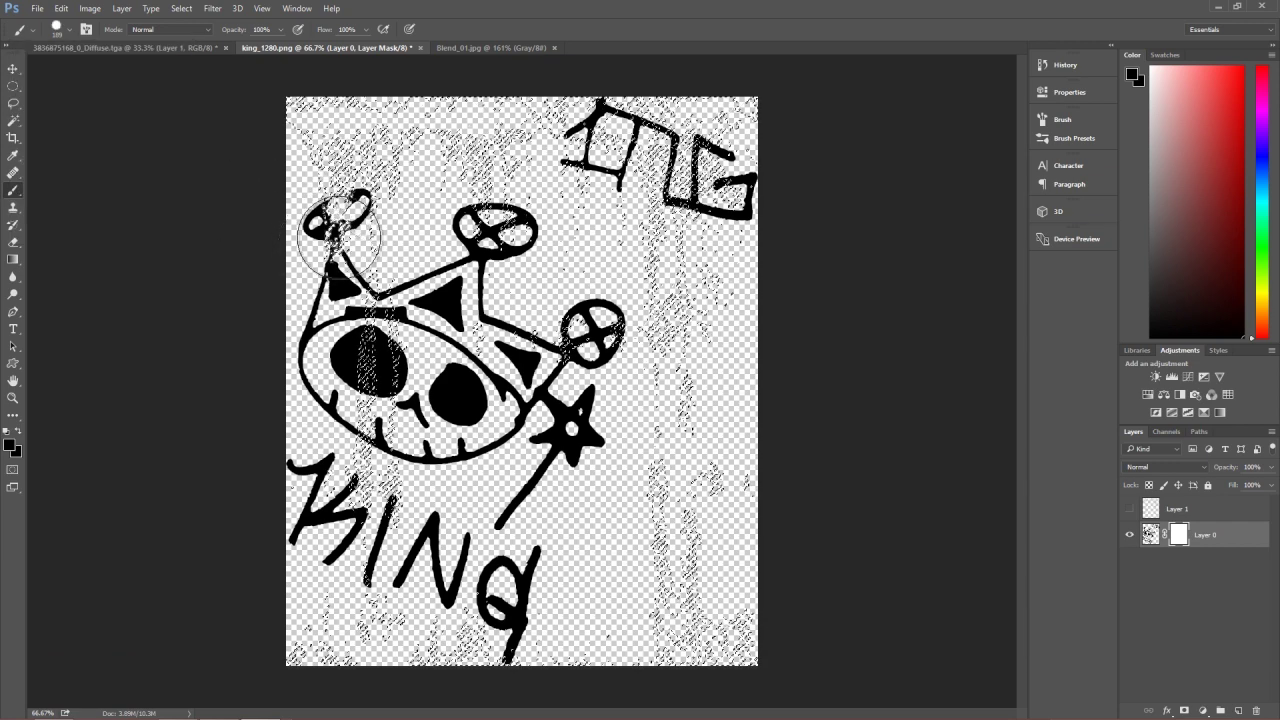
left_click_drag(365, 358, 350, 435)
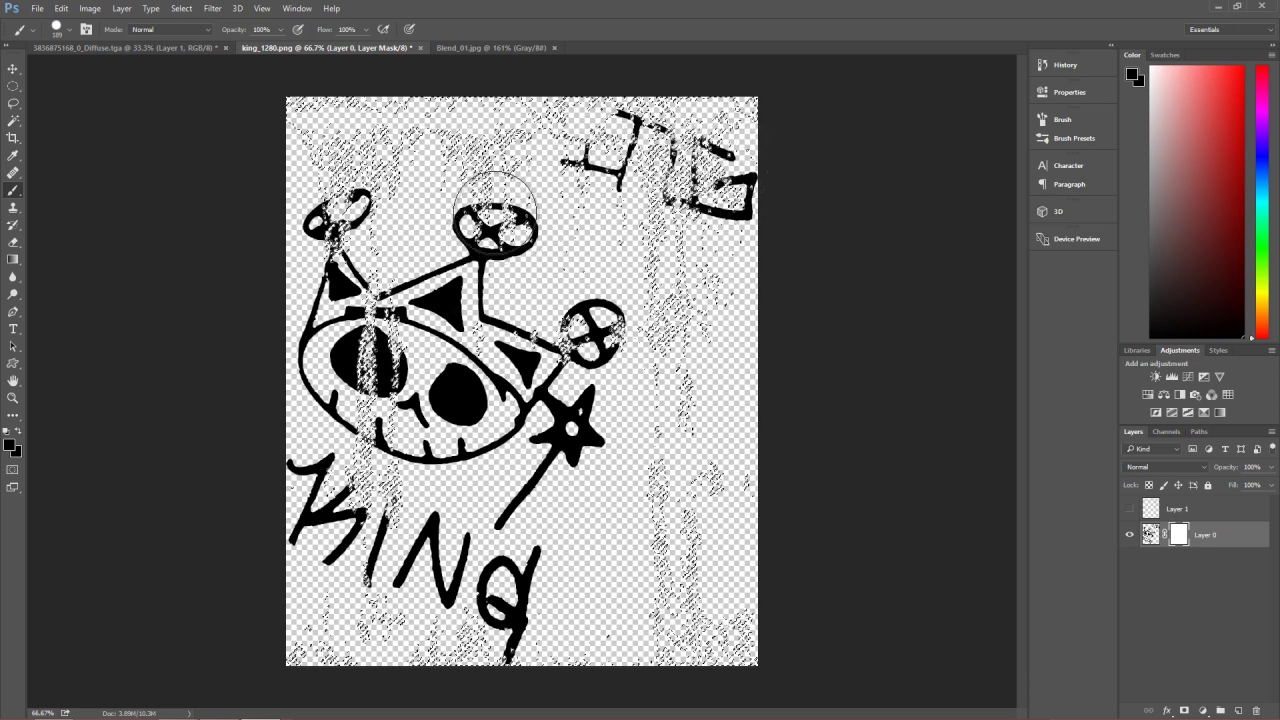
left_click_drag(368, 521, 366, 450)
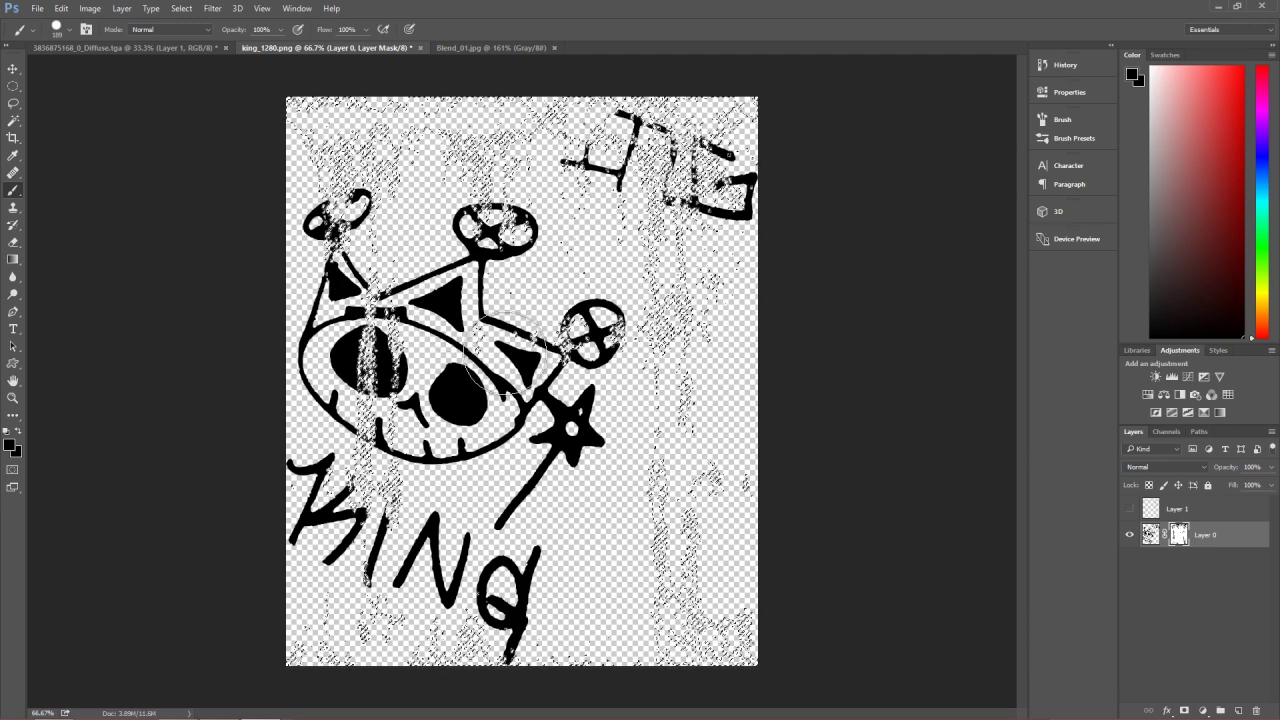
Switch to the recently used 189 px textured spatter brush and set its tip roundness to 40%
scroll(522, 446, "up", 2, "alt")
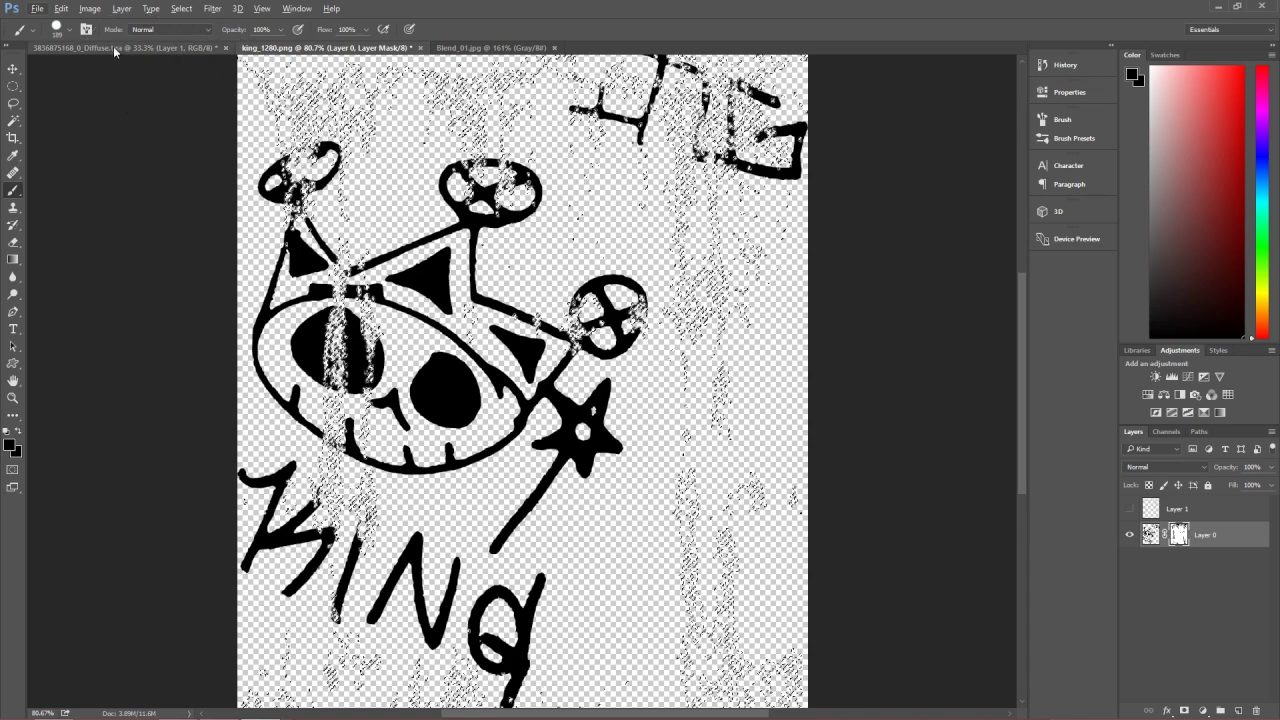
left_click(68, 31)
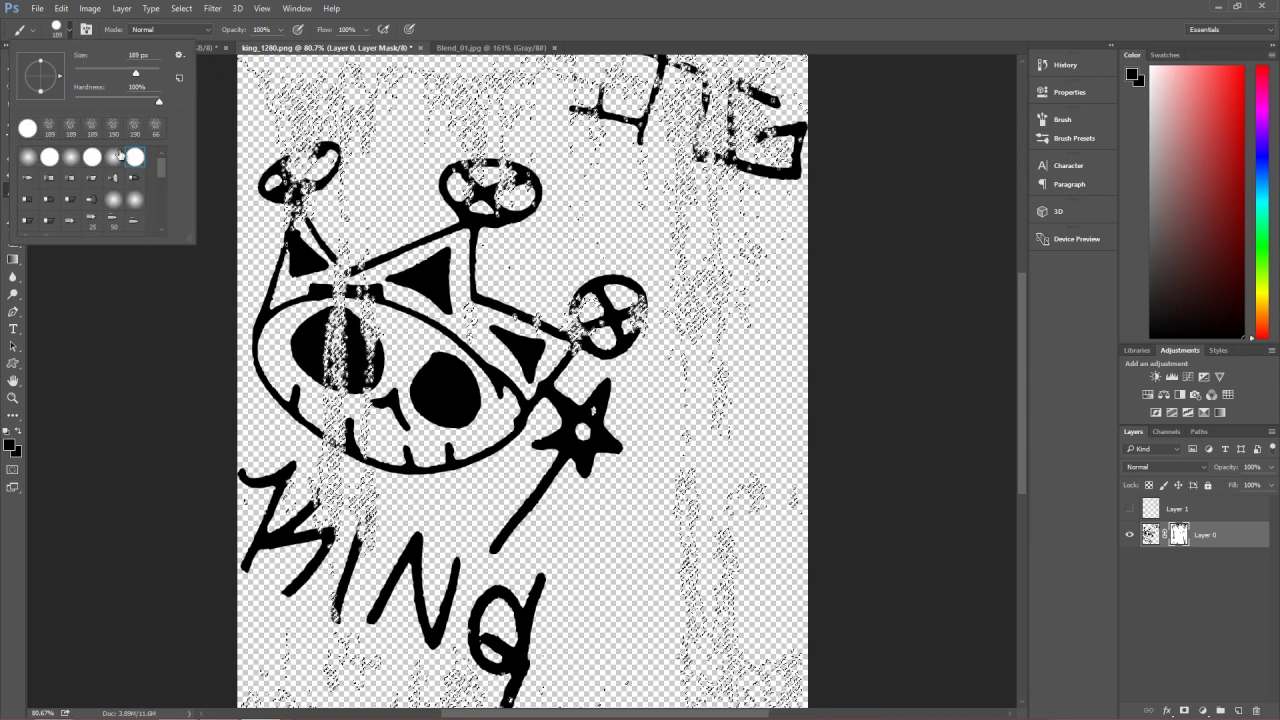
left_click(48, 128)
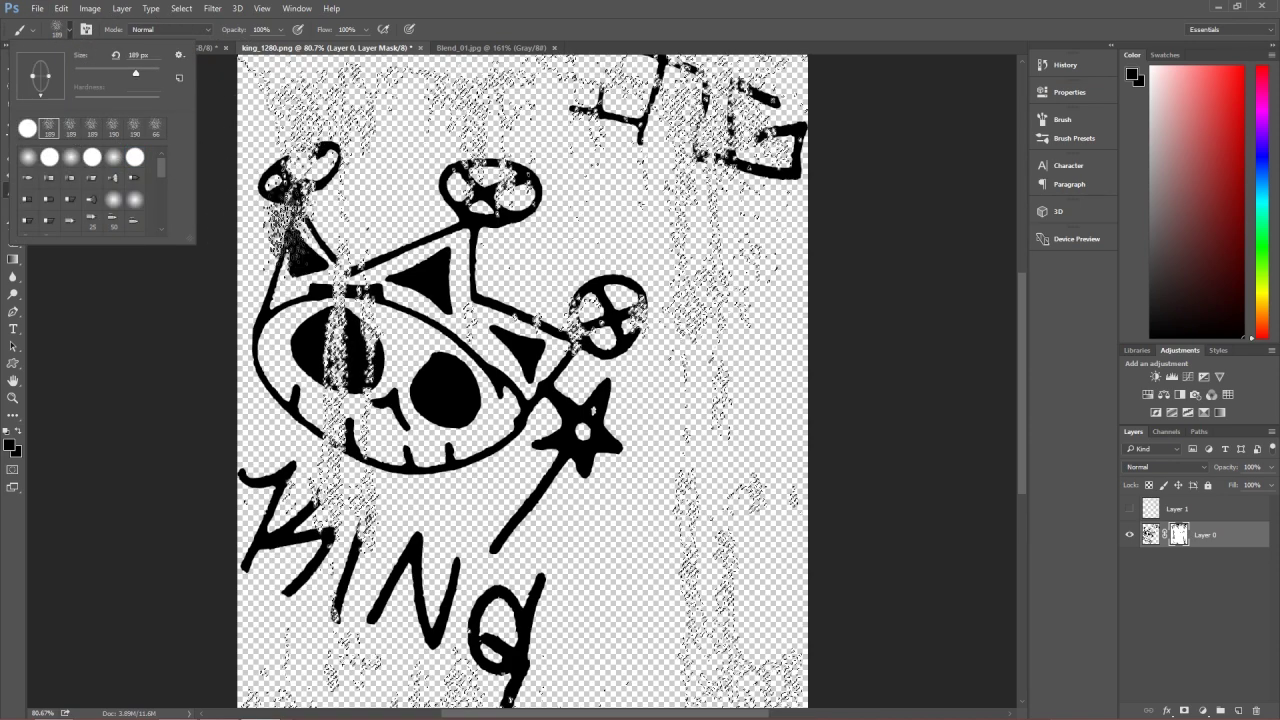
left_click(86, 29)
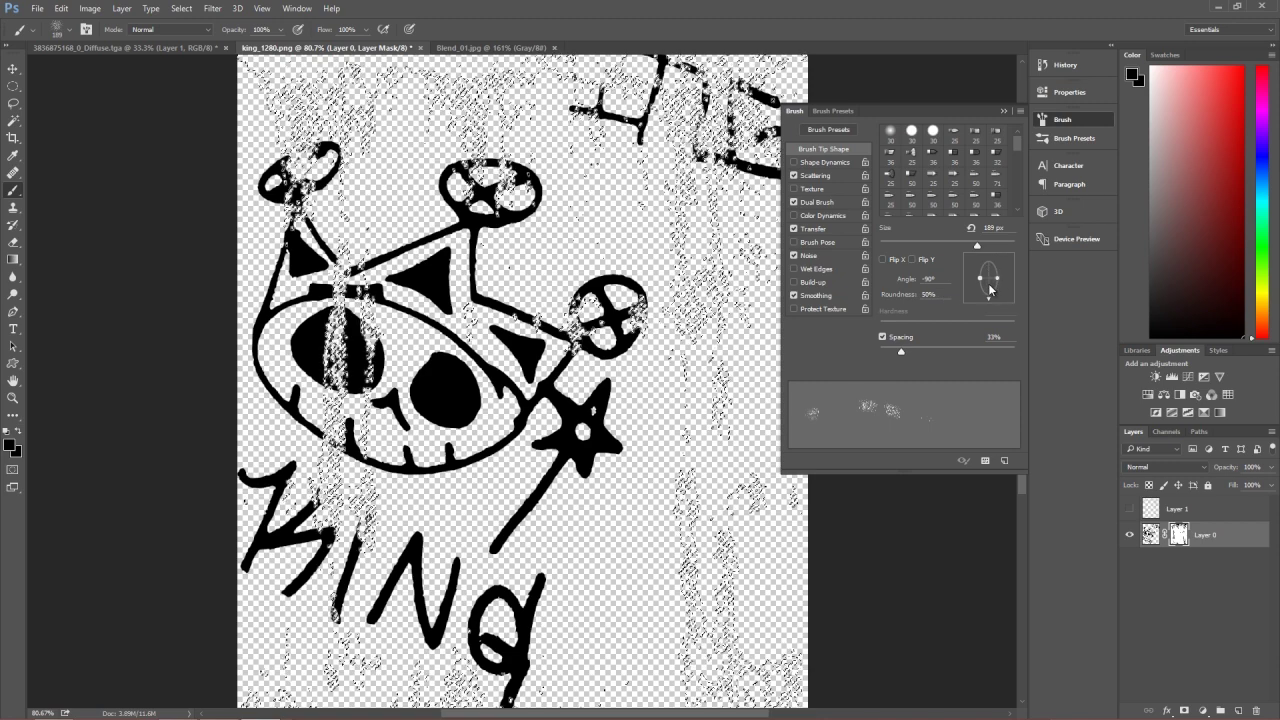
left_click(900, 296)
type("25")
key("Return")
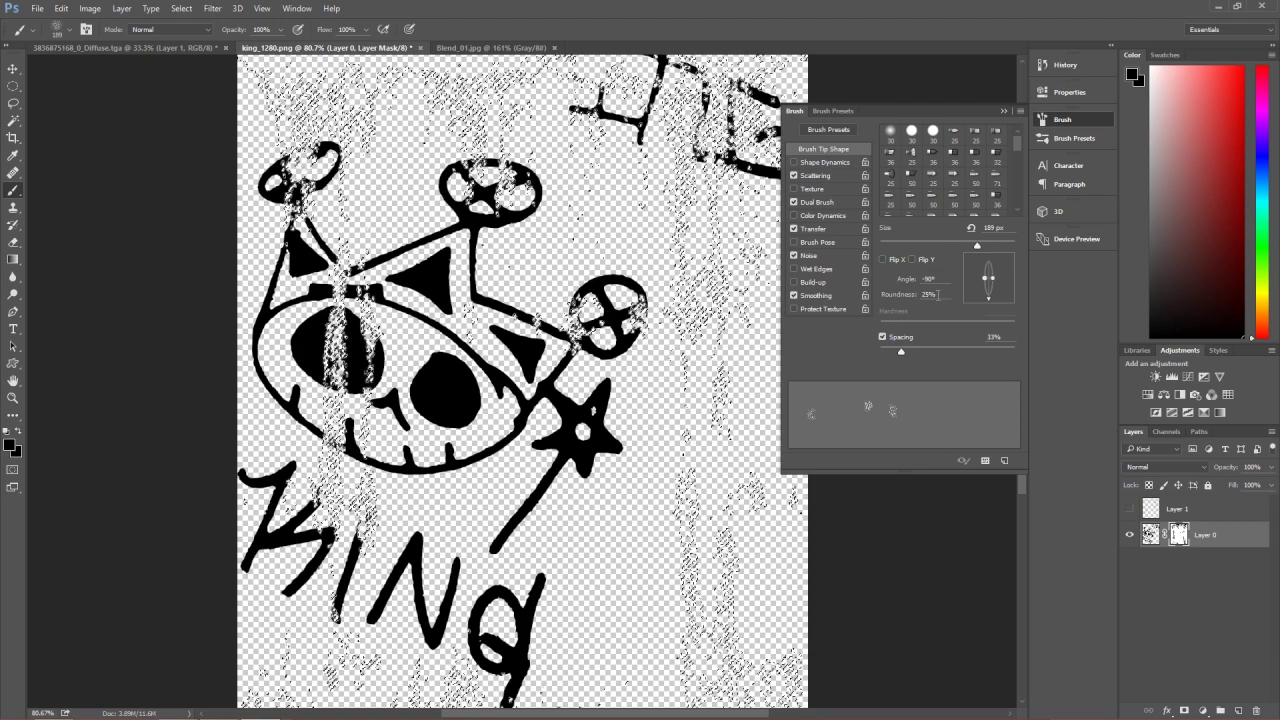
type("40")
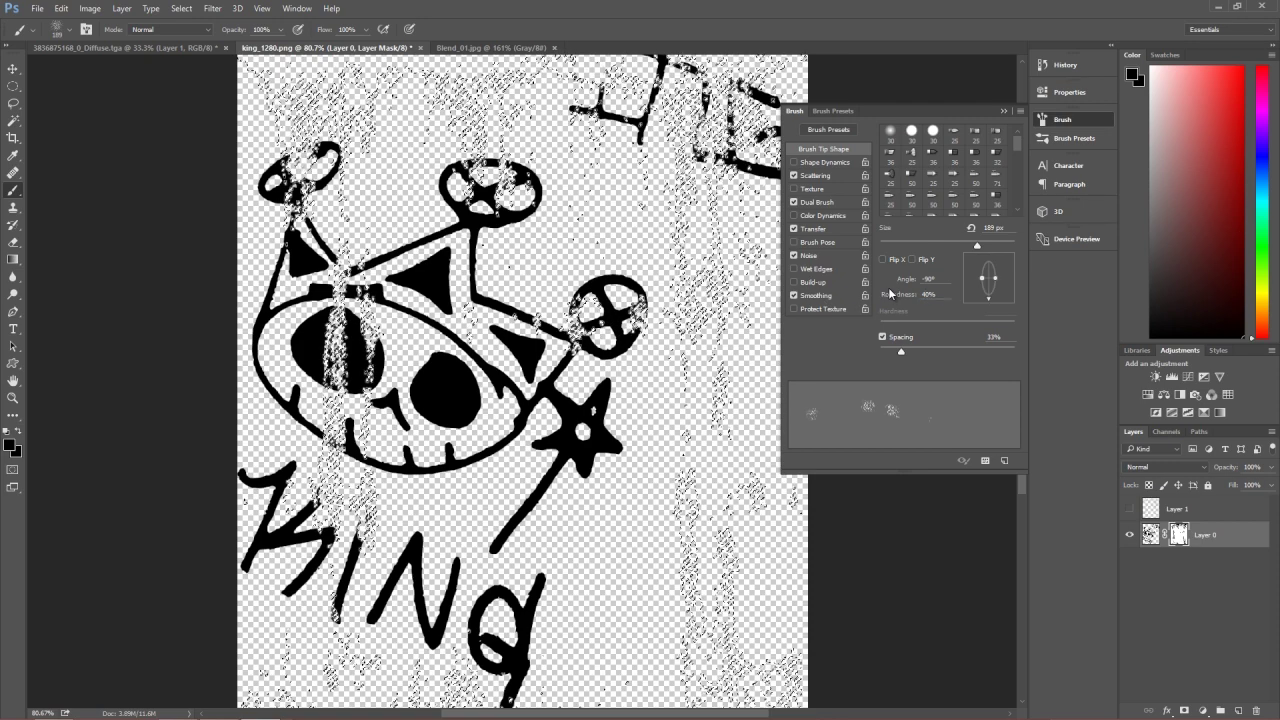
key("F5")
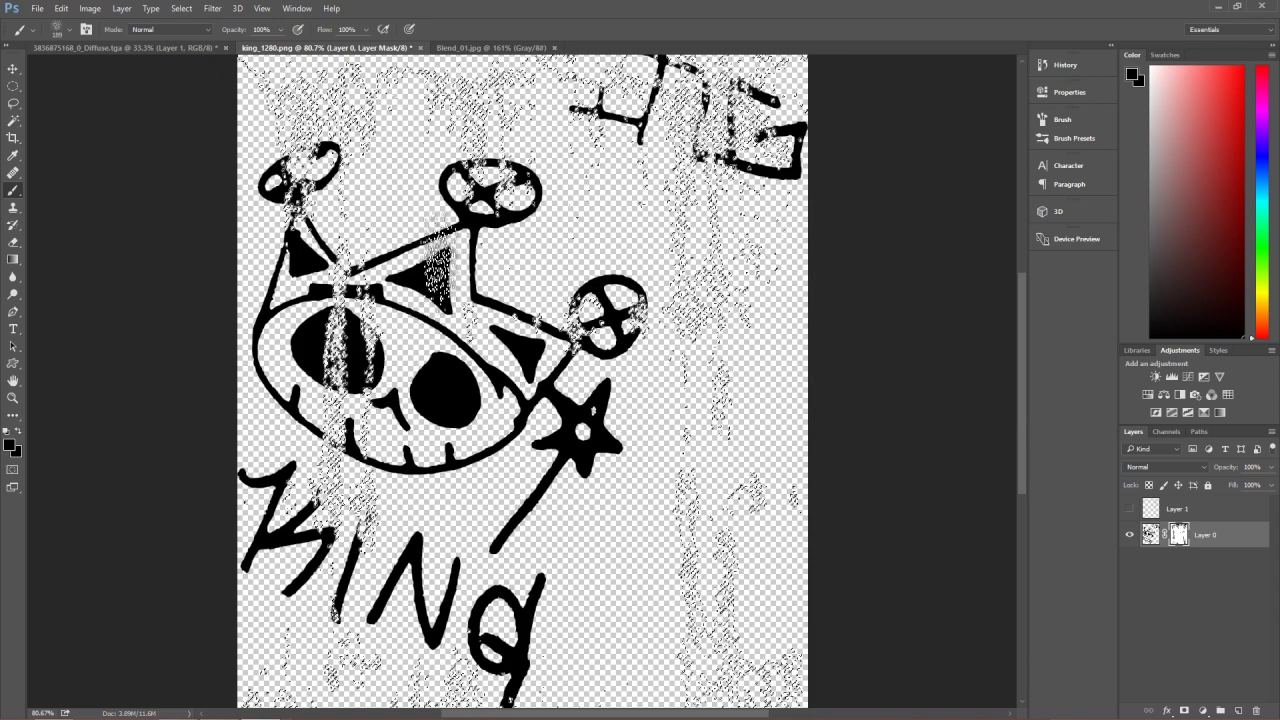
Clear the selection and dab the spatter brush on the mask over the eye, mouth, lettering, crown and star to fade them
key("ctrl+d")
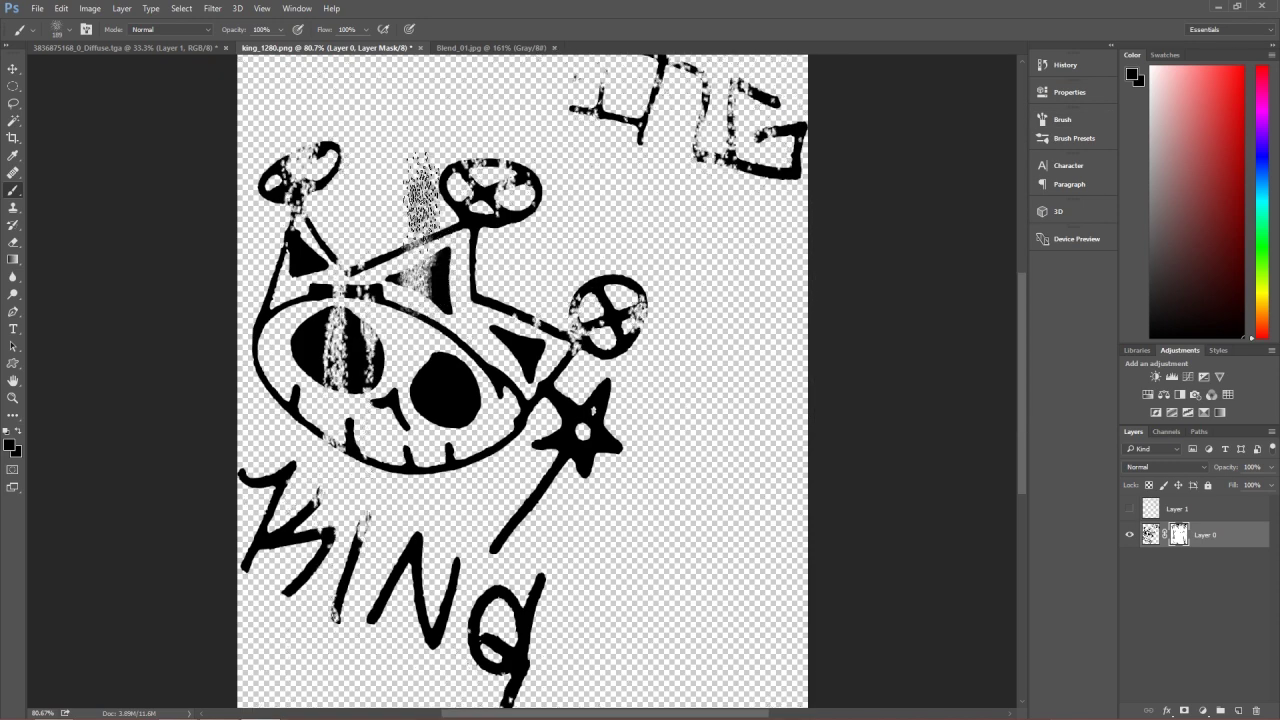
left_click(447, 406)
left_click(475, 485)
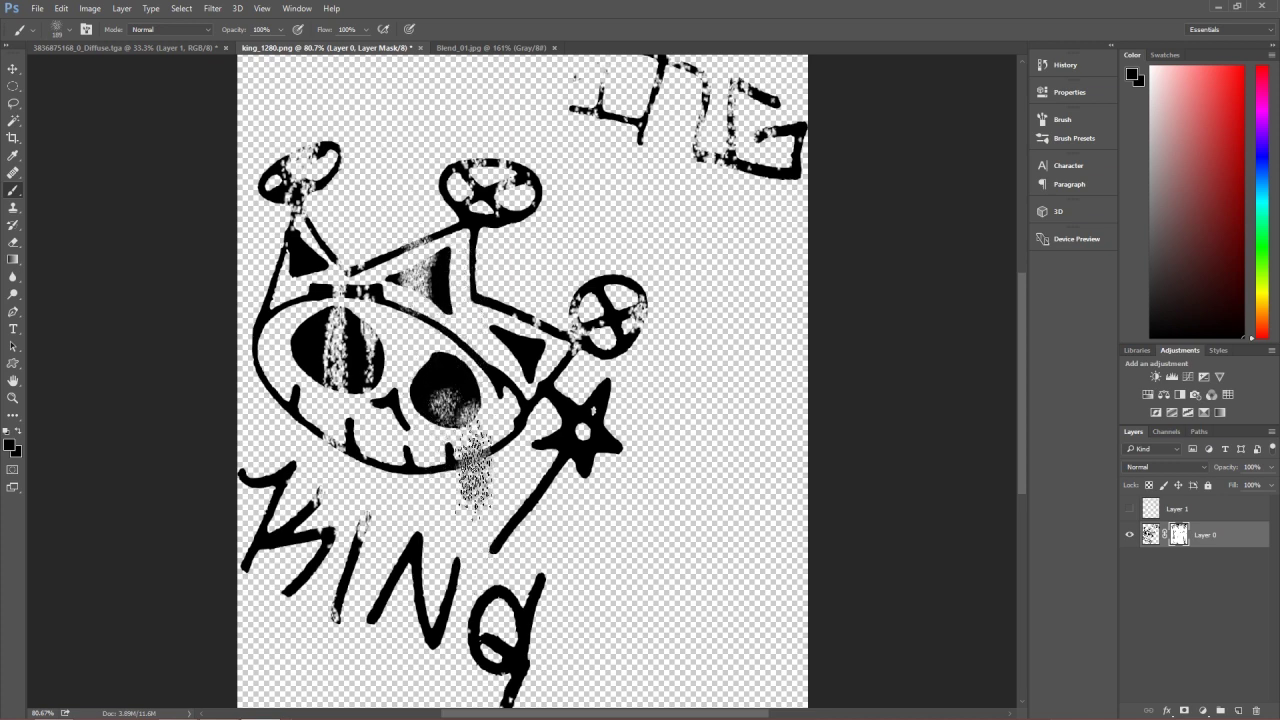
left_click_drag(415, 492, 415, 594)
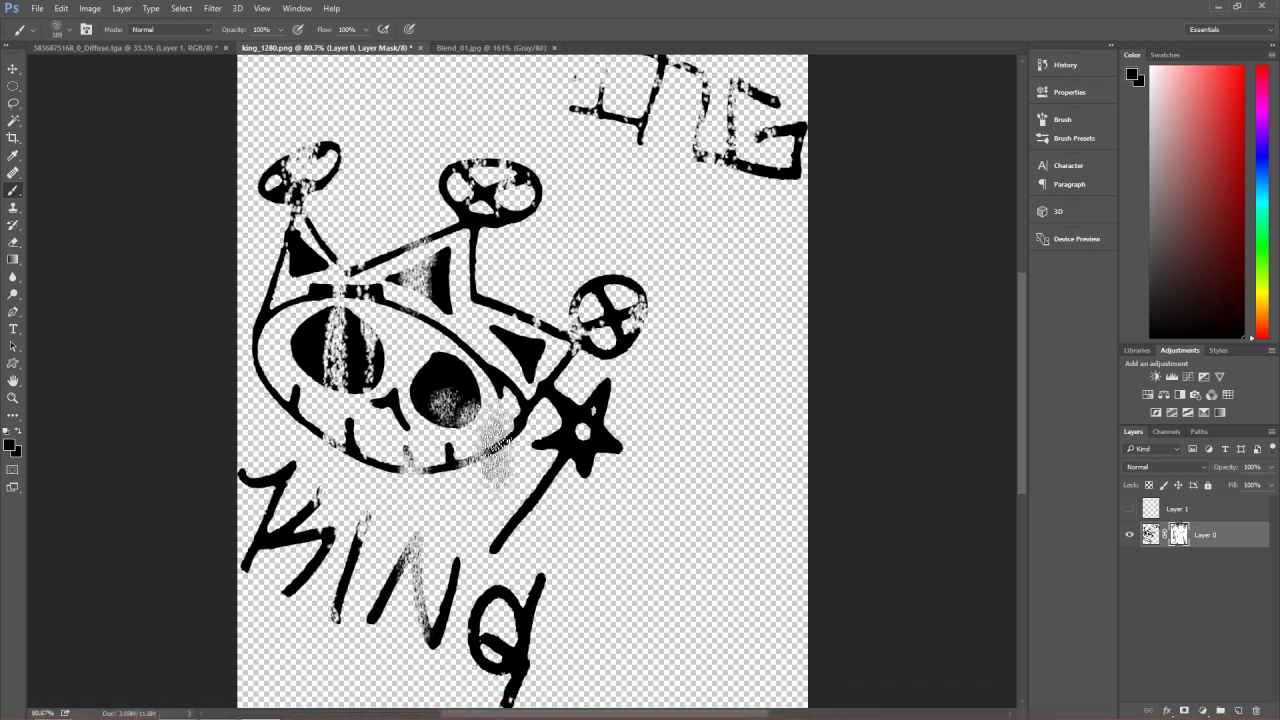
left_click_drag(502, 340, 508, 400)
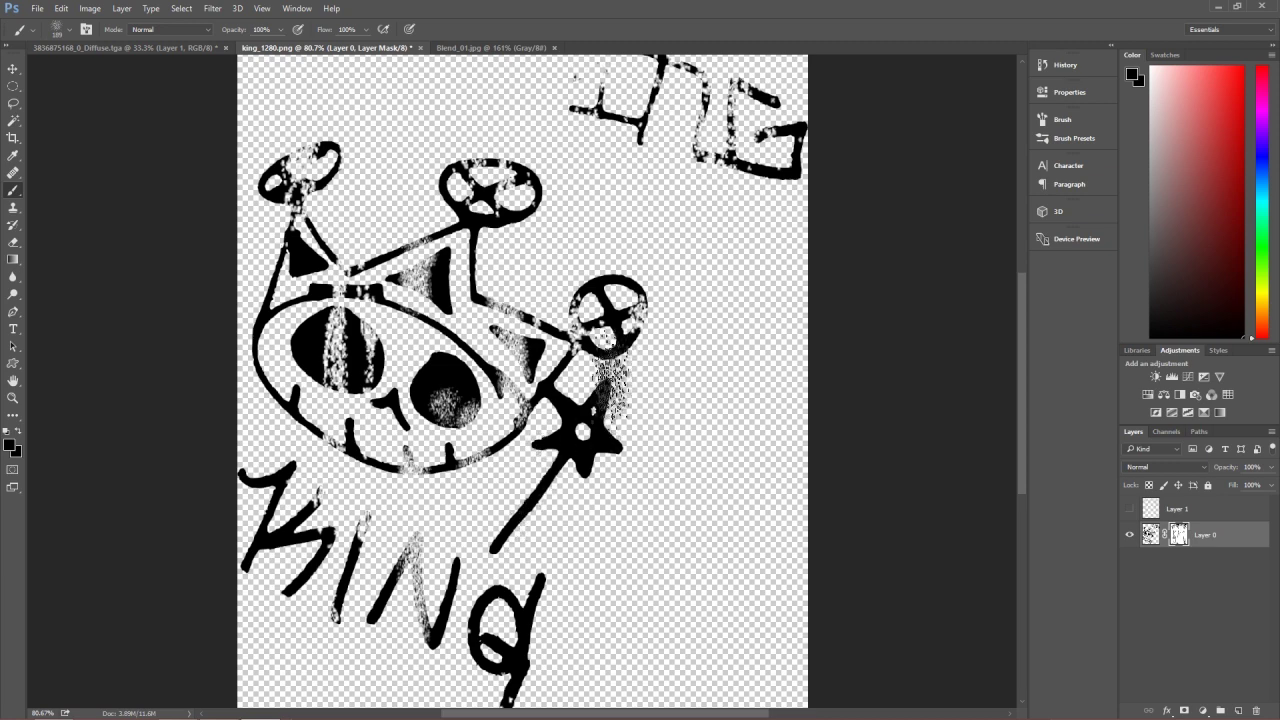
left_click_drag(610, 390, 608, 428)
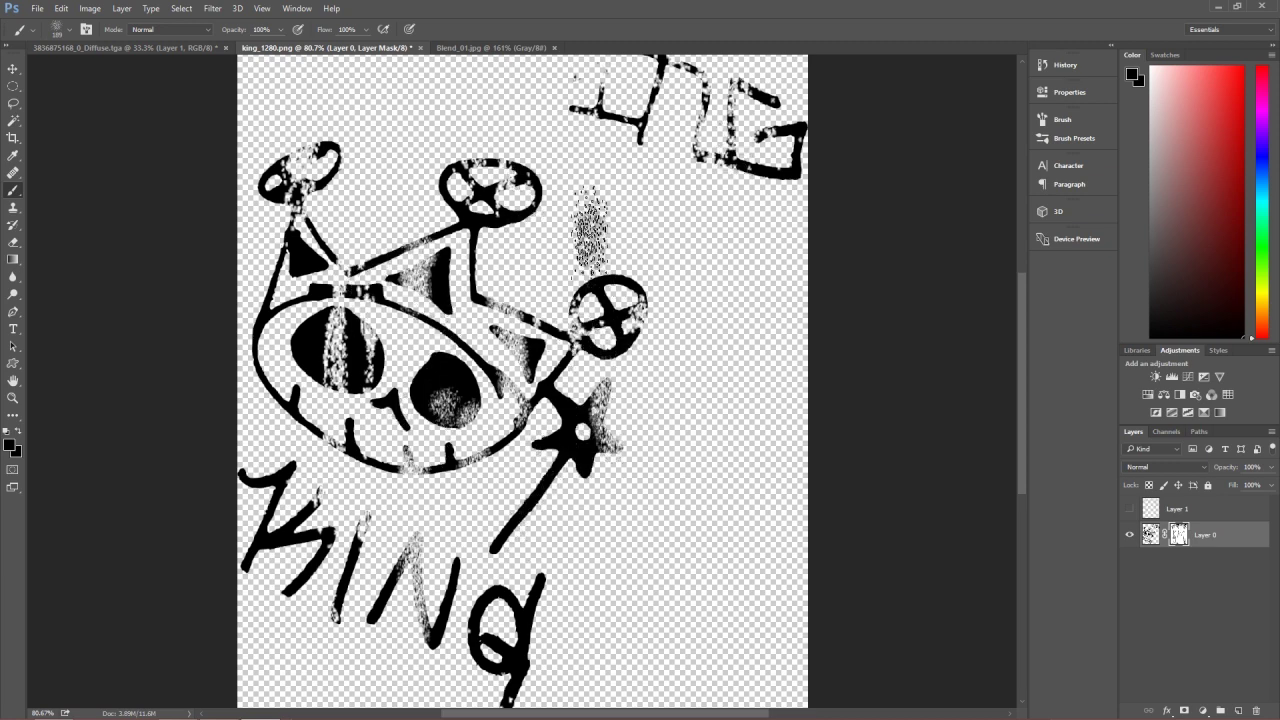
Save a copy of the weathered artwork to the Desktop as a PNG named test
left_click(38, 9)
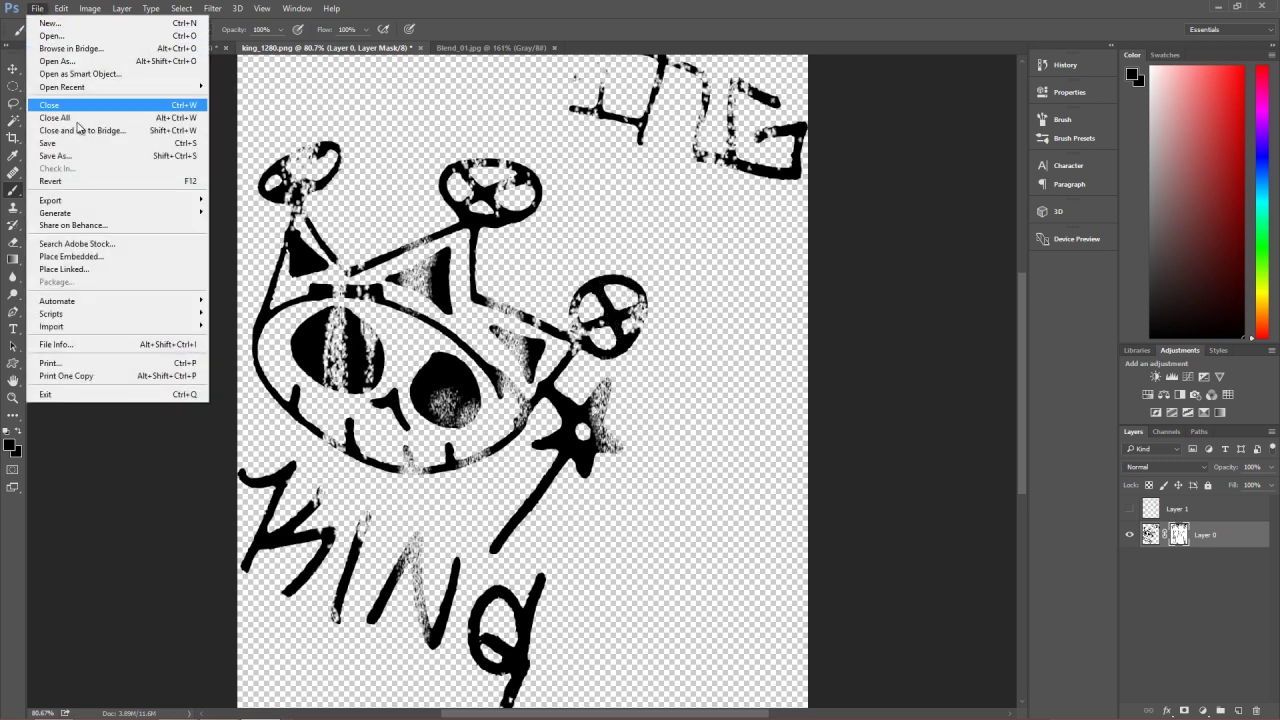
left_click(80, 157)
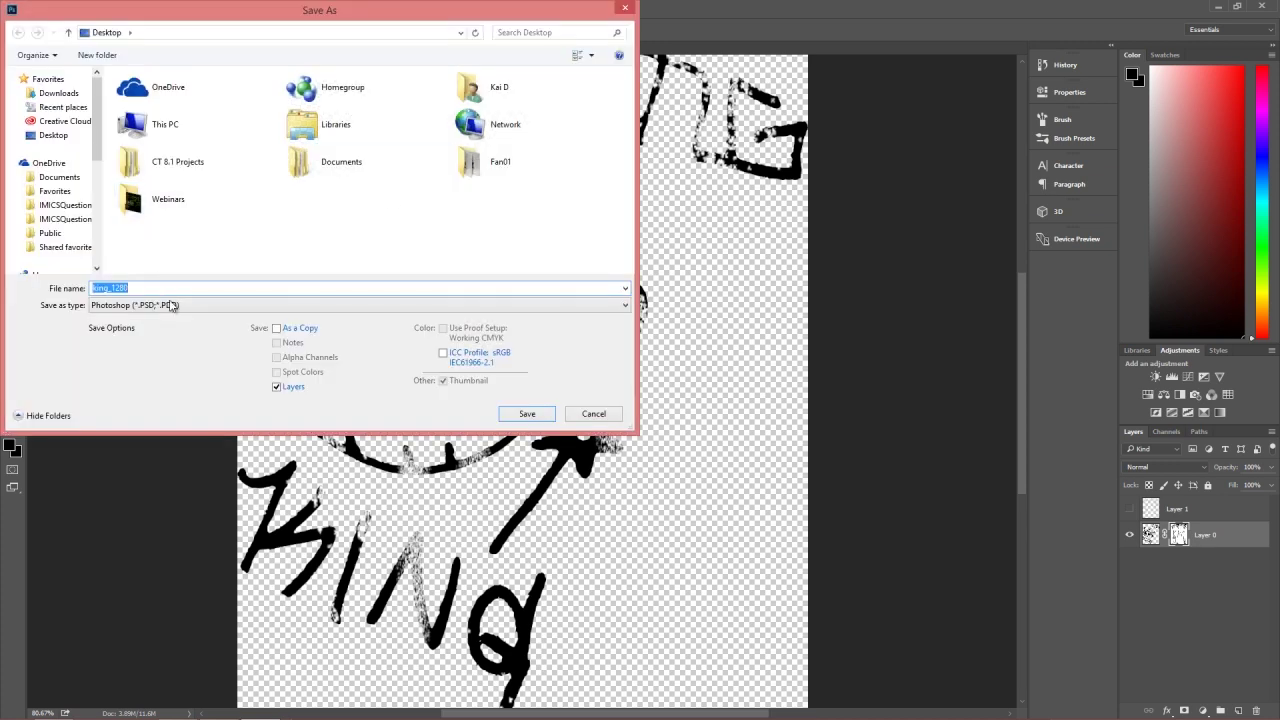
left_click(172, 305)
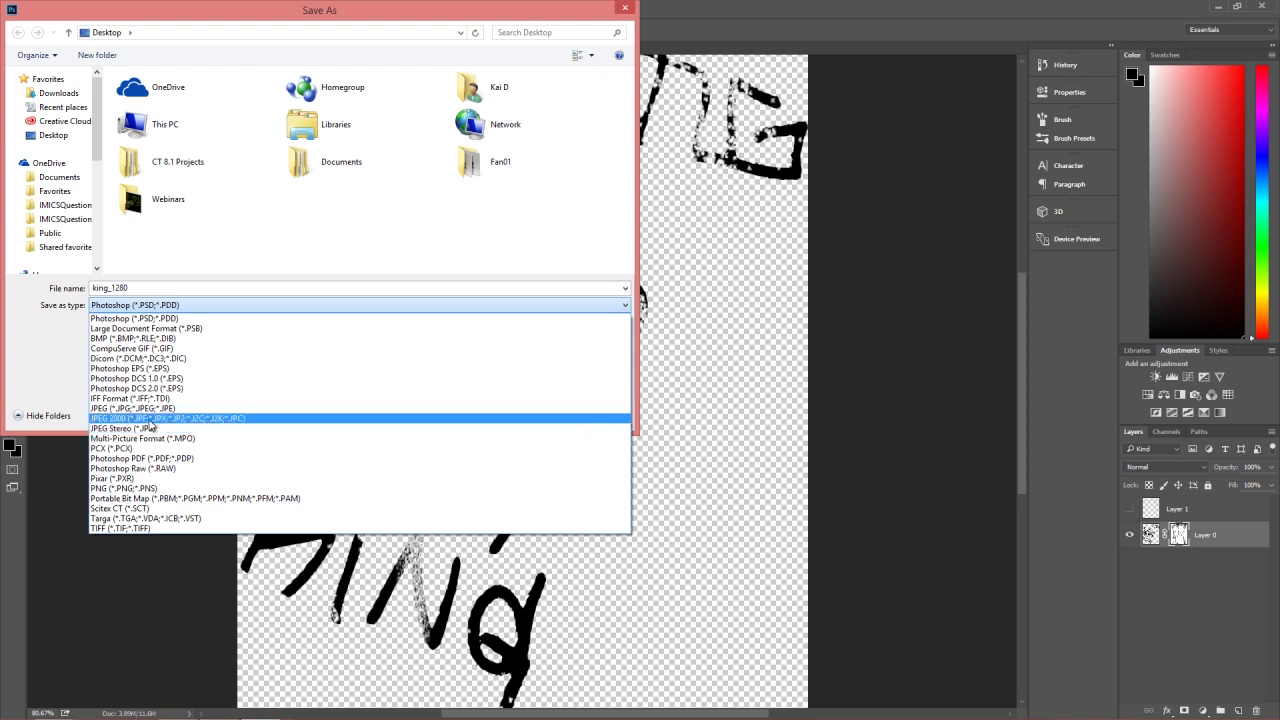
left_click(140, 408)
left_click(177, 289)
left_click(177, 289)
type(".png")
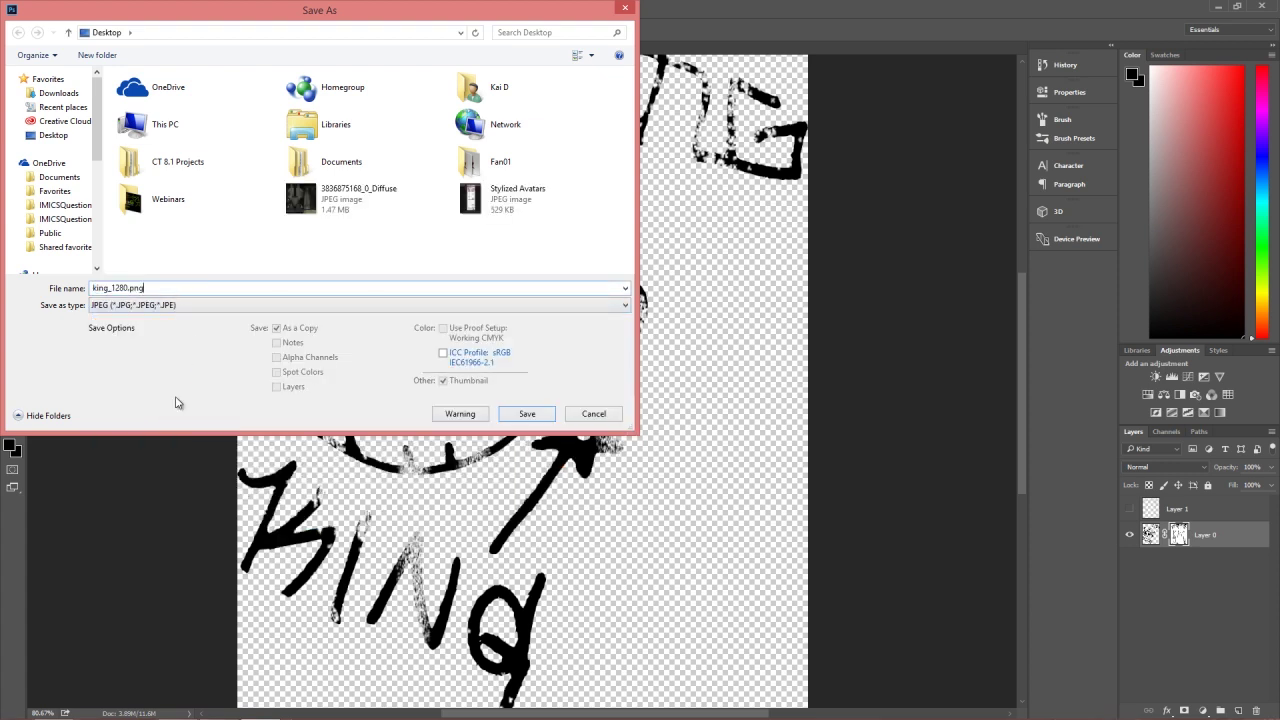
left_click(194, 307)
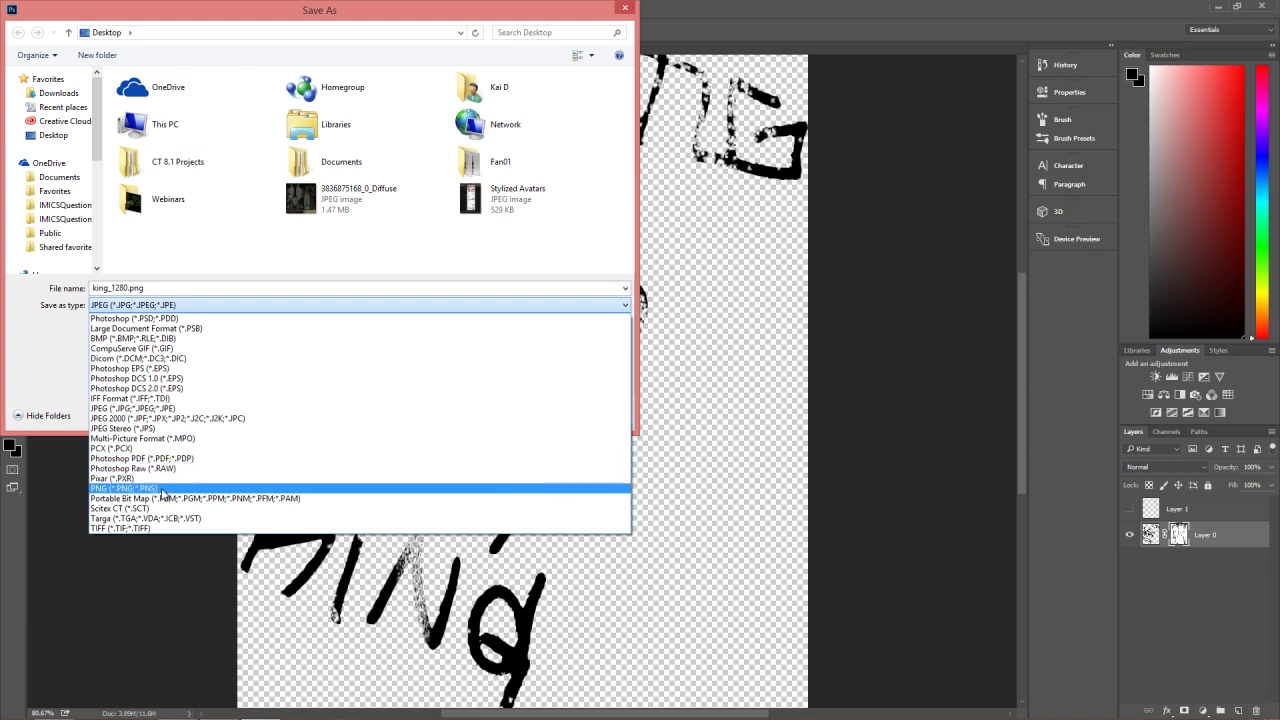
left_click(166, 489)
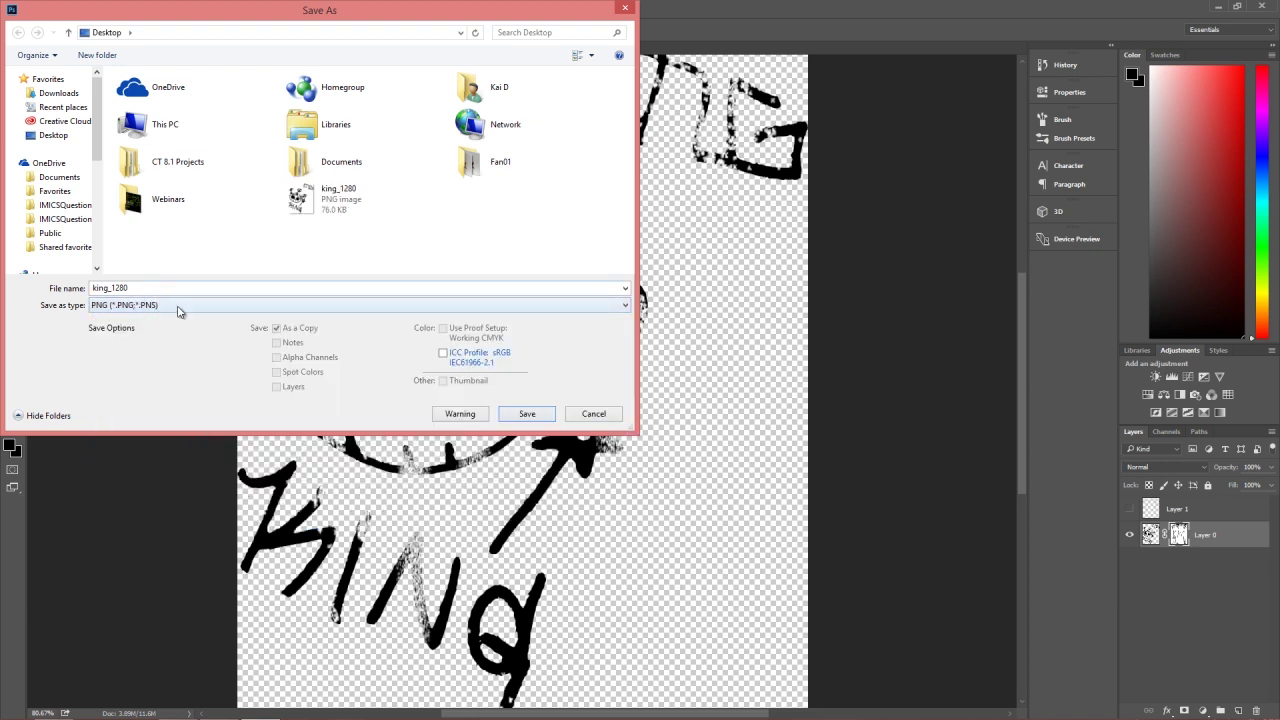
left_click(167, 289)
type("test")
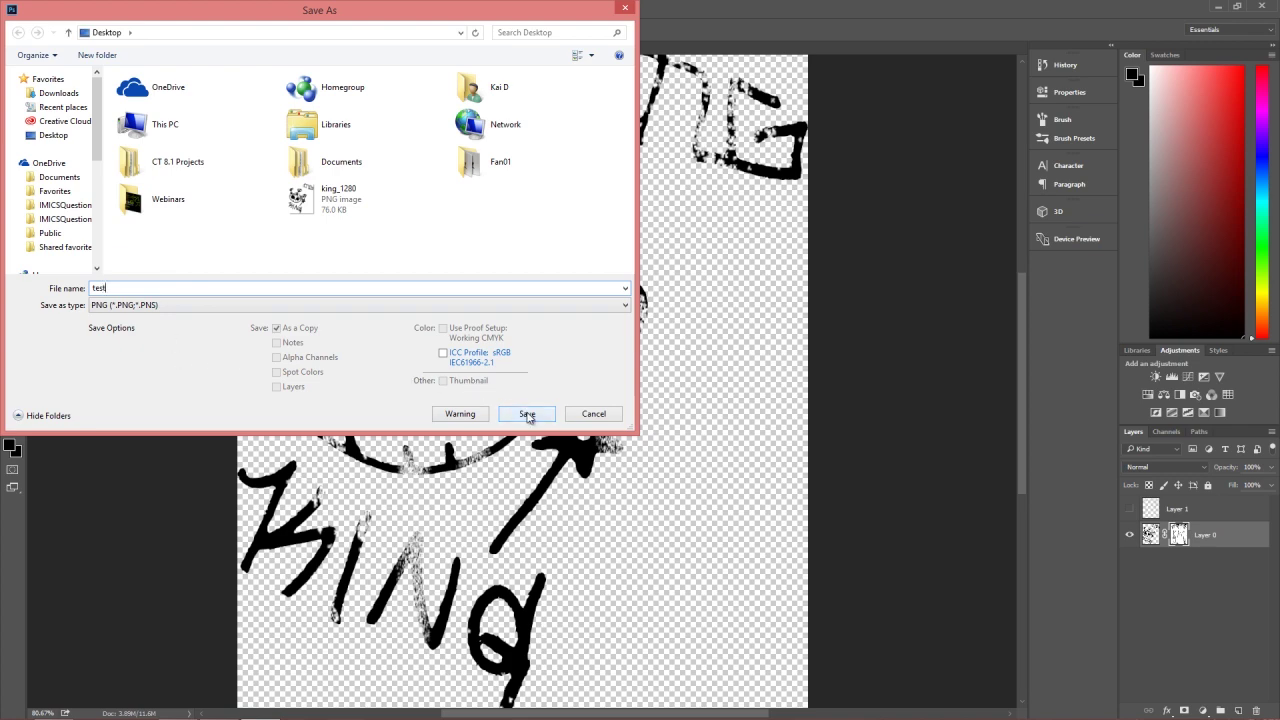
left_click(527, 413)
left_click(686, 224)
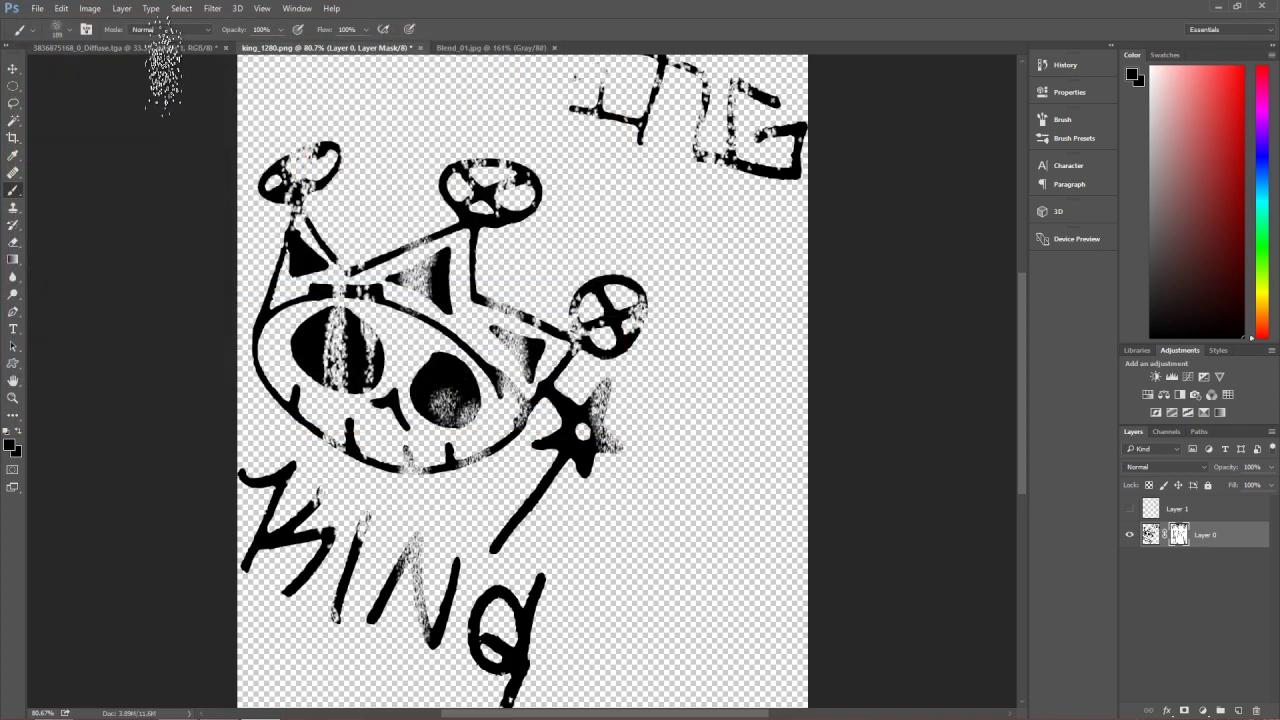
left_click(155, 50)
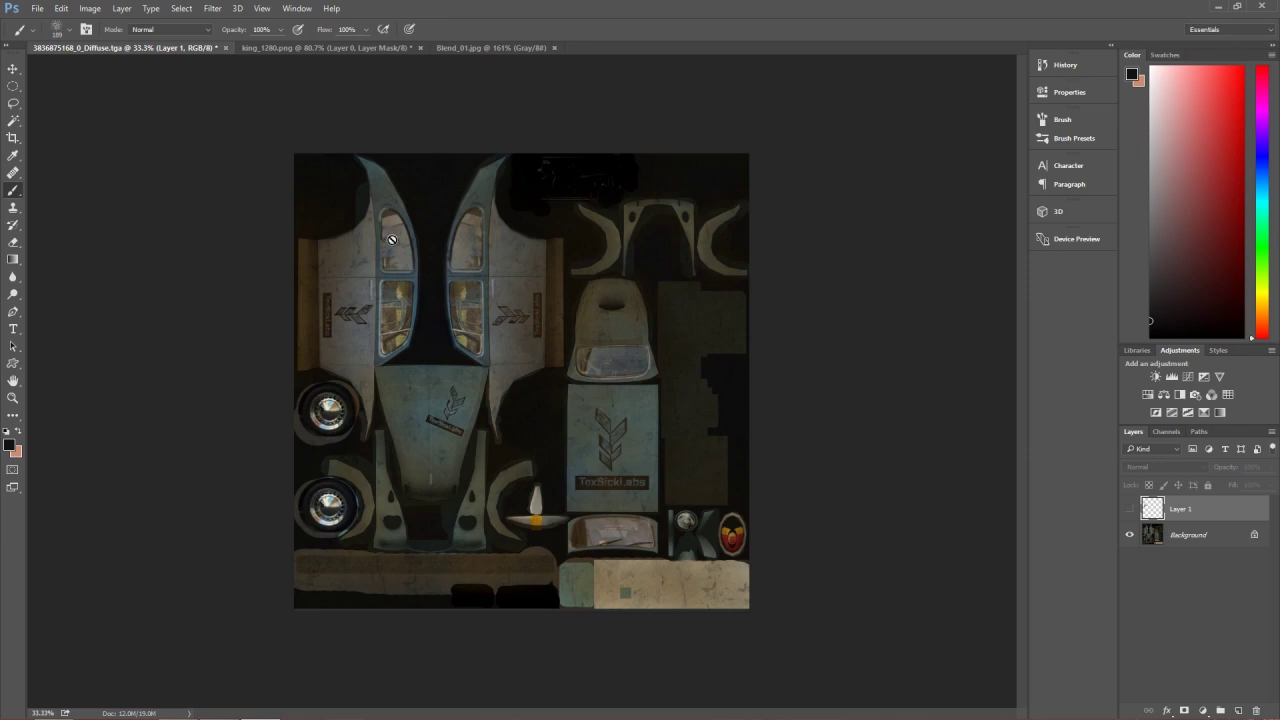
key("super+d")
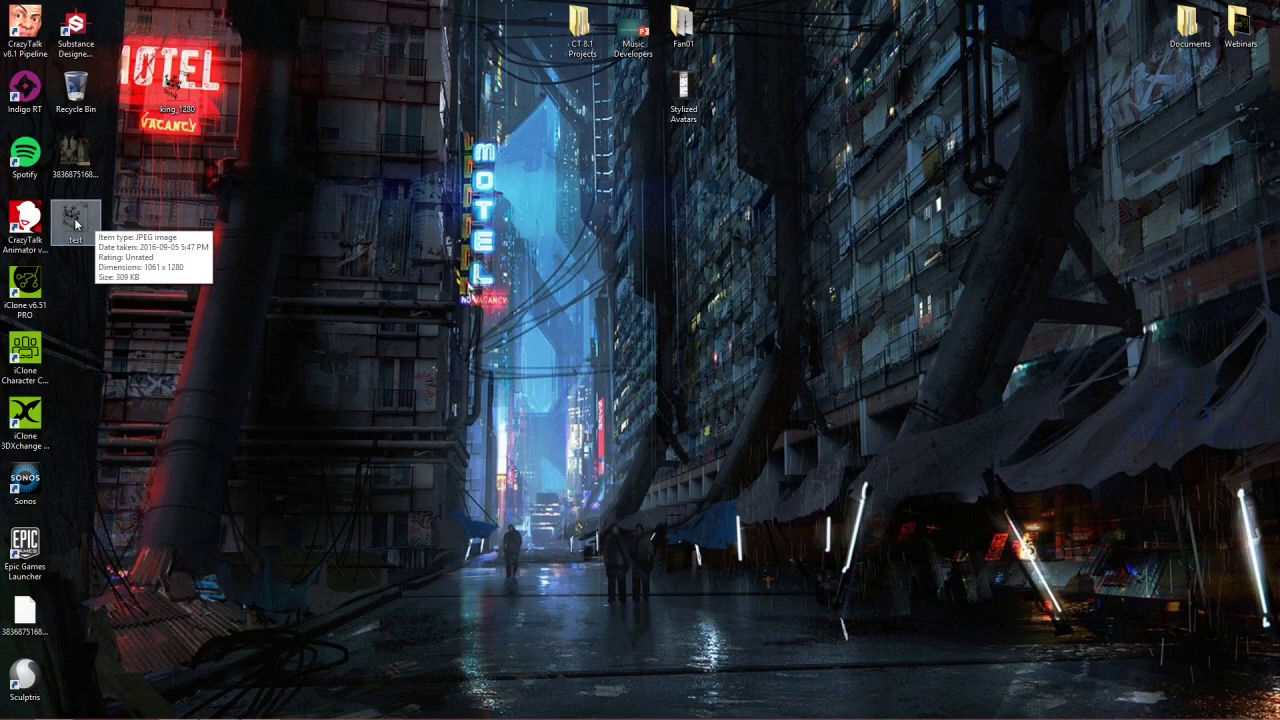
left_click_drag(75, 222, 254, 263)
key("alt+Tab")
Rotate the placed graffiti to about -86 degrees, position it over the arrow logo on the pale door panel, and commit the placement
left_click_drag(335, 250, 335, 316)
left_click_drag(420, 318, 401, 317)
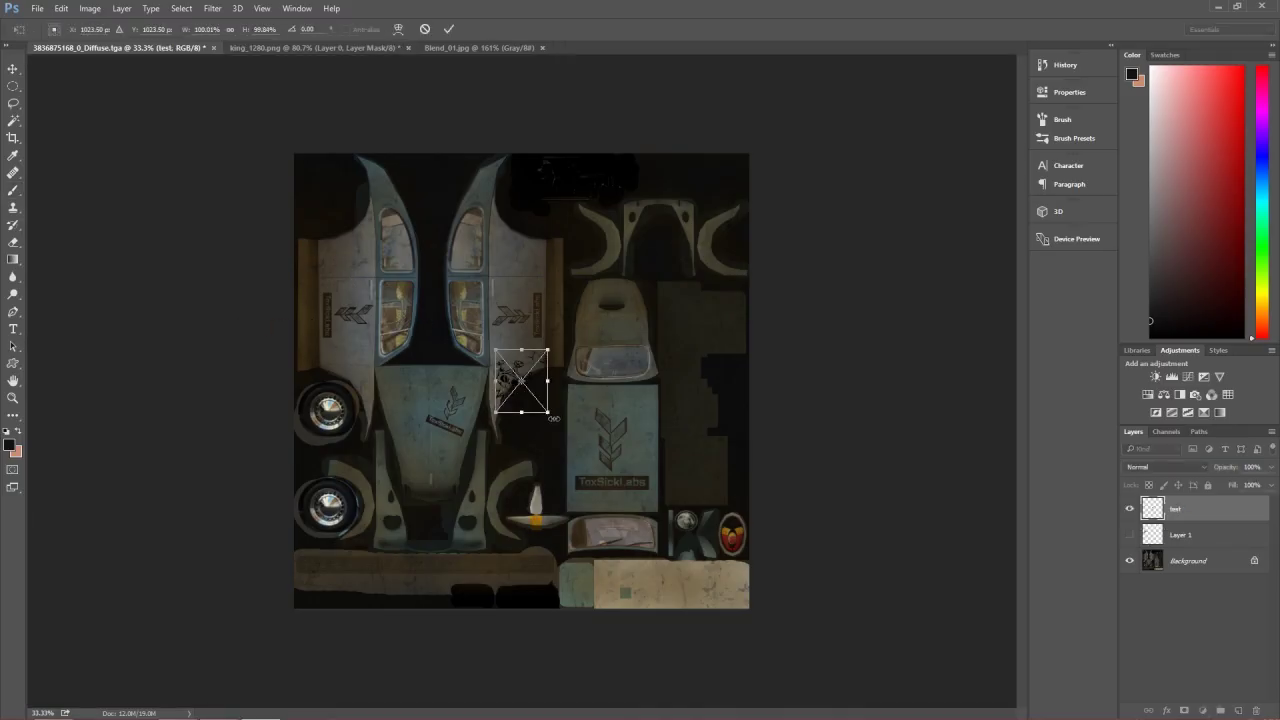
left_click_drag(562, 418, 596, 360)
scroll(595, 374, "up", 5, "alt")
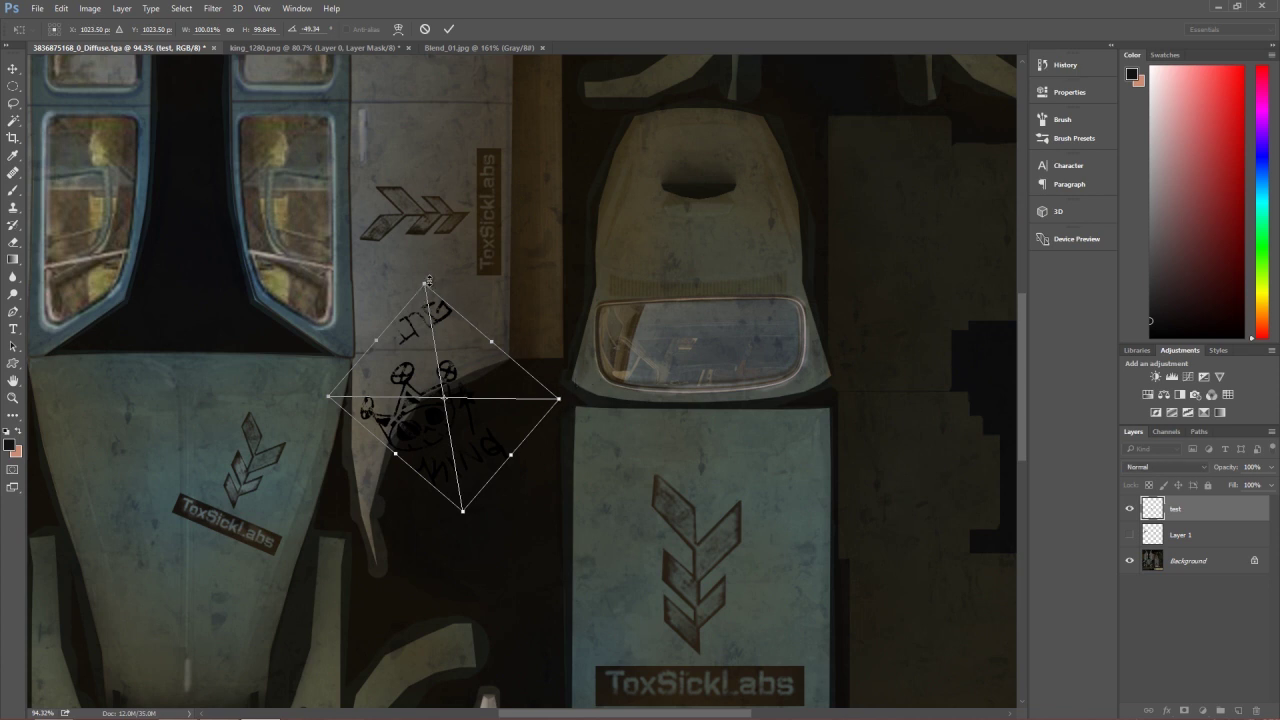
left_click_drag(418, 275, 352, 320)
mouse_move(439, 355)
left_mouse_down()
mouse_move(395, 208)
mouse_move(412, 220)
left_mouse_up()
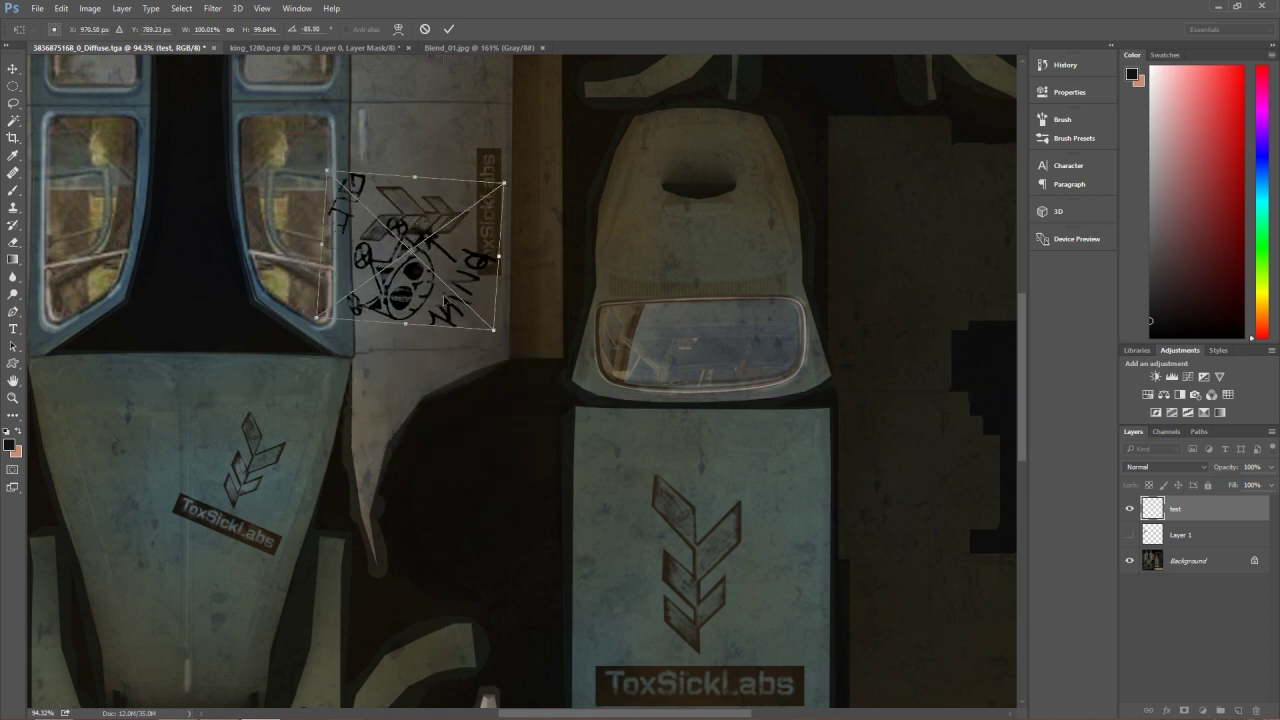
scroll(378, 293, "up", 5, "alt")
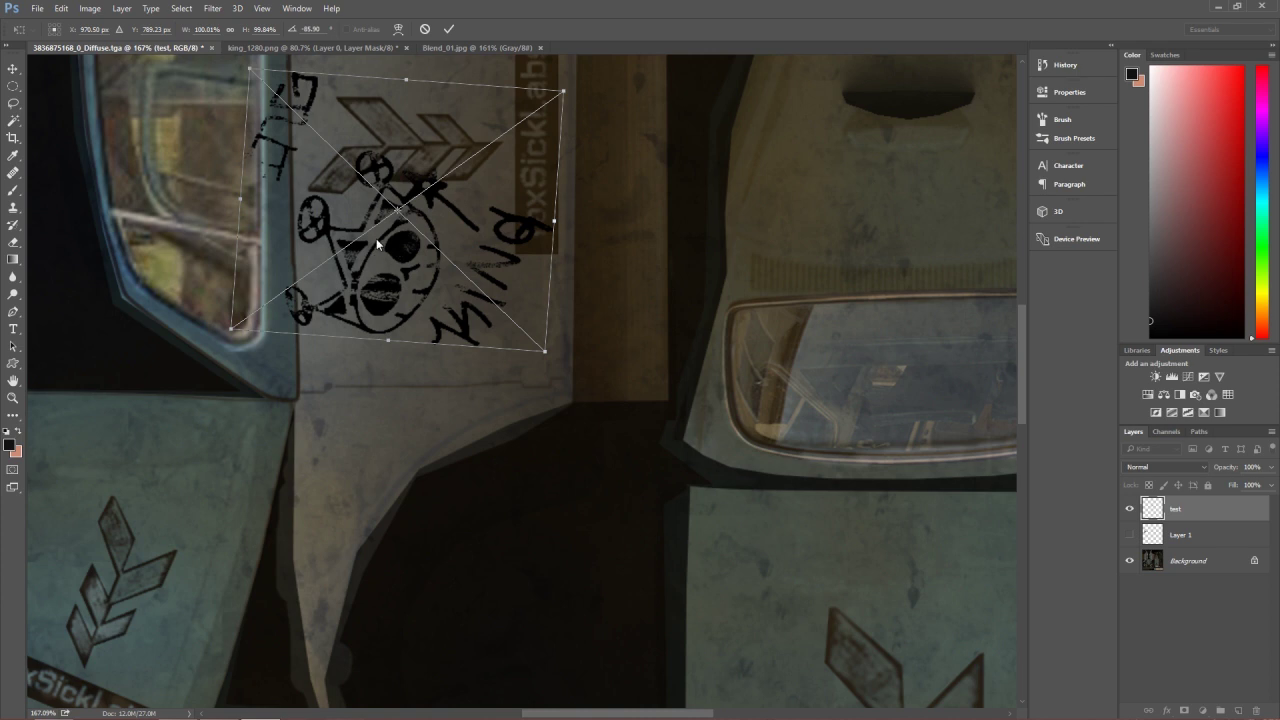
key("alt+space")
left_click(541, 2)
key("b")
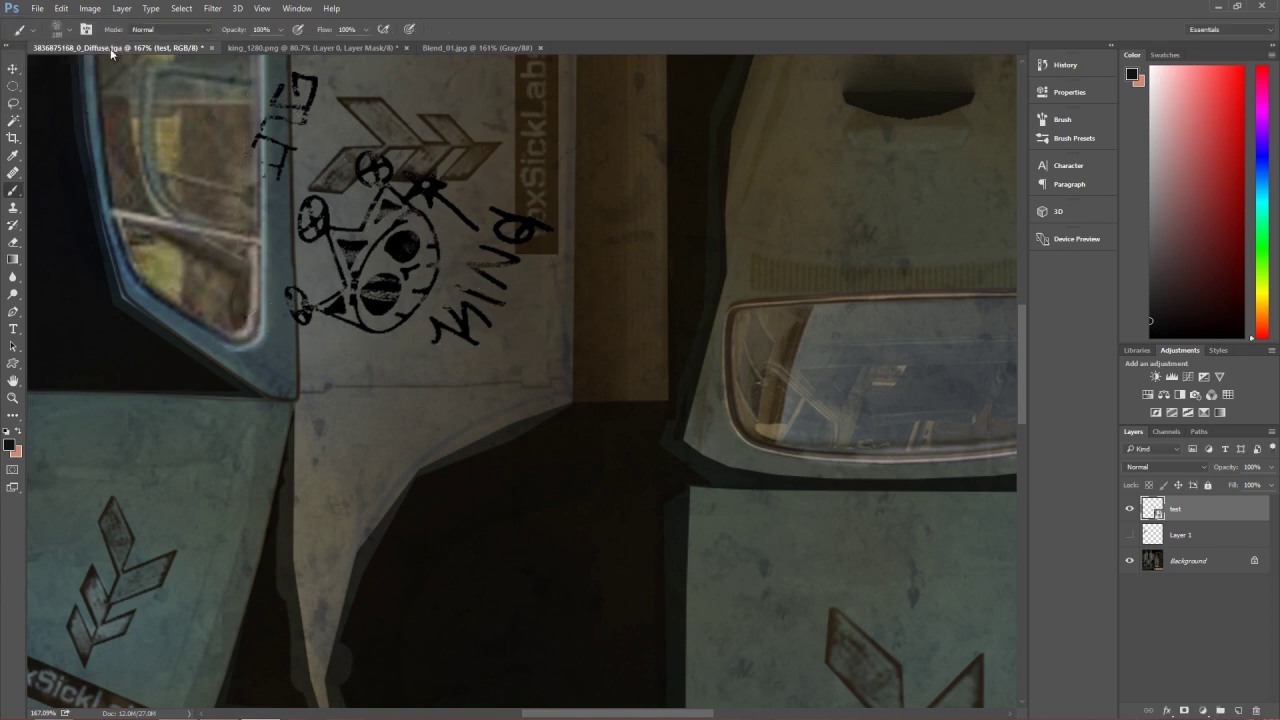
left_click(45, 11)
left_click(86, 157)
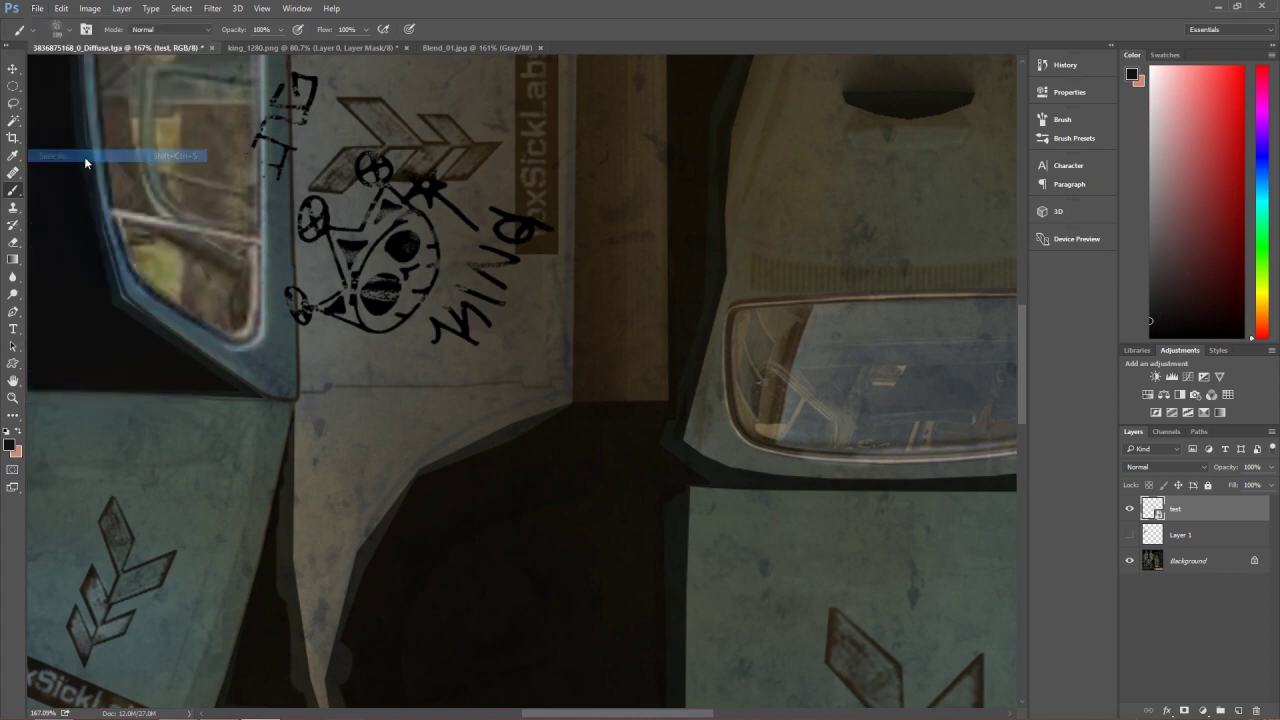
left_click(249, 306)
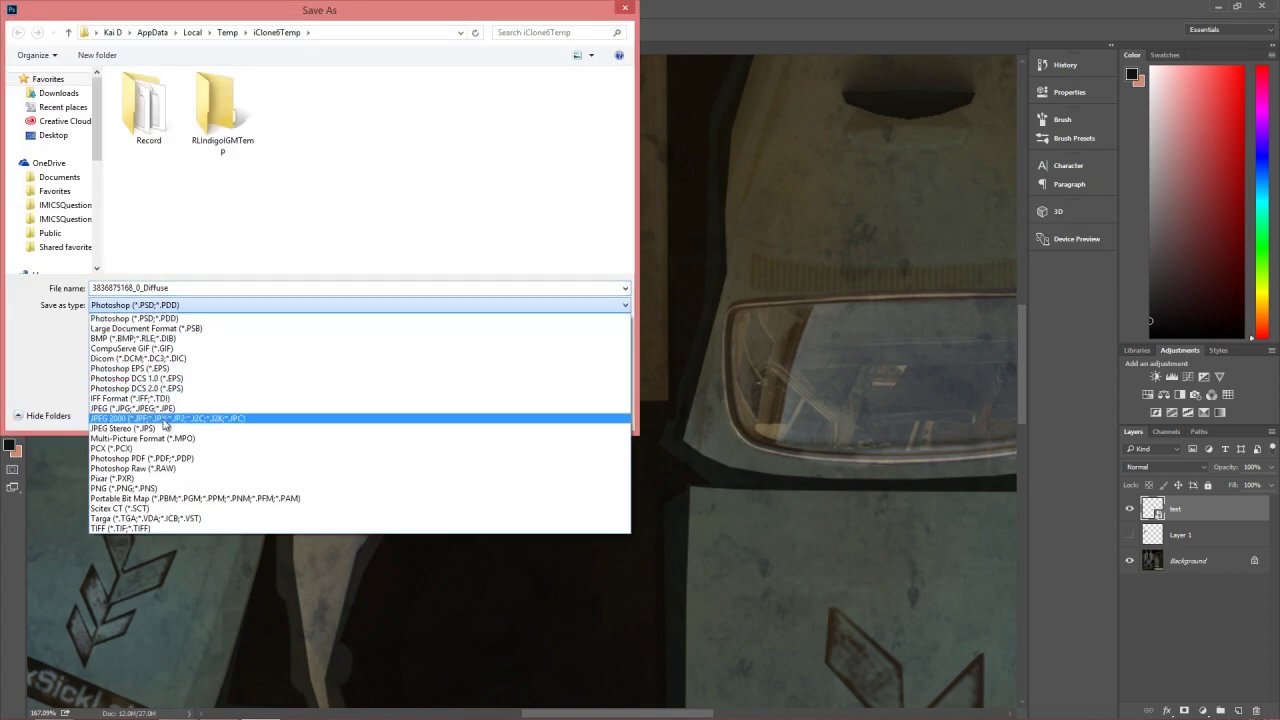
left_click(150, 408)
left_click(55, 134)
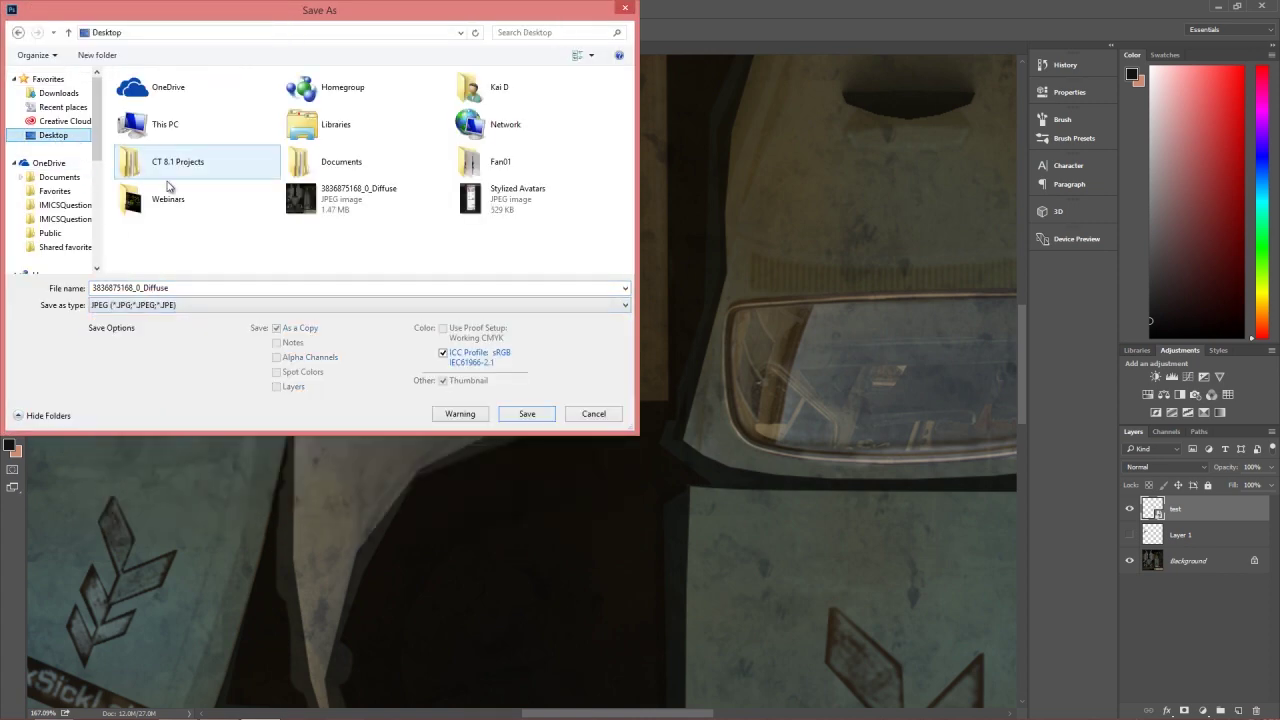
double_click(343, 199)
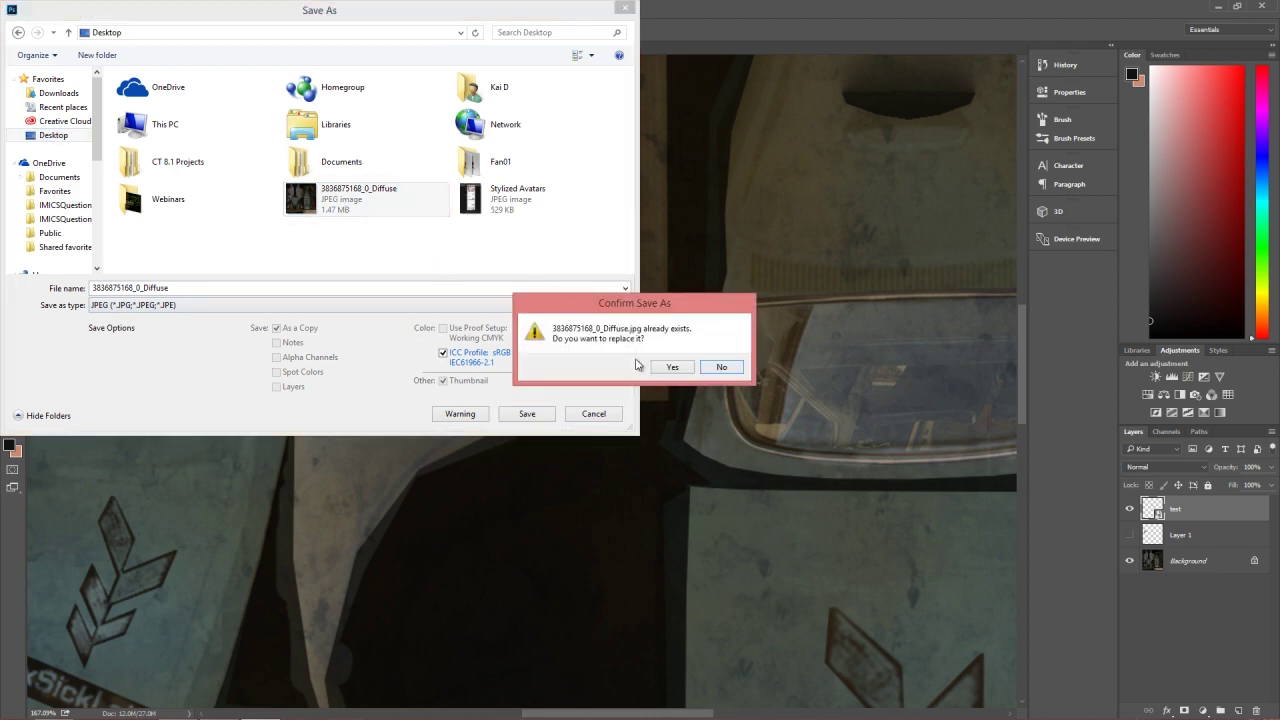
left_click(673, 367)
left_click(718, 195)
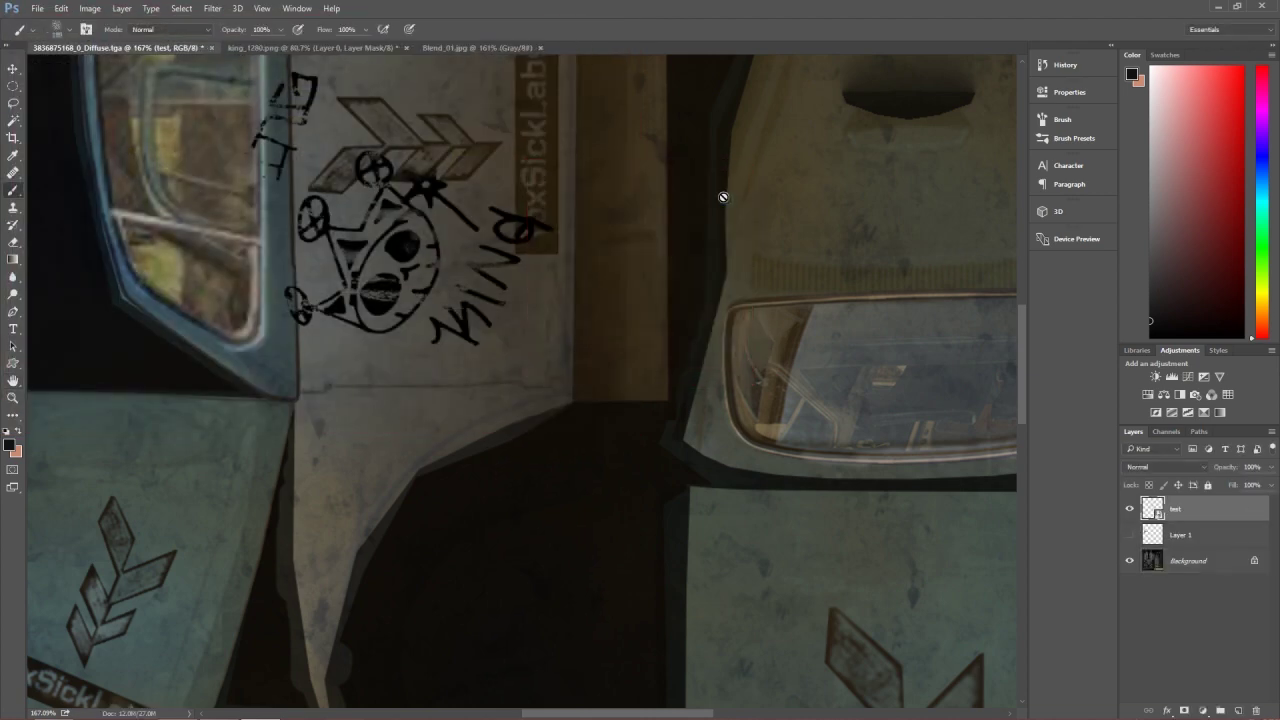
key("alt+Tab")
key("alt+Tab")
key("Tab")
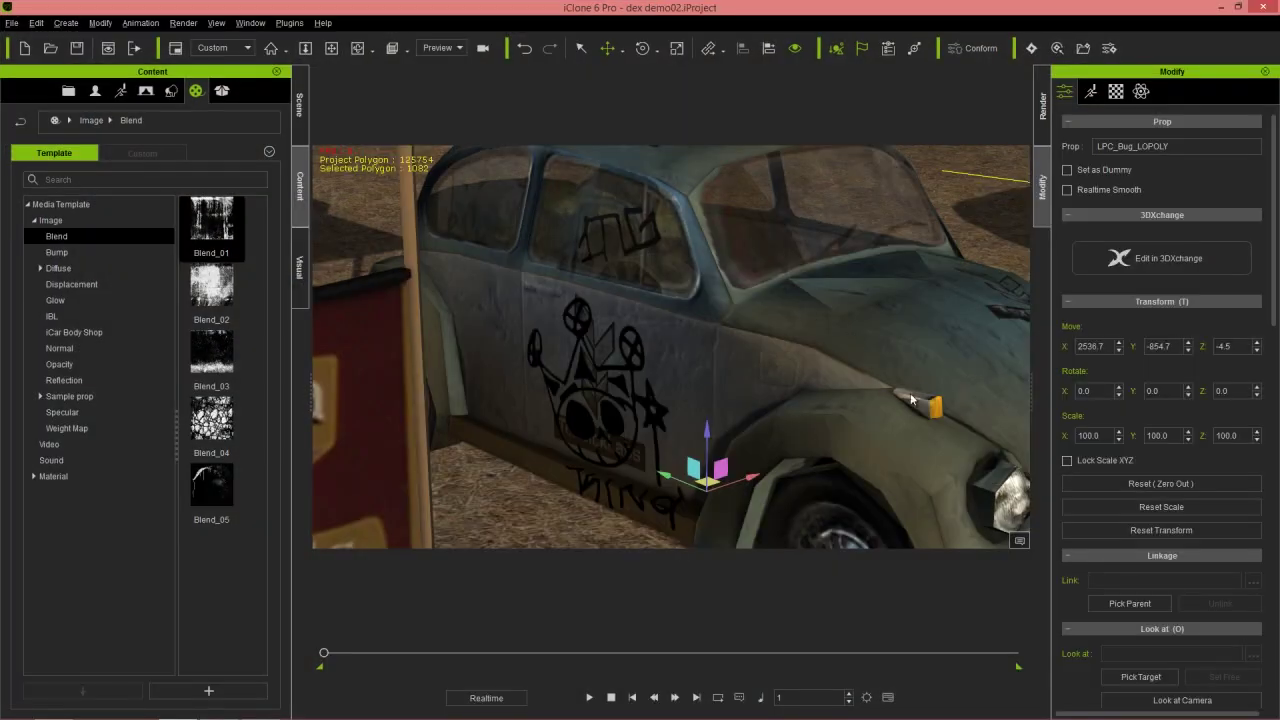
right_click_drag(901, 325, 523, 354, "alt")
right_click_drag(747, 347, 659, 342, "alt")
left_click(1116, 92)
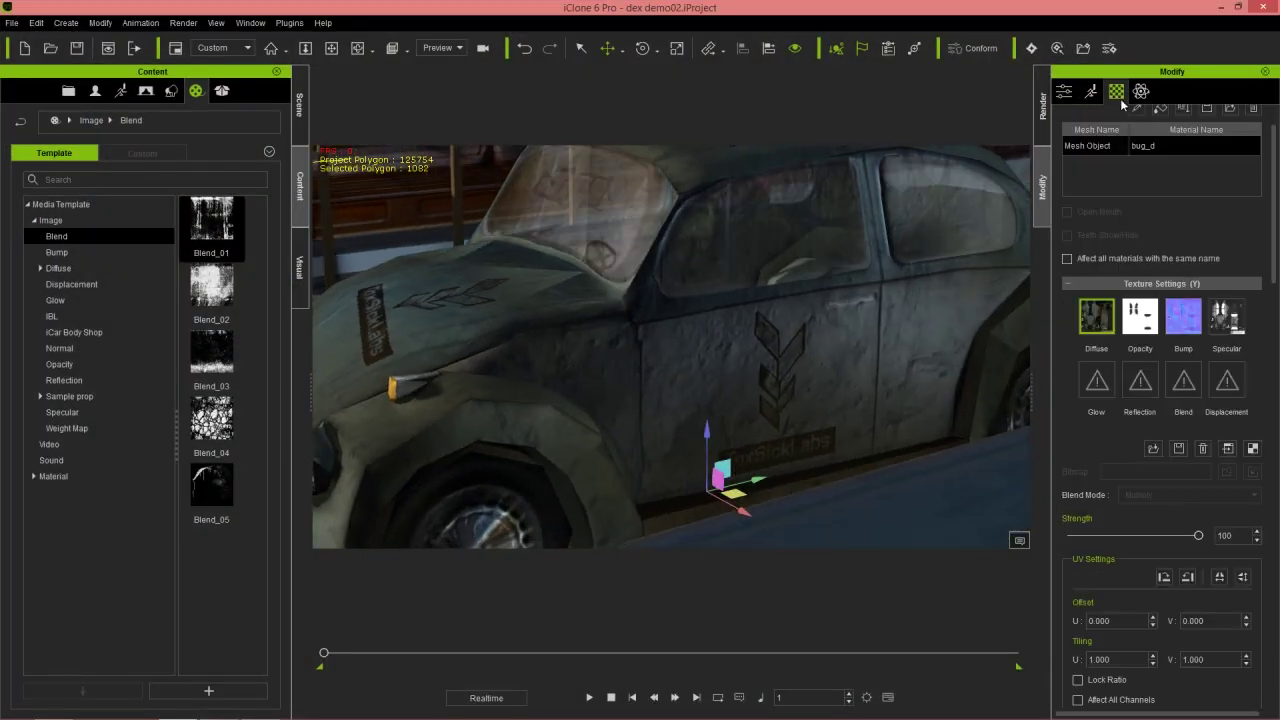
double_click(1097, 317)
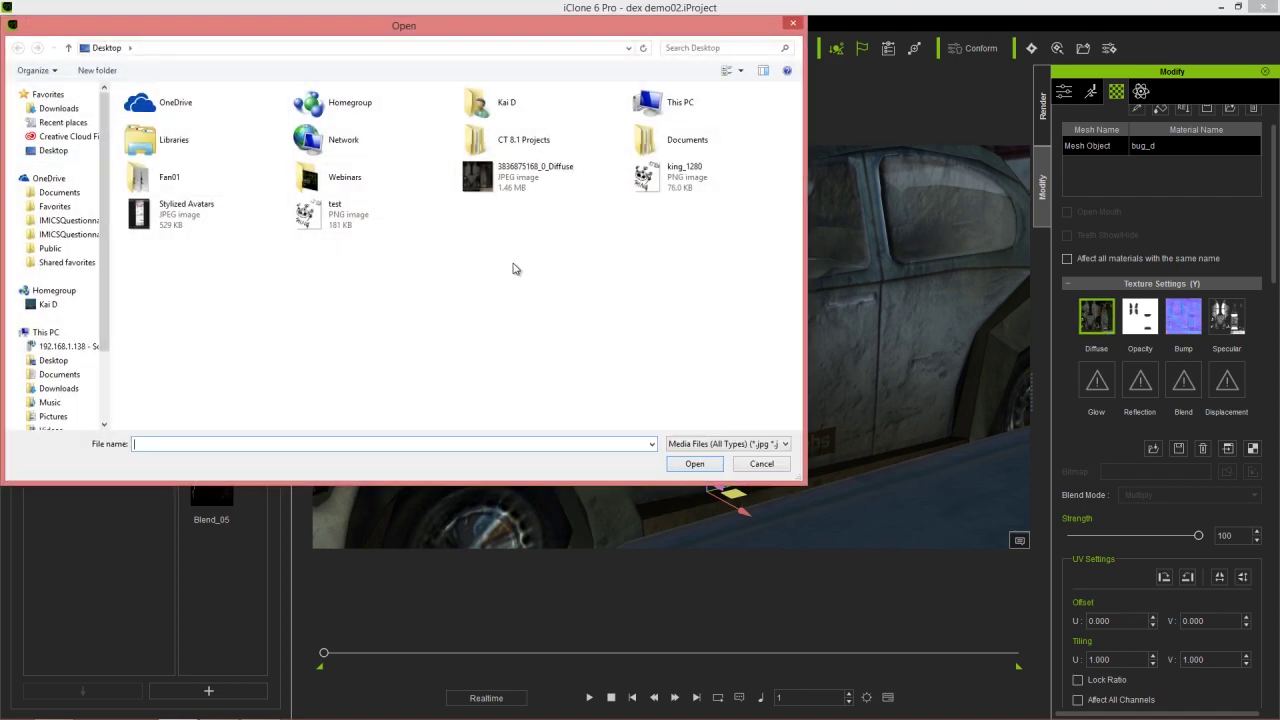
double_click(530, 172)
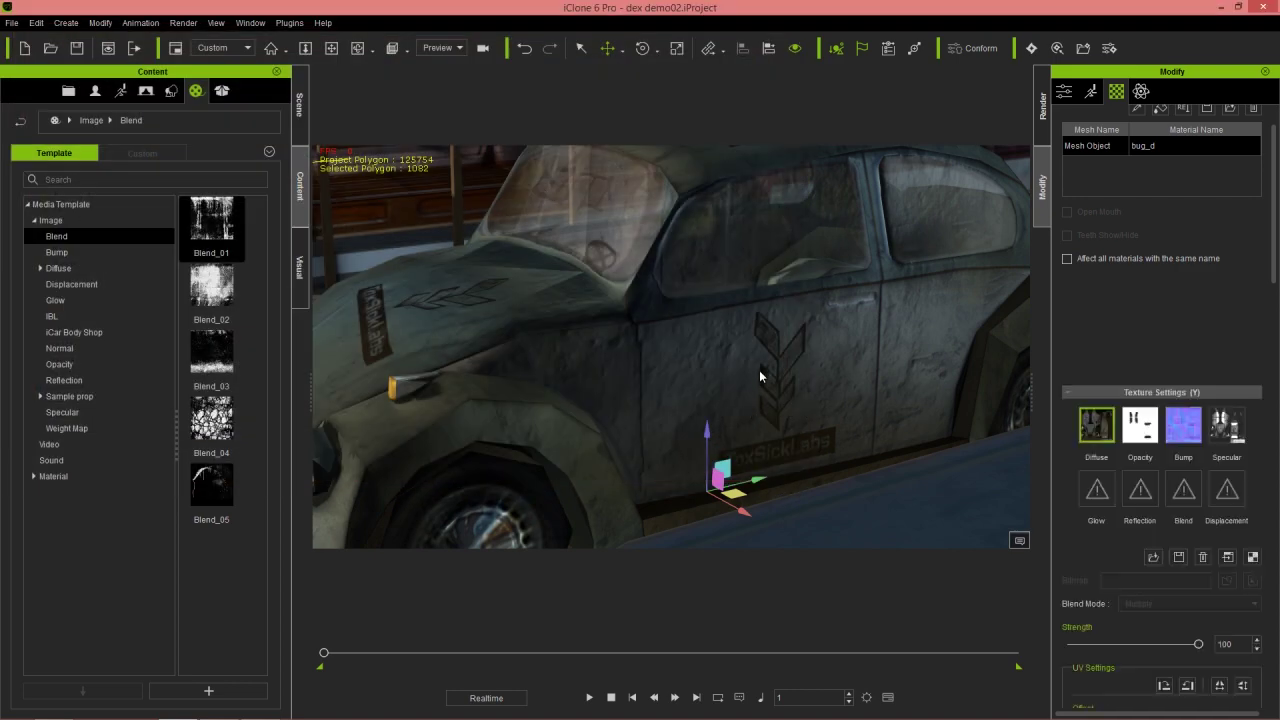
Examine the weathered graffiti on the Beetle's door, both up close and from a distance
right_click_drag(817, 440, 856, 470)
scroll(840, 435, "up", 2)
right_click_drag(833, 423, 788, 393)
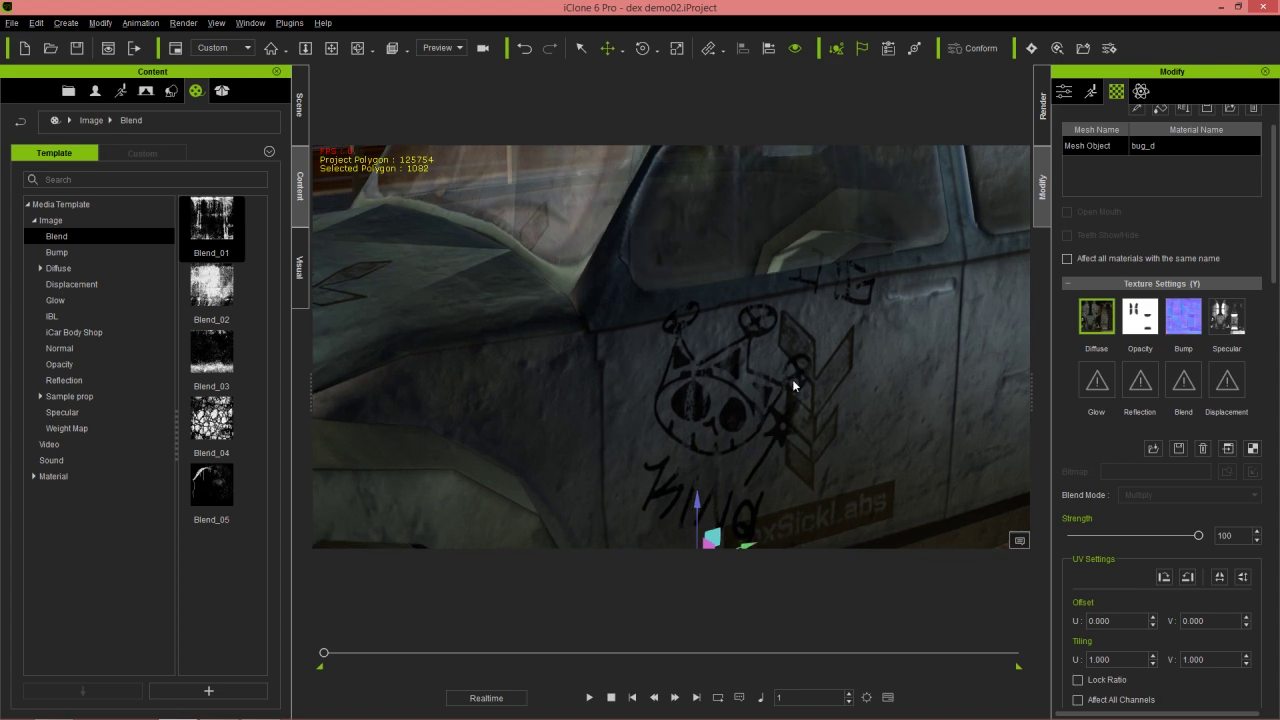
scroll(813, 308, "down", 5)
scroll(811, 307, "up", 7)
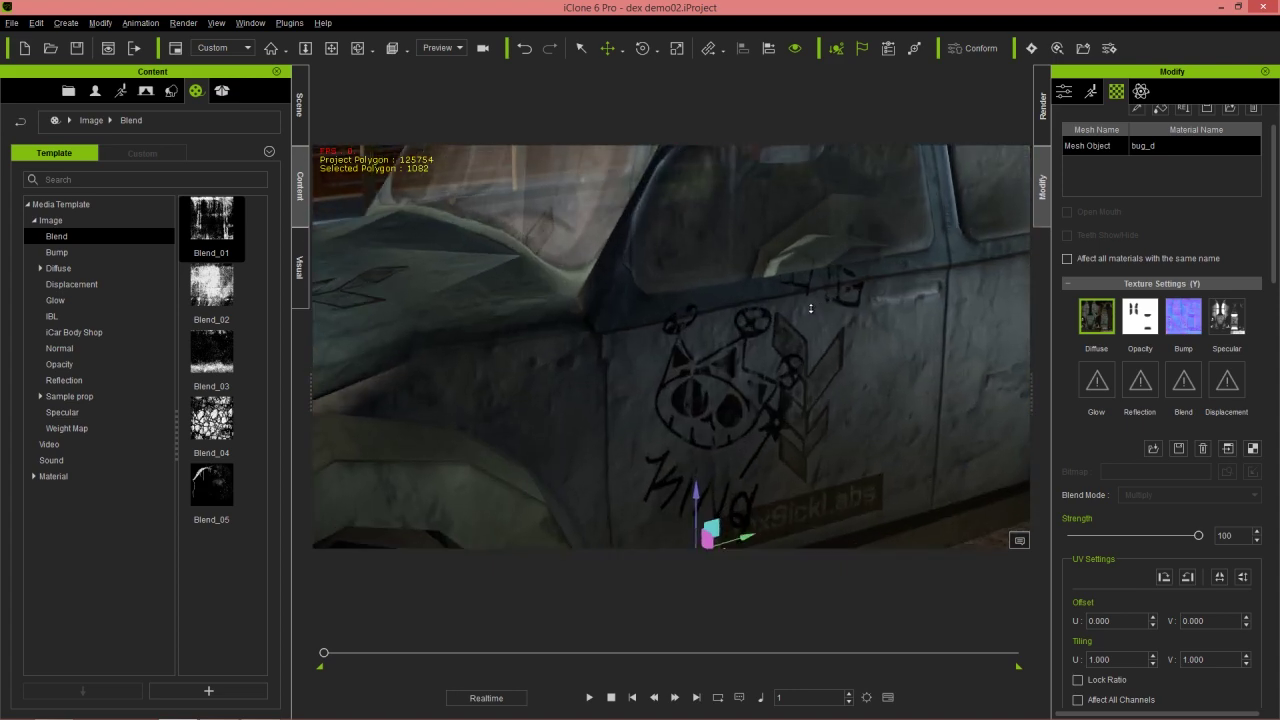
scroll(808, 305, "down", 5)
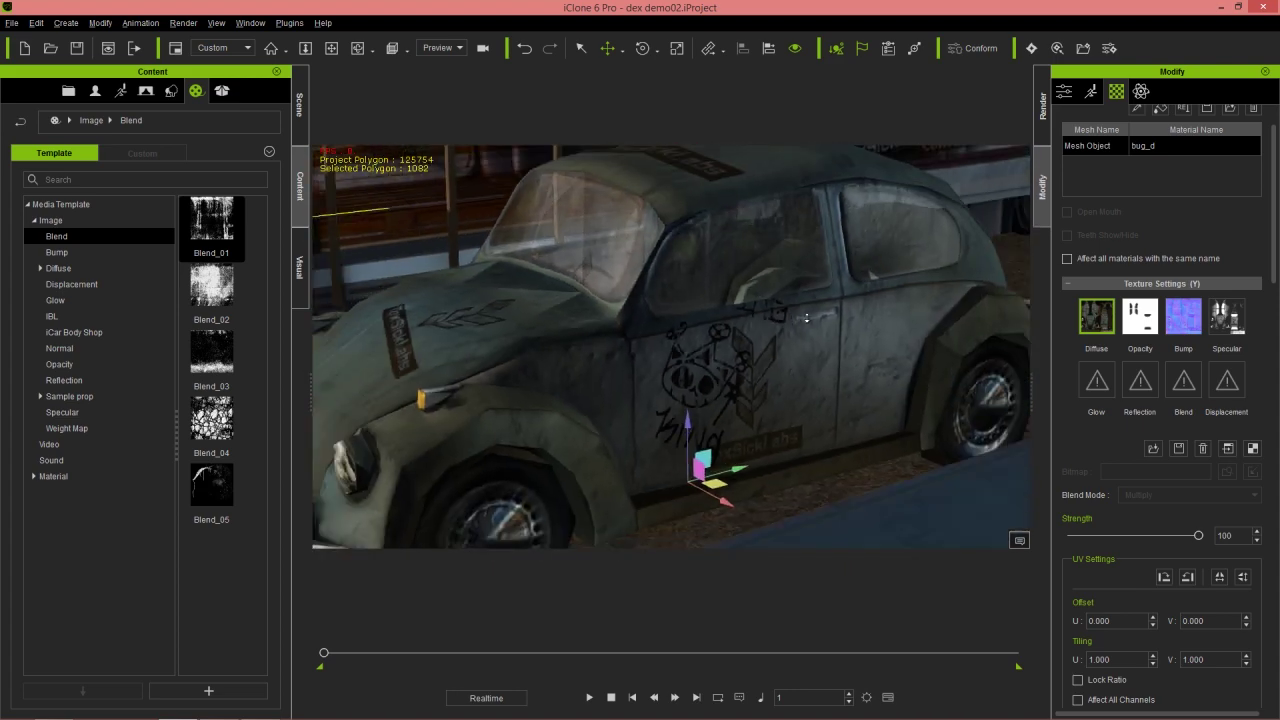
scroll(805, 312, "up", 6)
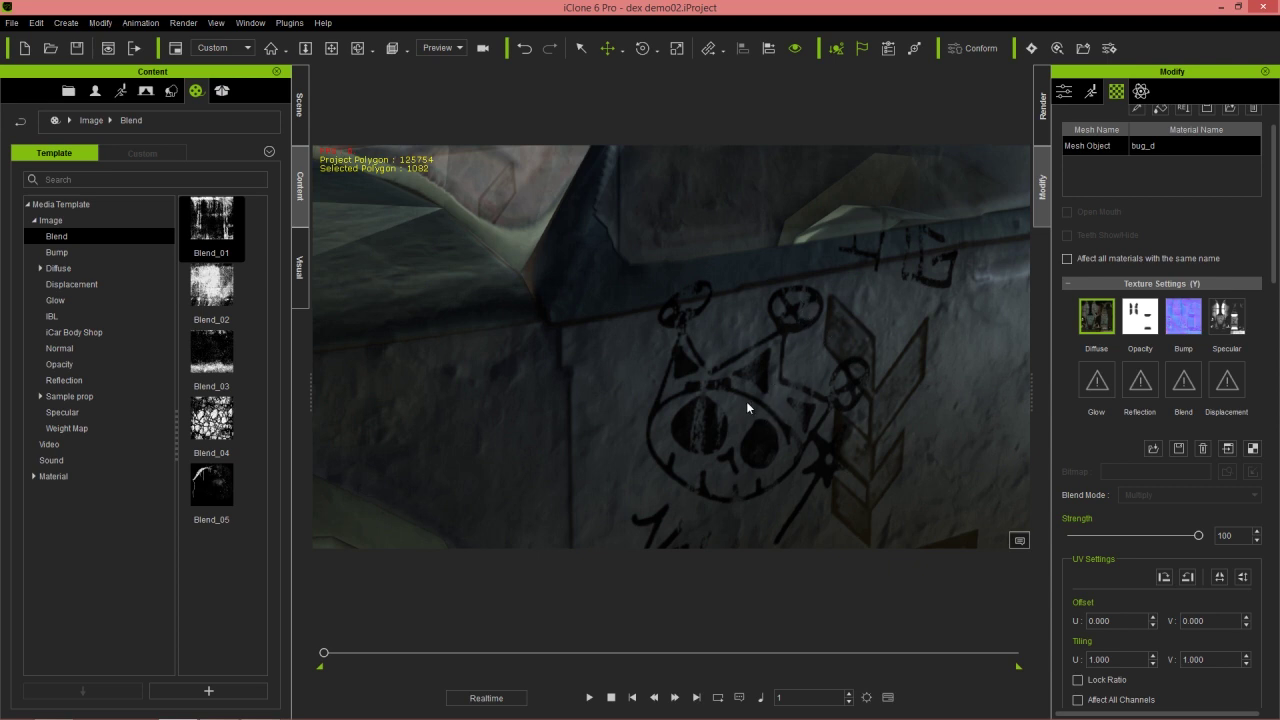
right_click_drag(713, 421, 727, 415)
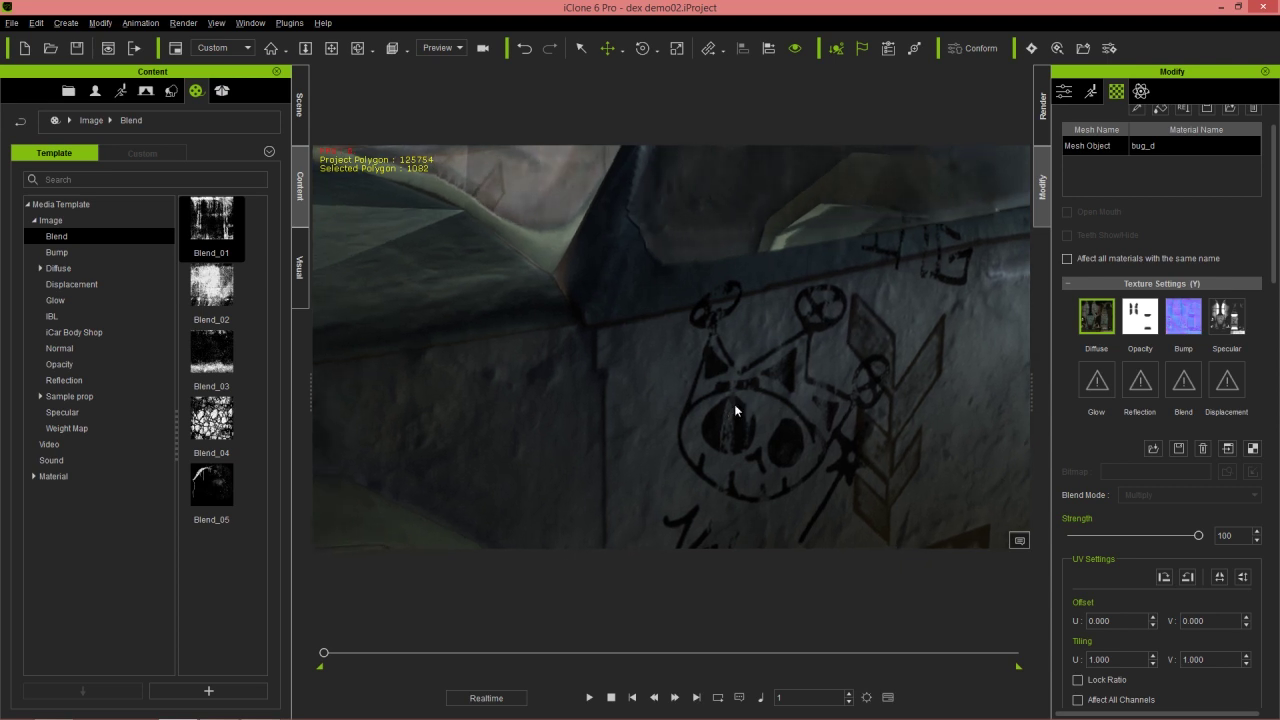
scroll(746, 352, "down", 3)
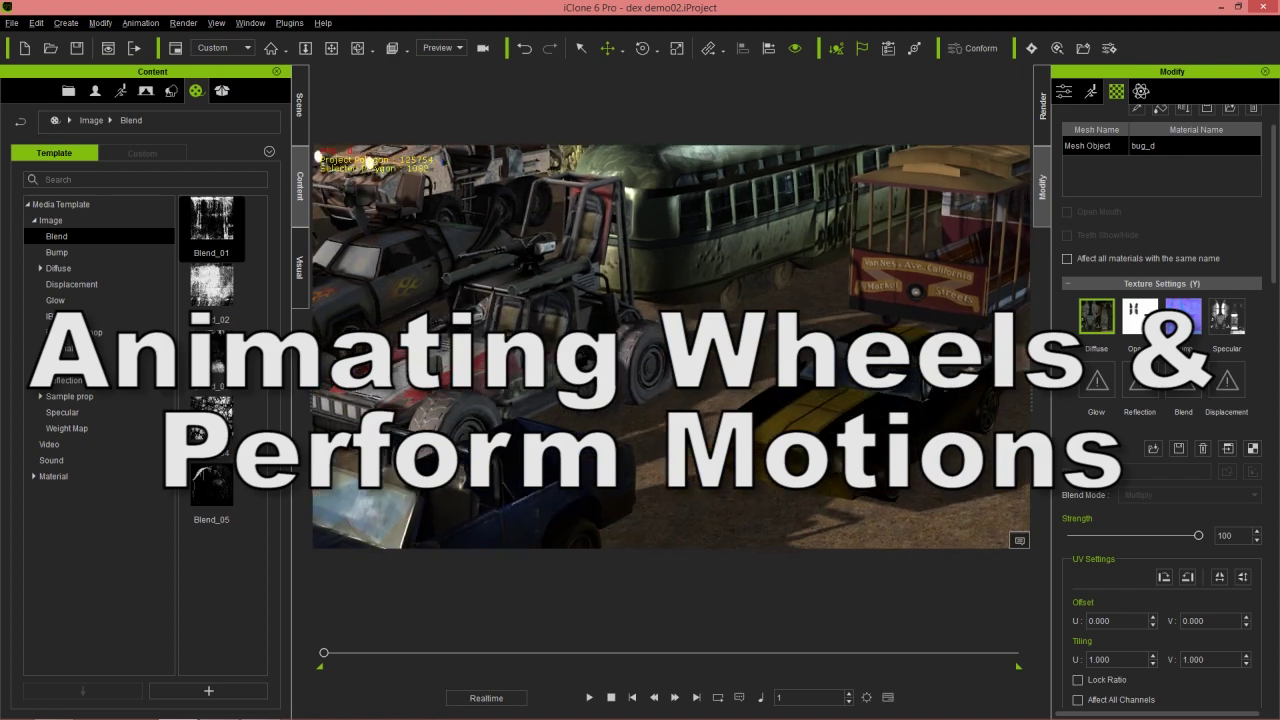
Select the blue LPC_PWagon pickup and show it in the scene's object list
right_click_drag(680, 309, 585, 445, "alt")
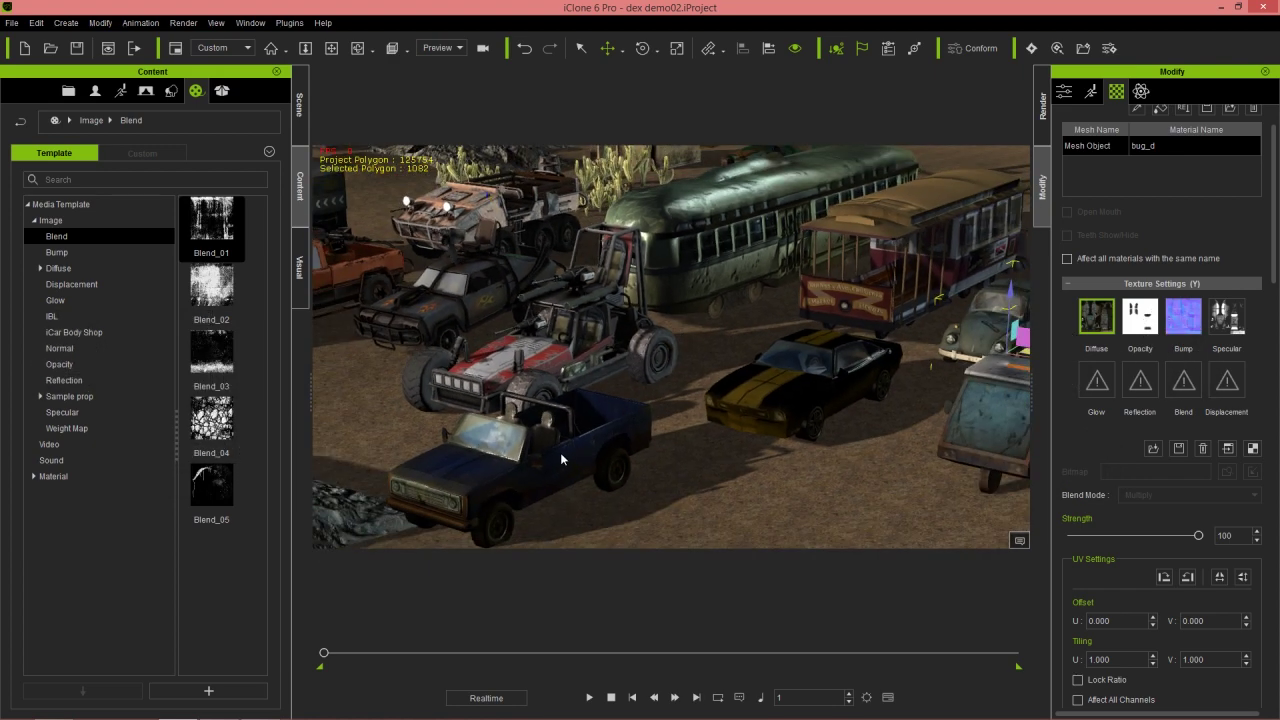
left_click(561, 459)
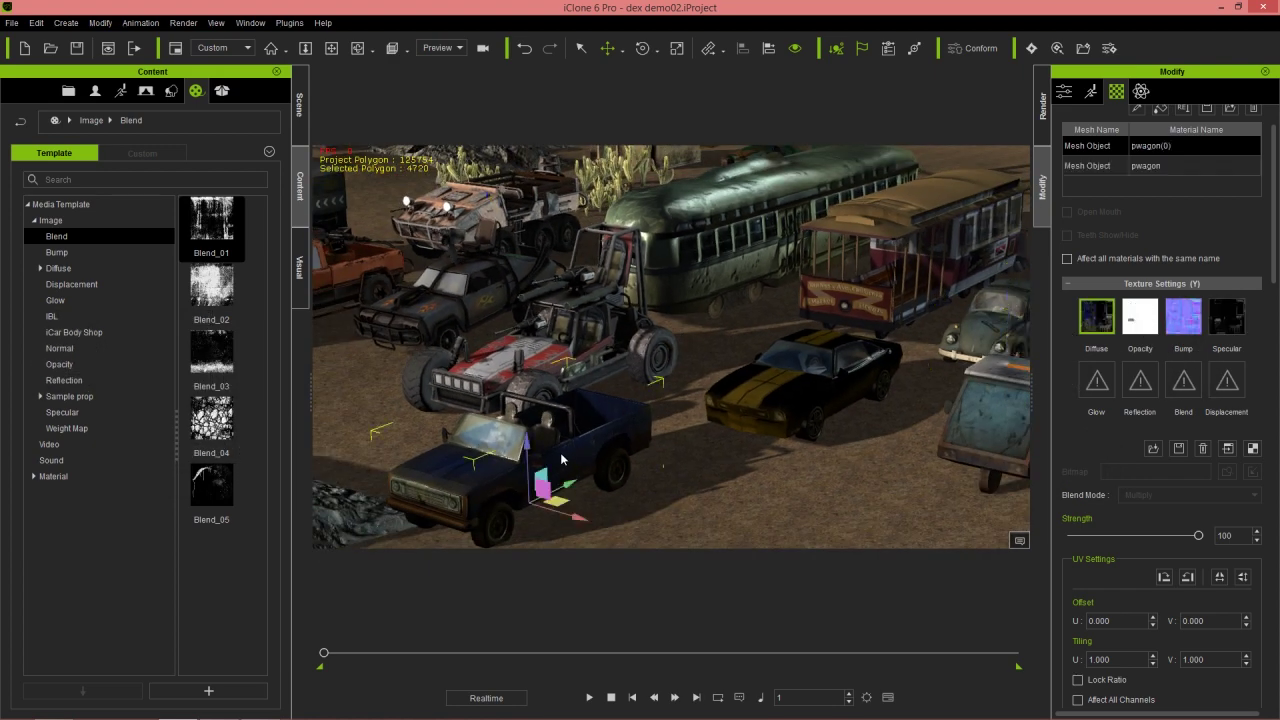
left_click(301, 108)
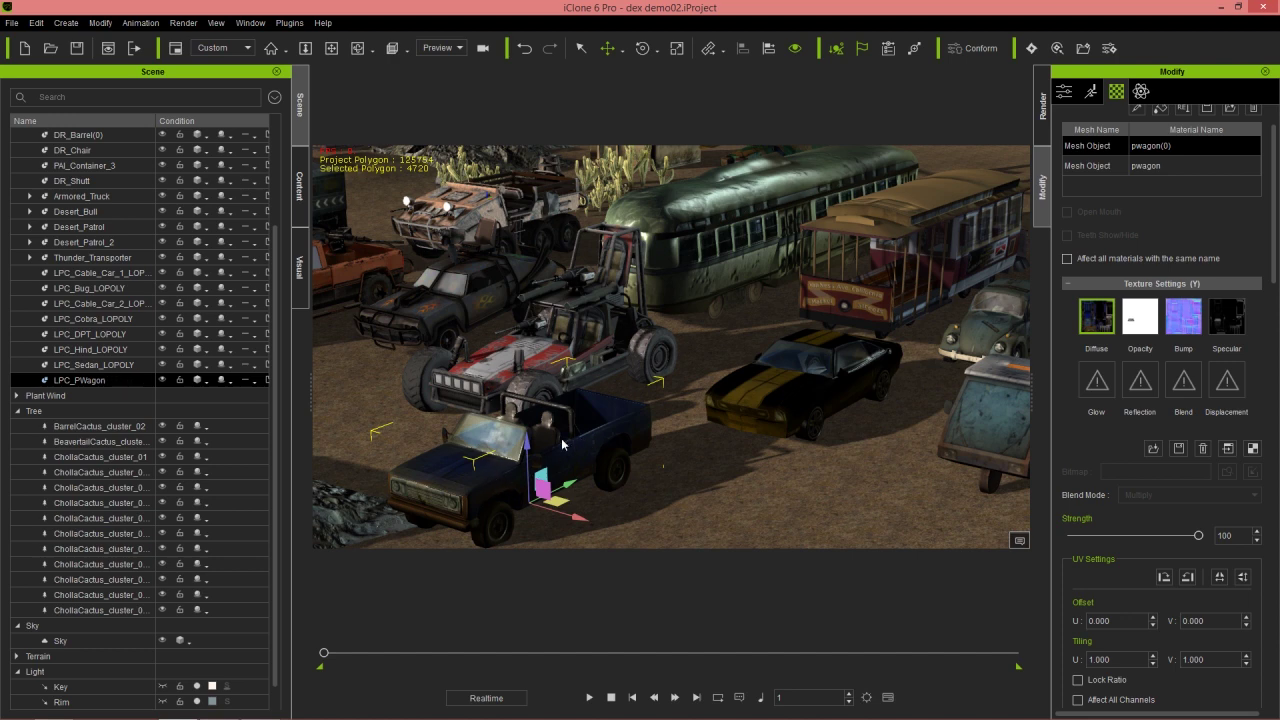
Select the orange Desert_Bull truck and expand its sub-objects in the scene's object list
middle_click_drag(494, 419, 859, 452)
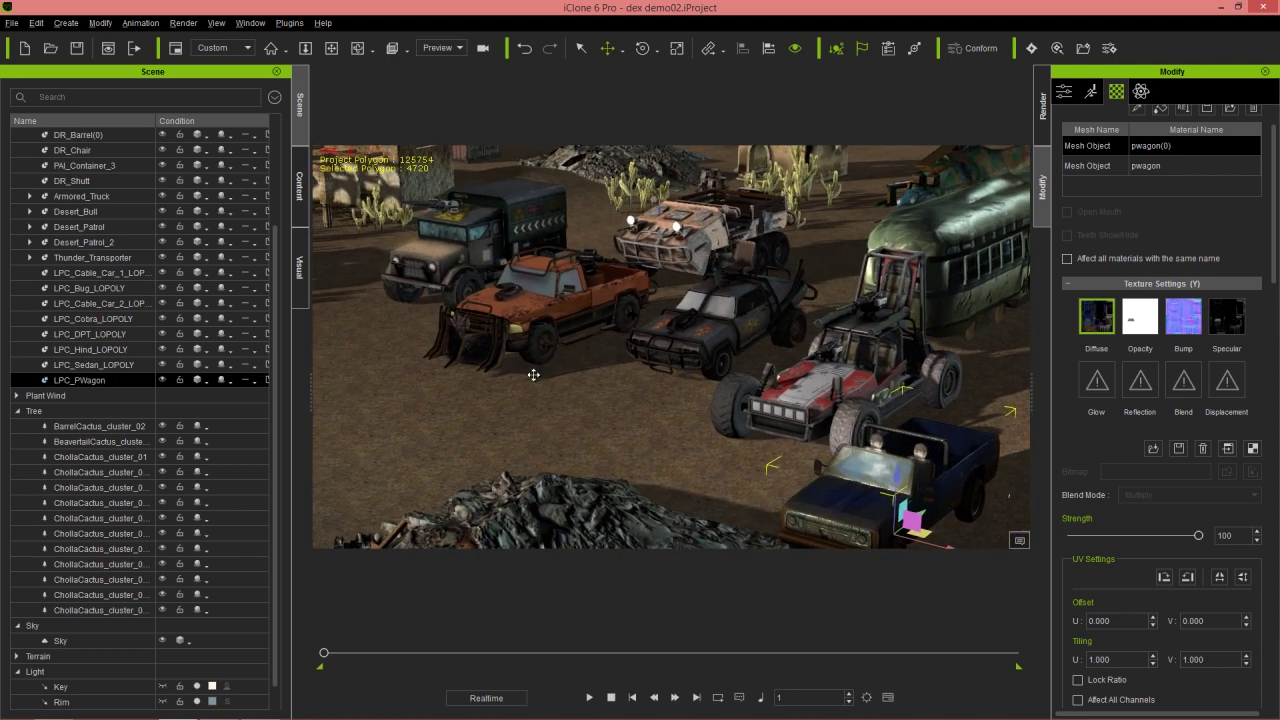
middle_click_drag(533, 374, 657, 411)
right_click_drag(647, 456, 599, 230)
middle_click_drag(606, 377, 676, 404)
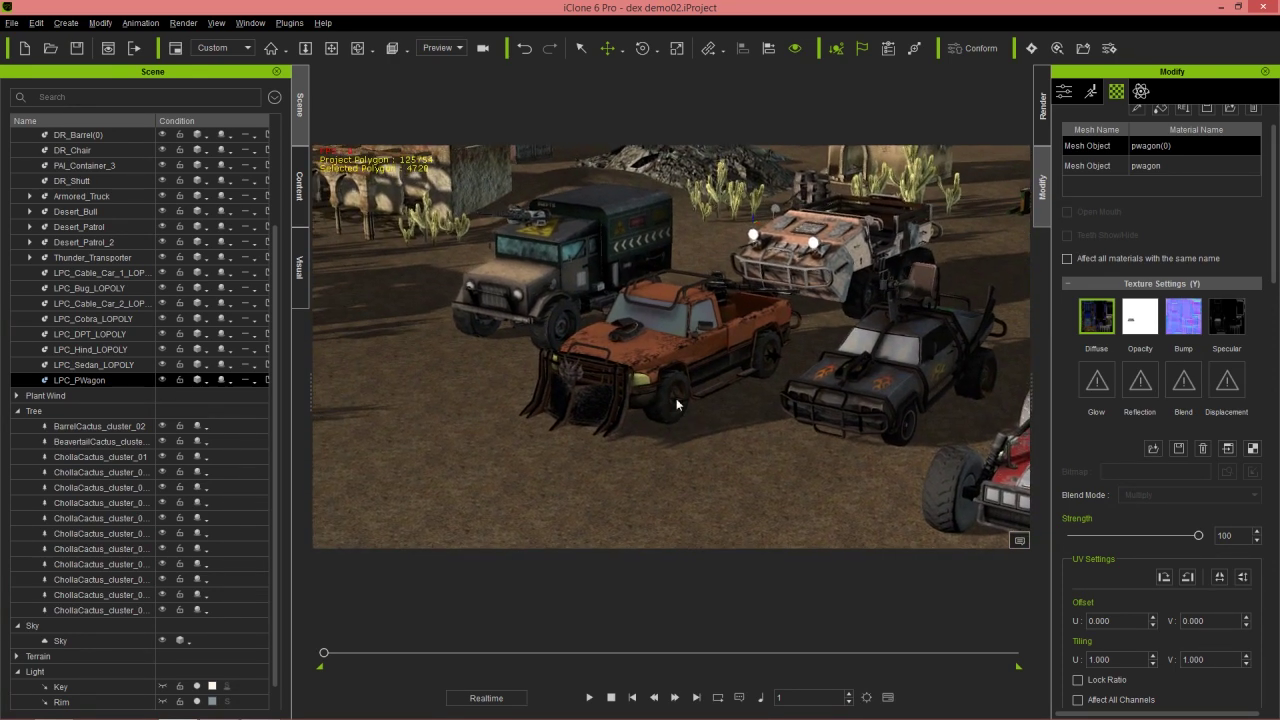
scroll(676, 398, "up", 4)
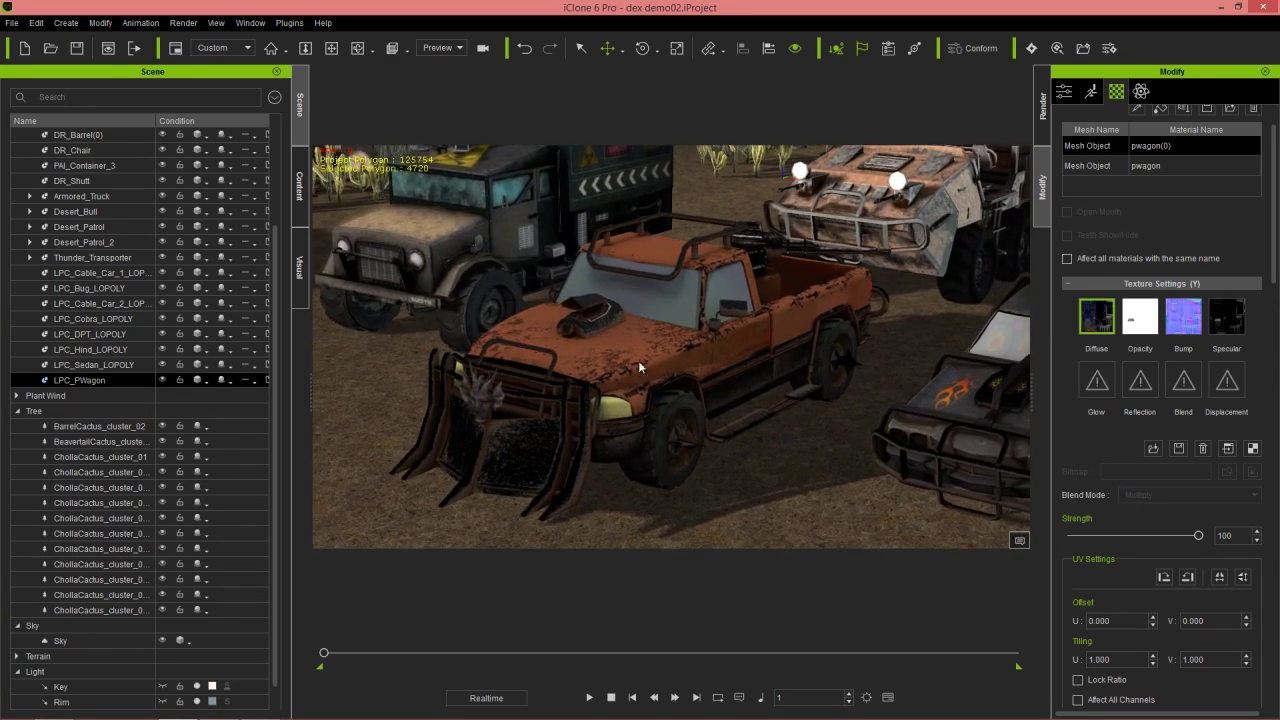
left_click(638, 360)
left_click_drag(833, 345, 668, 421)
middle_click_drag(607, 440, 828, 349)
right_click_drag(828, 349, 674, 382)
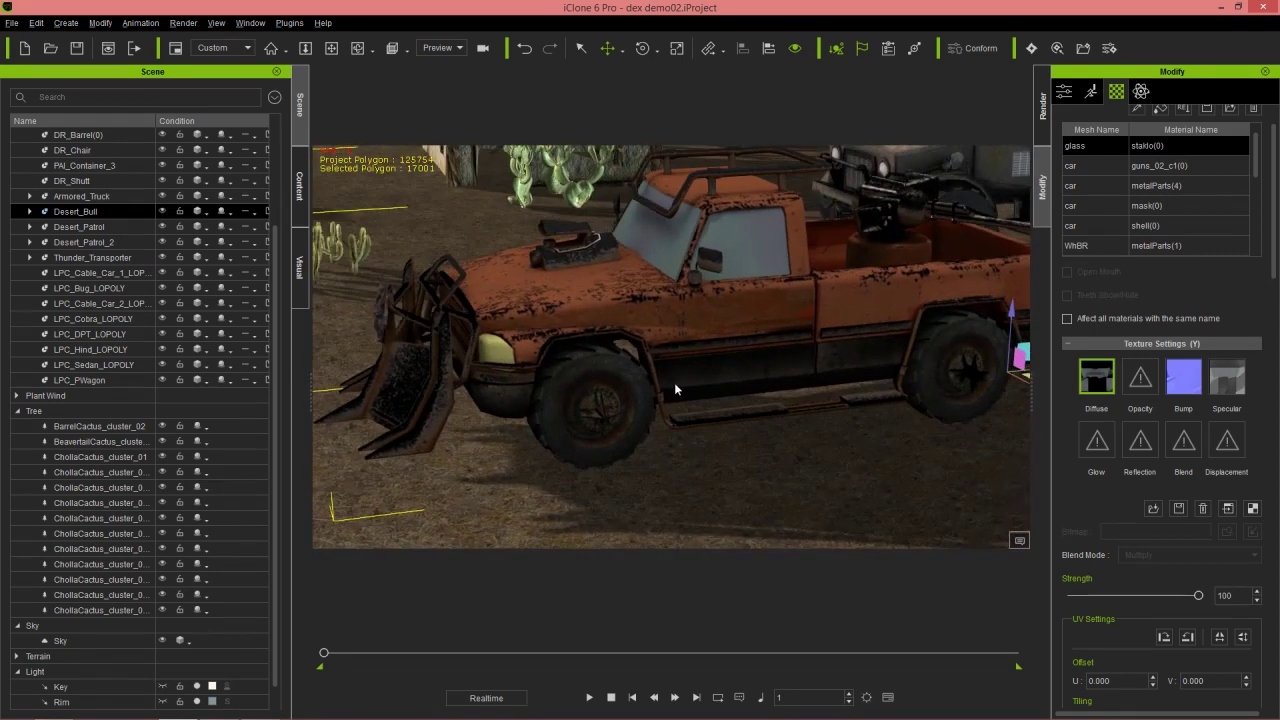
left_click(30, 212)
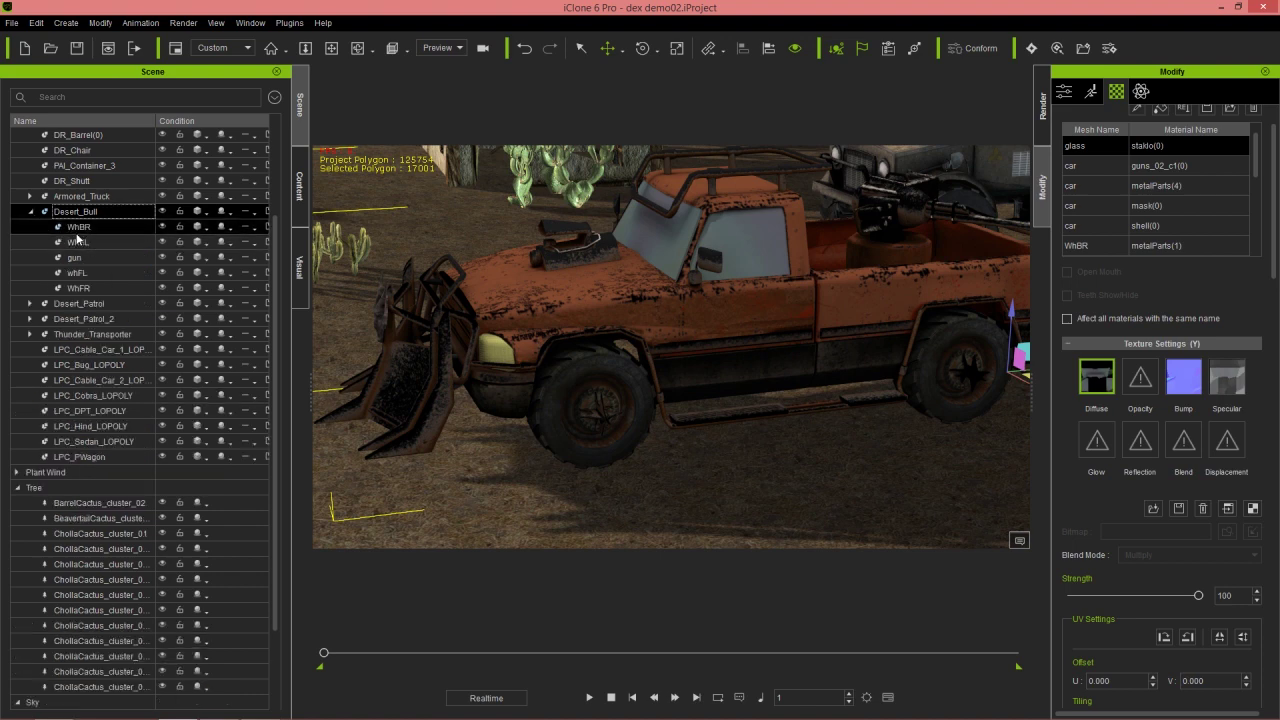
Select the Desert_Bull's WhBL, gun, whFL and WhFR parts in turn to identify each one on the truck
left_click(78, 240)
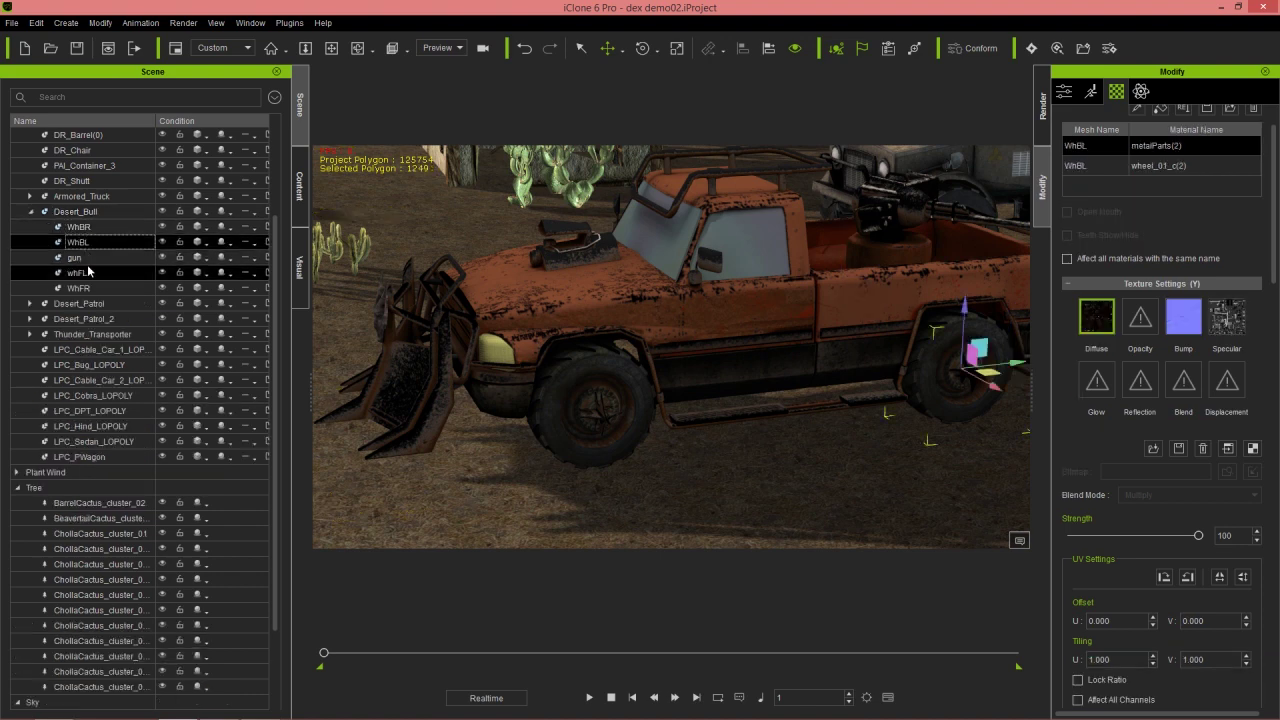
left_click(74, 257)
left_click(77, 272)
left_click(78, 288)
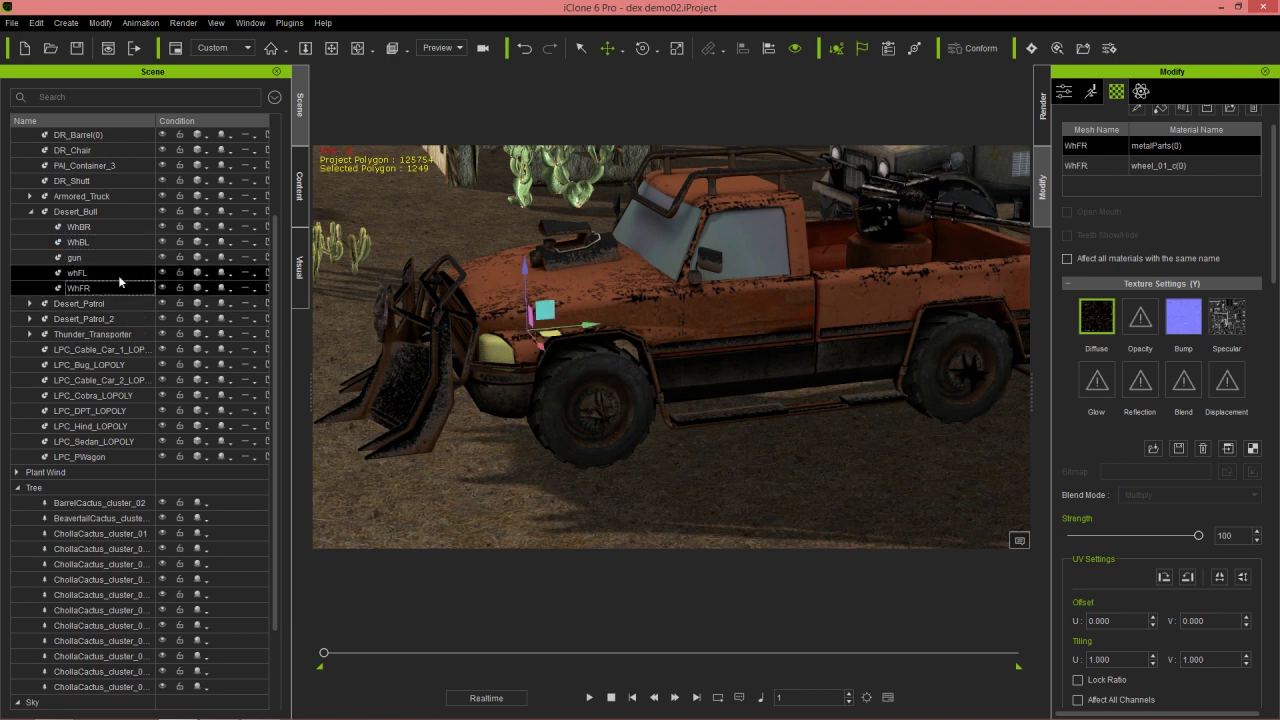
left_click(111, 275)
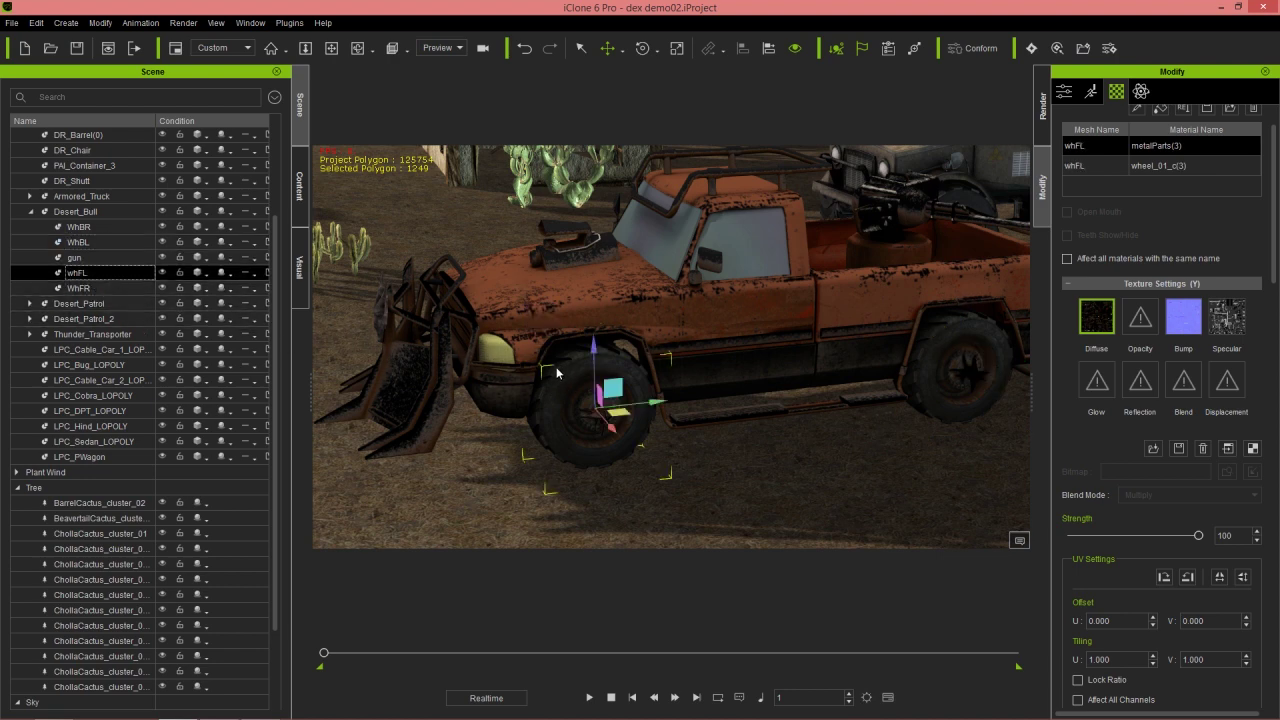
Reselect the whole Desert_Bull truck and view the commands available for it
left_click(94, 213)
right_click(574, 277)
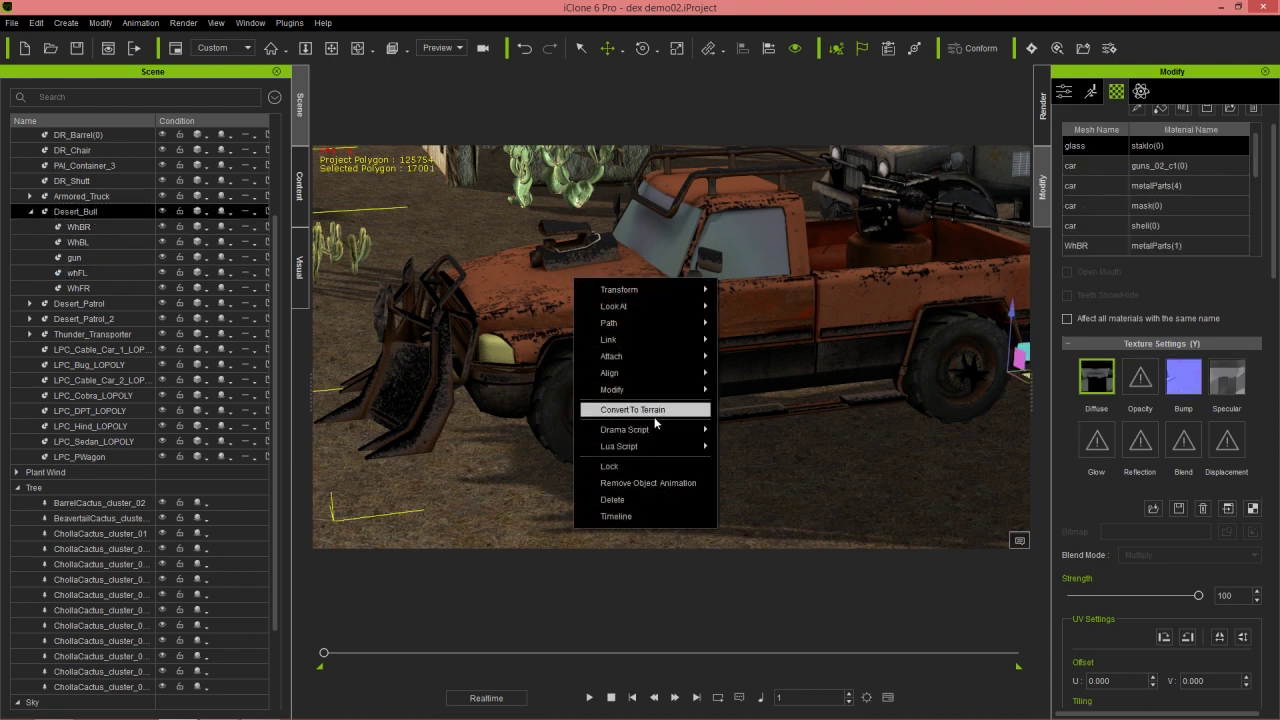
left_click(75, 281)
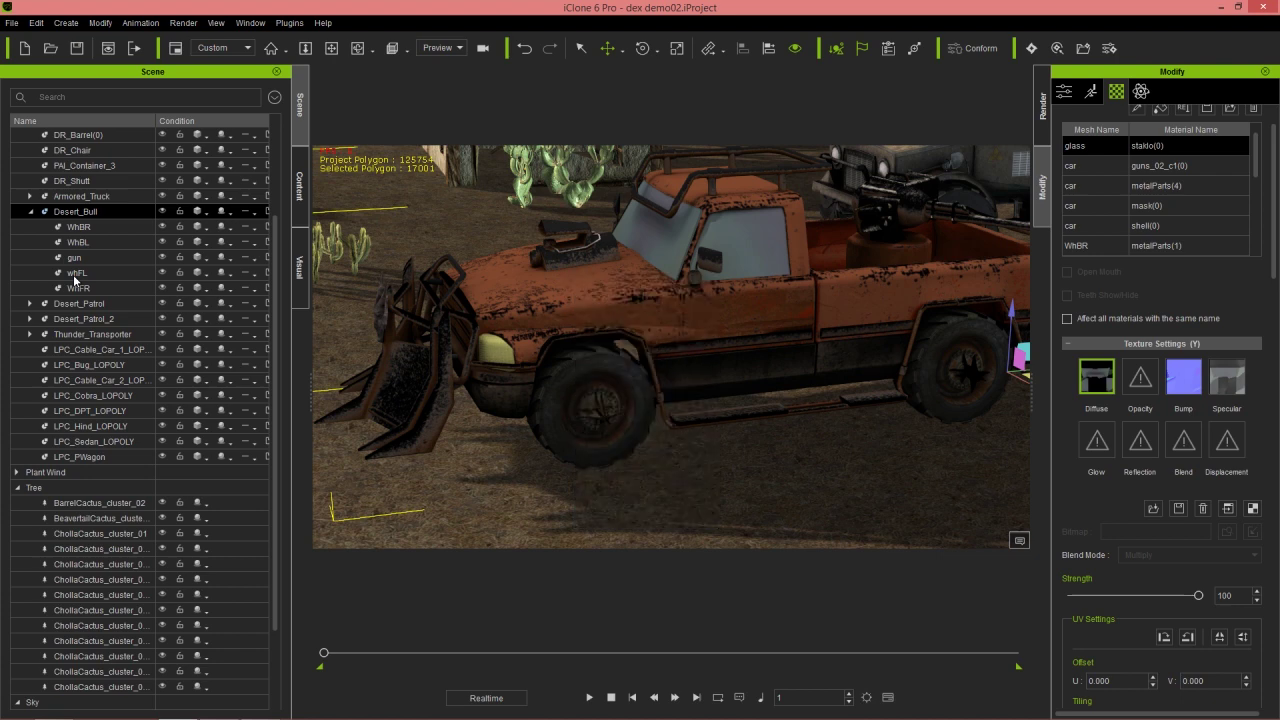
Select the Desert_Bull's whFL front wheel and view the commands available for it
left_click(75, 275)
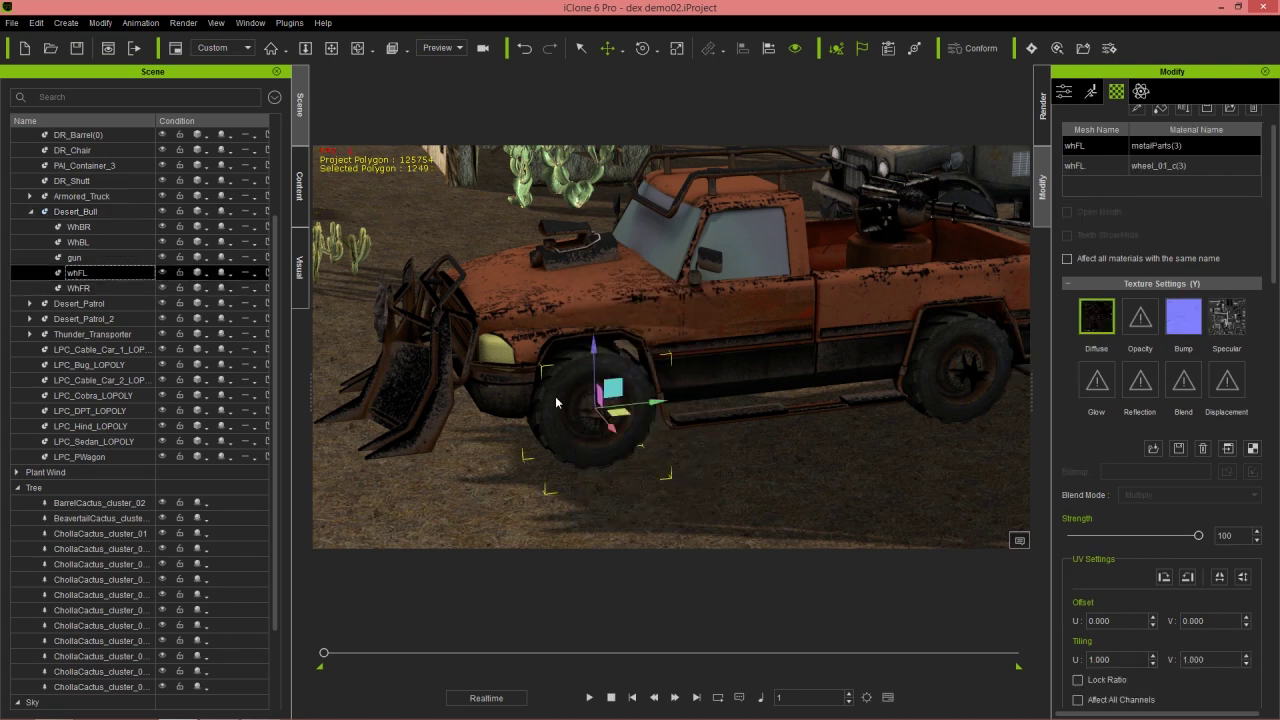
right_click_drag(699, 433, 704, 377)
scroll(737, 429, "up", 1)
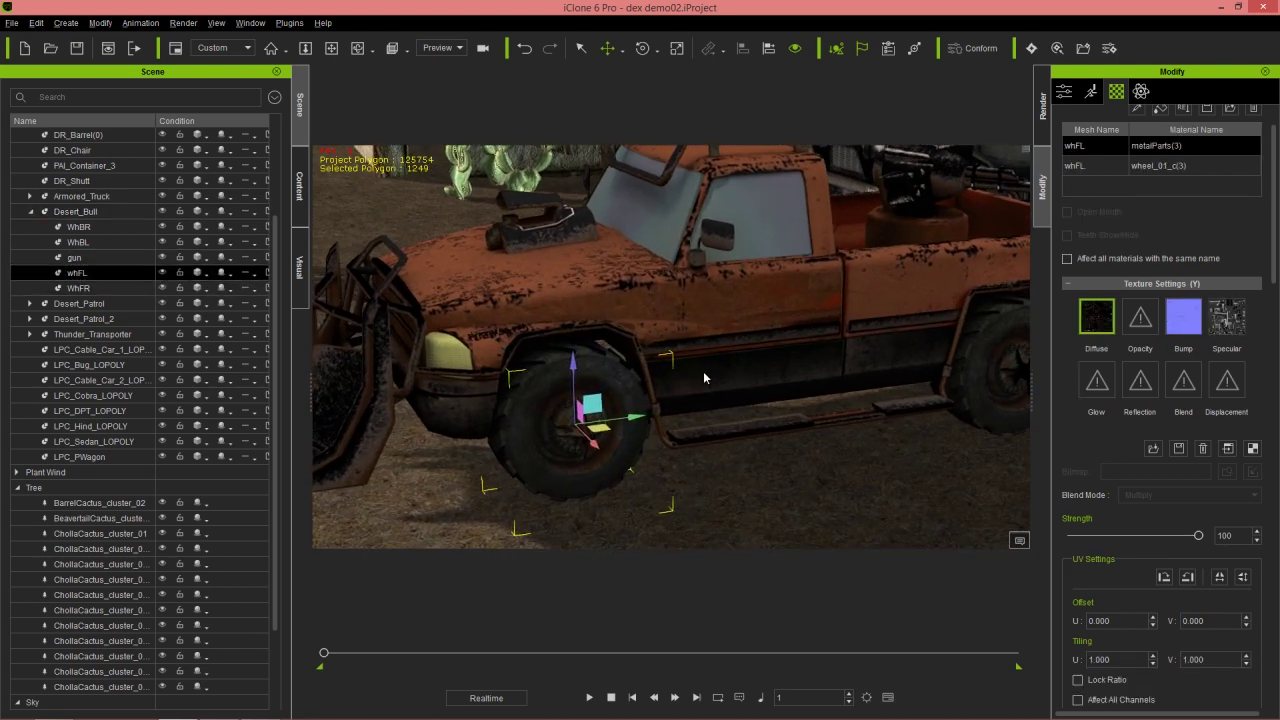
right_click(552, 416)
mouse_move(605, 546)
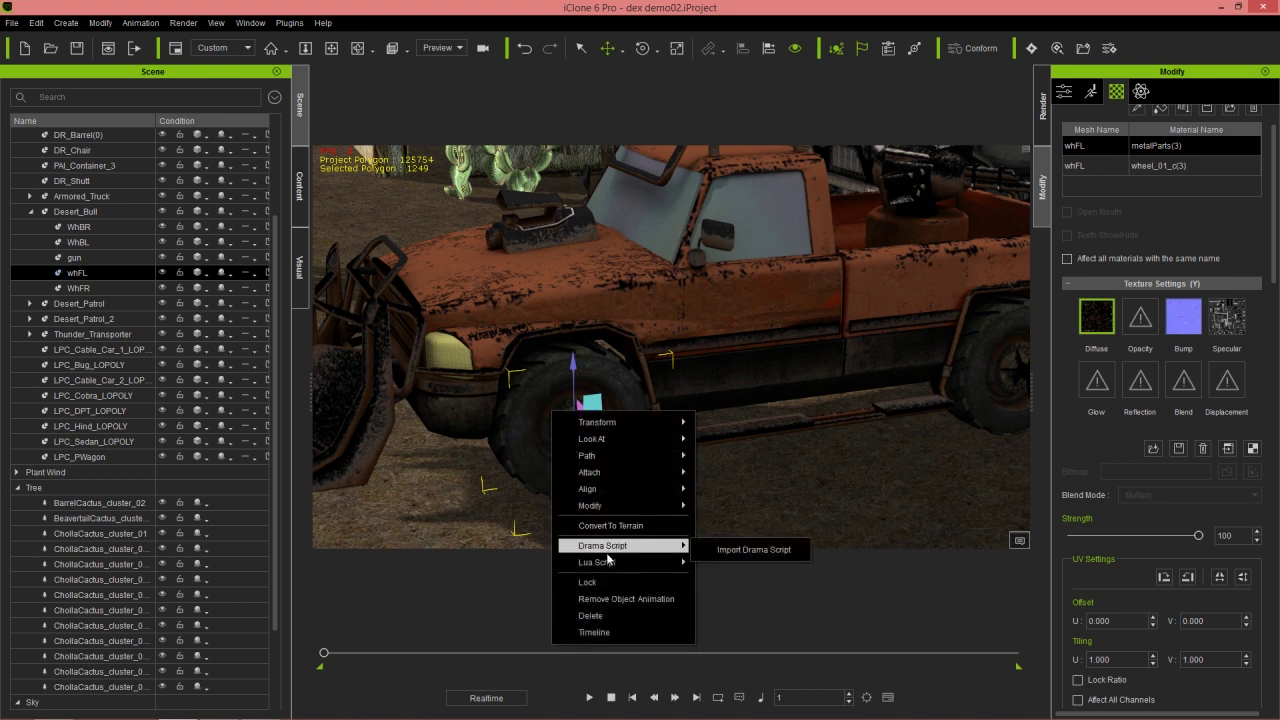
left_click(549, 394)
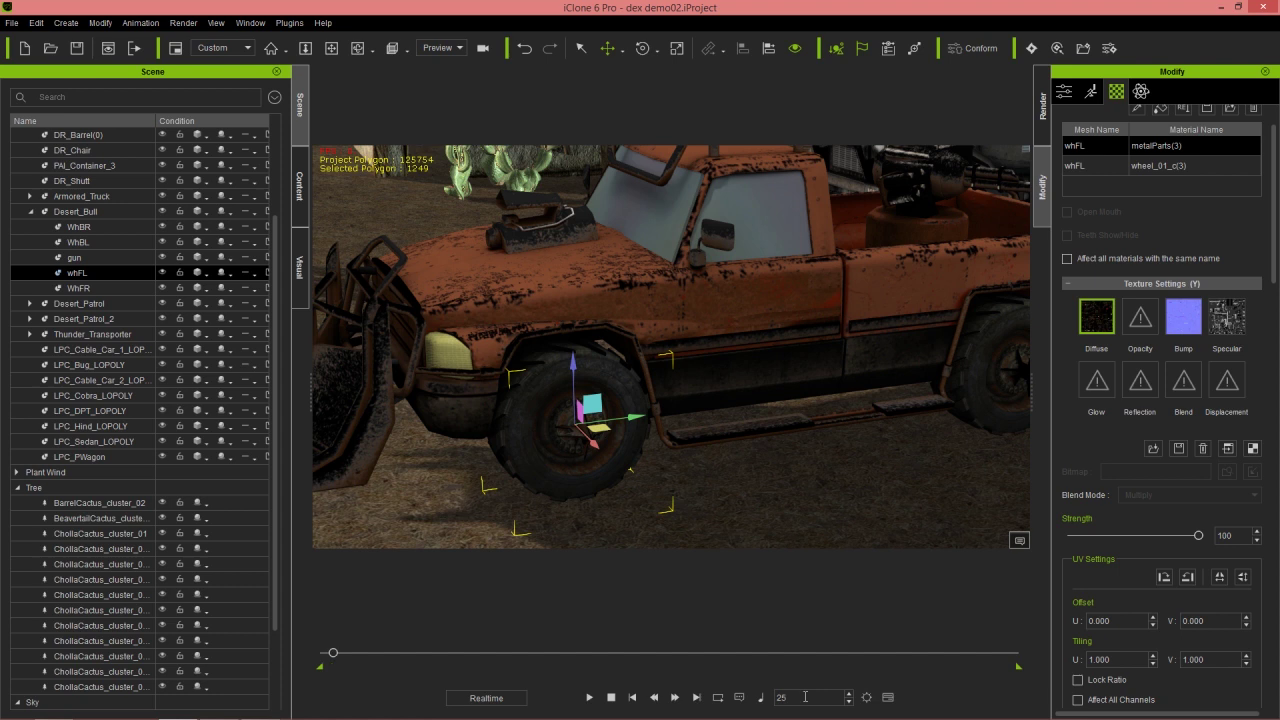
At frame 25, set the whFL wheel's X rotation to 90 degrees
left_click(1065, 92)
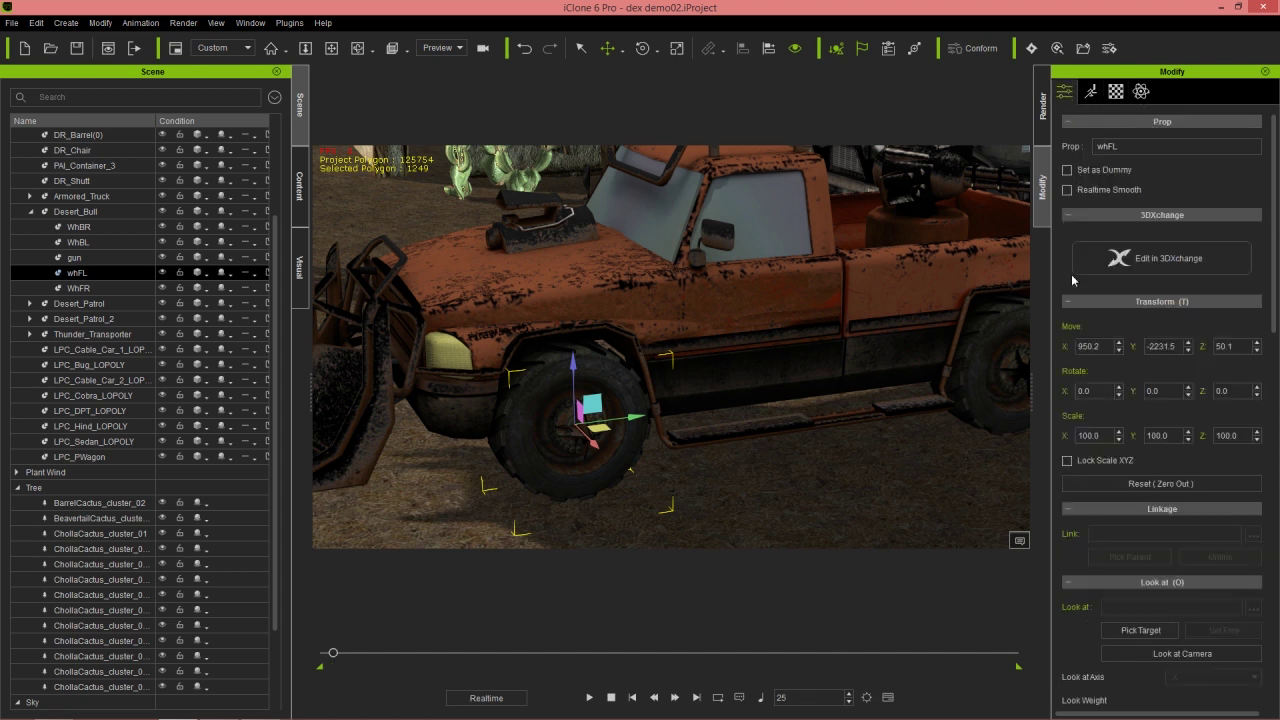
key("e")
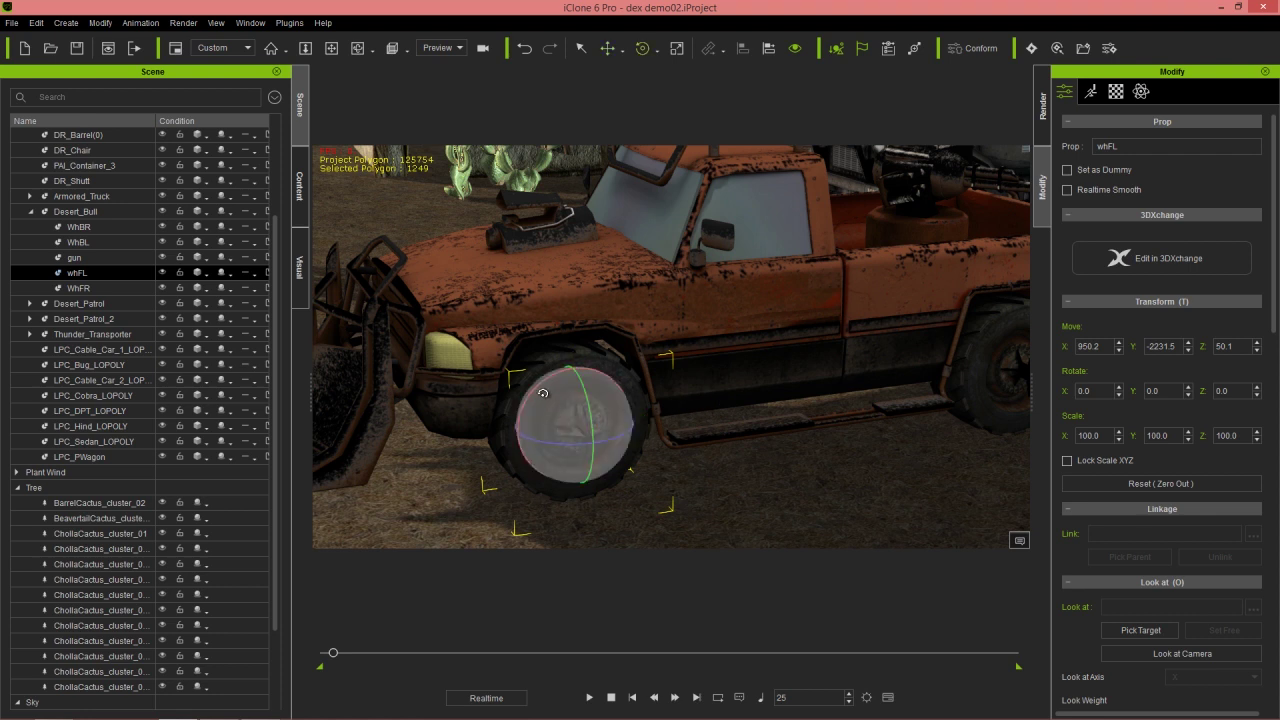
left_click_drag(542, 388, 509, 409)
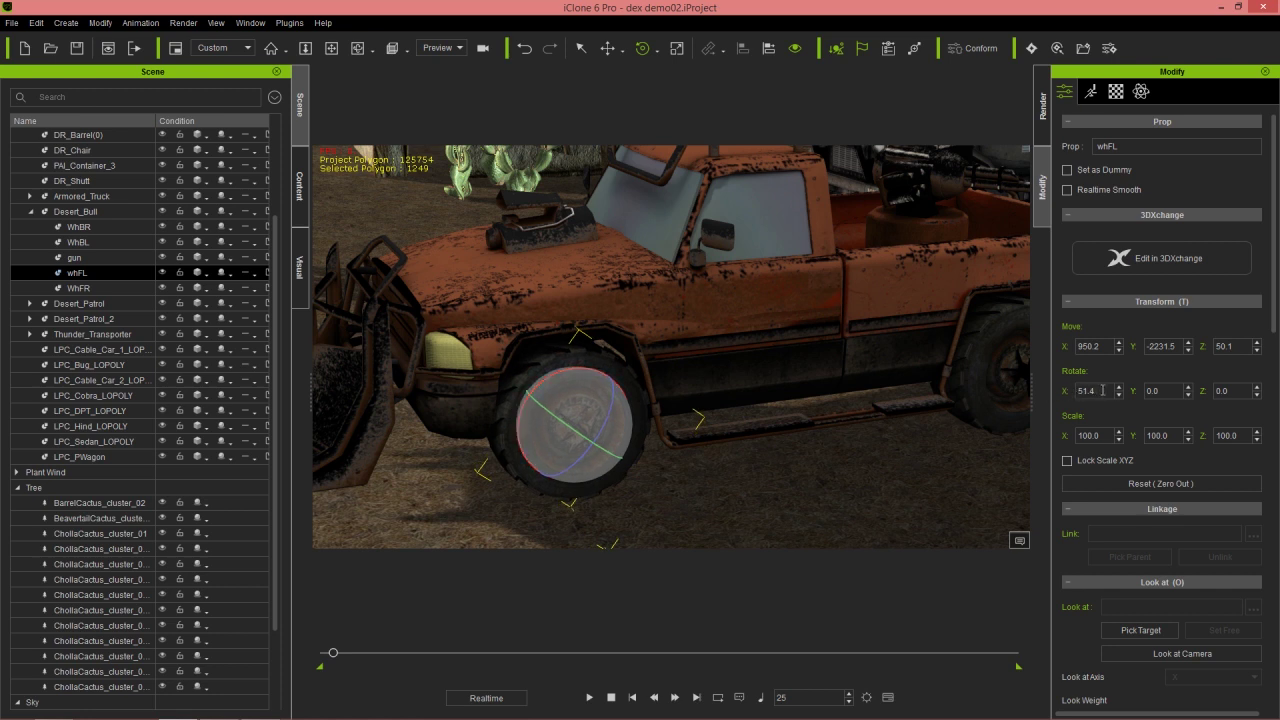
type("90")
key("Return")
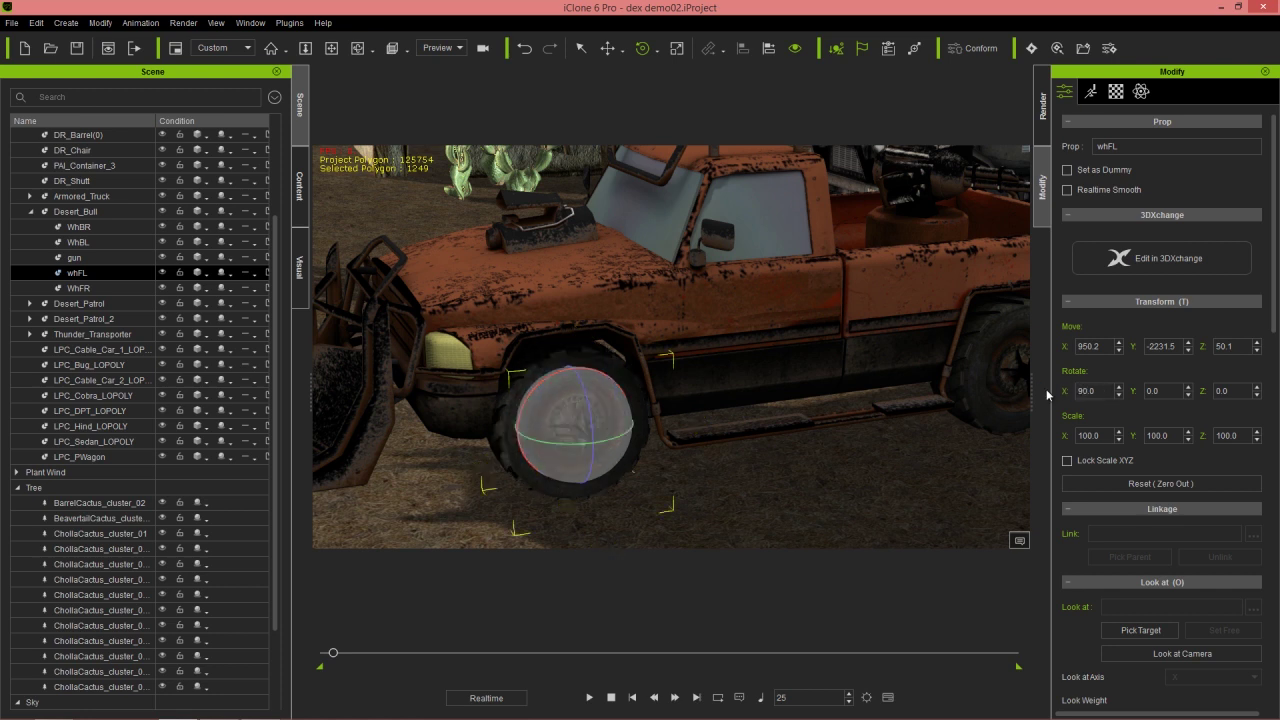
Go to frame 50 and set the whFL wheel's X rotation to 180 degrees
double_click(803, 698)
type("50")
key("Return")
left_click_drag(1104, 395, 1075, 396)
type("180")
key("Return")
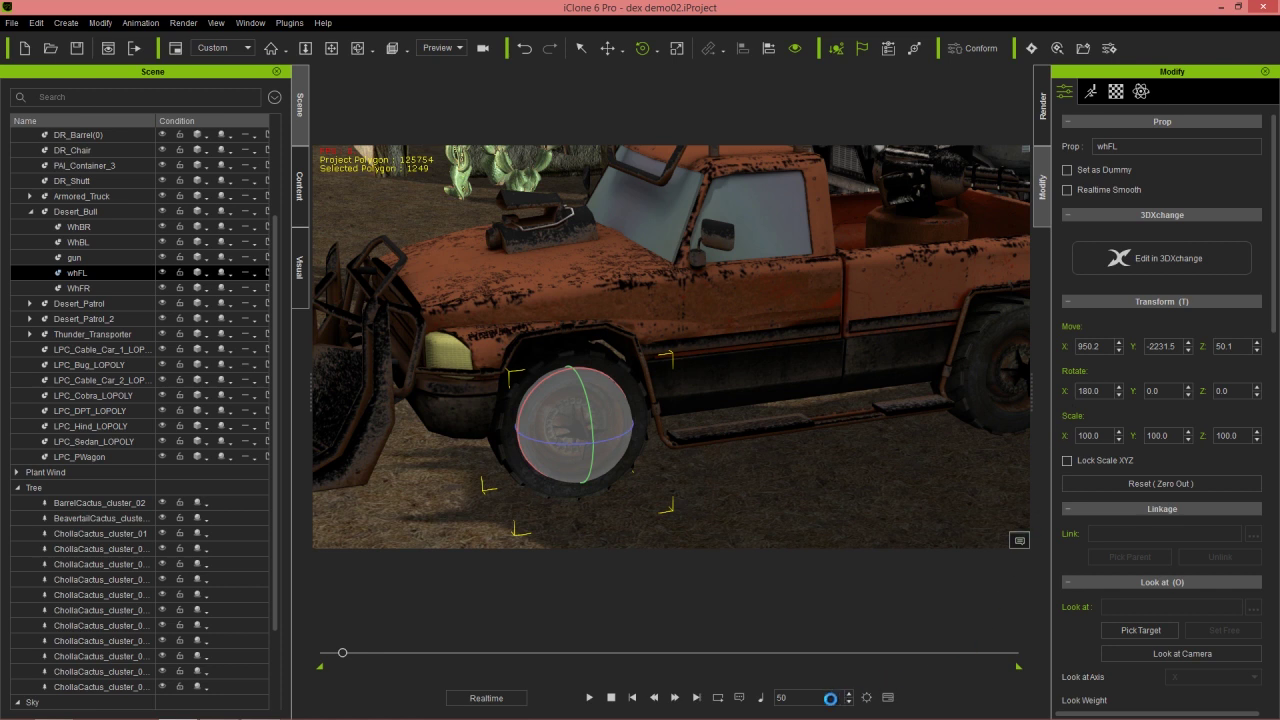
Go to frame 75 and set the whFL wheel's X rotation to 270 degrees
left_click_drag(825, 698, 765, 699)
type("75")
key("Return")
left_click_drag(1101, 390, 1066, 396)
type("270")
key("Return")
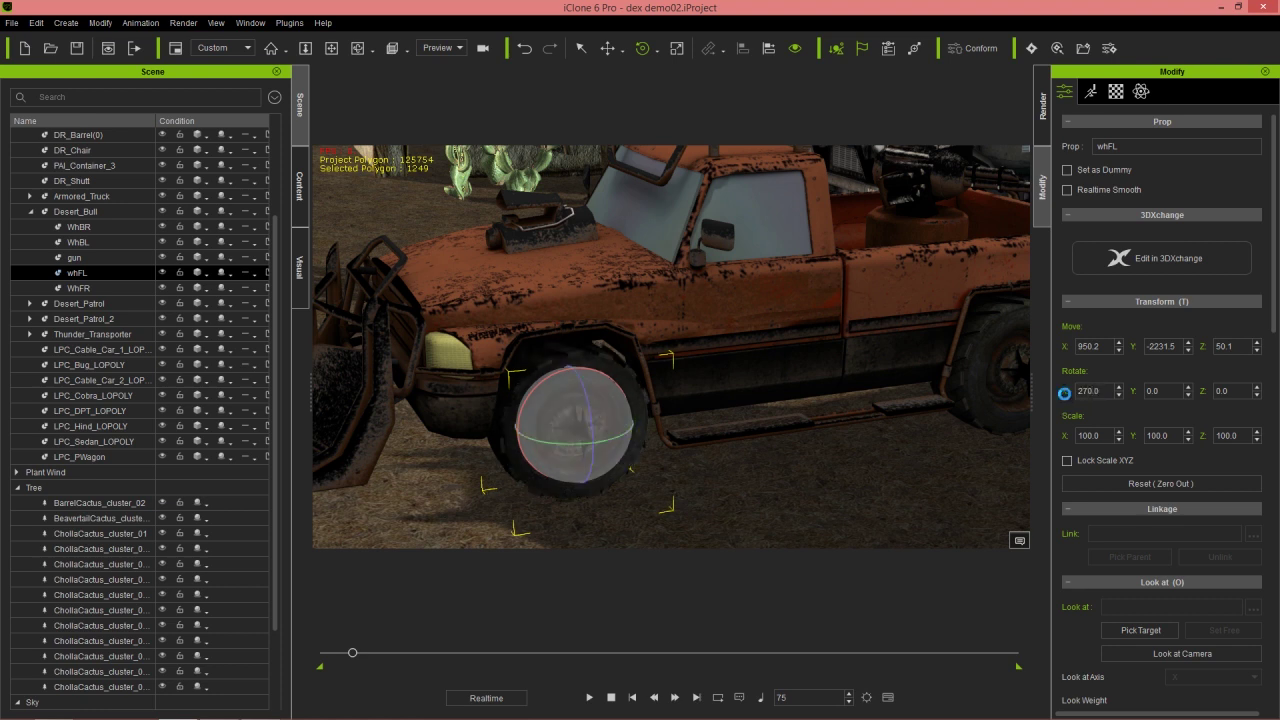
Go to frame 100 and set the whFL wheel's X rotation to 0 degrees
left_click_drag(806, 691, 774, 690)
key("Return")
left_click_drag(1098, 392, 1077, 392)
type("0")
key("Return")
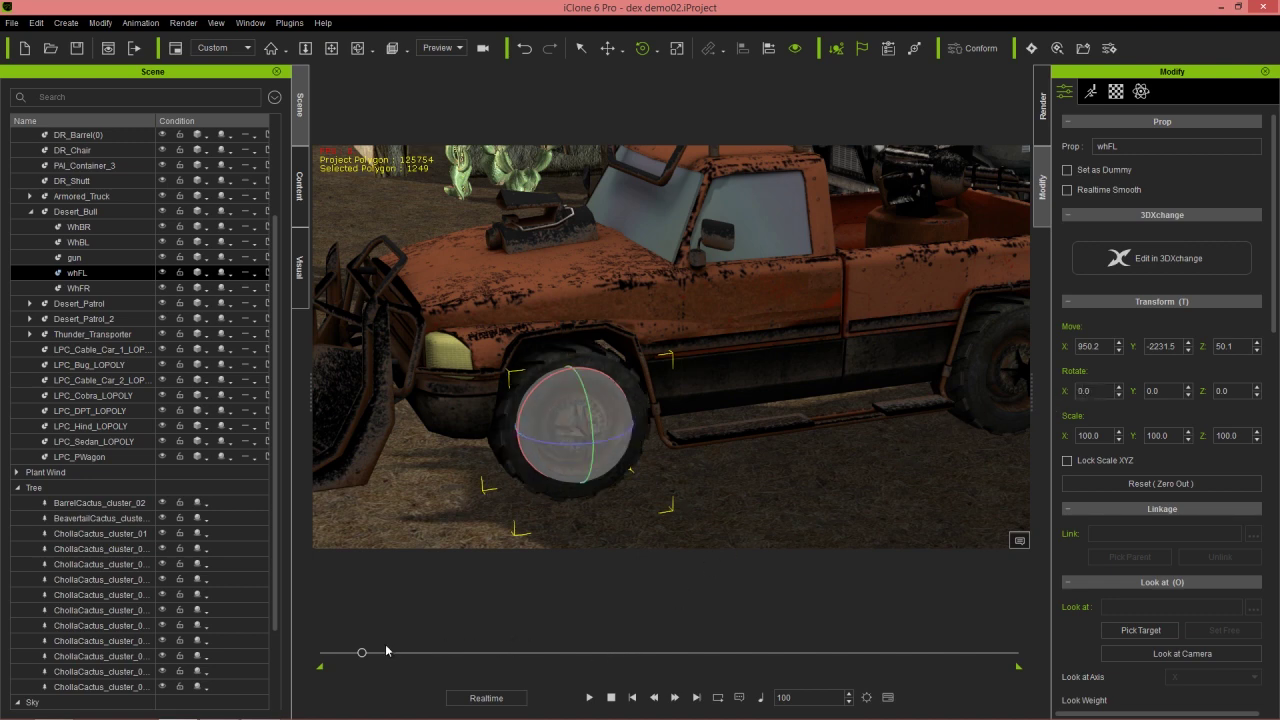
Show the whFL wheel's tracks in the timeline and scrub through its rotation keys
key("F3")
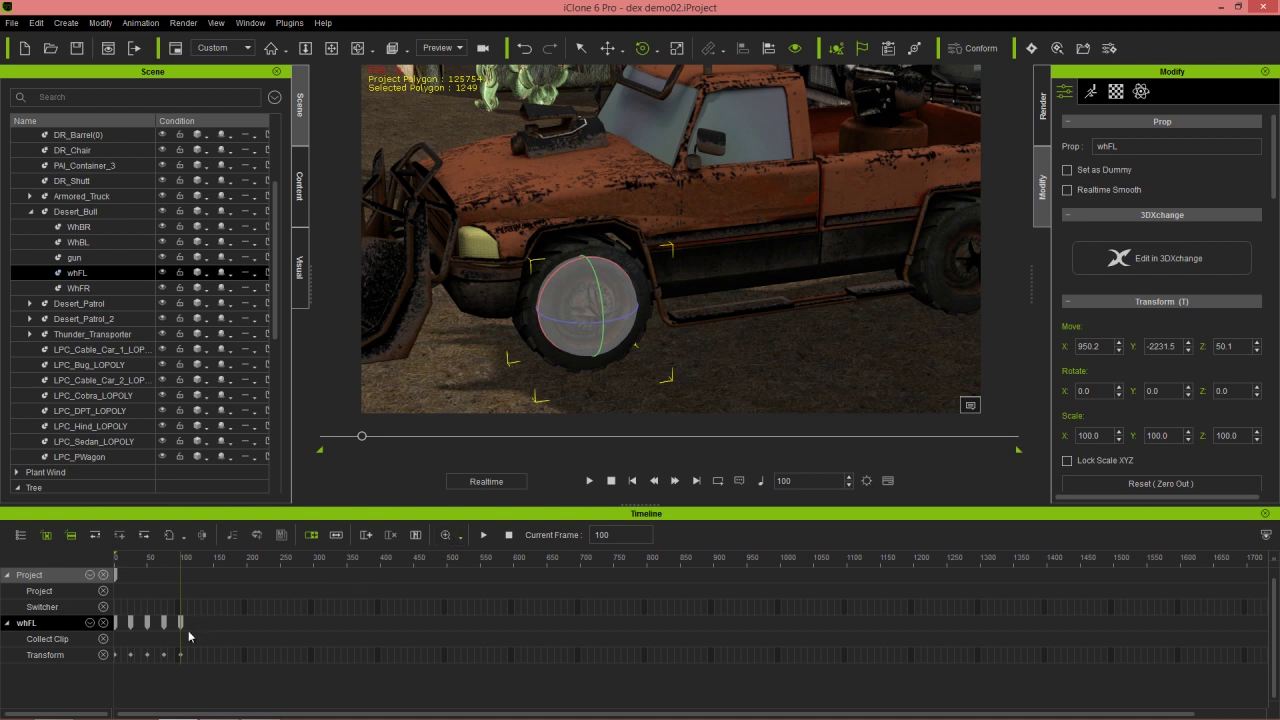
scroll(197, 642, "up", 3)
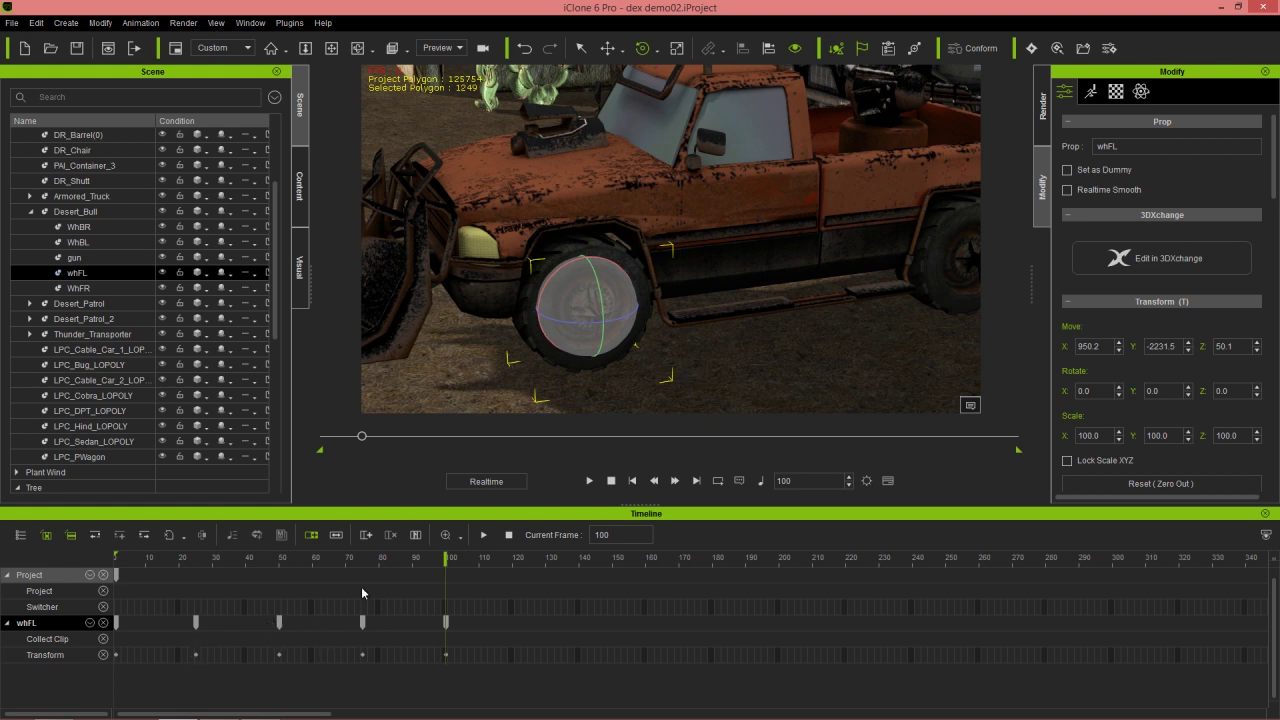
left_click_drag(238, 560, 193, 668)
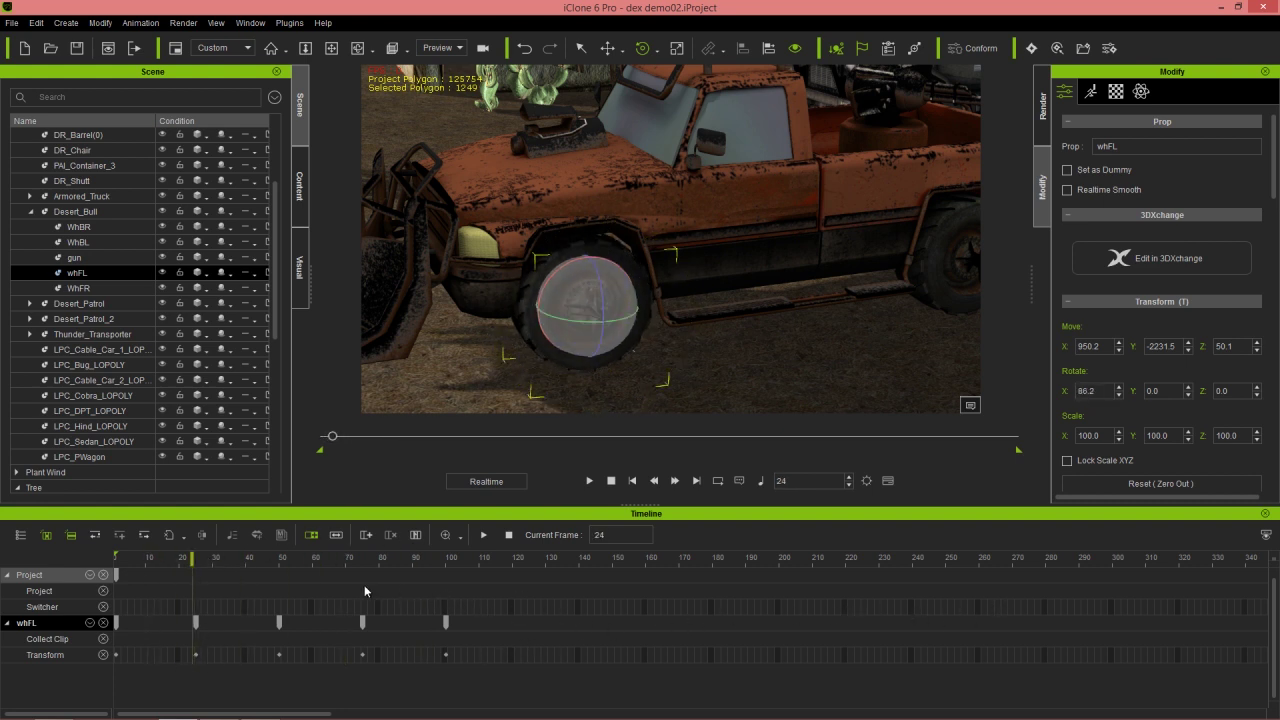
Collect a clip spanning frames 1 to 100 of the whFL wheel's animation and add it to Perform as "Rotate"
left_click_drag(445, 640, 111, 650)
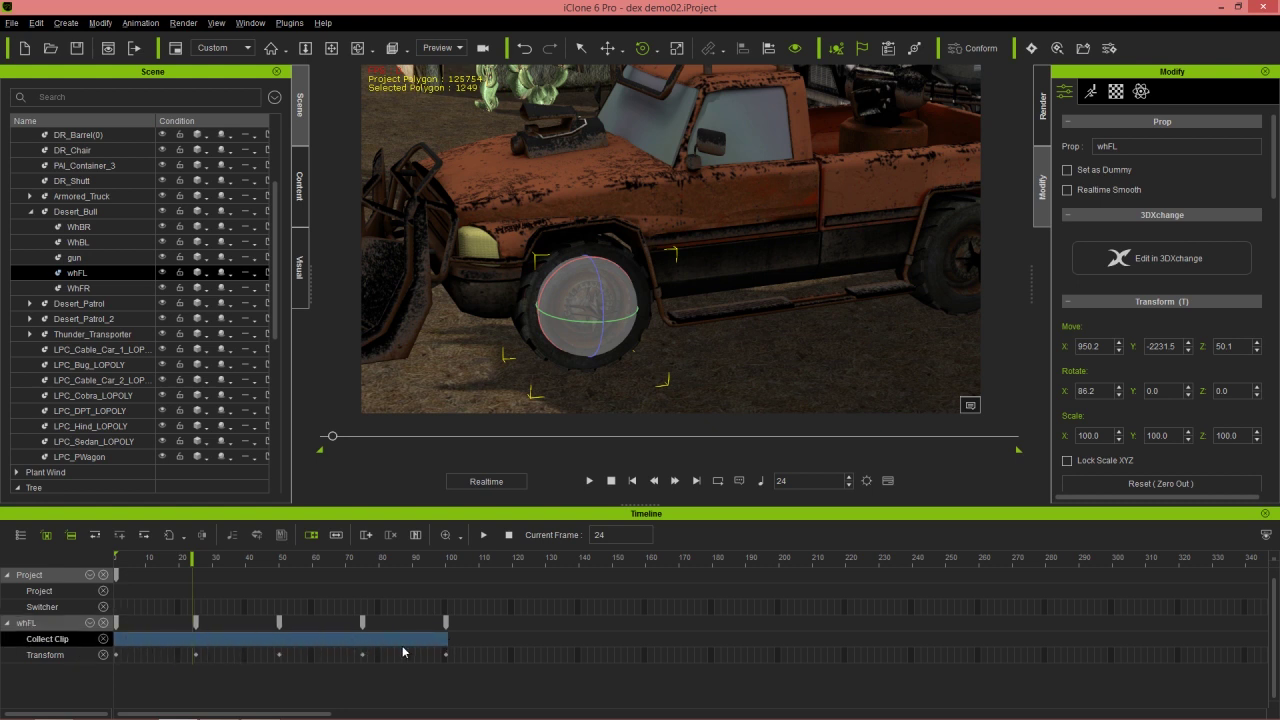
scroll(404, 653, "up", 2)
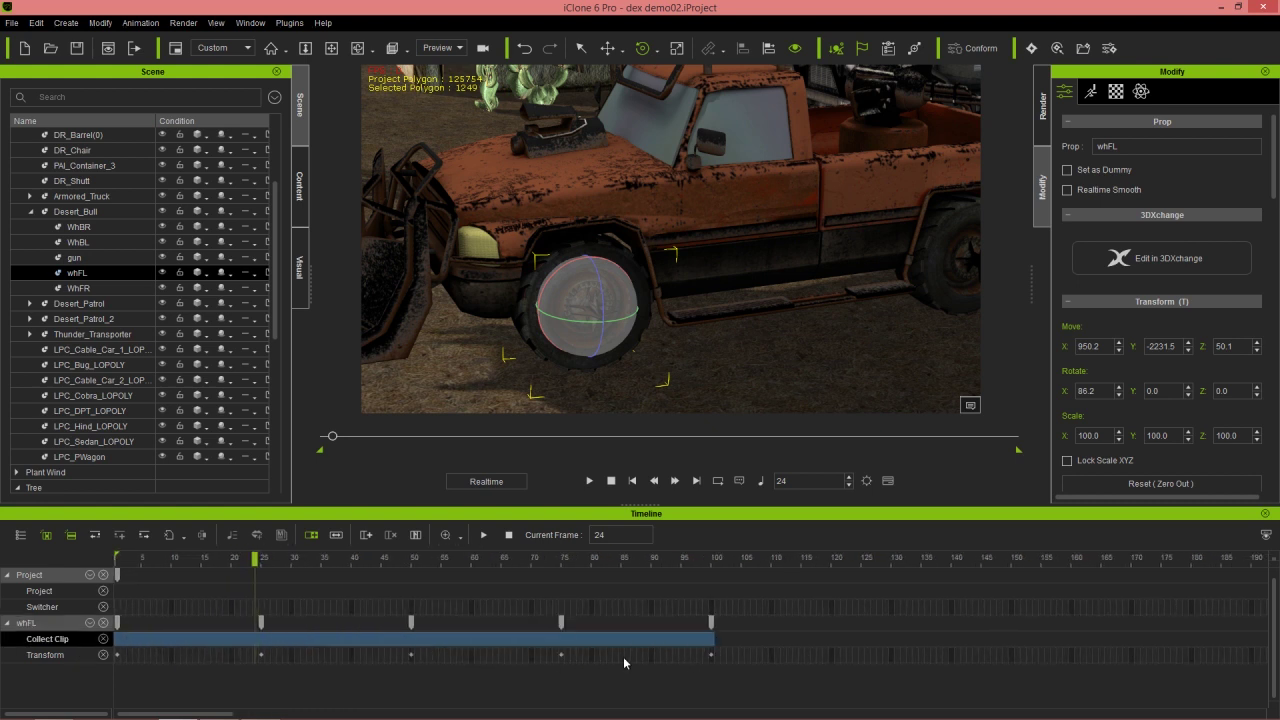
right_click(300, 638)
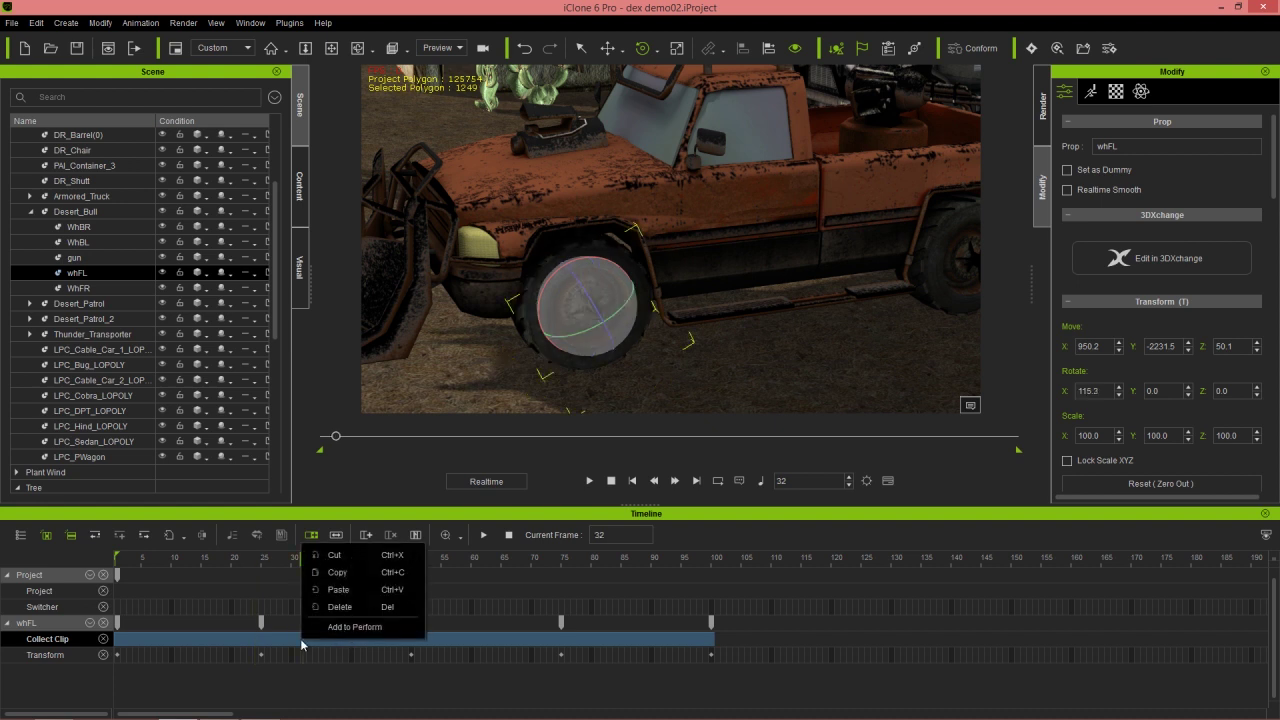
left_click(345, 628)
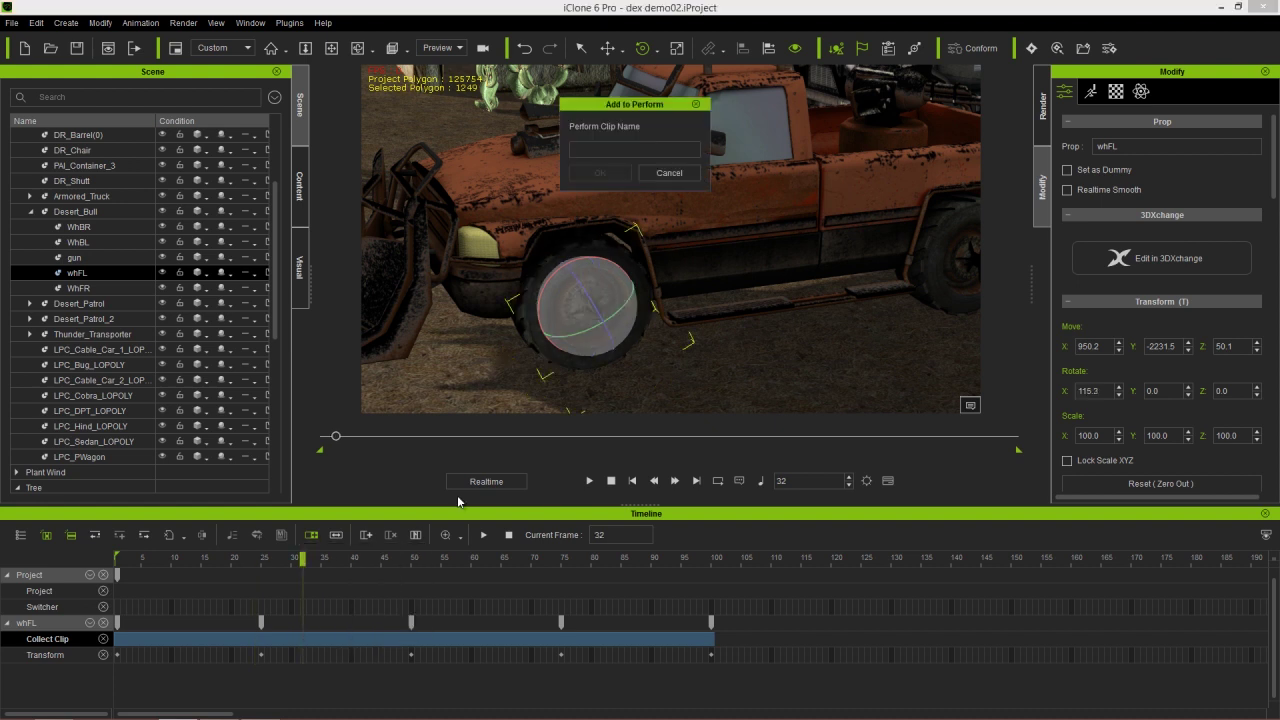
type("Roll")
key("Return")
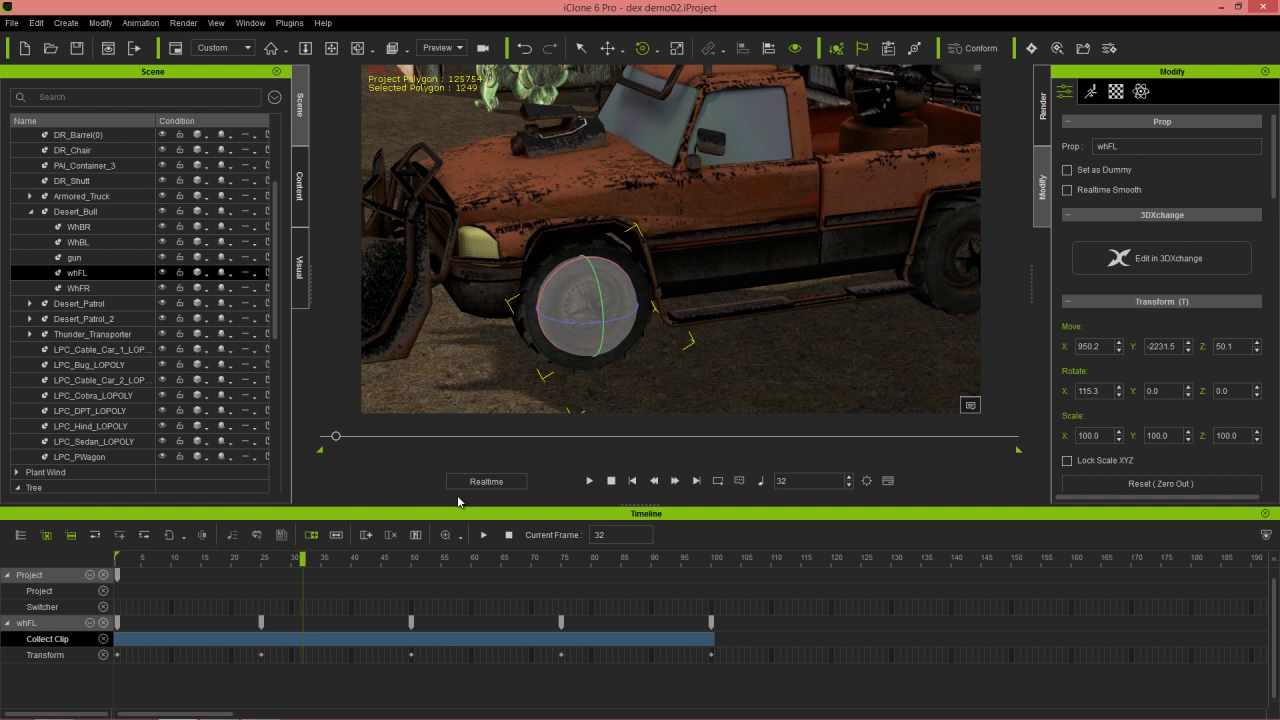
Return to frame 1 and remove the whFL wheel's object animation
left_click_drag(244, 561, 73, 561)
right_click(560, 283)
left_click(645, 491)
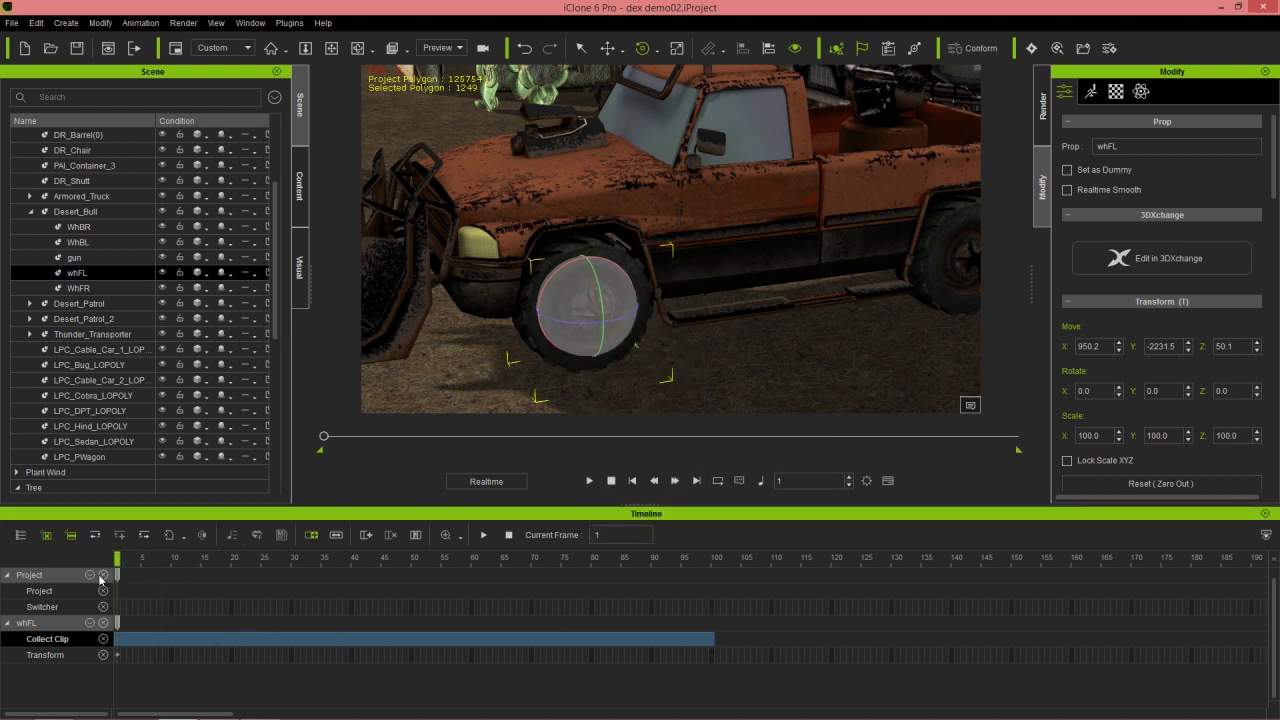
Run the Rotate perform on the whFL wheel and stop playback once the motion ends
right_click(566, 300)
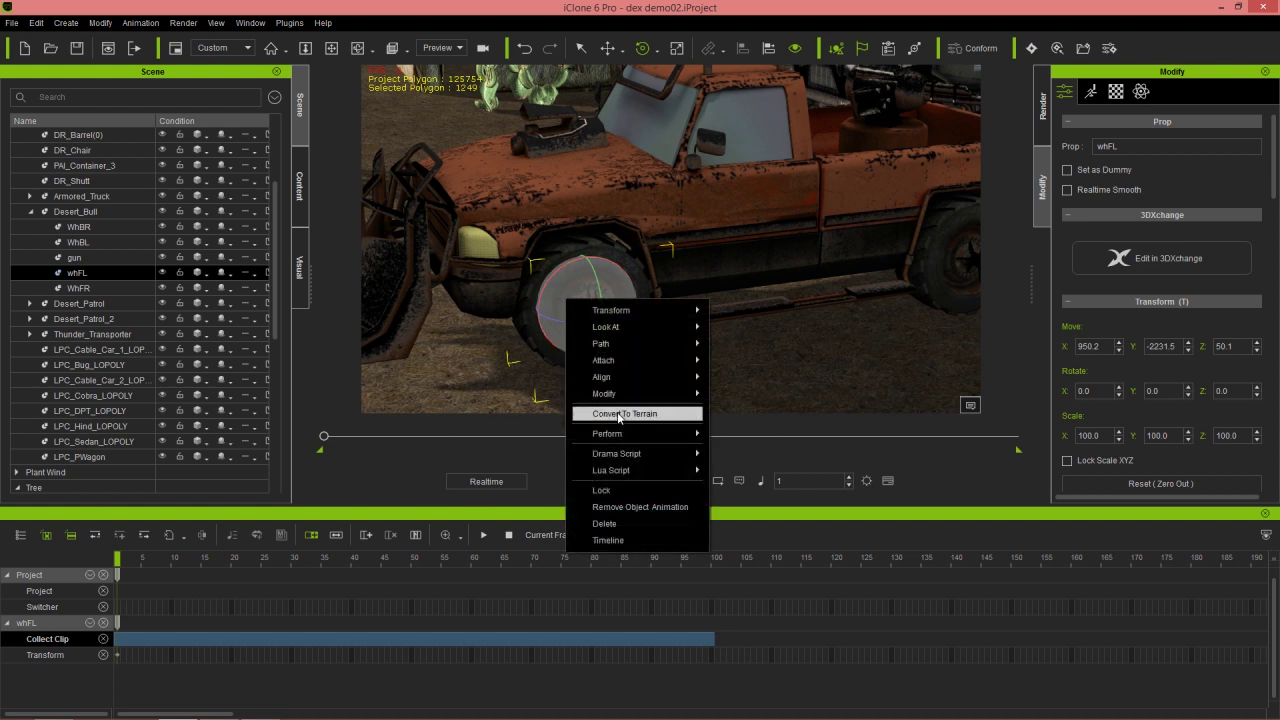
mouse_move(626, 437)
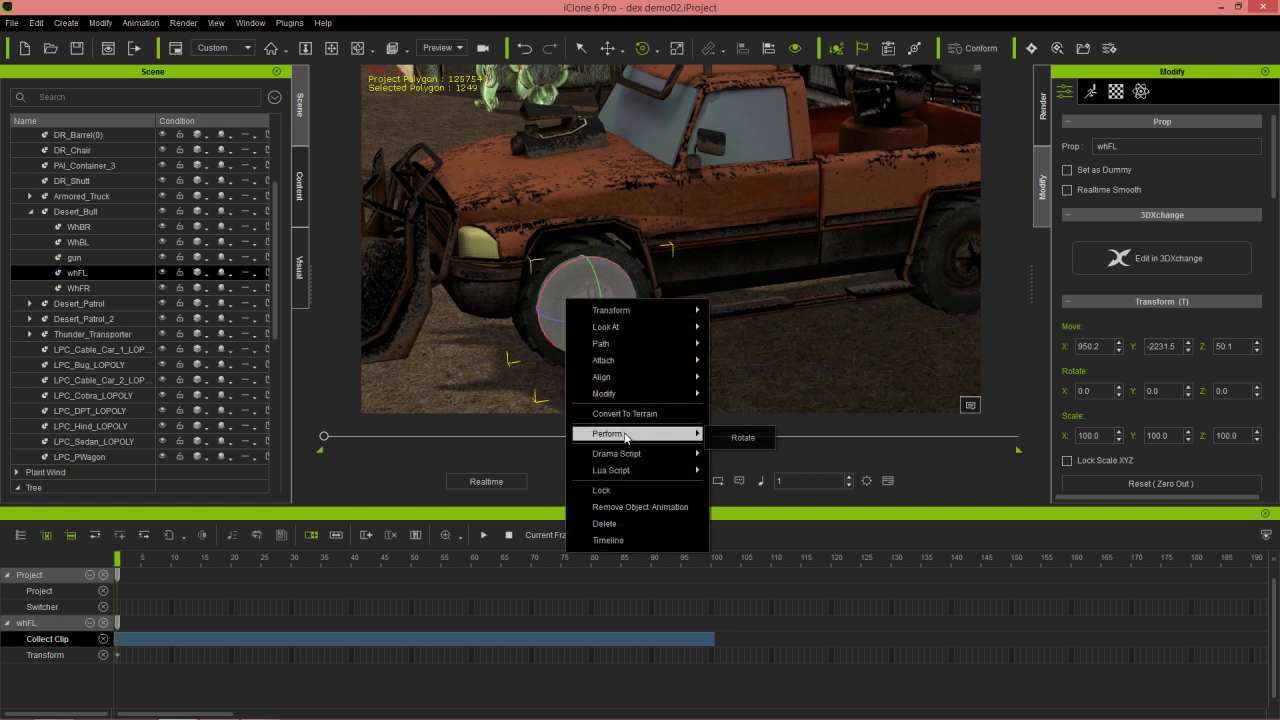
left_click(750, 438)
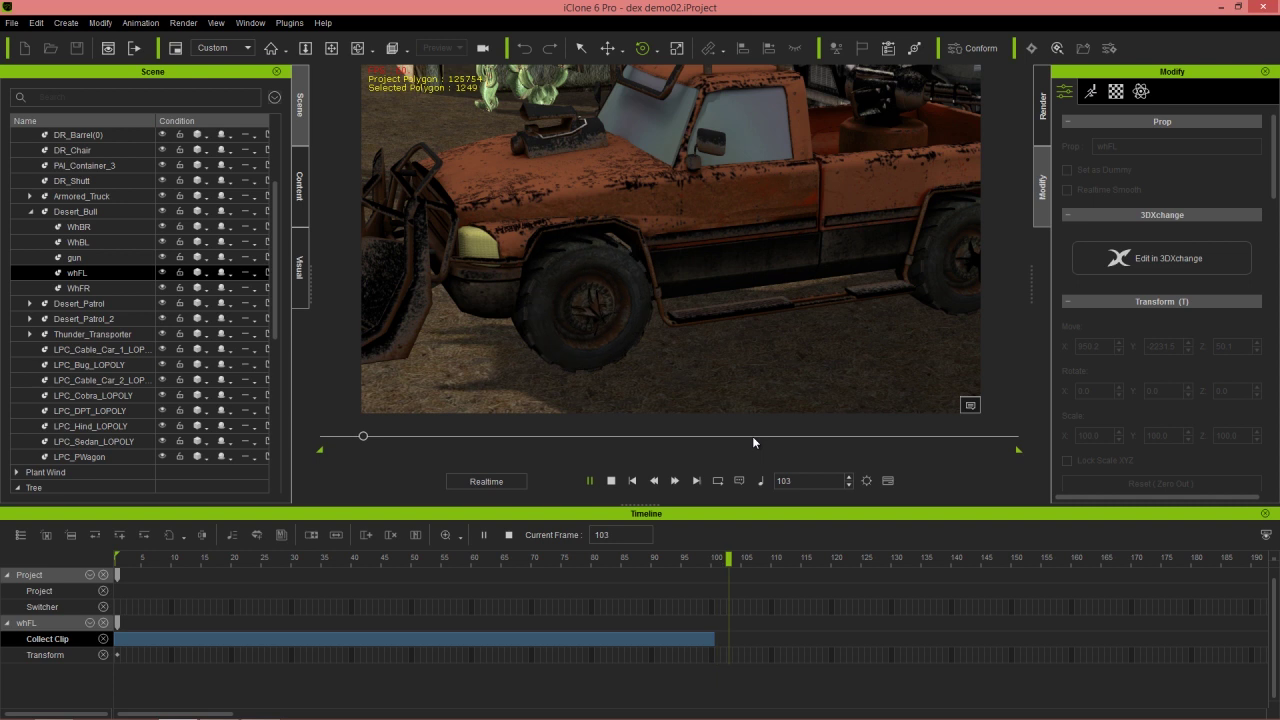
key("space")
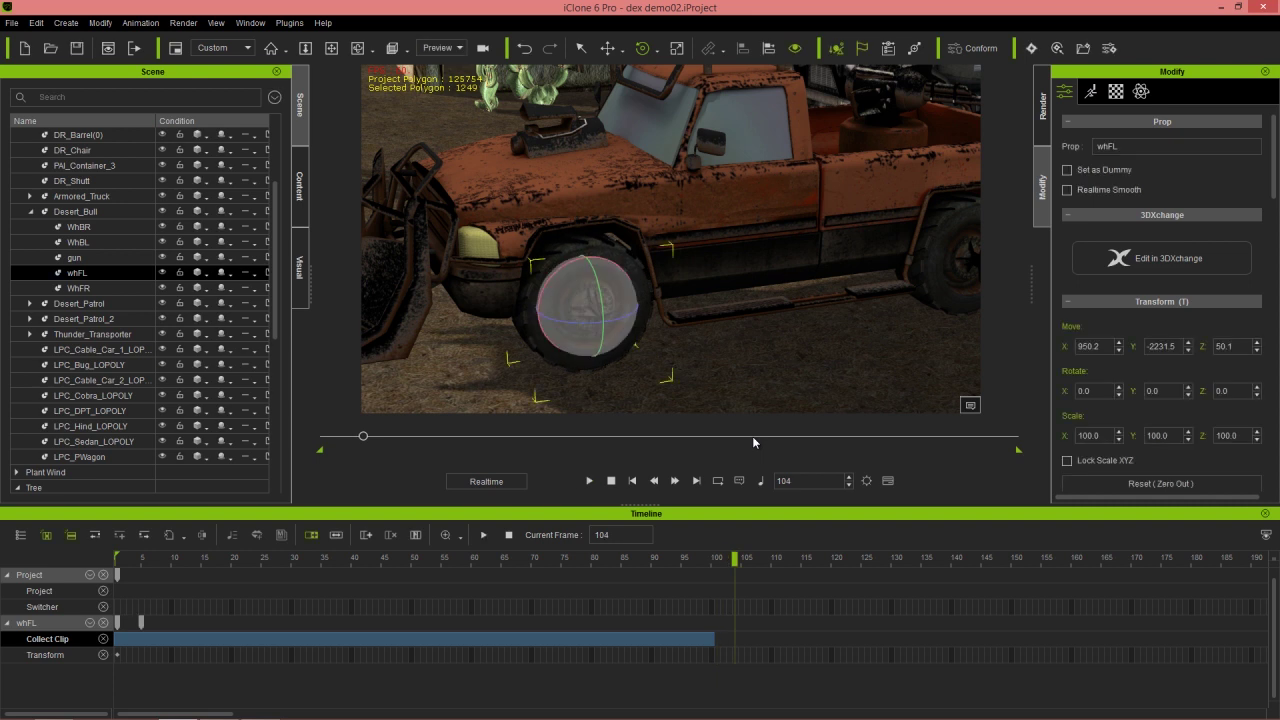
Show the whFL wheel's Animation track and move the Rotate clip to the start of the timeline
left_click(89, 622)
left_click(110, 509)
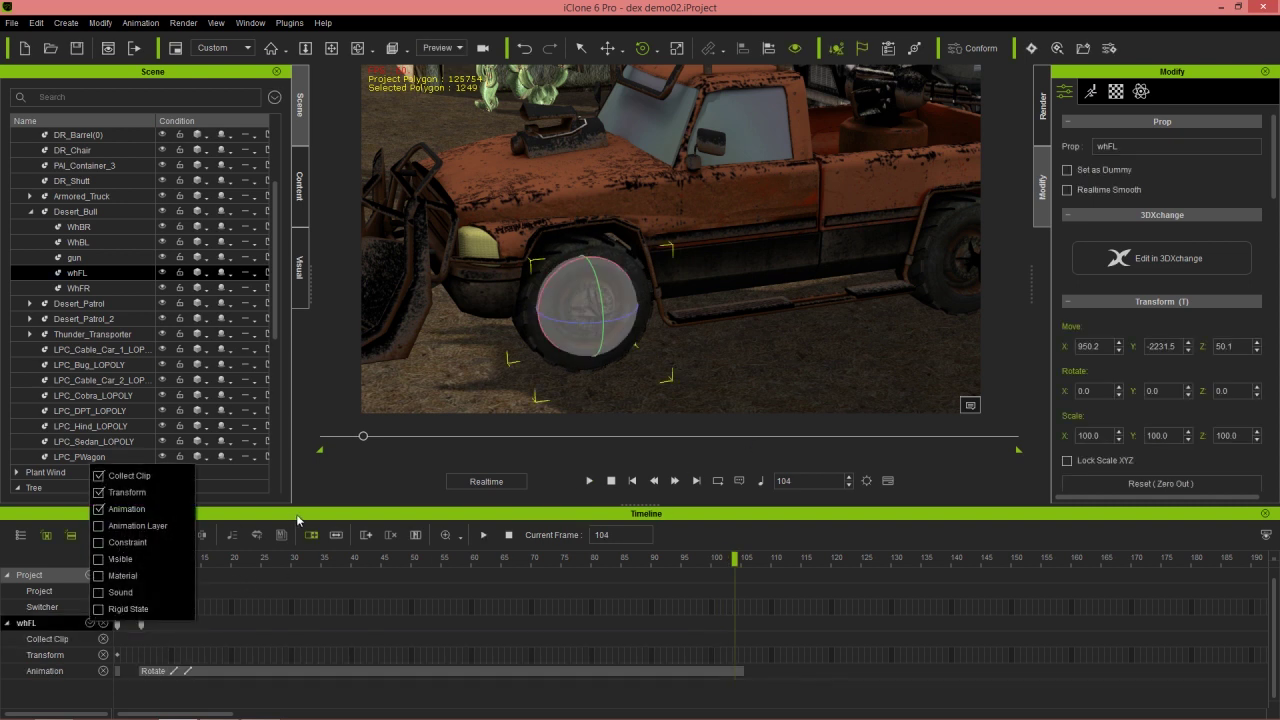
left_click(328, 607)
left_click_drag(343, 672, 285, 670)
left_click(285, 670)
Extend the Rotate clip to about frame 400 so it loops, and play back the wheel's motion from the start
scroll(546, 616, "down", 5)
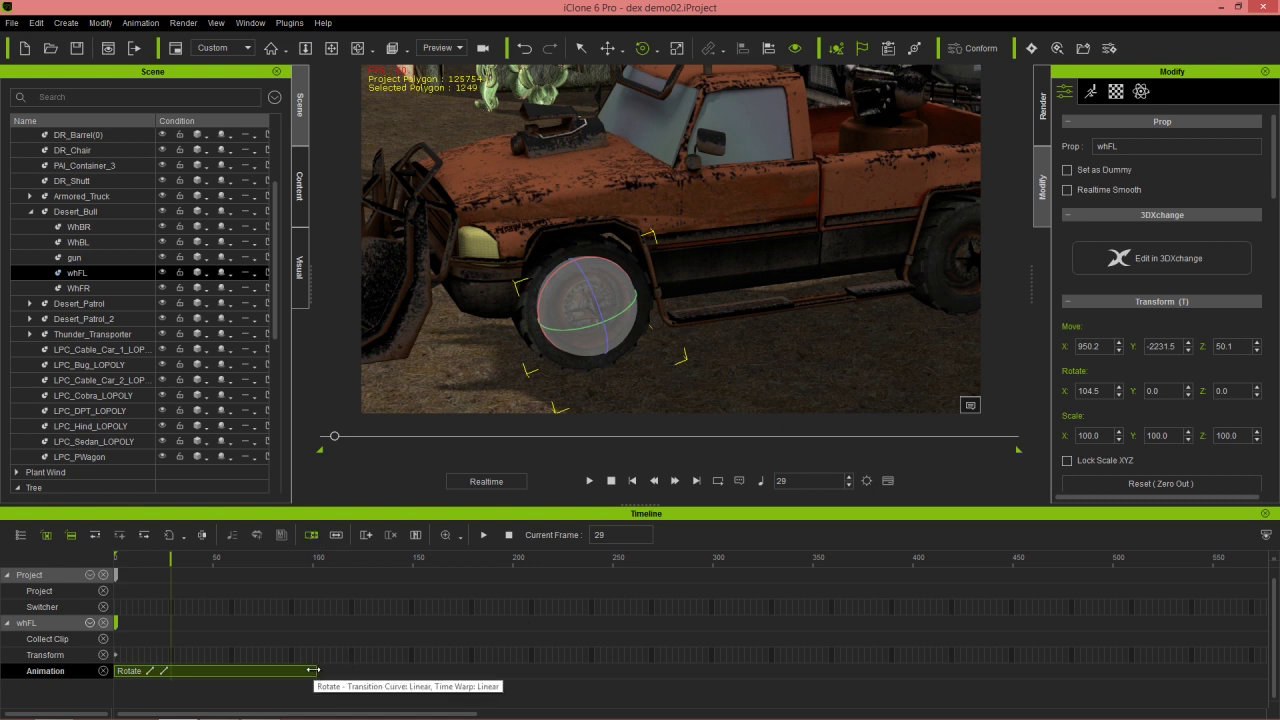
left_click_drag(314, 670, 787, 661)
left_click_drag(173, 557, 99, 563)
key("space")
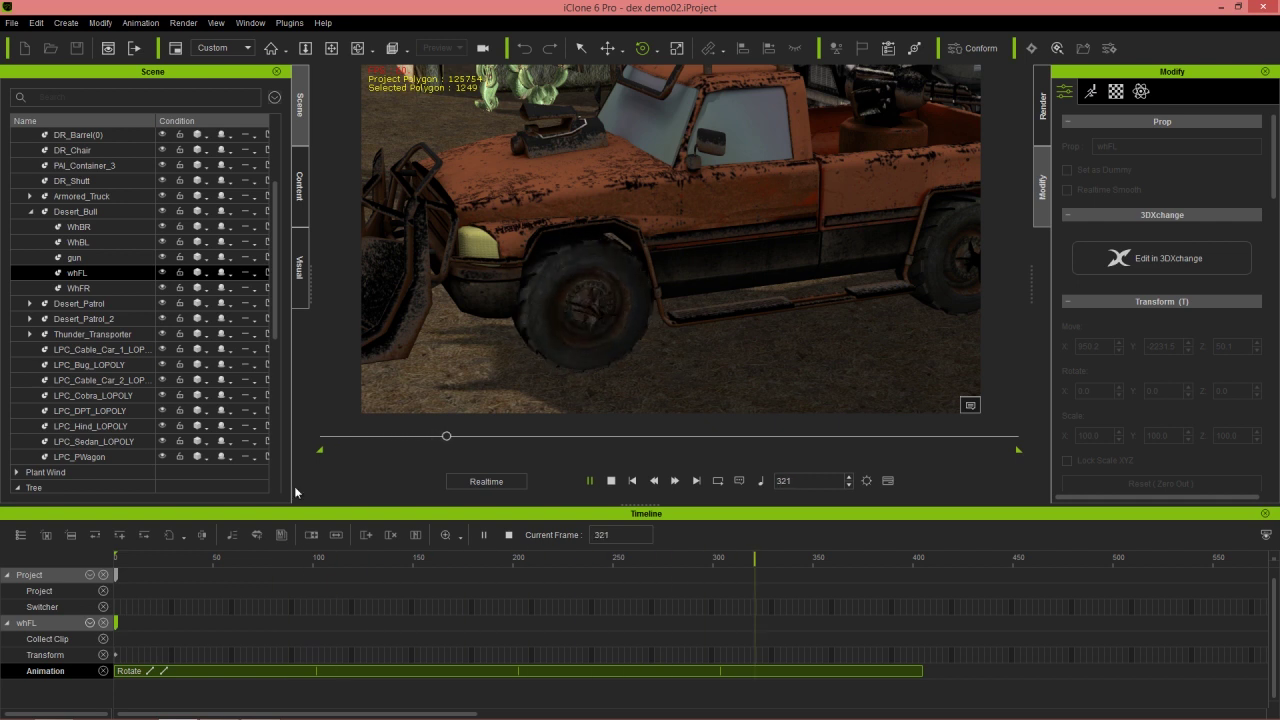
left_click(591, 372)
left_click(610, 483)
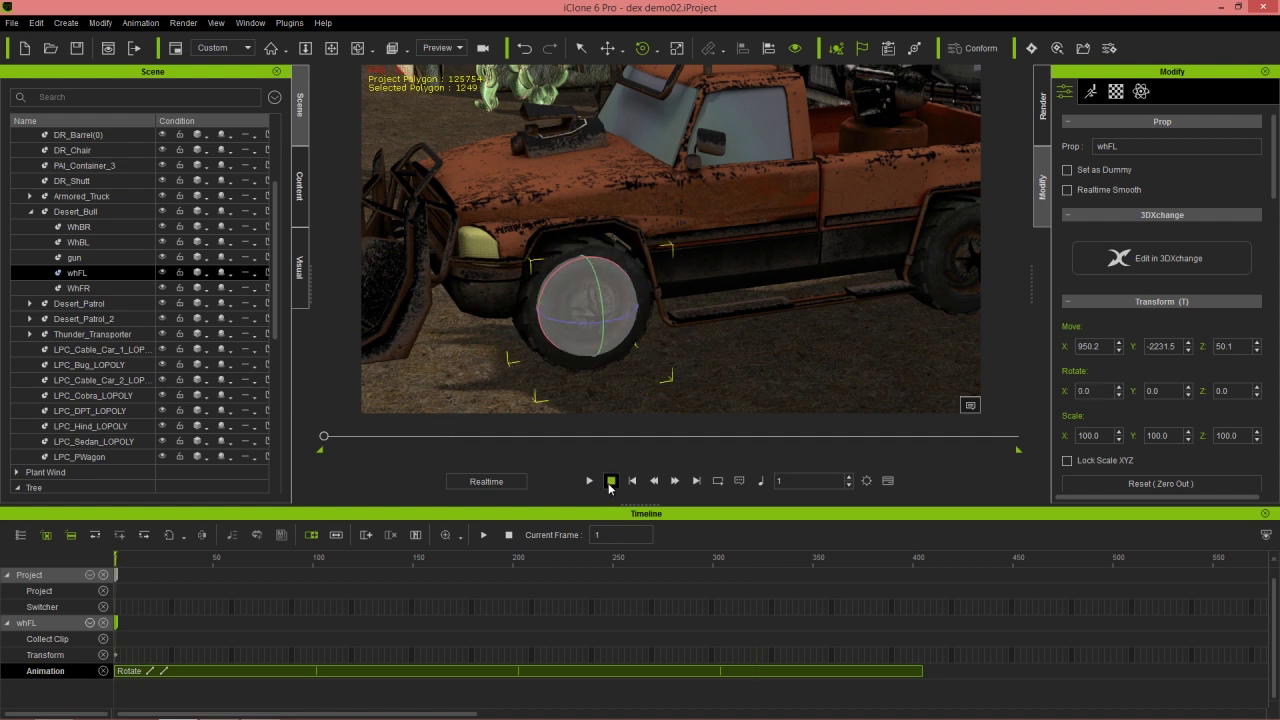
Duplicate the whFL wheel along Y towards the truck's rear wheel, placing the copy at about Y -2103.2
middle_click_drag(724, 314, 669, 289)
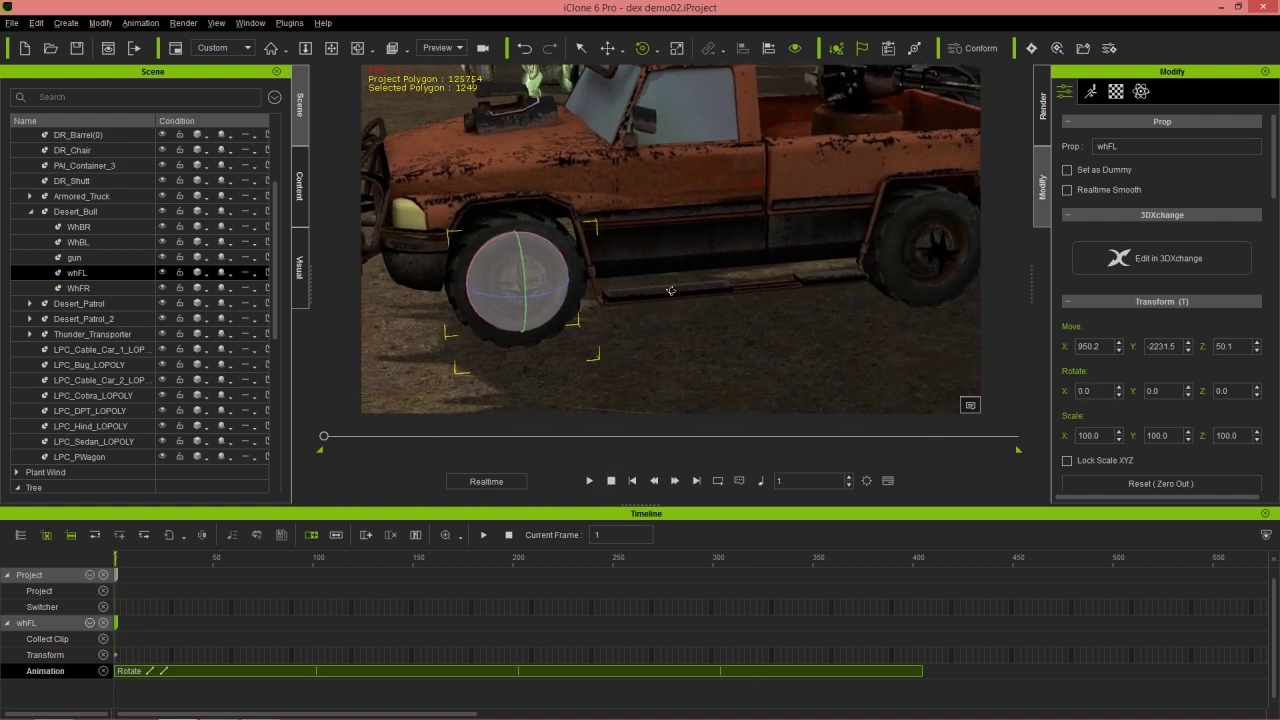
right_click_drag(669, 289, 705, 290)
middle_click_drag(740, 291, 697, 291)
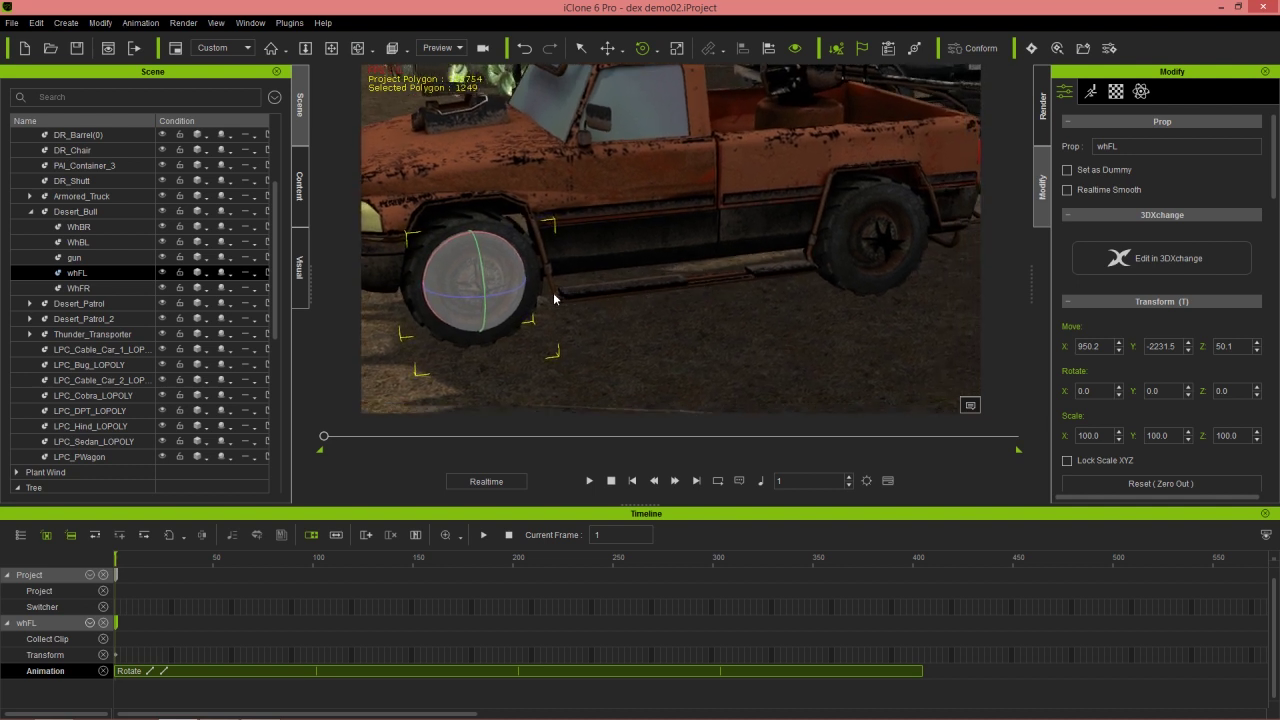
key("w")
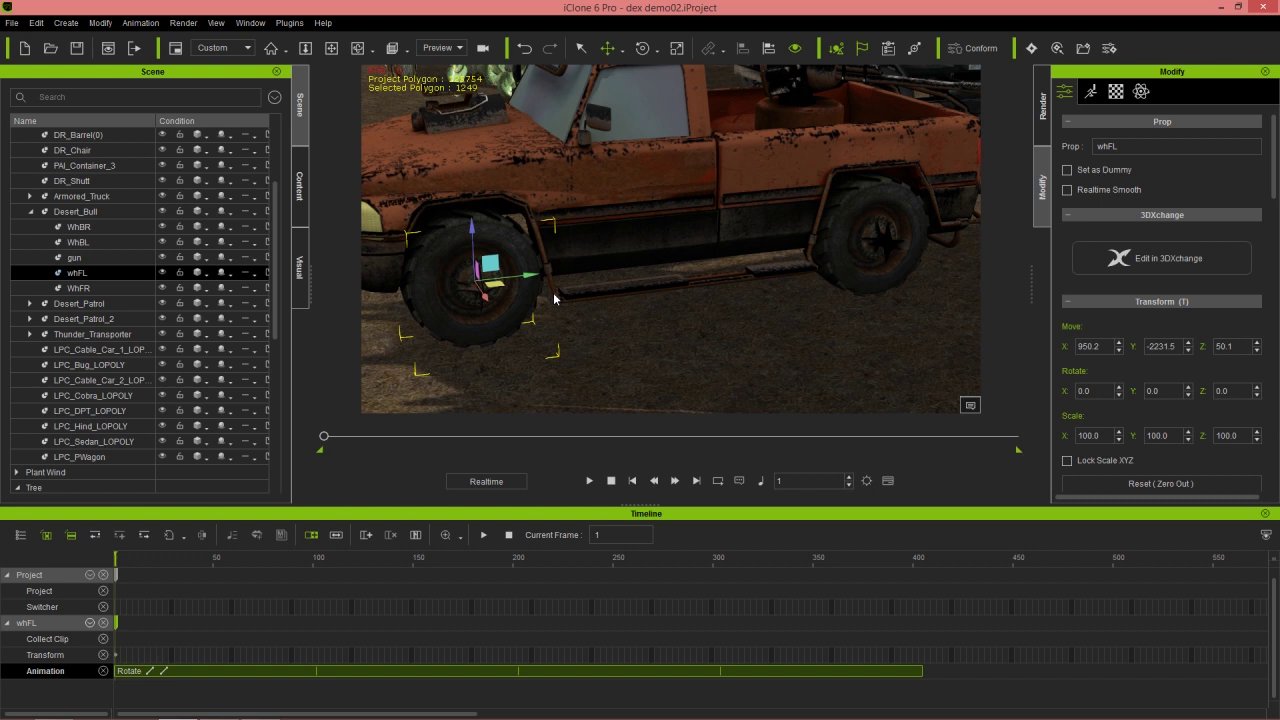
left_click_drag(527, 277, 677, 260, "ctrl")
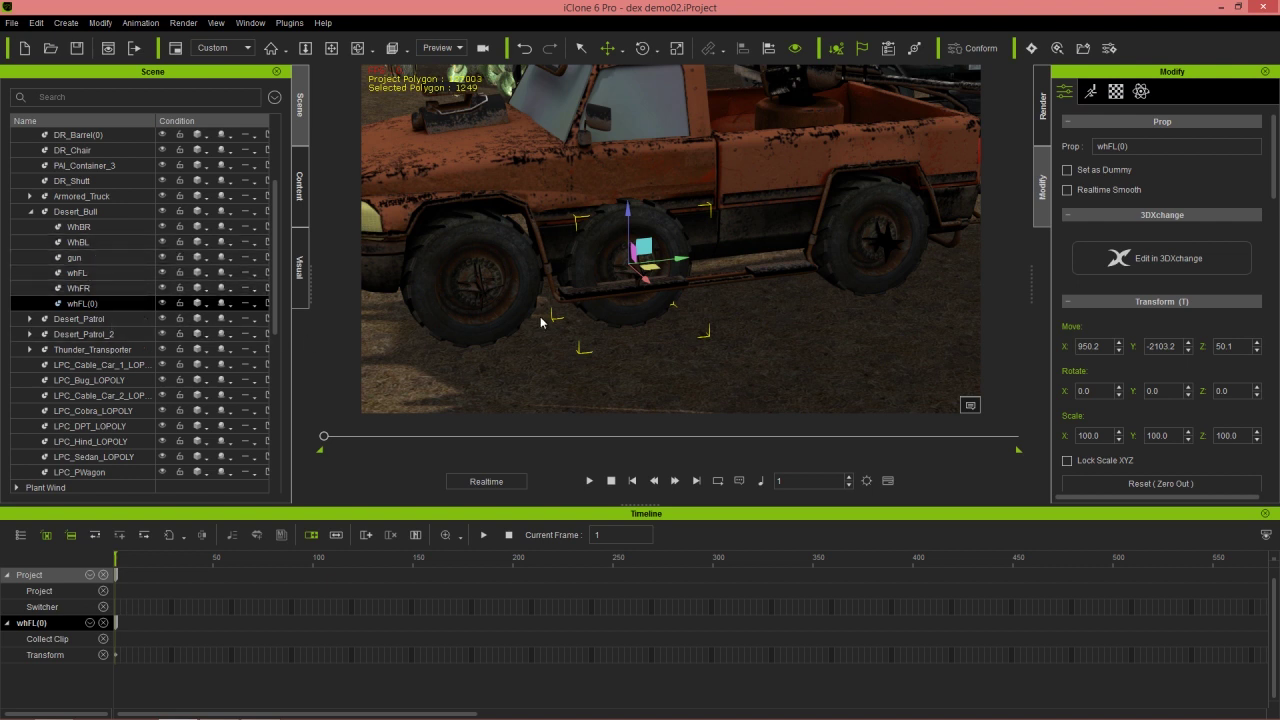
Align the whFL(0) copy to the WhBL wheel's pivot on X and Y, and delete the original WhBL wheel
left_click(769, 48)
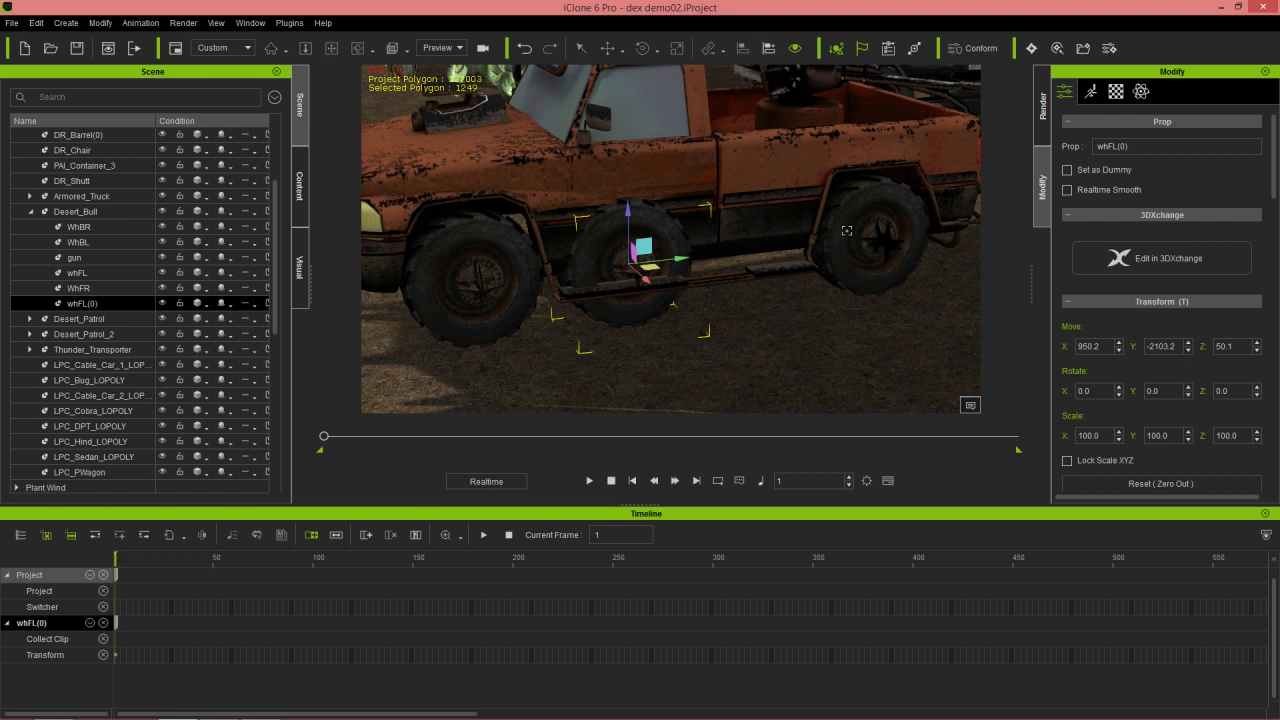
left_click(88, 242)
left_click(857, 450)
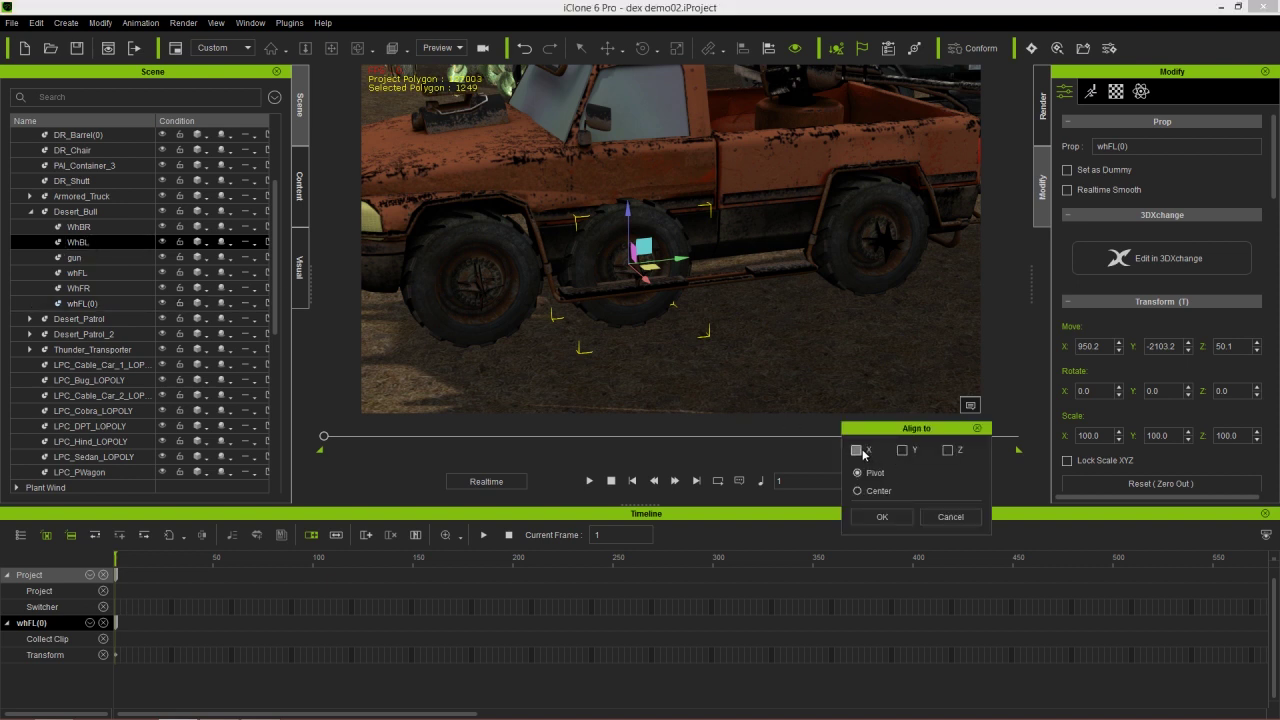
left_click(903, 450)
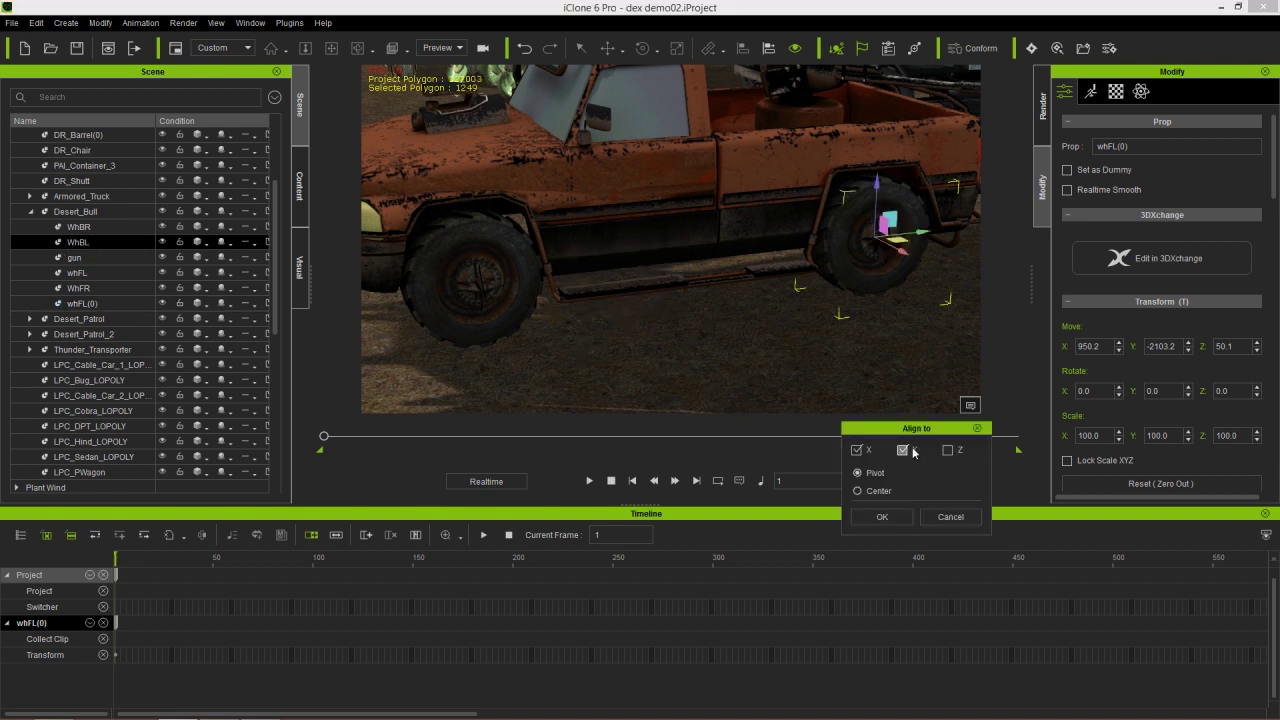
left_click(884, 517)
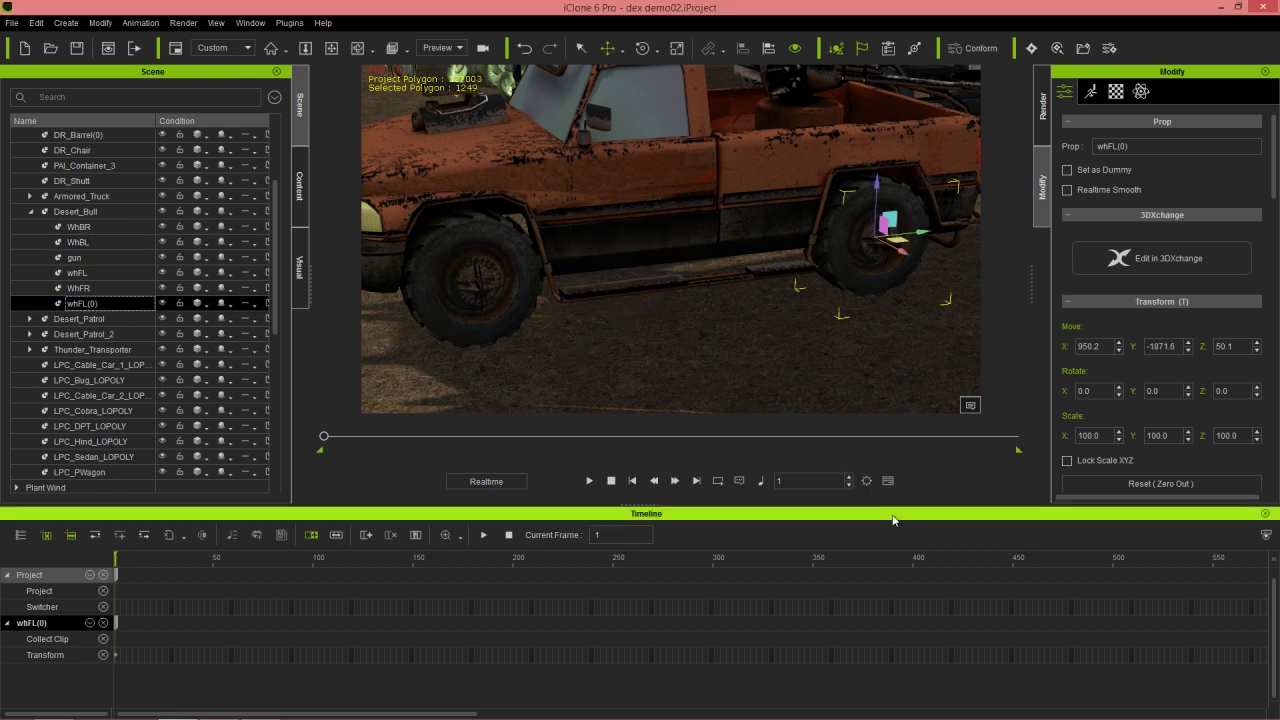
left_click(89, 243)
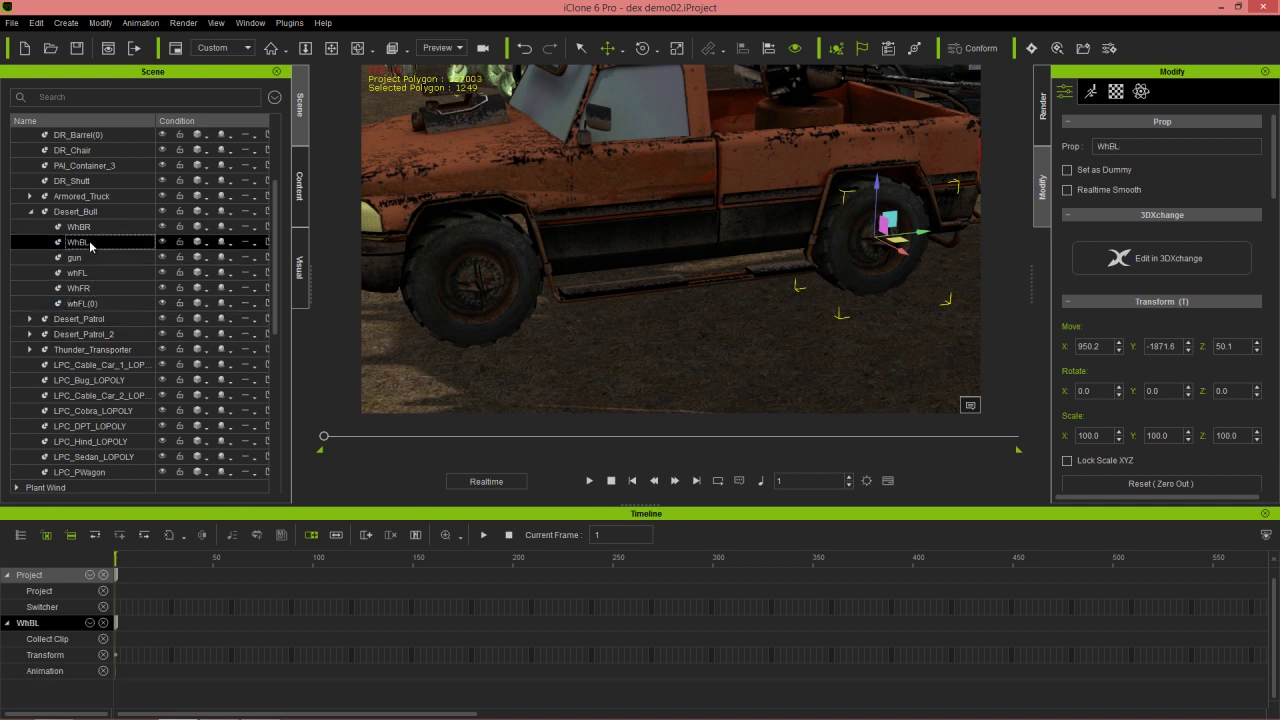
key("Delete")
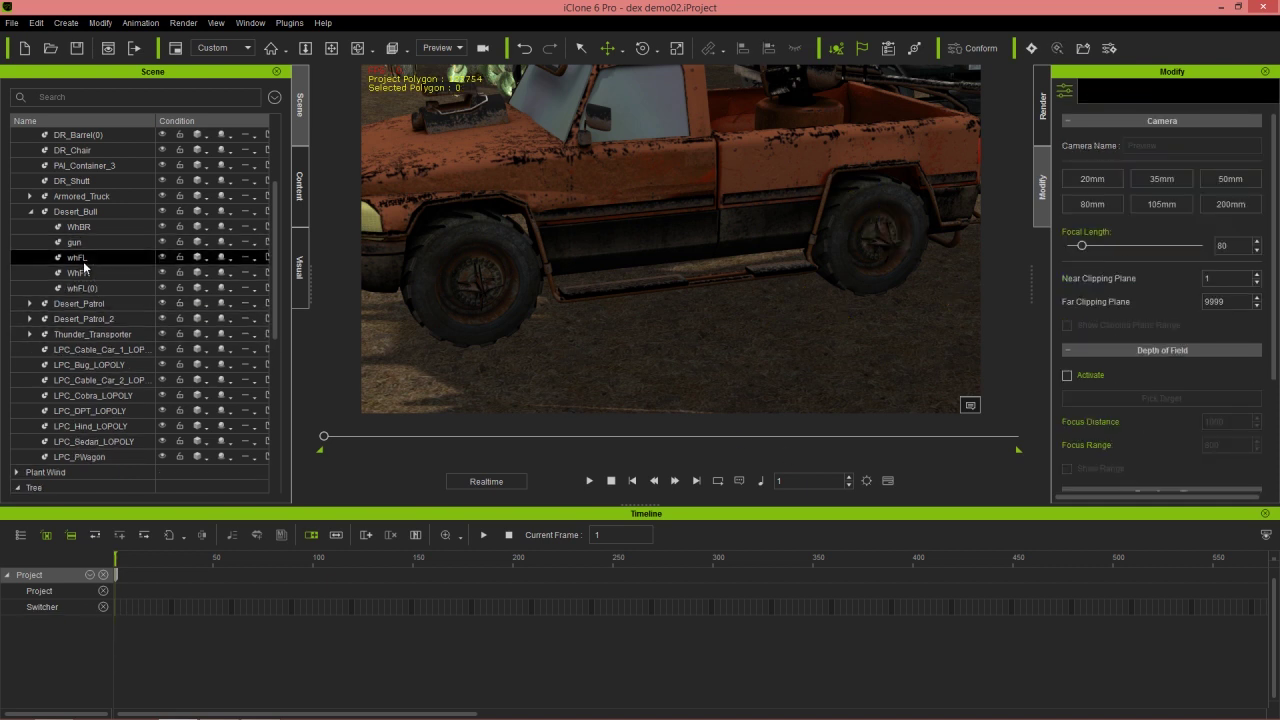
Run the Rotate perform on the whFL(0) wheel from the first frame and stop playback
left_click(90, 288)
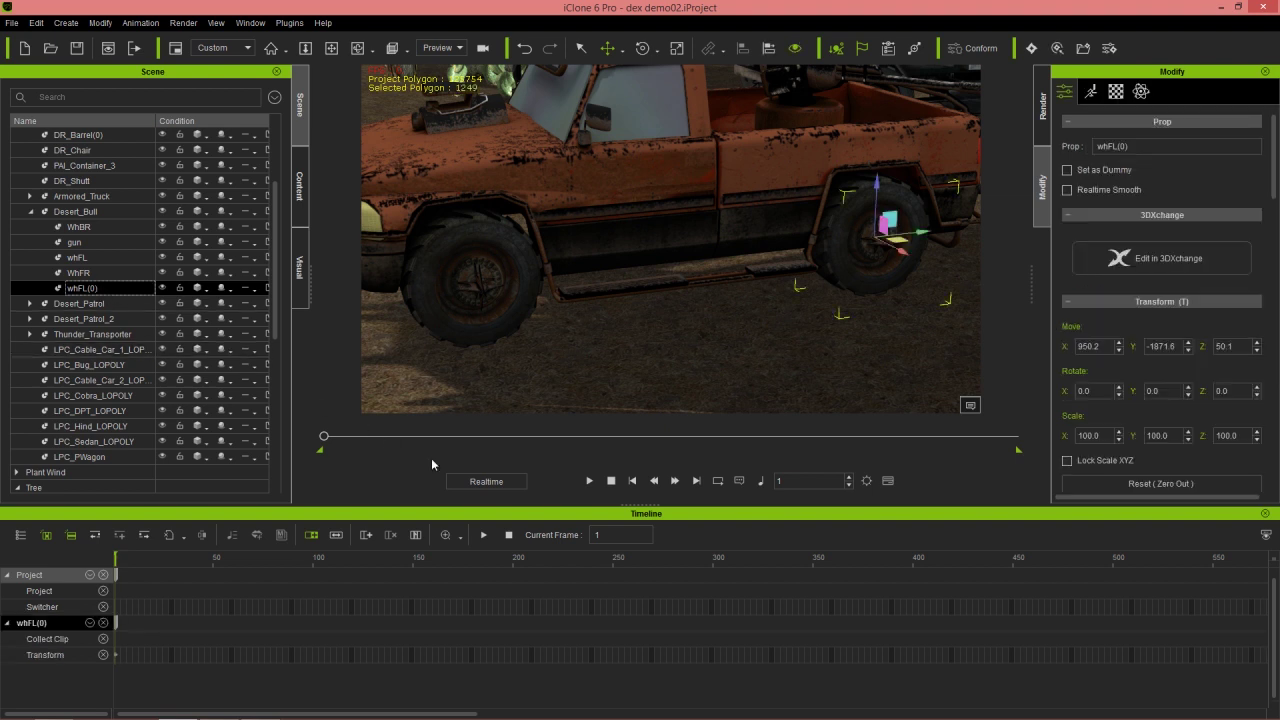
mouse_move(325, 436)
left_mouse_down()
mouse_move(362, 437)
mouse_move(338, 437)
left_mouse_up()
mouse_move(326, 438)
left_mouse_down()
mouse_move(423, 436)
mouse_move(330, 437)
mouse_move(310, 455)
left_mouse_up()
right_click(838, 250)
mouse_move(923, 387)
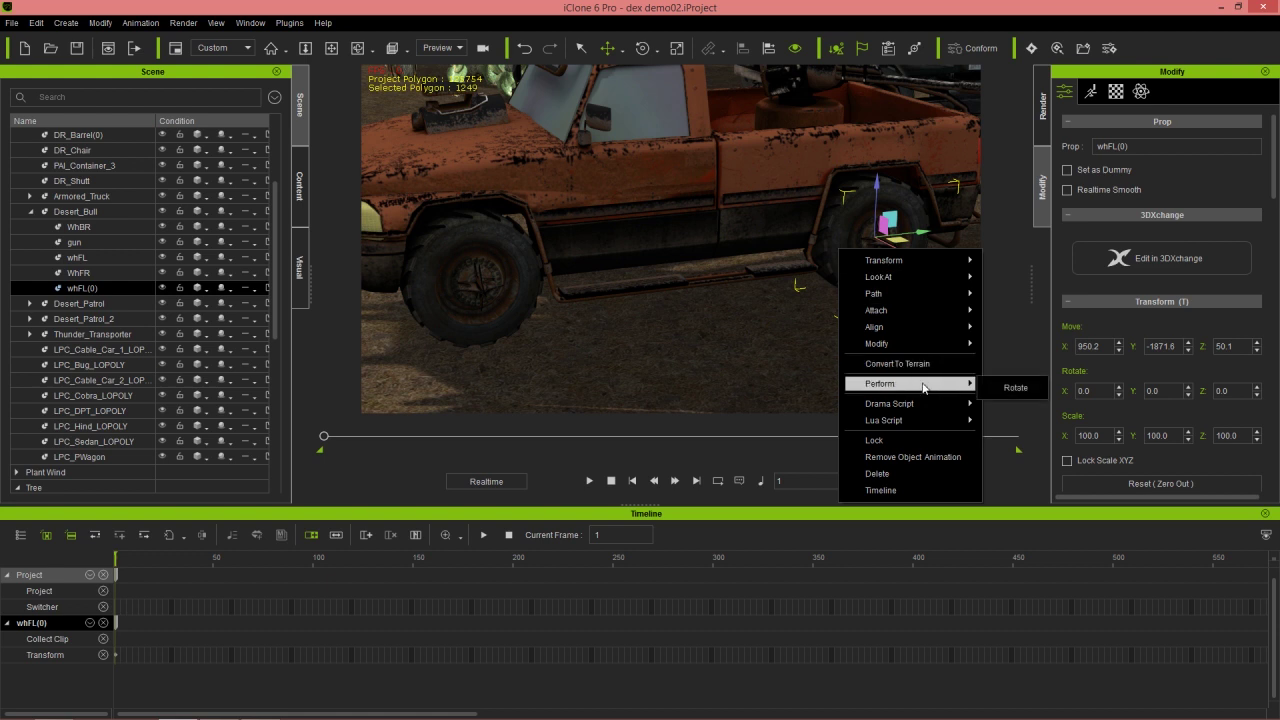
left_click(1014, 390)
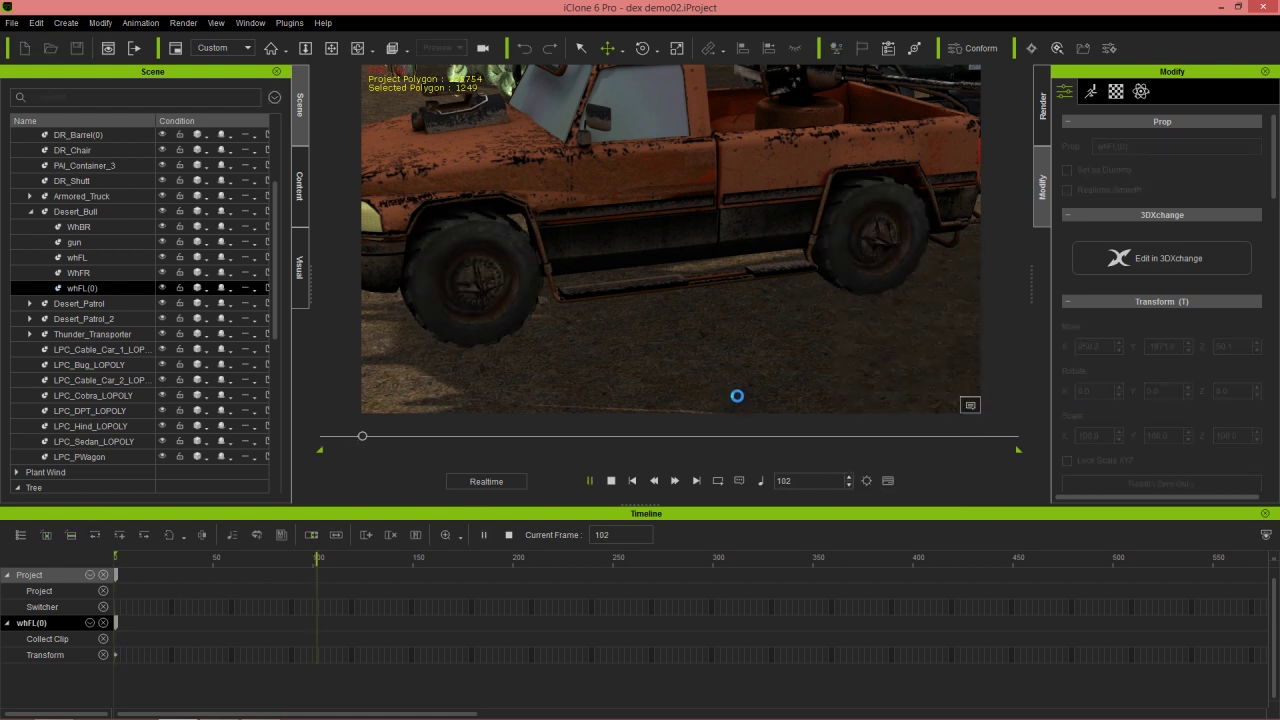
left_click(613, 481)
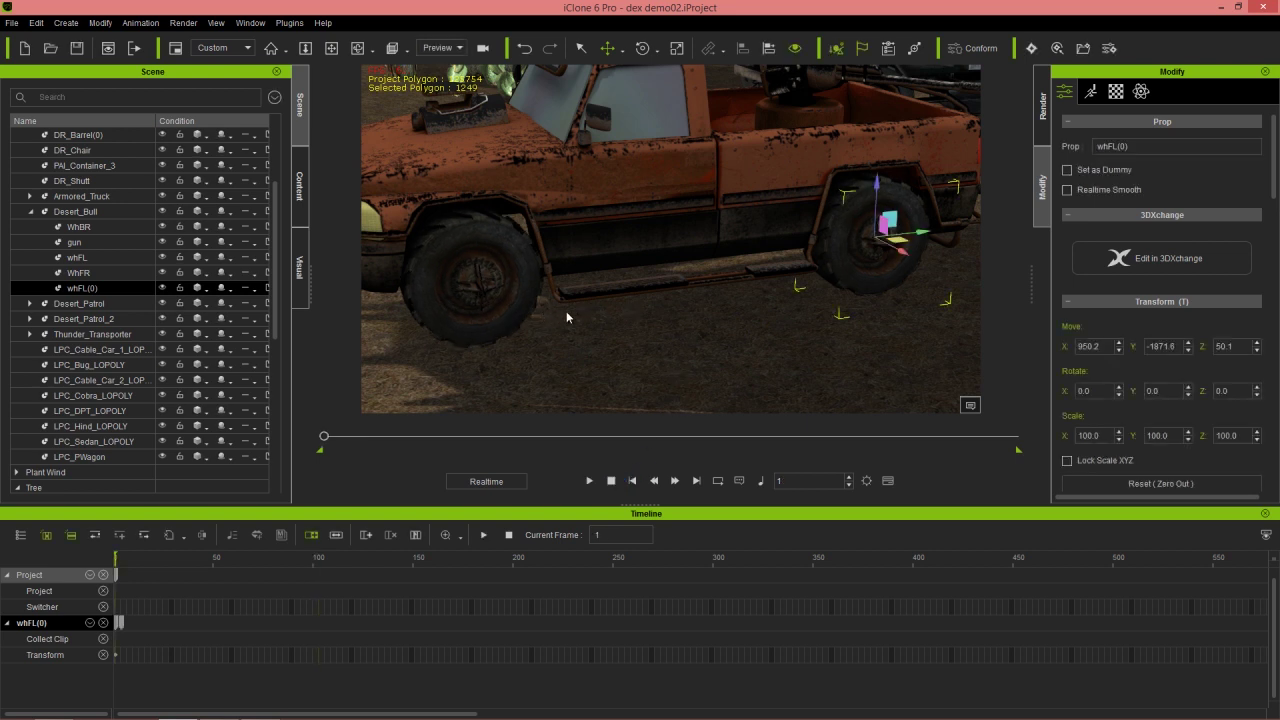
Duplicate the whFL(0) wheel along X to the truck's opposite side, placing the copy at about X 609.2
left_click_drag(550, 276, 748, 290, "alt")
right_click_drag(505, 257, 726, 253)
mouse_move(940, 208)
left_mouse_down("ctrl")
mouse_move(529, 212)
mouse_move(563, 215)
left_mouse_up("ctrl")
Turn the duplicated rear wheel around and set its Z rotation to 180
right_click_drag(465, 291, 756, 268)
key("e")
left_click_drag(501, 215, 622, 216)
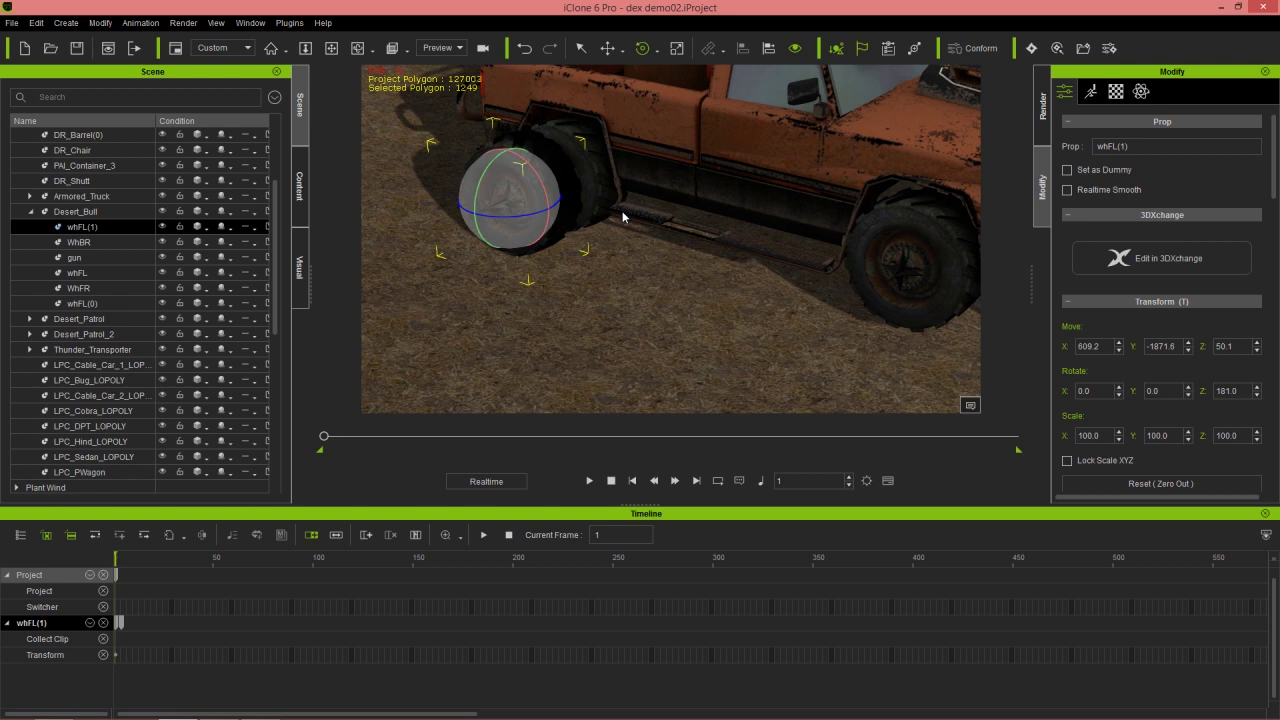
double_click(1248, 391)
type("180")
key("Return")
Play back the rotation of the duplicated rear wheel in close-up and stop playback
right_click_drag(477, 334, 563, 317, "alt")
left_click_drag(563, 317, 604, 335, "alt")
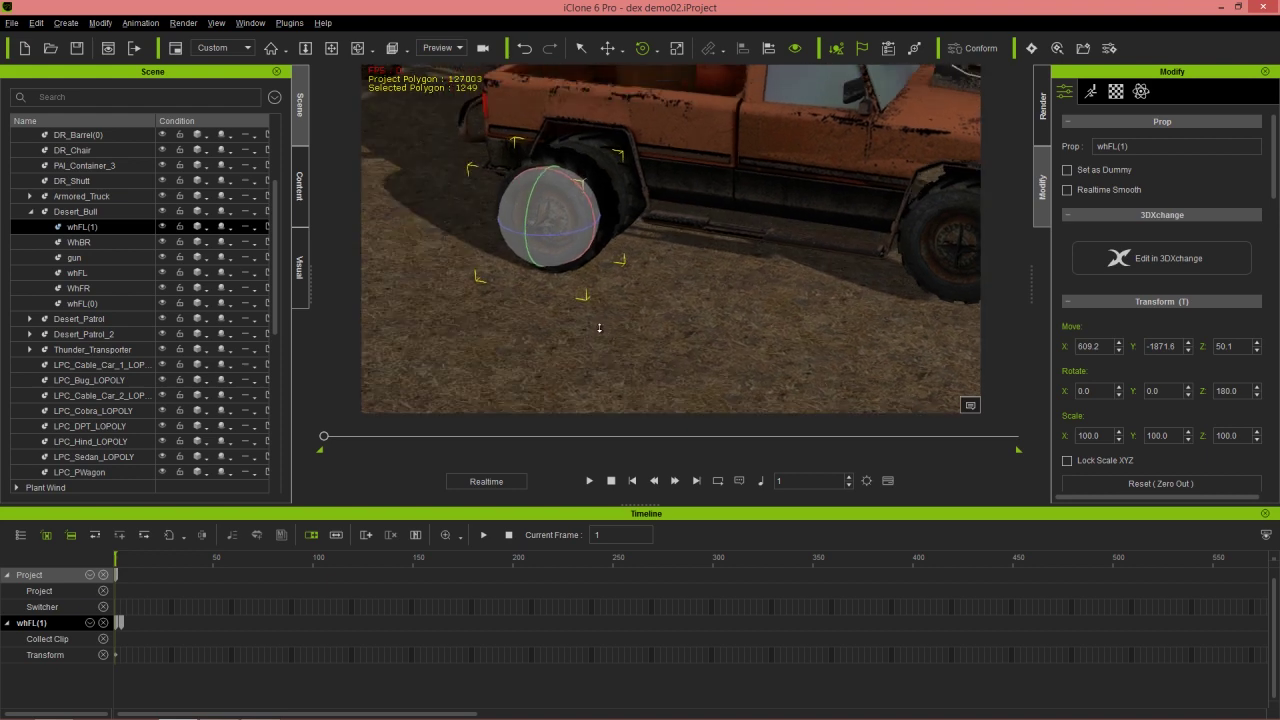
scroll(555, 186, "up", 3)
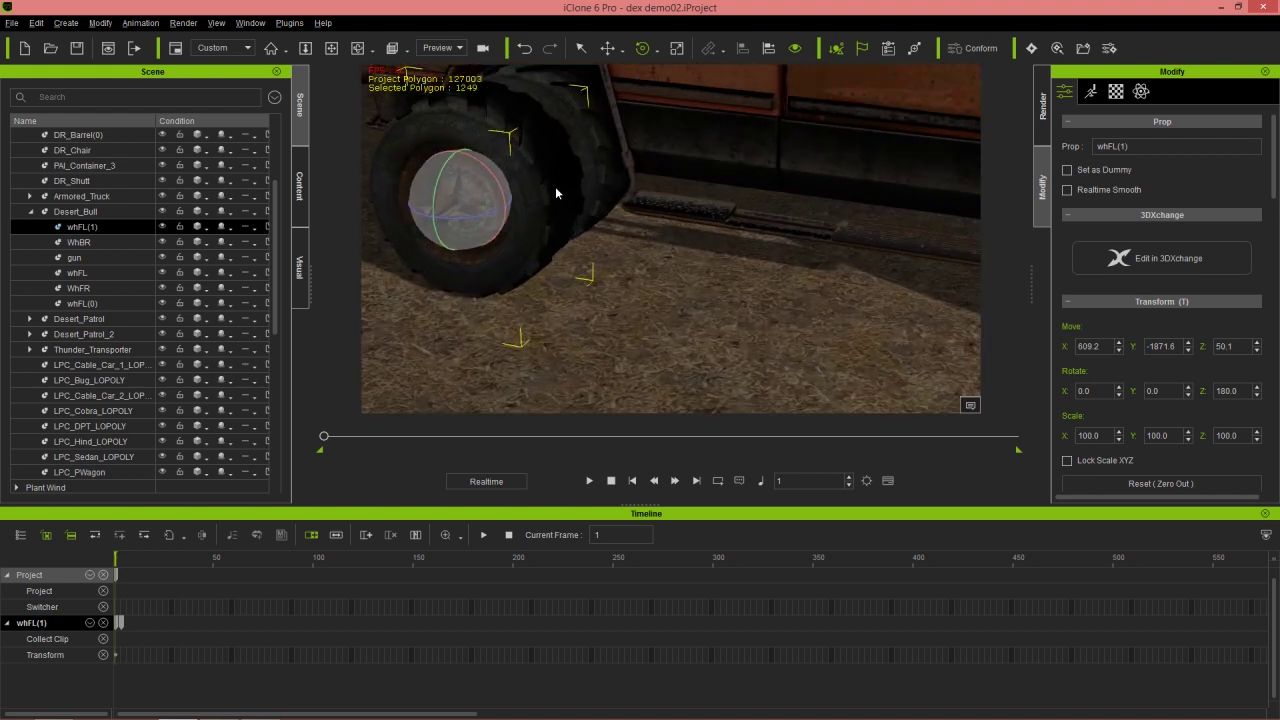
left_click(589, 481)
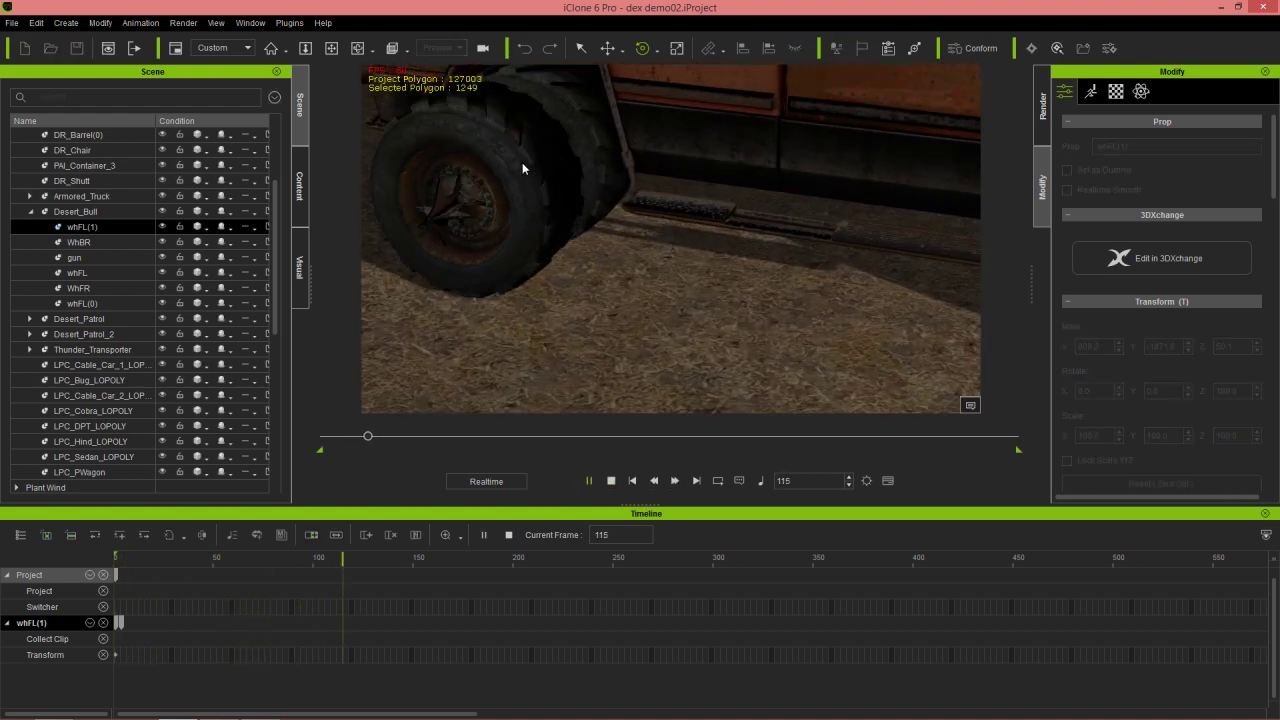
left_click(612, 486)
Select the whole Desert_Bull truck and lower it towards the ground to about Z -36.6
left_click_drag(716, 222, 652, 226, "alt")
scroll(756, 167, "down", 5)
right_click_drag(844, 226, 803, 206, "alt")
left_click_drag(803, 206, 688, 174, "alt")
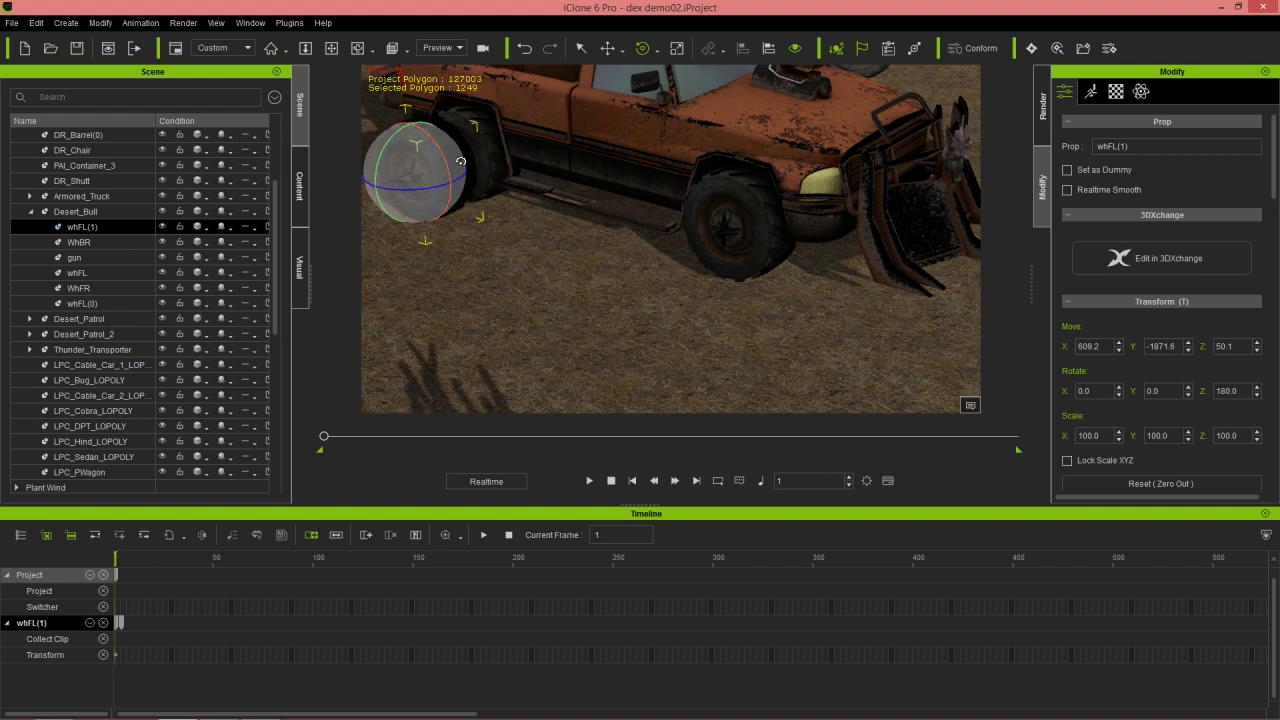
middle_click_drag(604, 140, 600, 245)
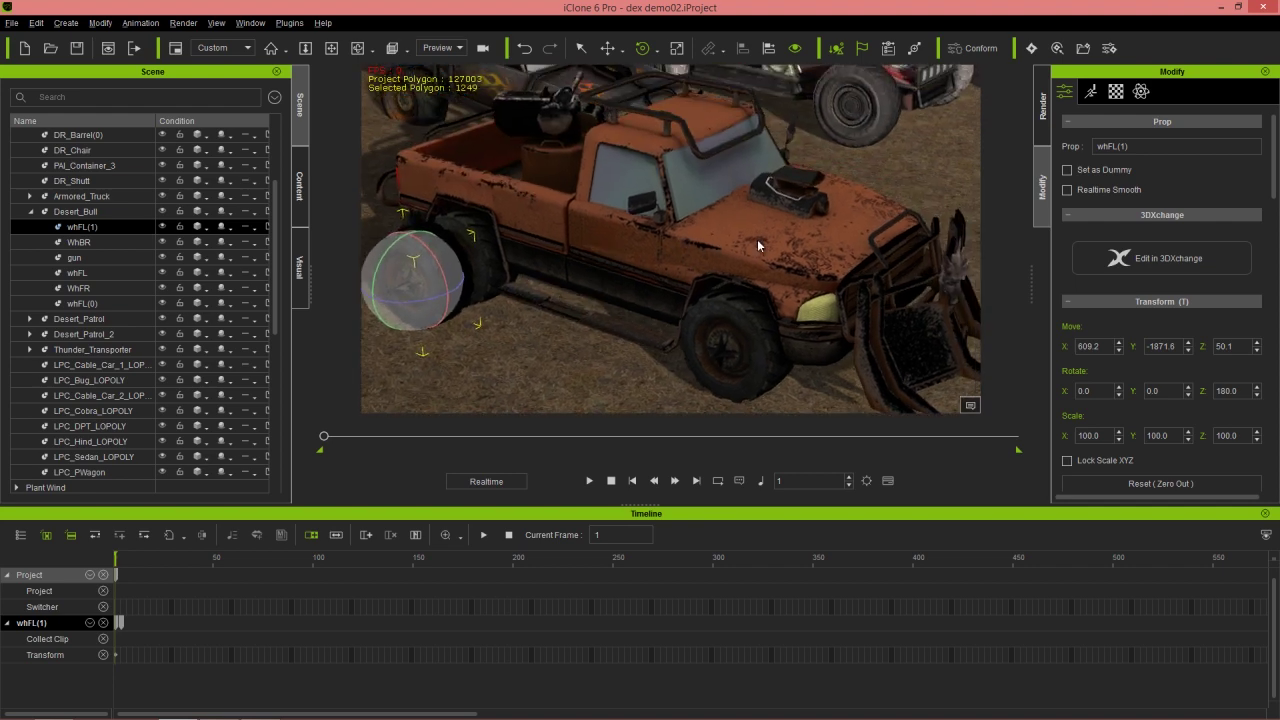
right_click_drag(841, 237, 496, 268, "alt")
left_click_drag(496, 268, 663, 193, "alt")
right_click_drag(715, 238, 666, 263, "alt")
scroll(761, 266, "down", 4)
left_click_drag(666, 263, 716, 292, "alt")
scroll(716, 292, "down", 3)
right_click_drag(718, 312, 736, 202)
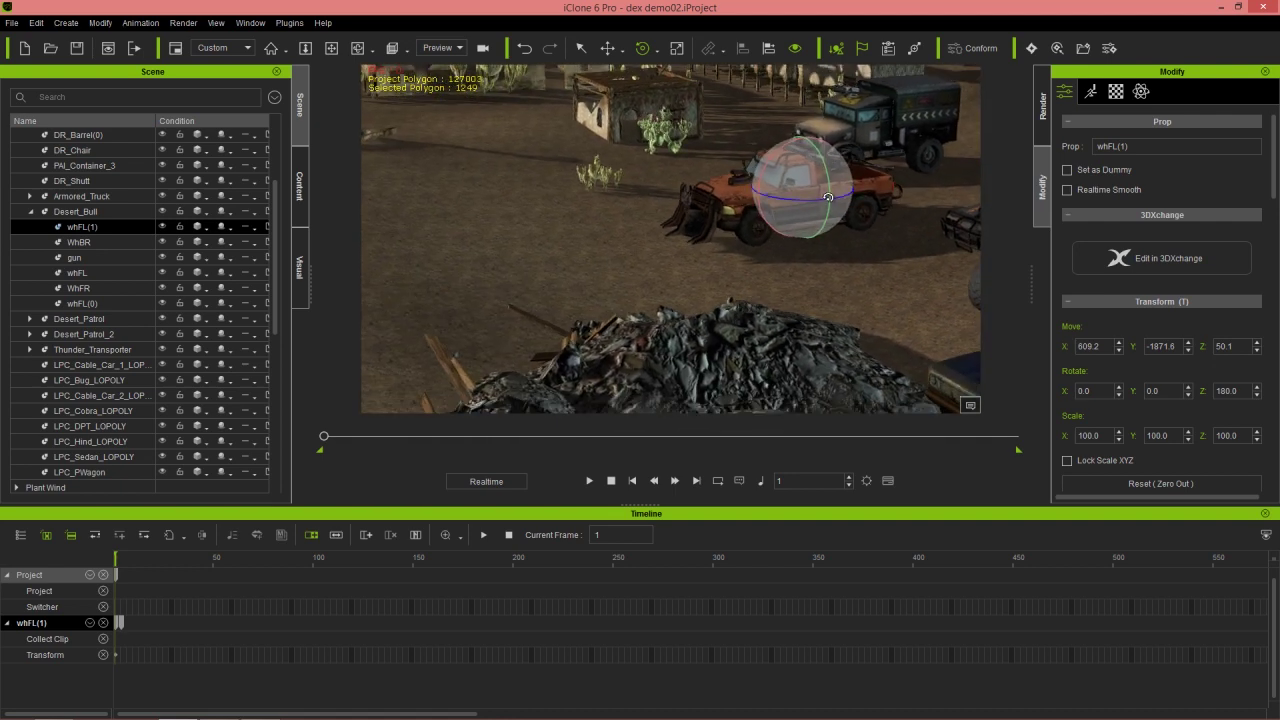
left_click(736, 200)
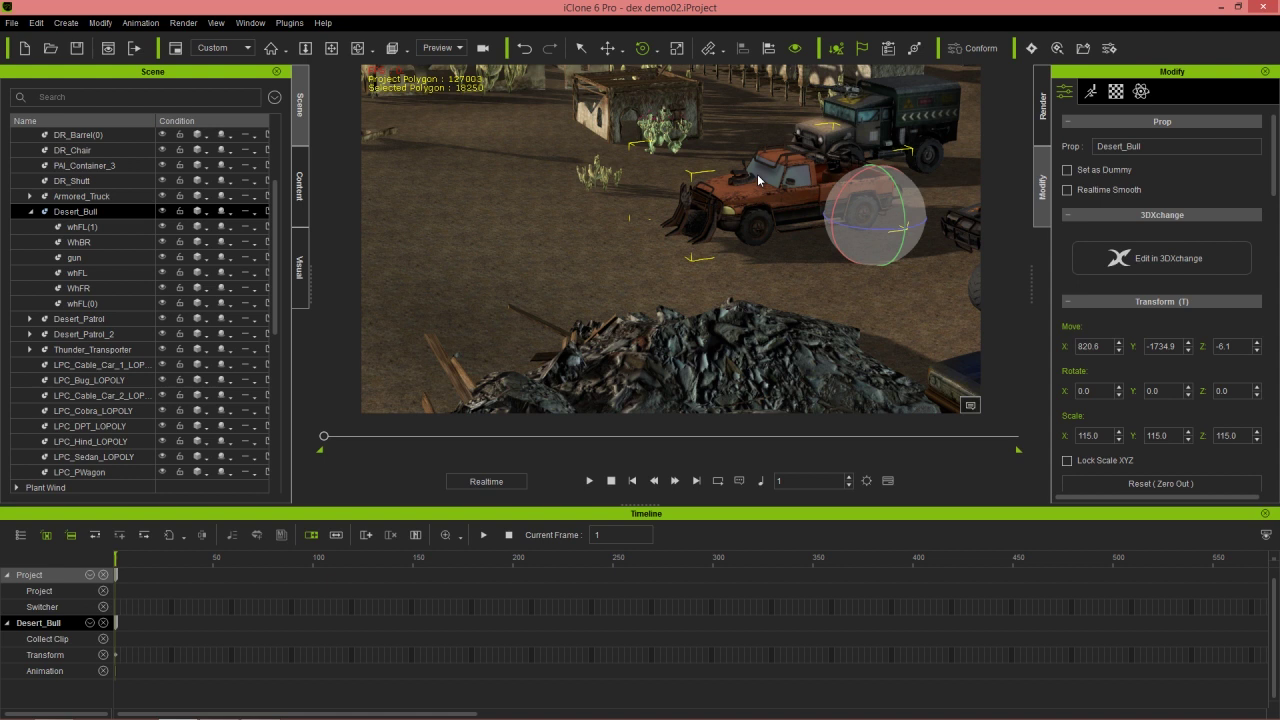
key("w")
left_click_drag(876, 155, 874, 172)
Go to frame 391 and move the Desert_Bull forward along Y to about -2076, keyframing its drive
mouse_move(636, 274)
right_mouse_down("alt")
mouse_move(668, 251)
mouse_move(640, 217)
mouse_move(594, 257)
mouse_move(616, 271)
right_mouse_up("alt")
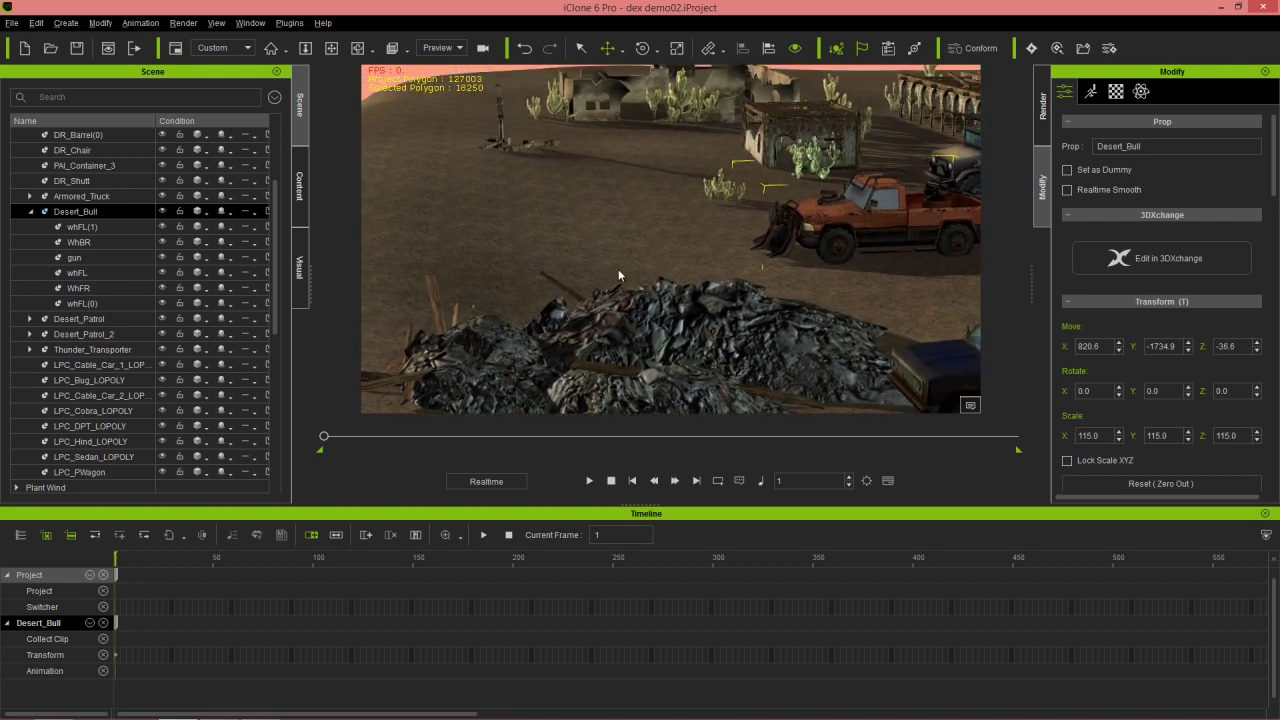
left_click_drag(326, 436, 473, 418)
left_click_drag(716, 323, 669, 318, "alt")
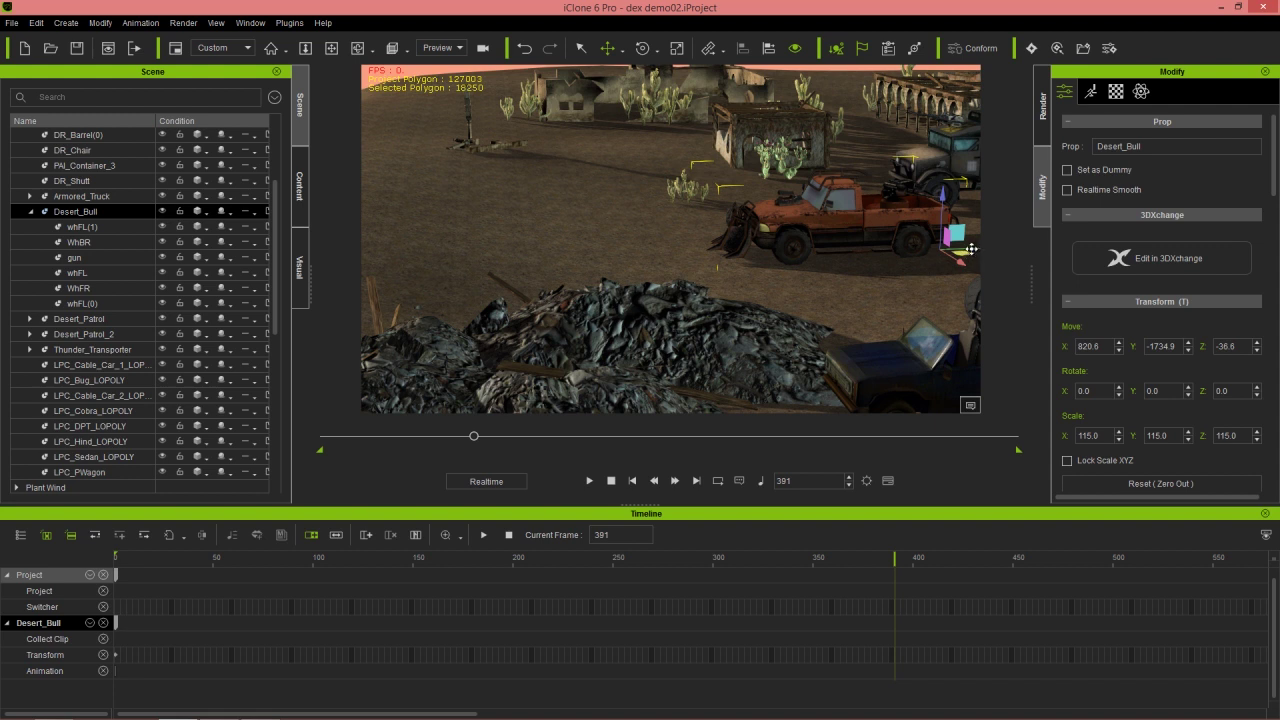
left_click_drag(971, 249, 868, 248)
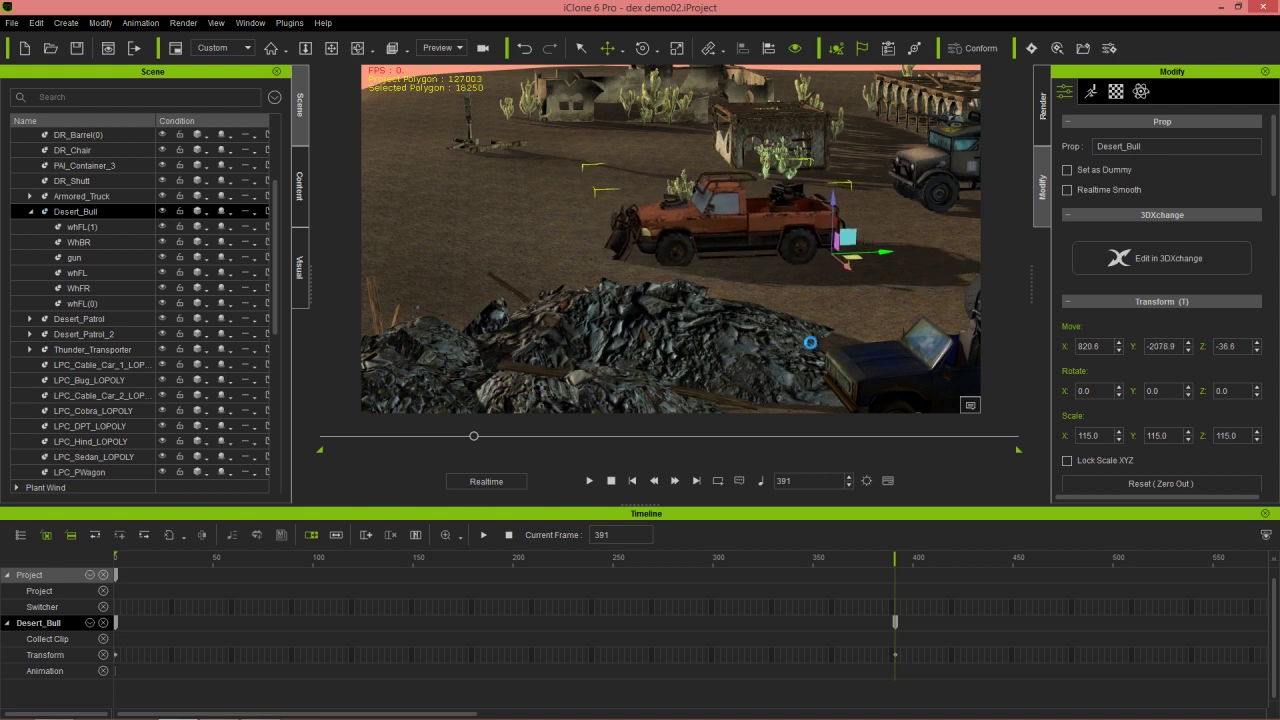
Play back the Desert_Bull's drive, stop playback, and examine the truck and surrounding vehicles from several angles
left_click(589, 481)
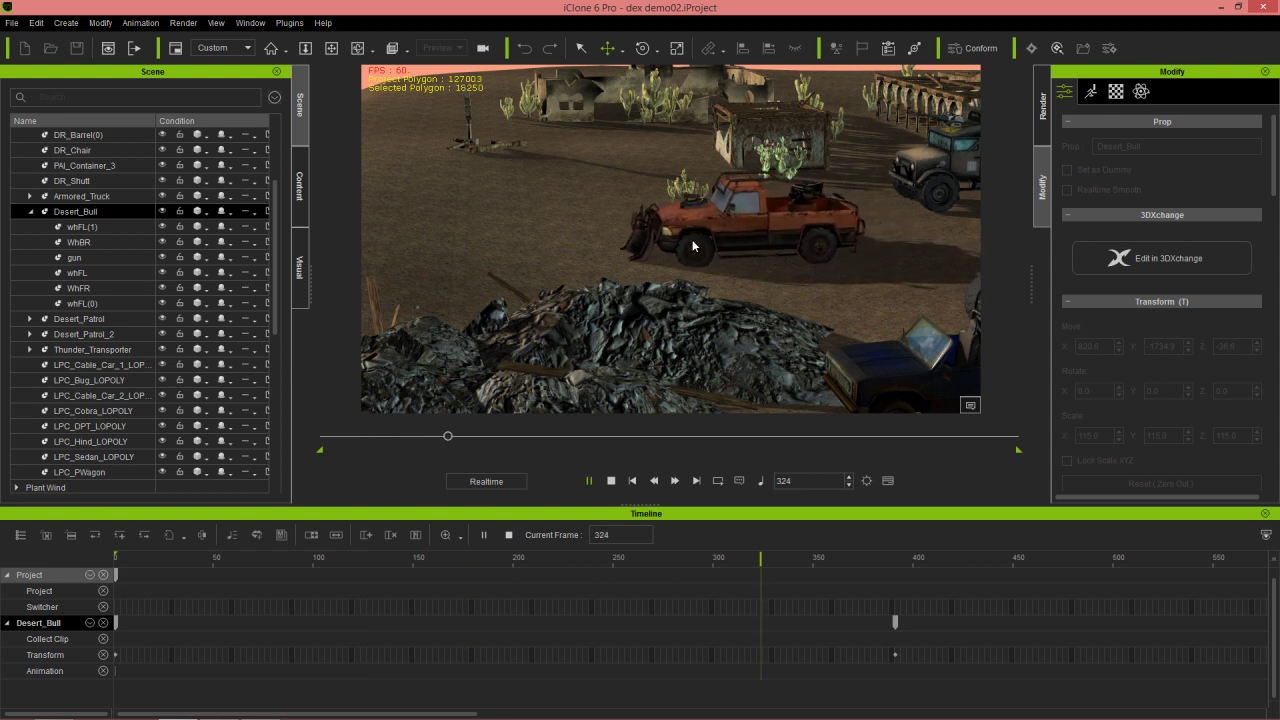
left_click(611, 481)
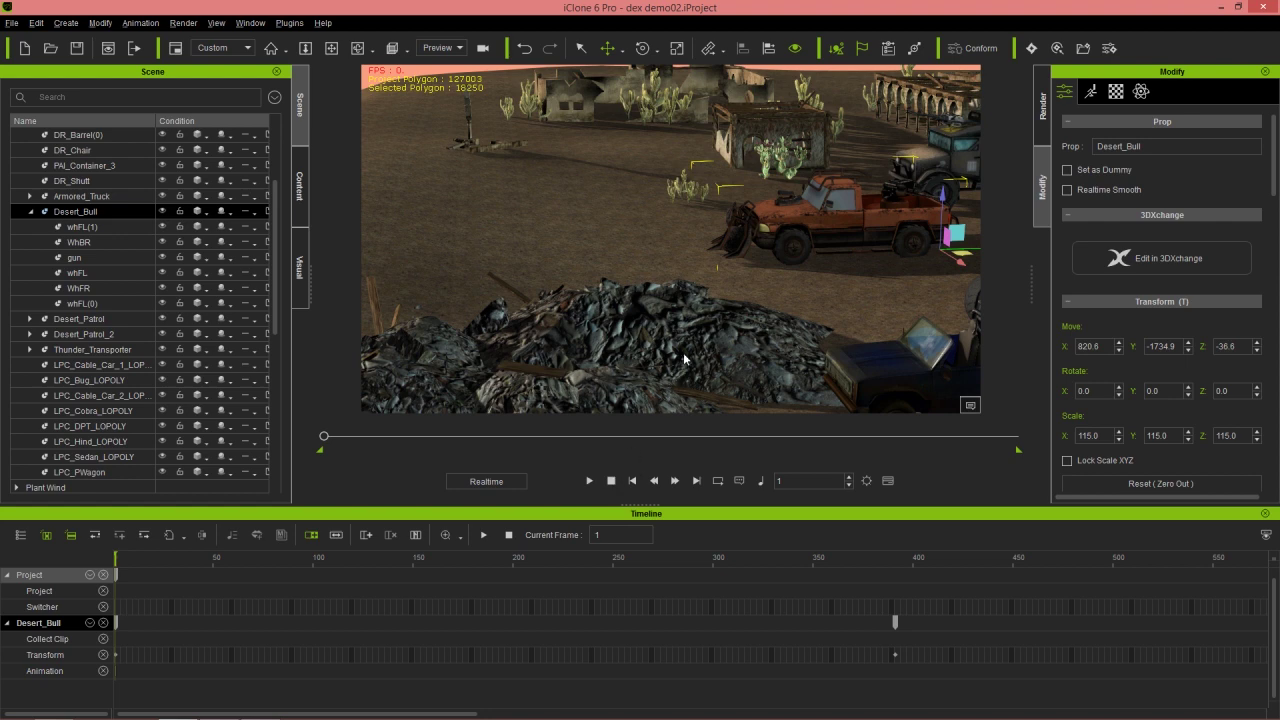
right_click_drag(781, 346, 793, 243, "alt")
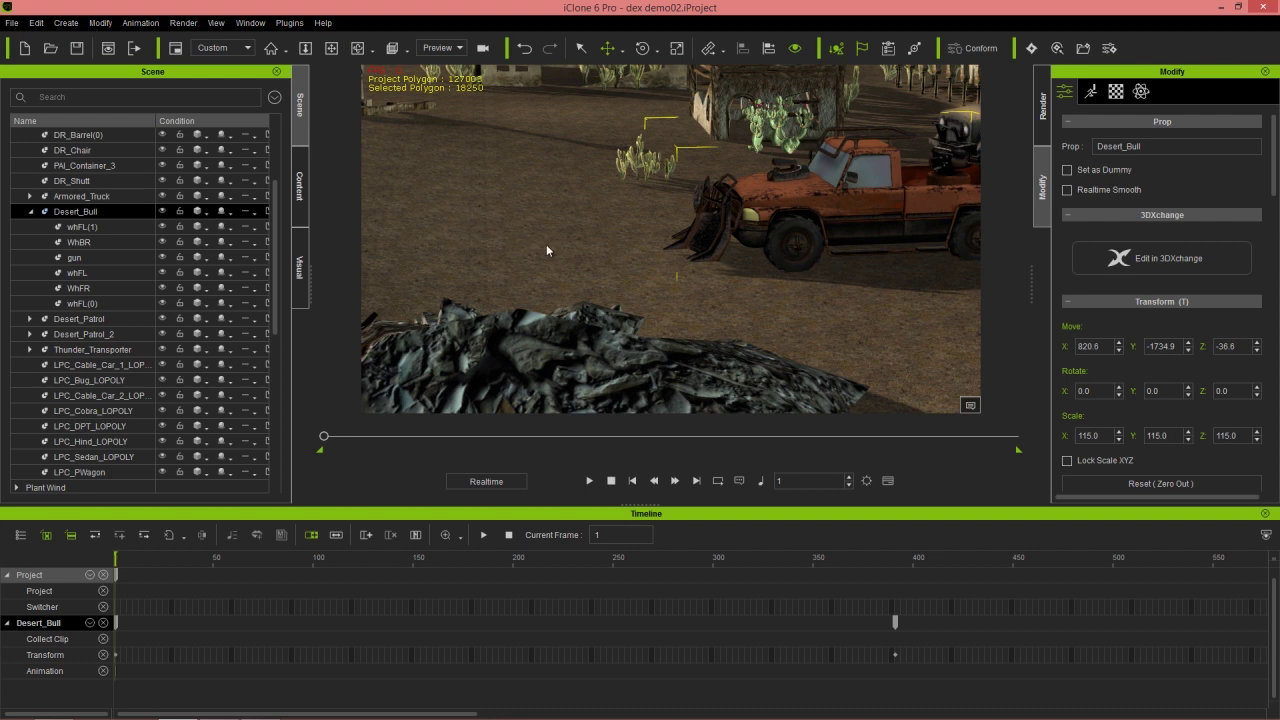
right_click_drag(730, 254, 689, 320)
right_click_drag(621, 293, 662, 276)
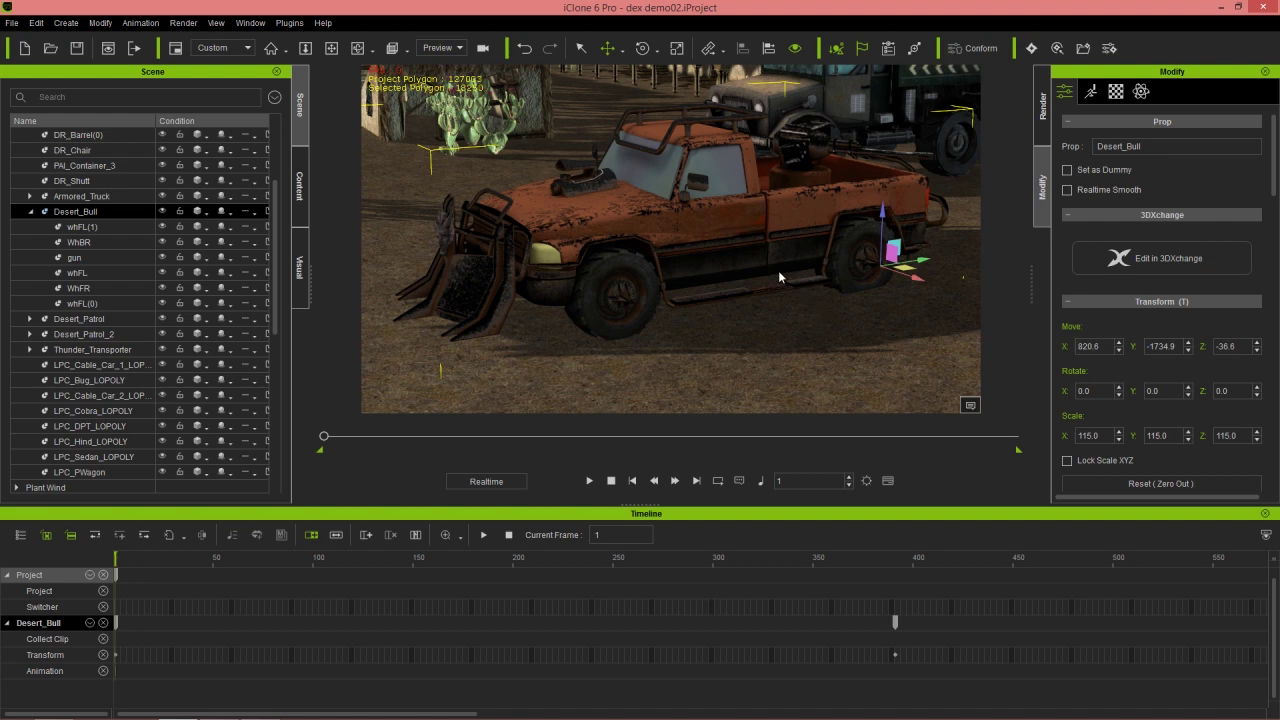
middle_click_drag(781, 221, 726, 304)
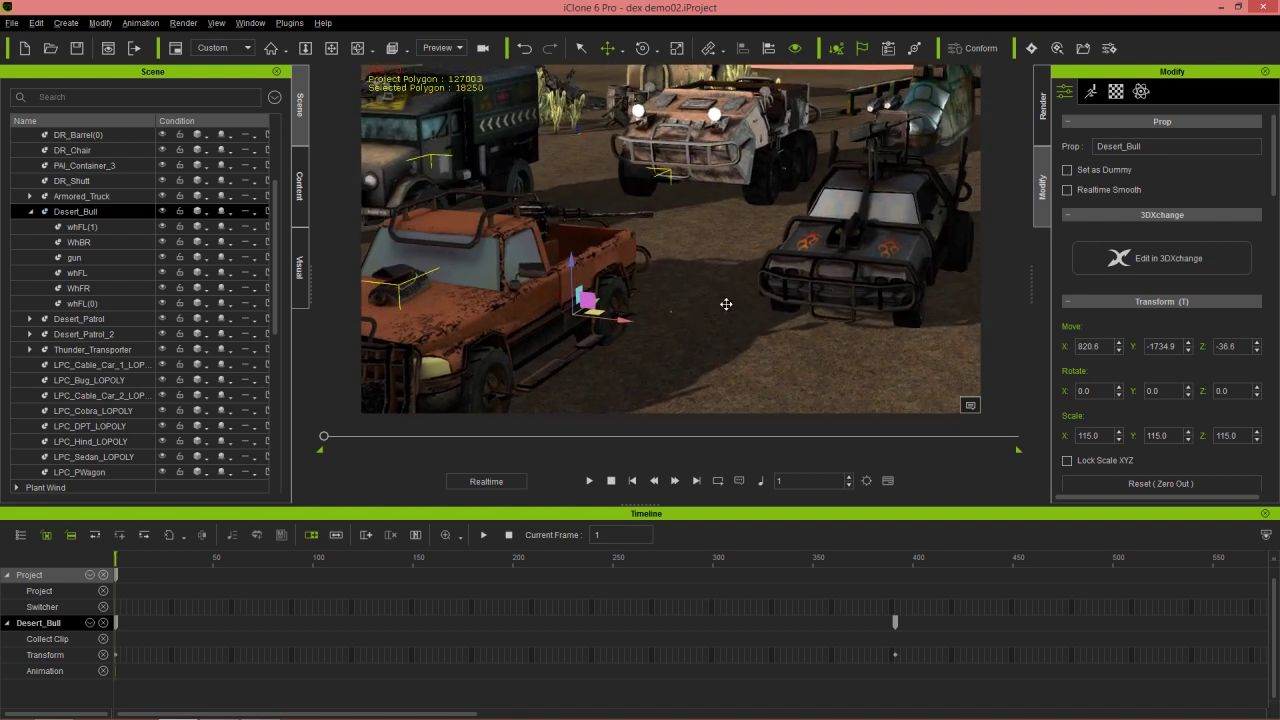
middle_click_drag(881, 250, 727, 309)
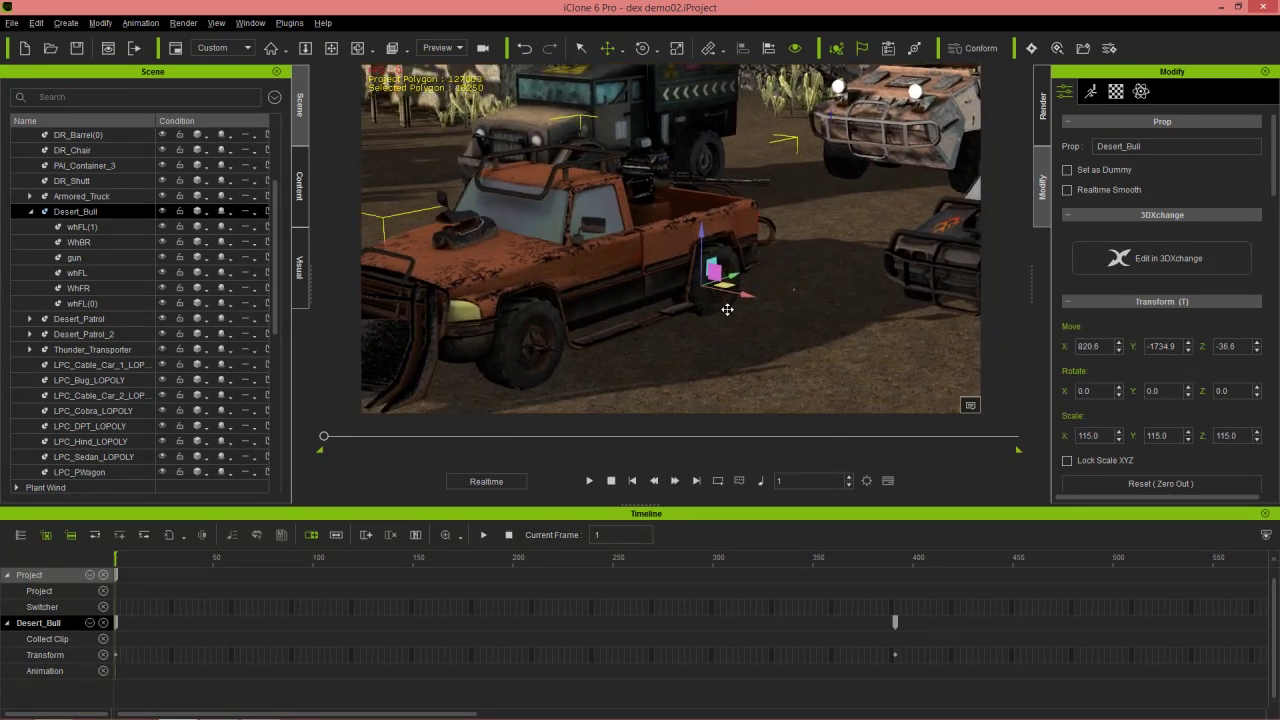
right_click_drag(727, 310, 838, 266)
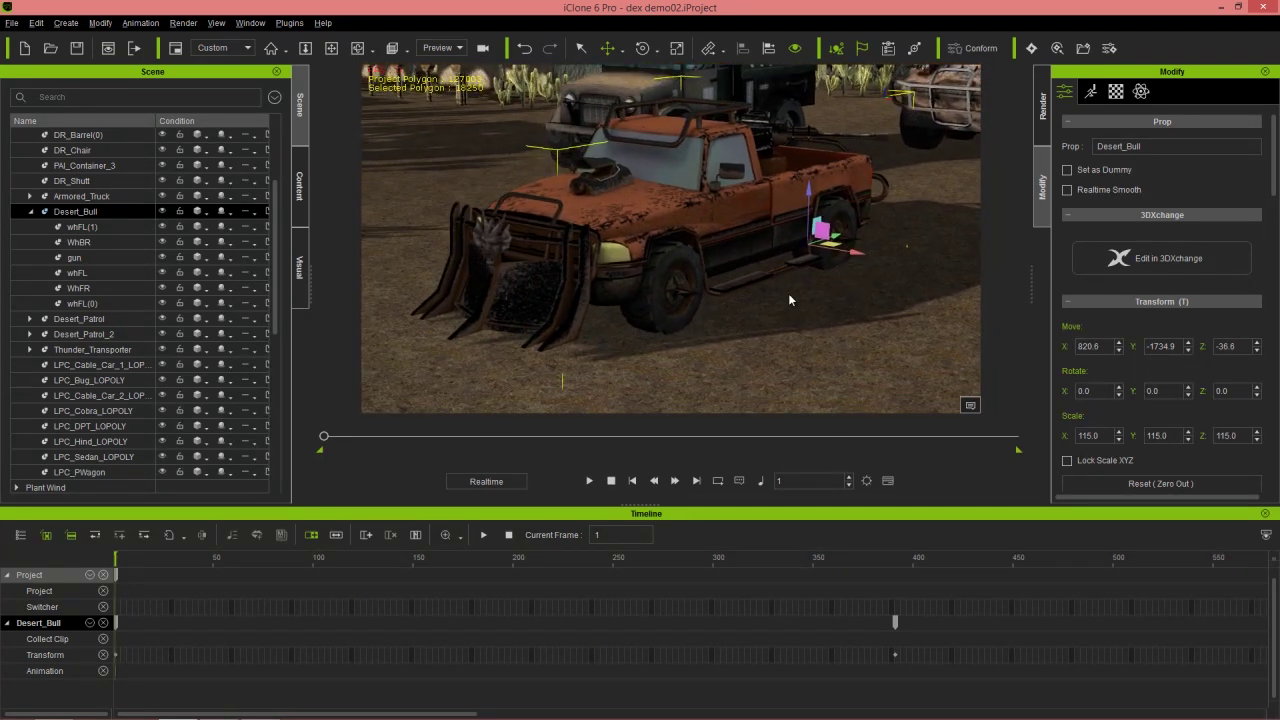